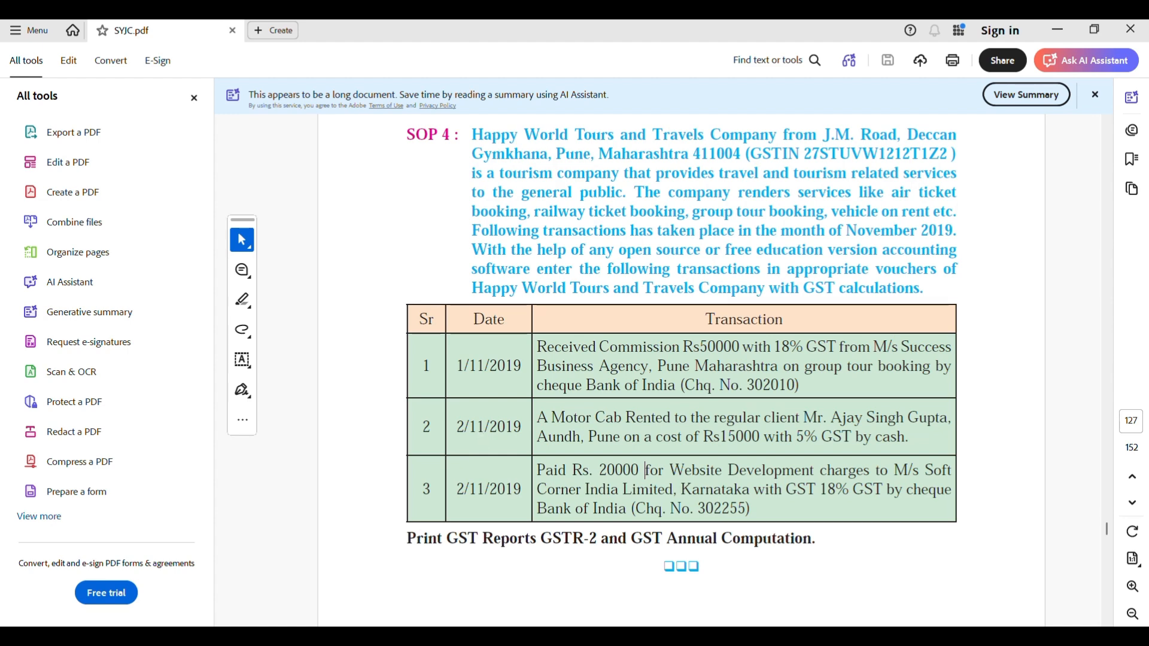
Launch Tally.ERP 9 and choose to work in Educational Mode.
{"action": "mouse_move", "coordinate": [838, 636]}
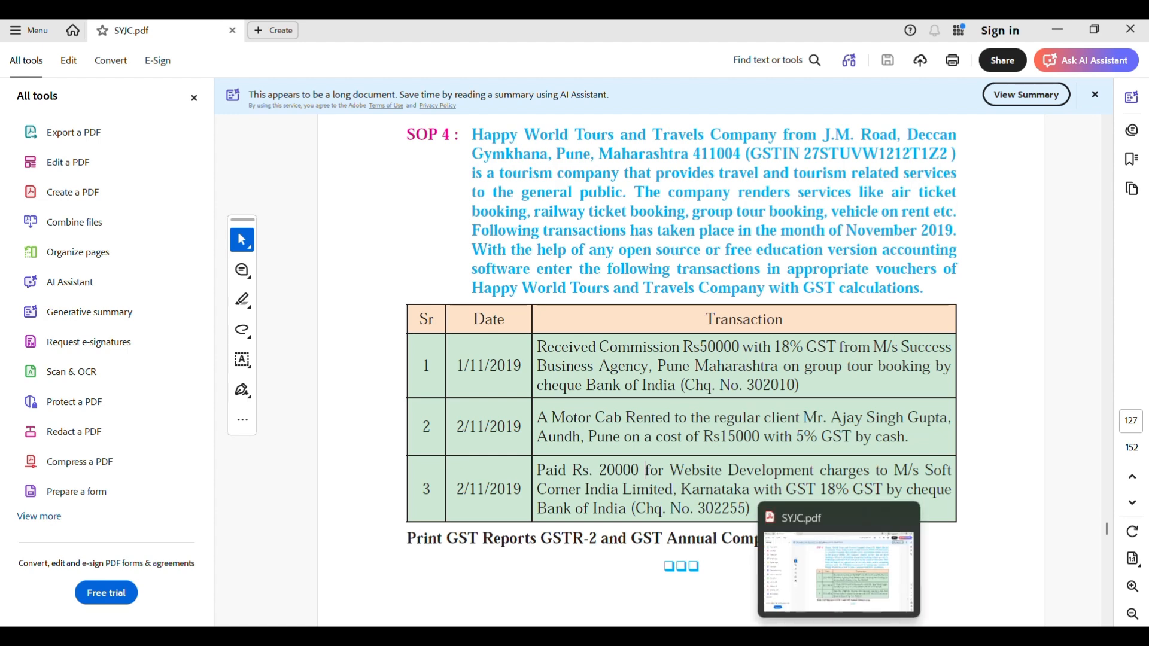
{"action": "key", "text": "super"}
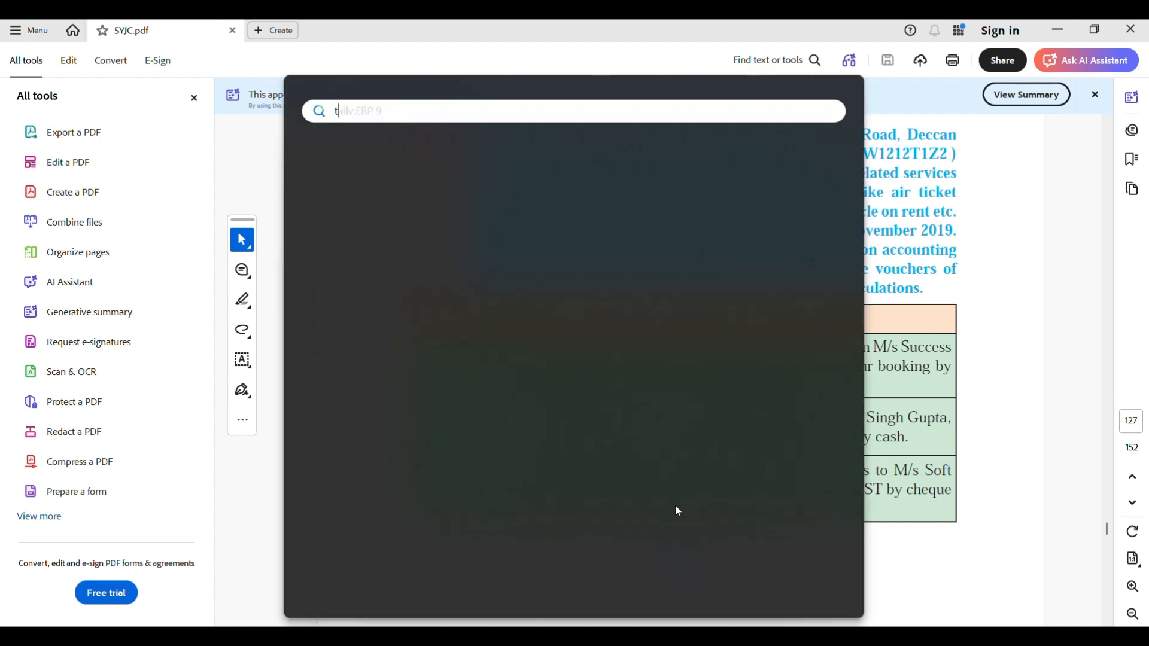
{"action": "type", "text": "ta"}
{"action": "key", "text": "Return"}
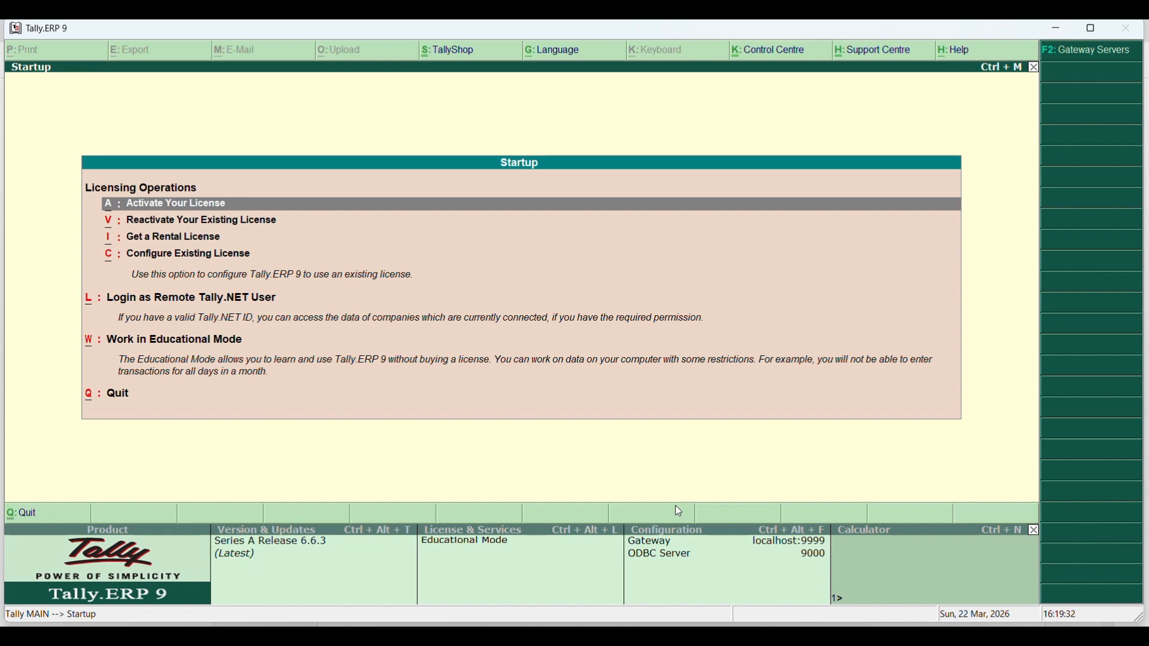
{"action": "key", "text": "Down"}
{"action": "key", "text": "Down"}
{"action": "key", "text": "Down"}
{"action": "key", "text": "Down"}
{"action": "key", "text": "Down"}
{"action": "key", "text": "Return"}
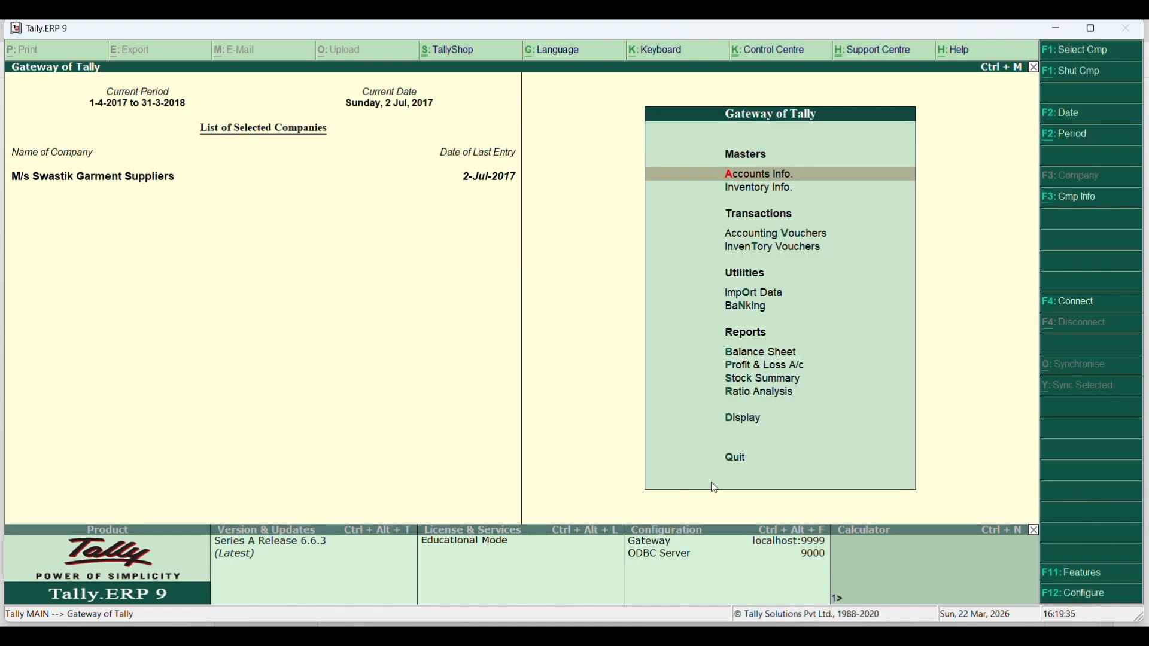
Shut the loaded garment suppliers company and open the creation form for a new company.
{"action": "left_click", "coordinate": [1100, 70]}
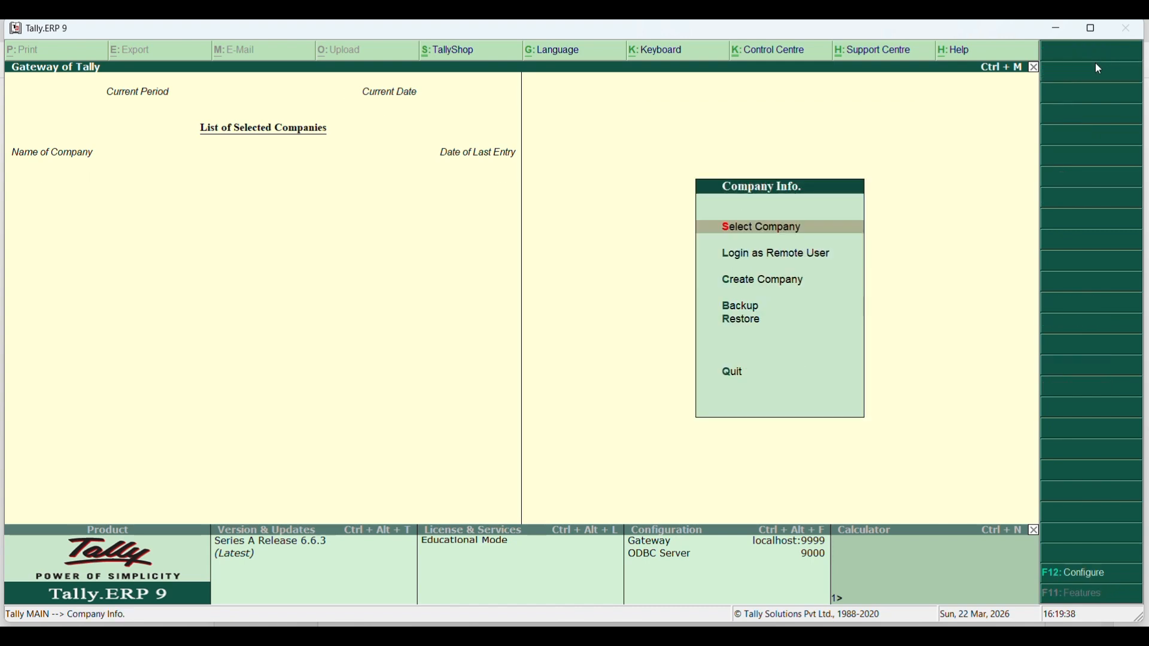
{"action": "key", "text": "Down"}
{"action": "key", "text": "Down"}
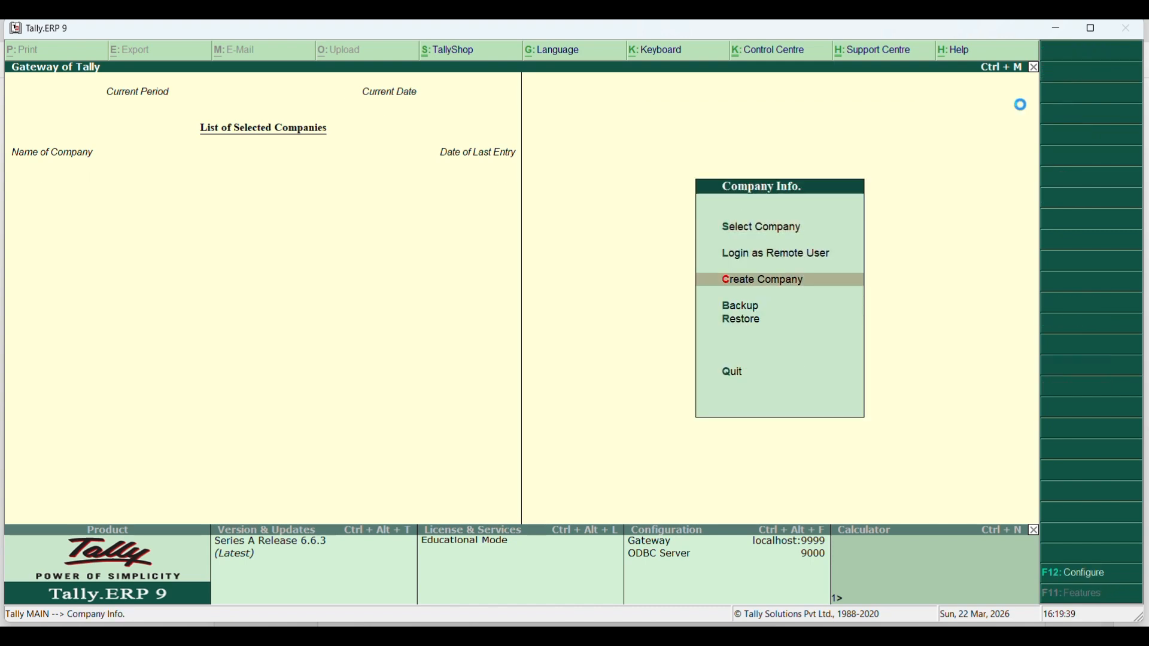
{"action": "key", "text": "Return"}
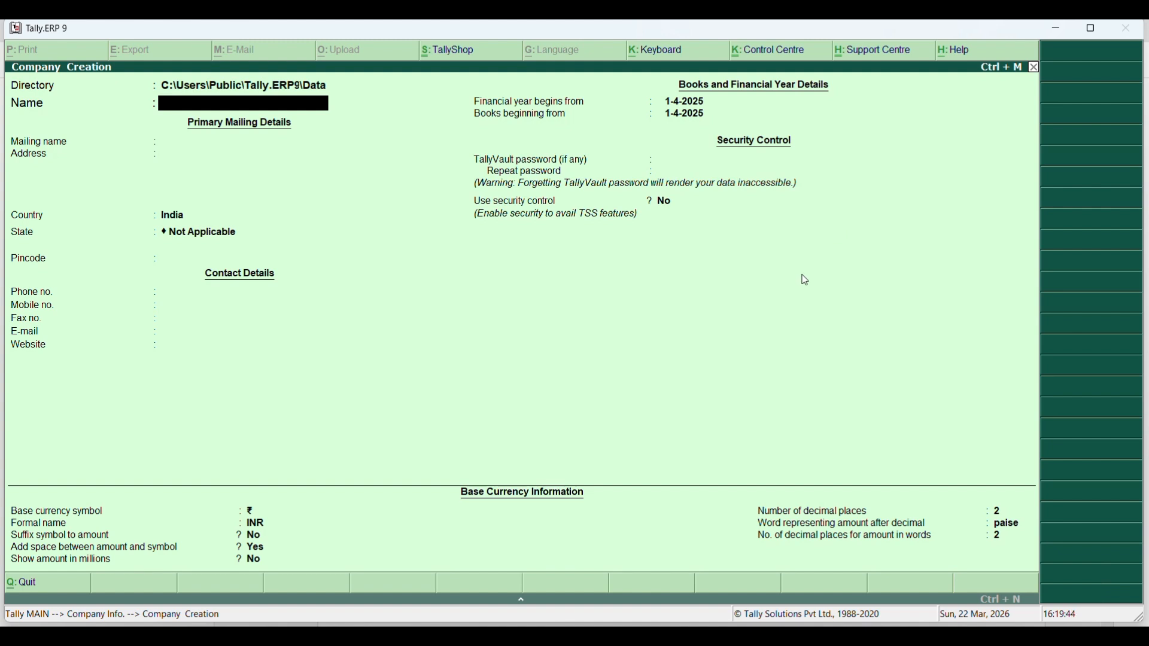
Name the company Happy World Tours and Travels Company and accept the same text as its mailing name.
{"action": "type", "text": "Happy Worls"}
{"action": "key", "text": "BackSpace"}
{"action": "type", "text": "d Tours"}
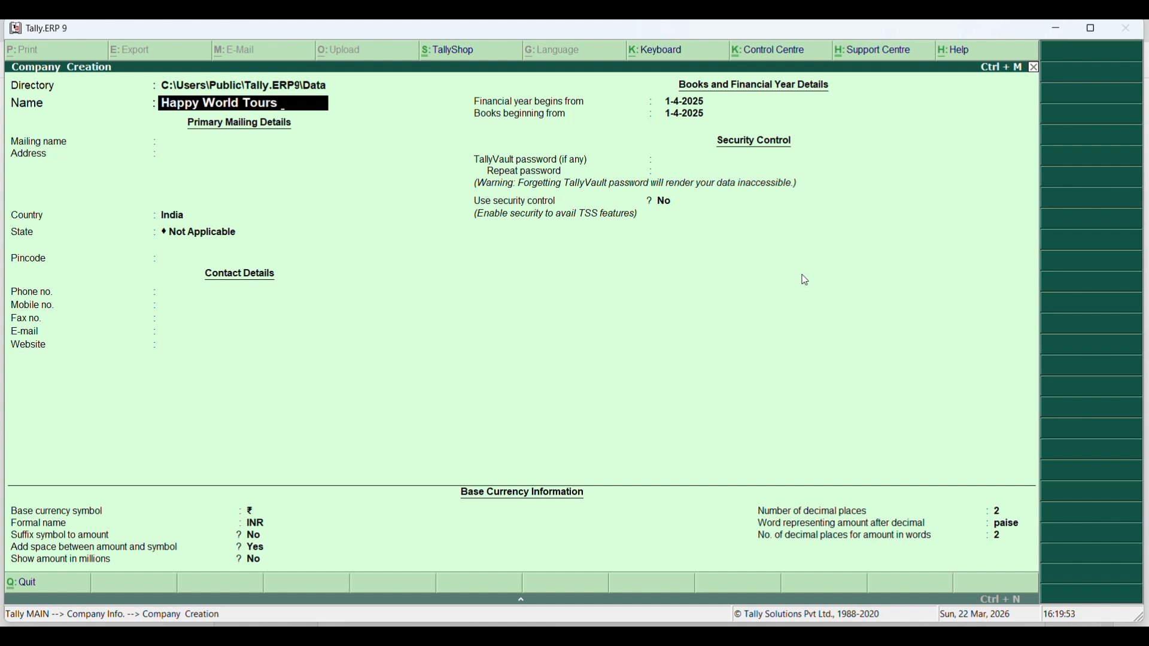
{"action": "type", "text": " and Travels C"}
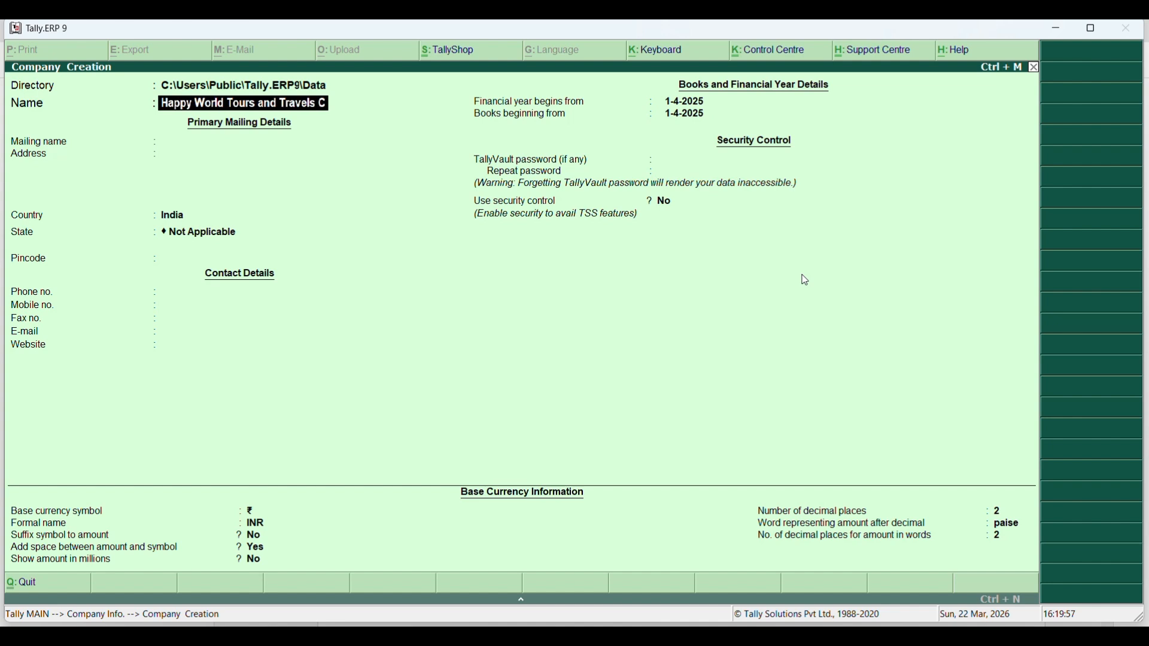
{"action": "type", "text": "ompany"}
{"action": "key", "text": "Return"}
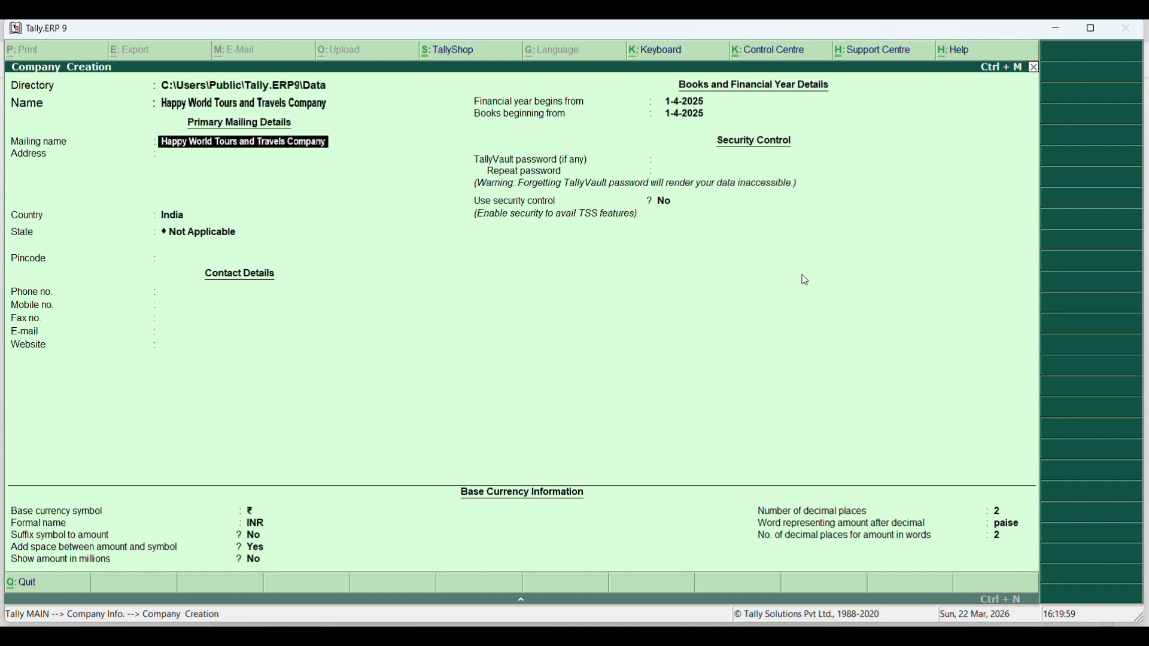
{"action": "key", "text": "Return"}
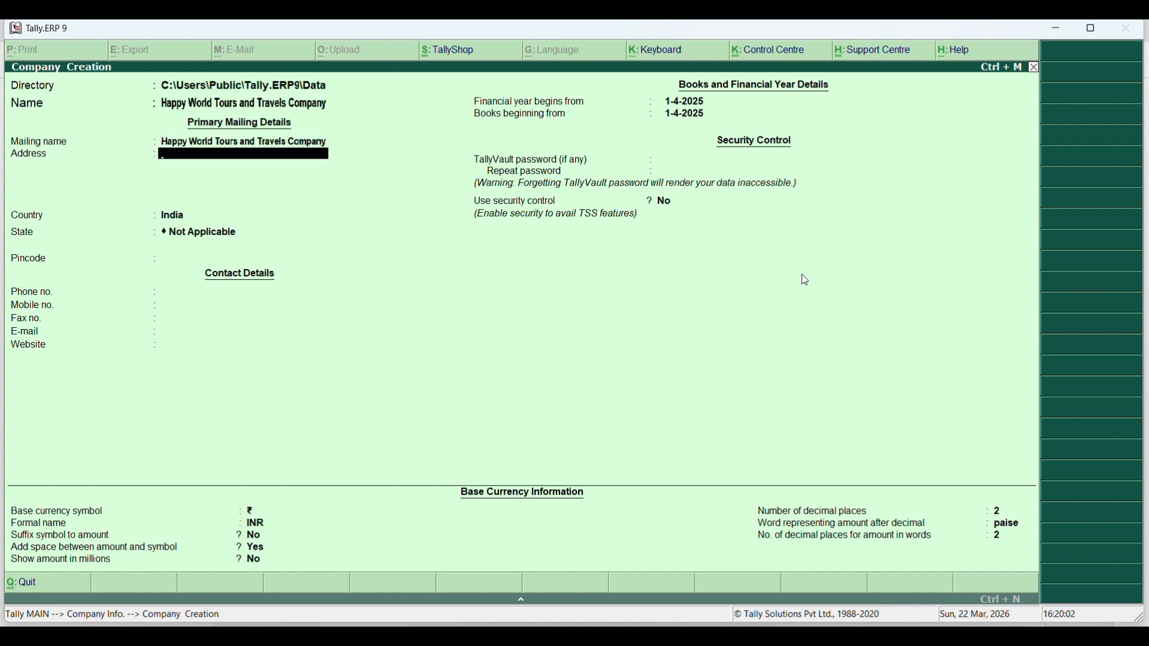
Fill in the company's address, with the street and locality on one line and the city and state on the following line.
{"action": "type", "text": "J.M Road, Deccan Gym"}
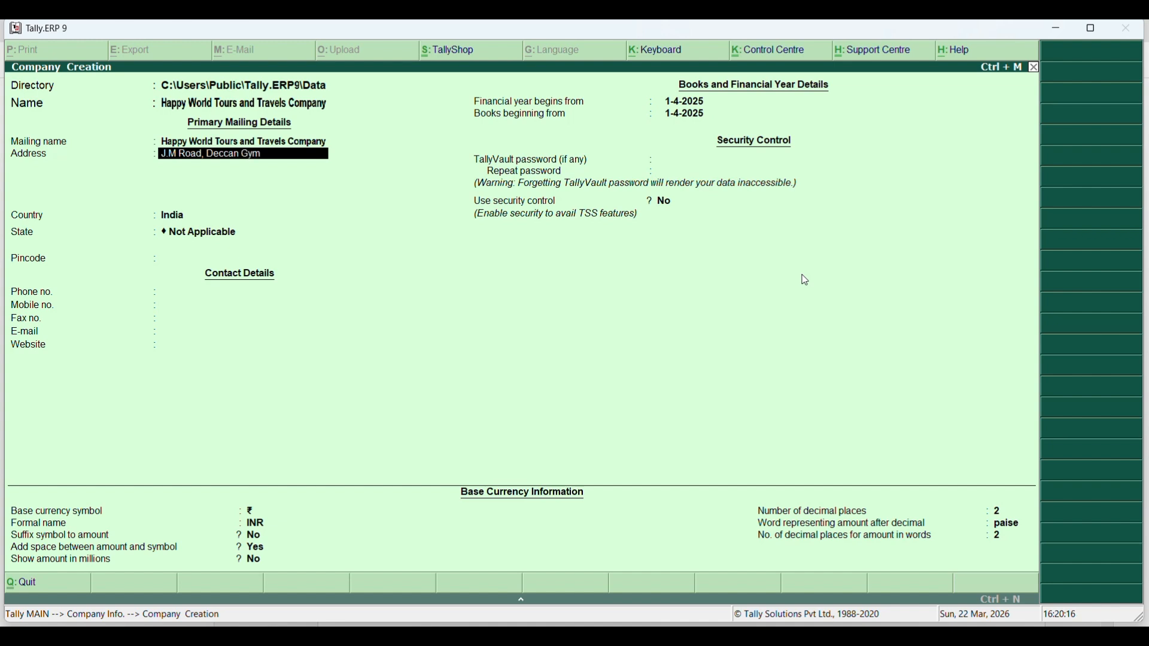
{"action": "type", "text": "khana"}
{"action": "key", "text": "Return"}
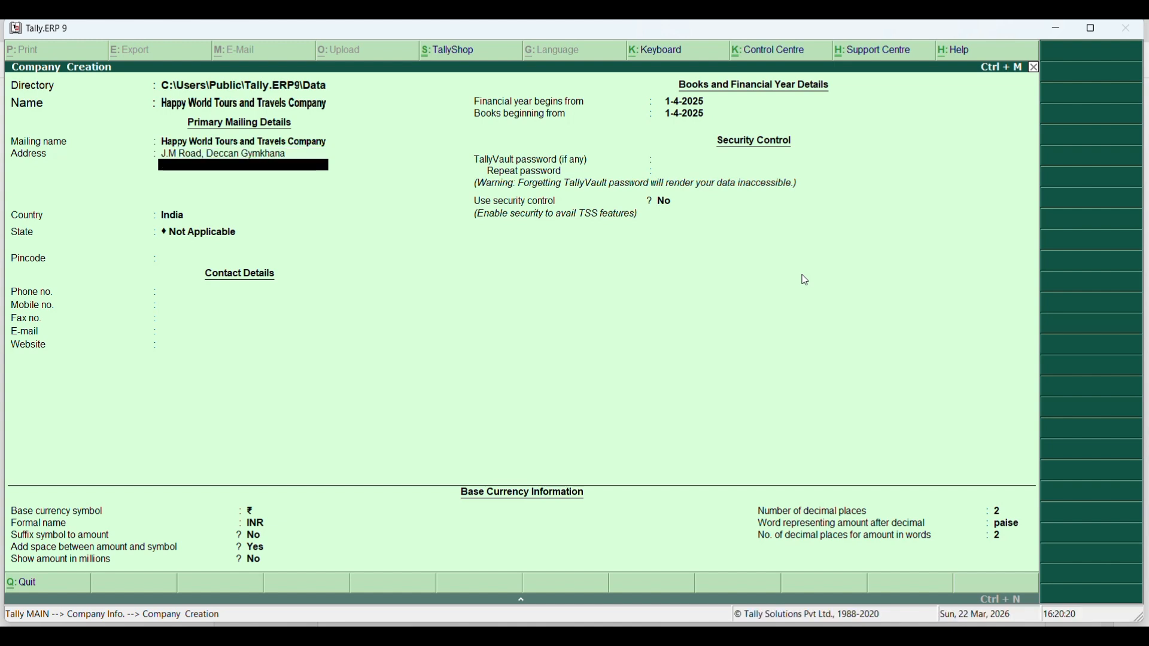
{"action": "type", "text": "Pune "}
{"action": "type", "text": "M"}
{"action": "key", "text": "BackSpace"}
{"action": "type", "text": ", Maharashtra"}
{"action": "key", "text": "Return"}
{"action": "key", "text": "Return"}
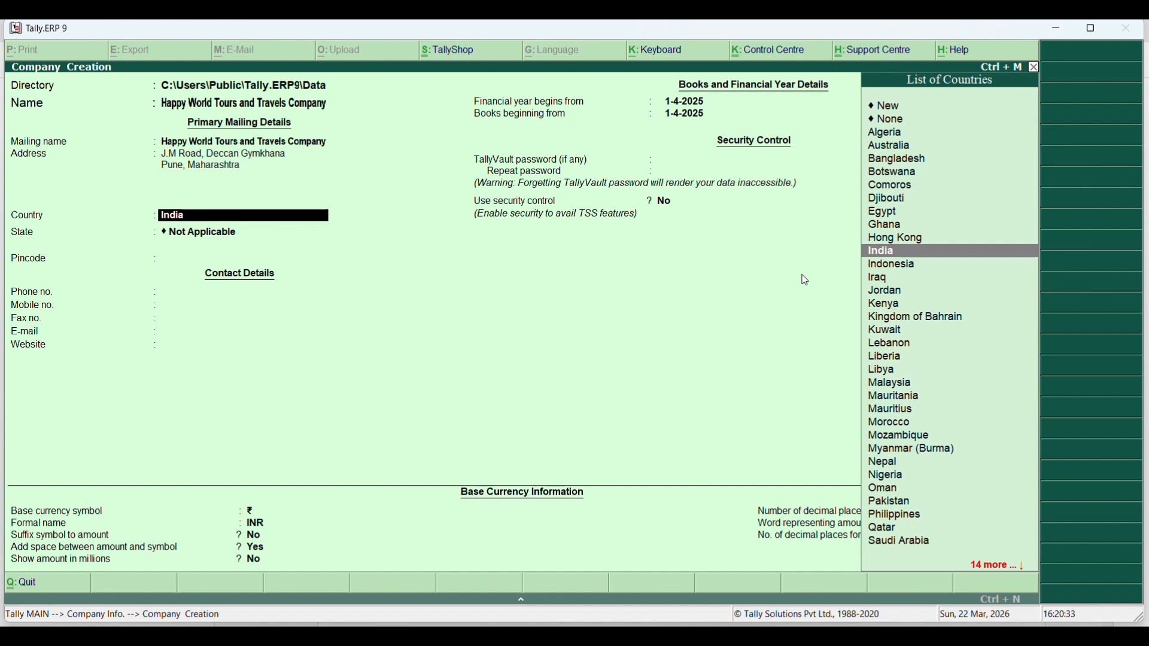
Keep the country as India, choose Maharashtra as the state, and enter the company's pincode.
{"action": "key", "text": "Return"}
{"action": "type", "text": "Ma"}
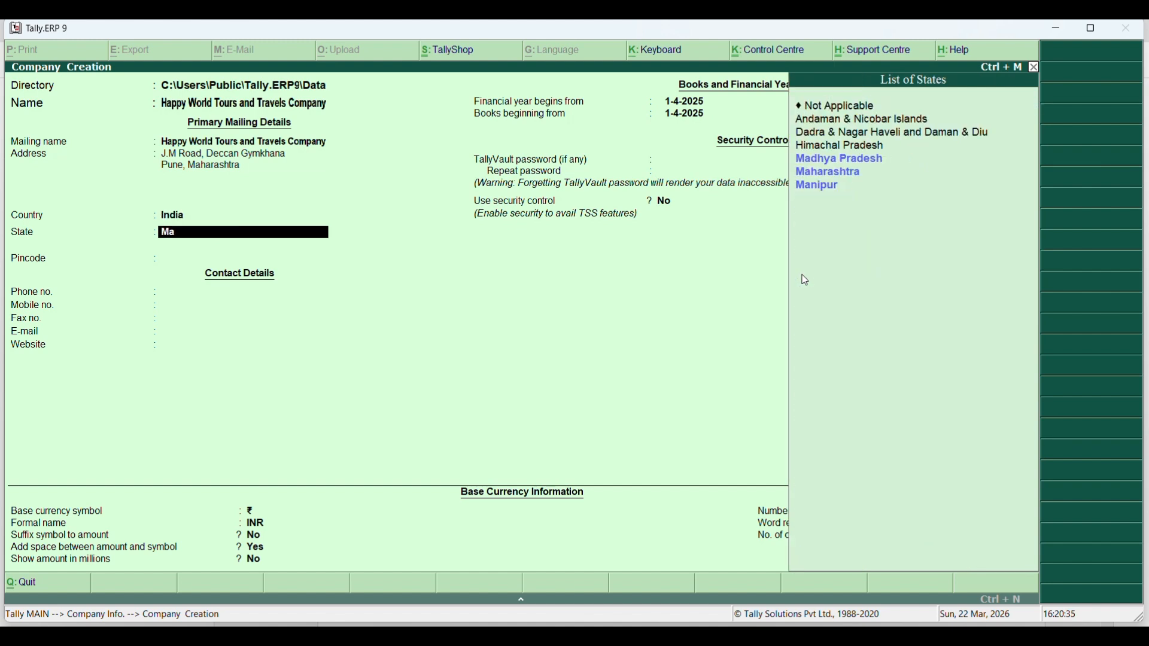
{"action": "key", "text": "Down"}
{"action": "key", "text": "Return"}
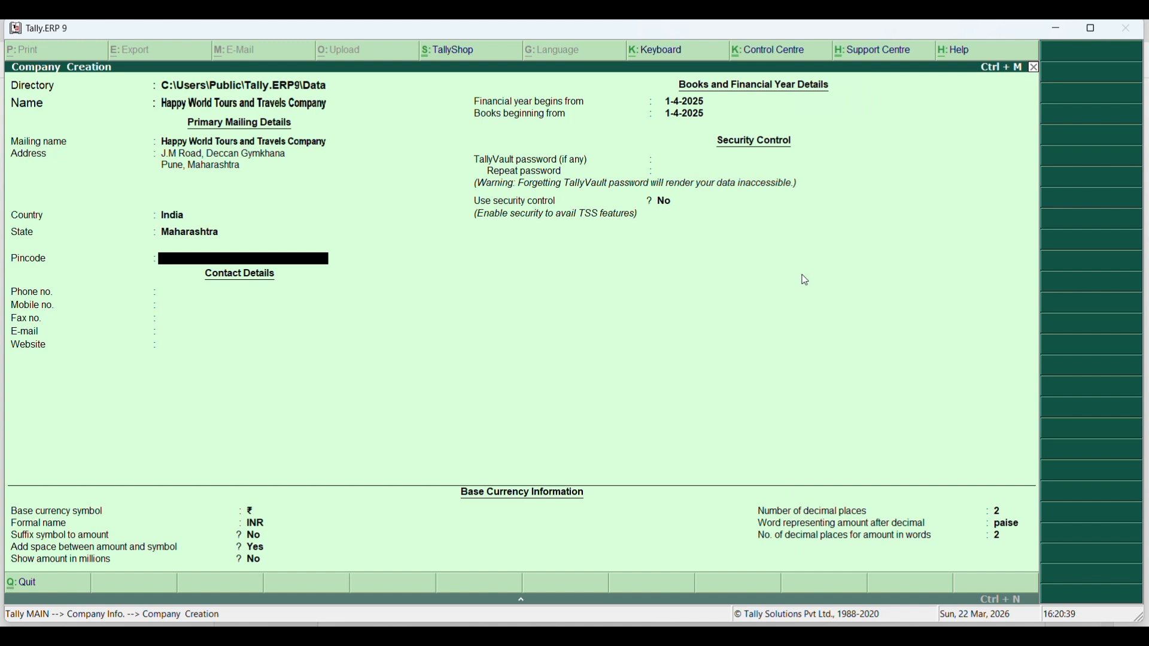
{"action": "type", "text": "411004"}
{"action": "key", "text": "Return"}
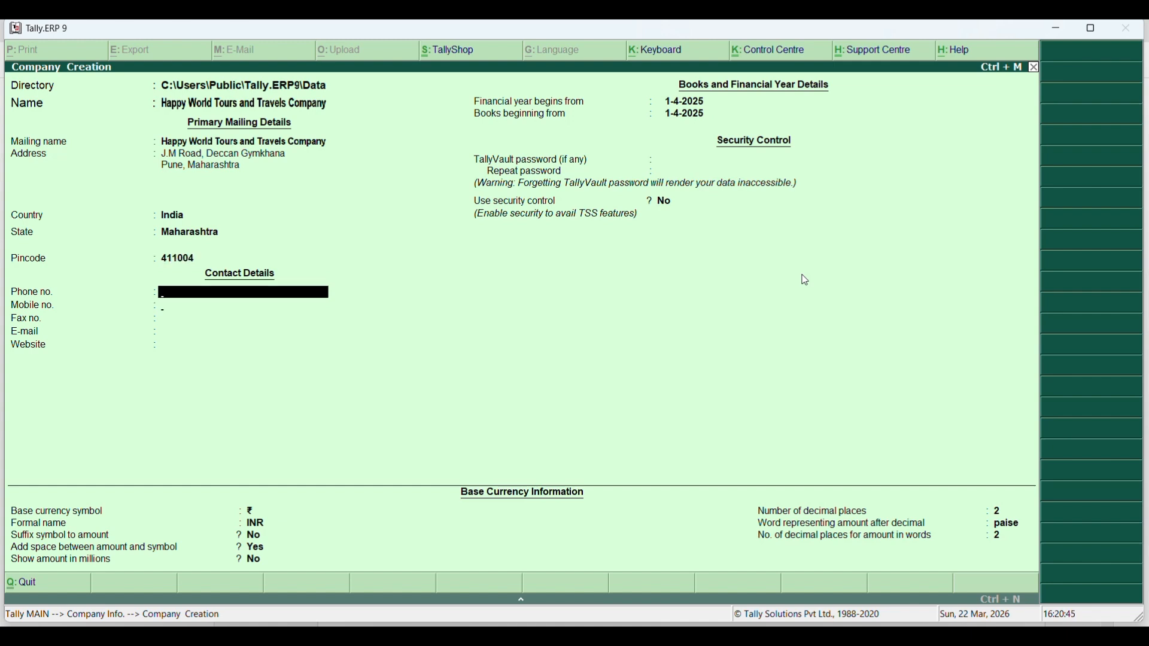
Leave the contact details blank and set the financial year and books beginning date to 1-4-2019.
{"action": "key", "text": "Return"}
{"action": "key", "text": "Return"}
{"action": "key", "text": "Return"}
{"action": "key", "text": "Return"}
{"action": "key", "text": "Return"}
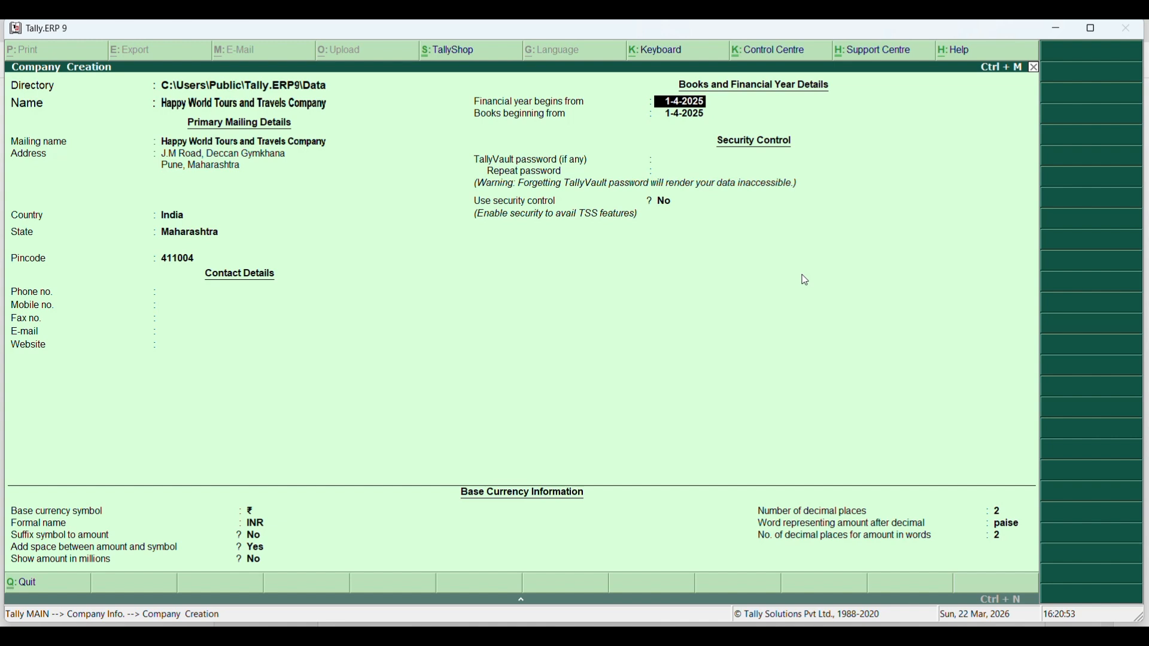
{"action": "type", "text": "1-4-2019"}
{"action": "key", "text": "Return"}
{"action": "key", "text": "Return"}
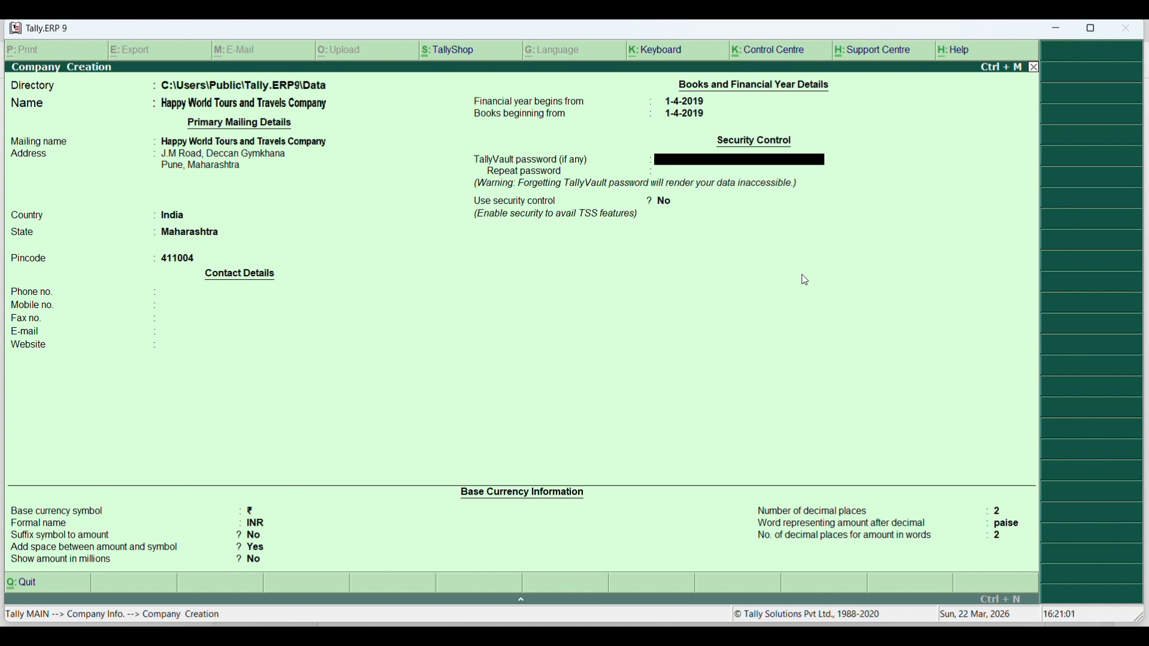
Leave the TallyVault password empty, keep the default base currency settings, and accept the company creation.
{"action": "key", "text": "Return"}
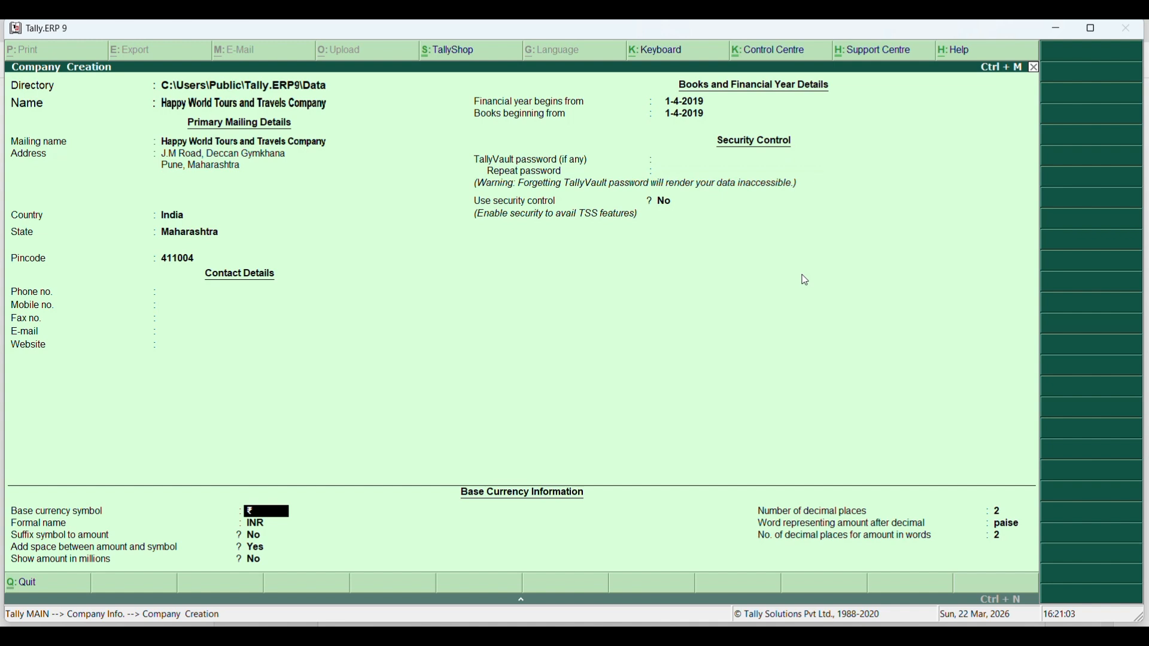
{"action": "key", "text": "Return"}
{"action": "key", "text": "Return"}
{"action": "key", "text": "Return"}
{"action": "key", "text": "Return"}
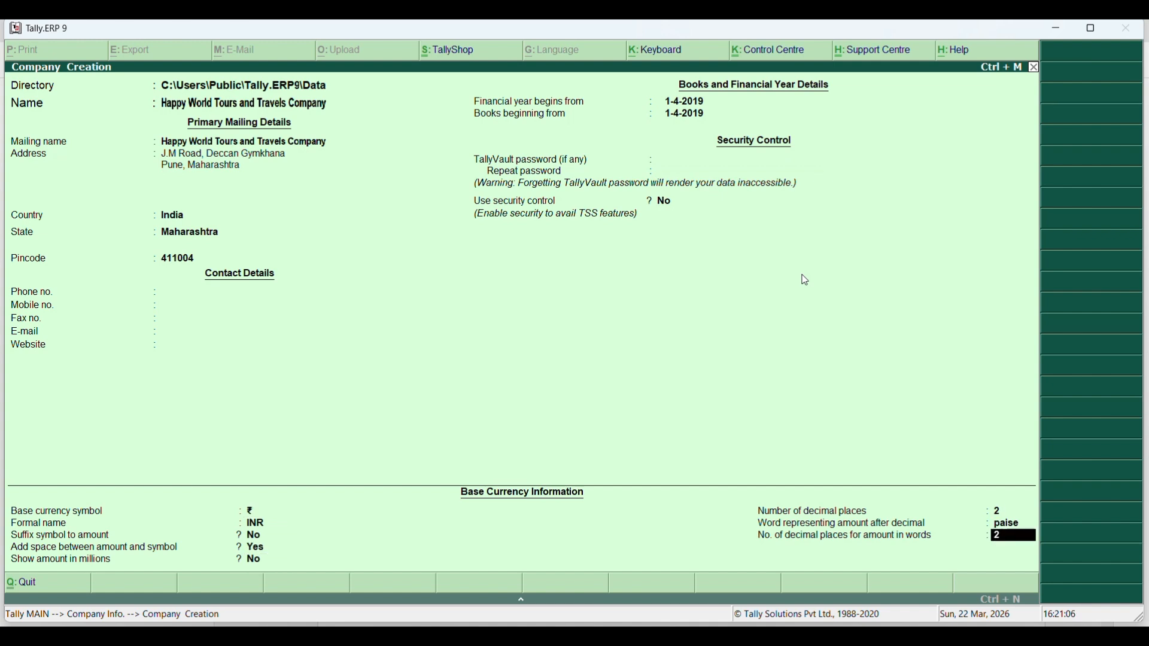
{"action": "key", "text": "Return"}
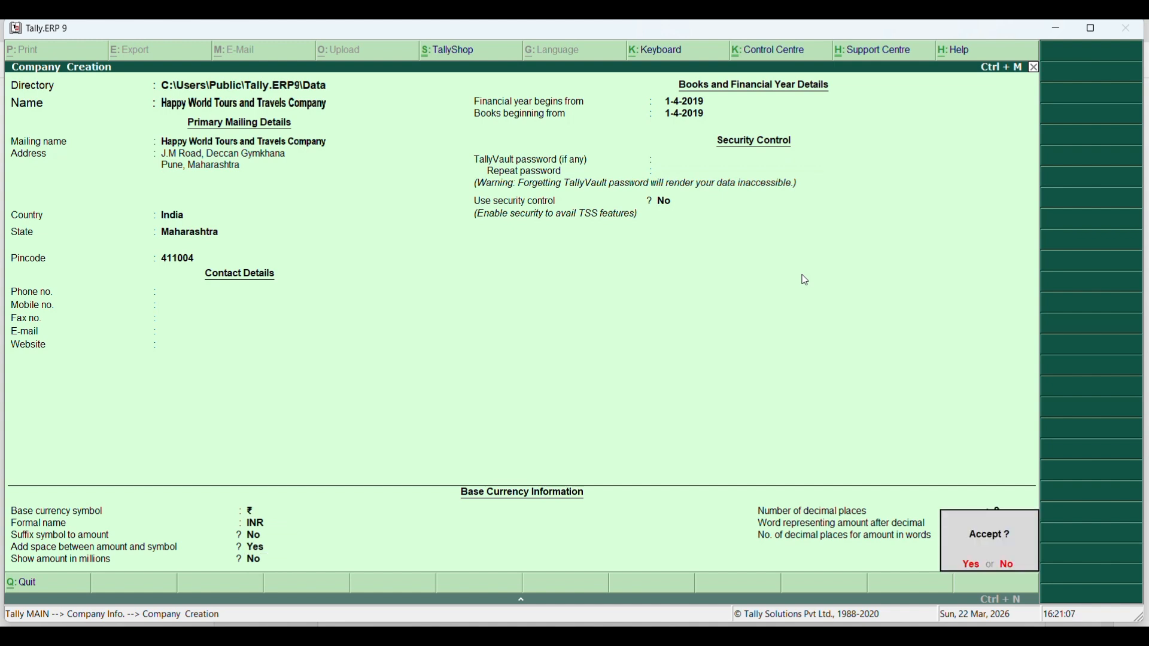
{"action": "key", "text": "Return"}
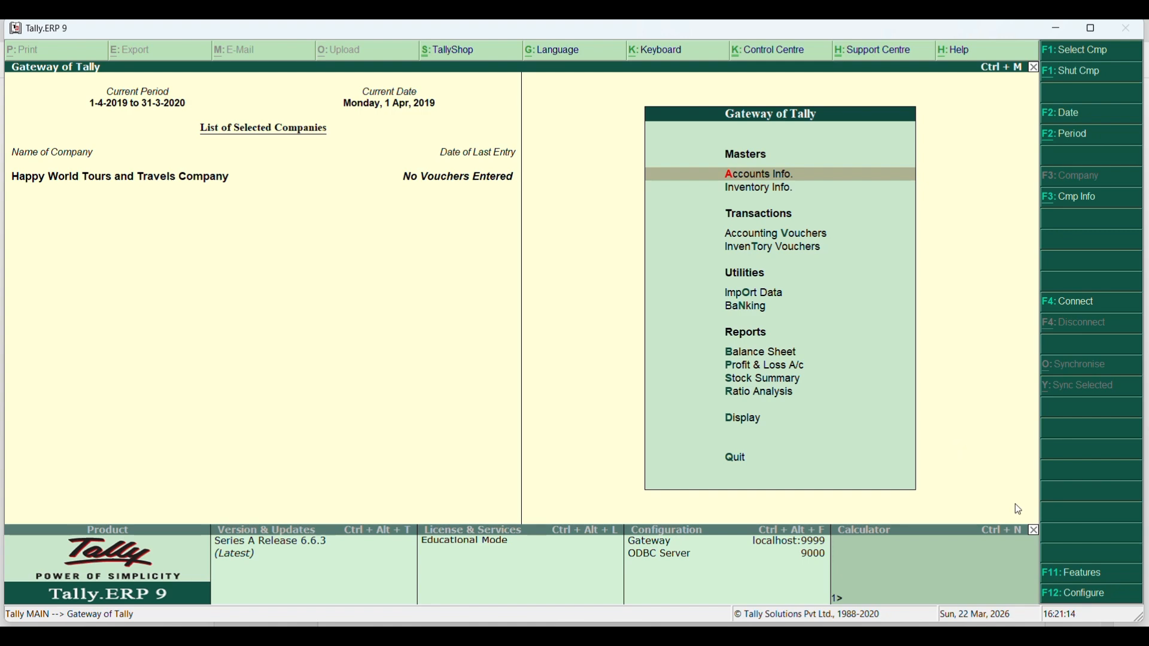
Set Maintain accounts only to Yes in the company's accounting features and save them.
{"action": "left_click", "coordinate": [1087, 582]}
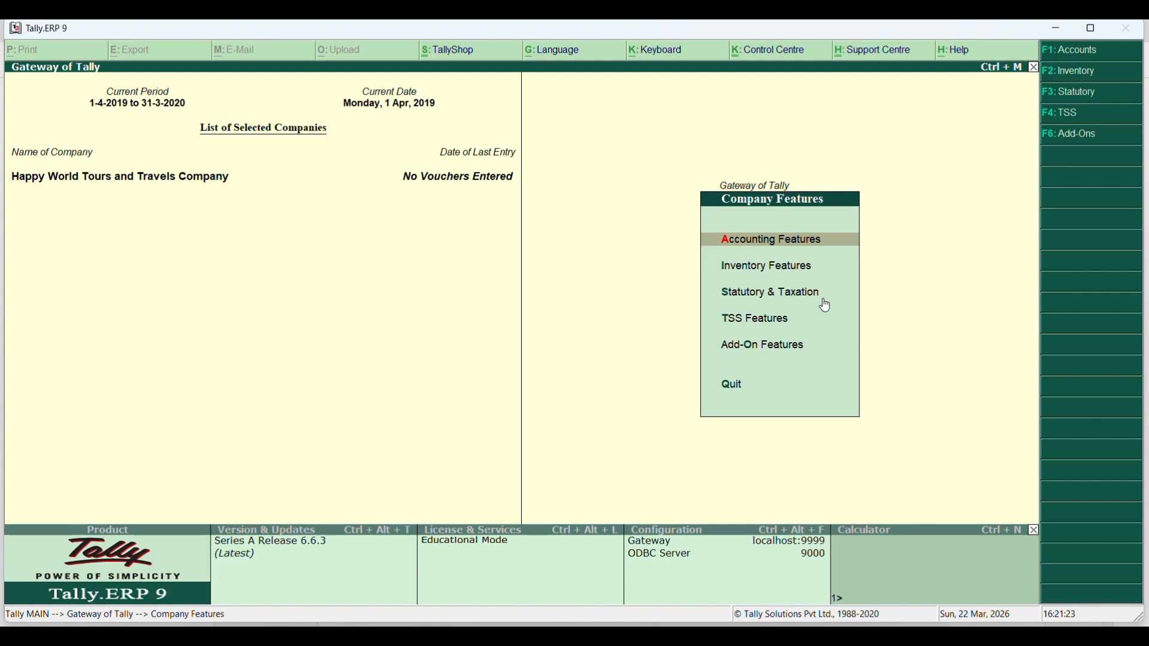
{"action": "left_click", "coordinate": [777, 240]}
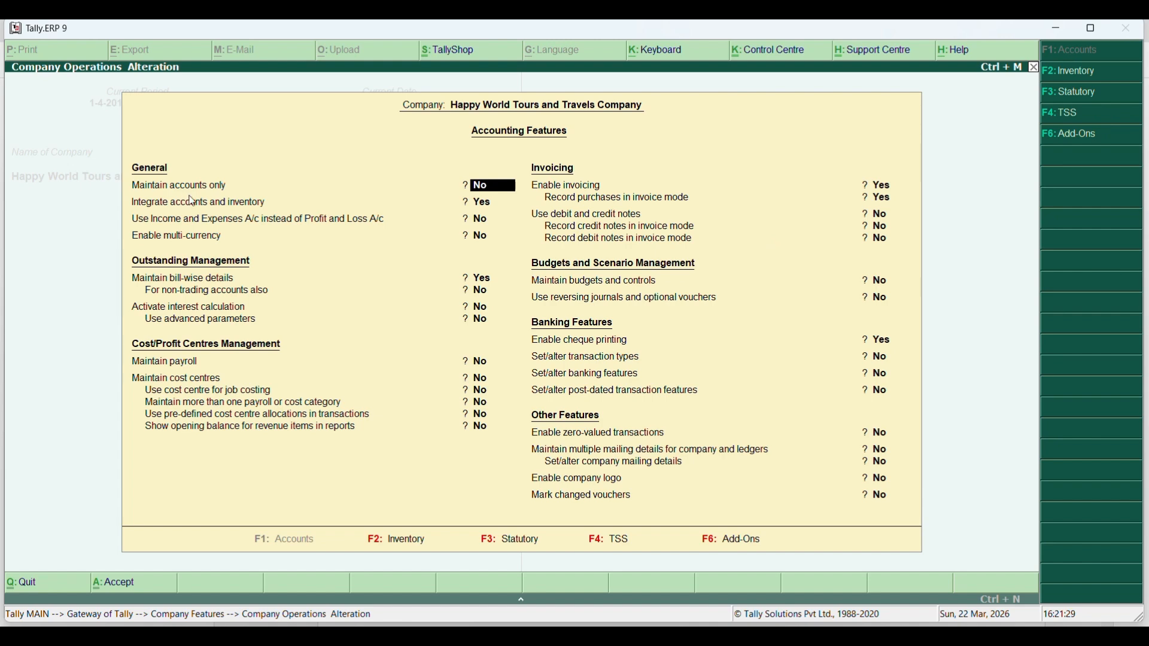
{"action": "type", "text": "yes"}
{"action": "key", "text": "Return"}
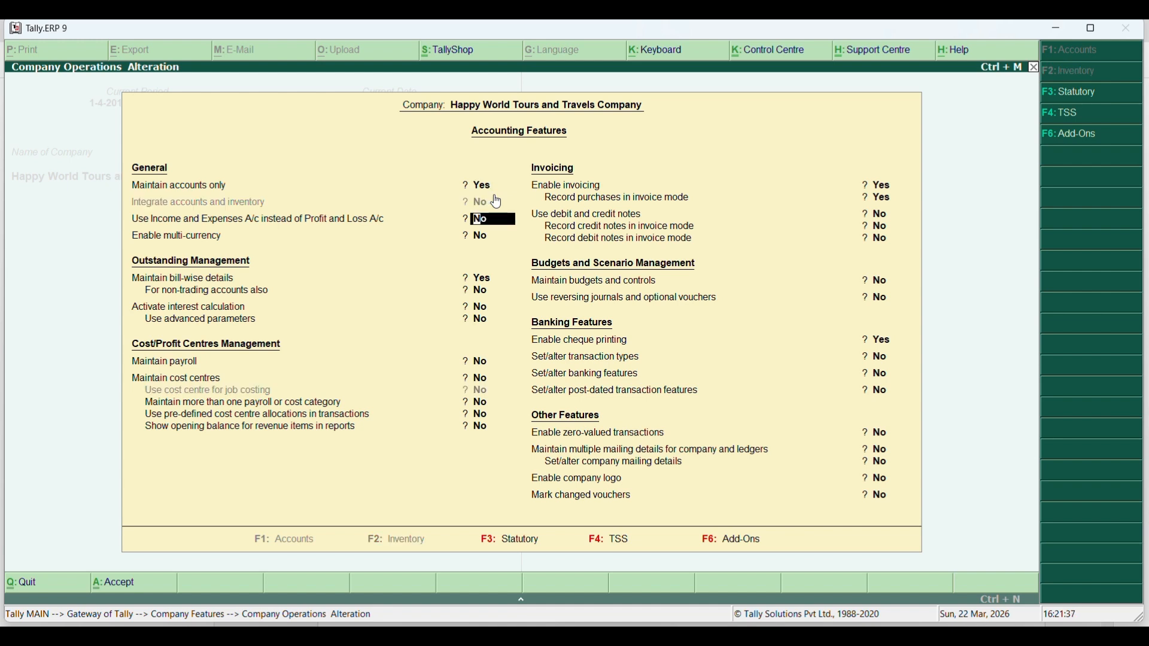
{"action": "key", "text": "ctrl+a"}
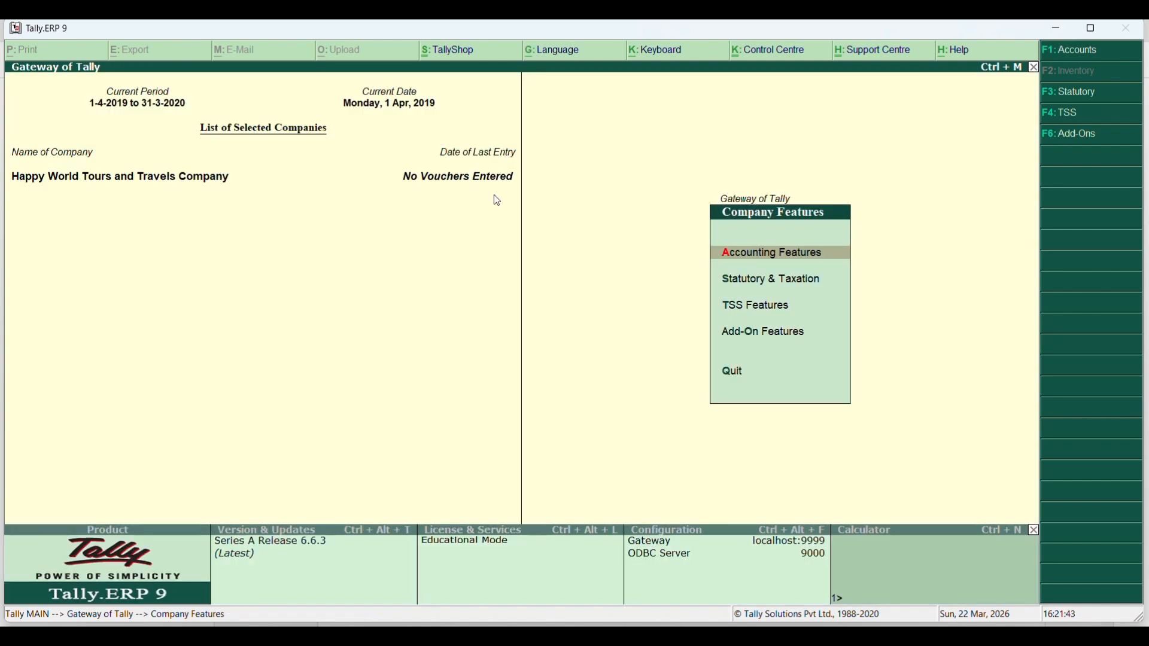
Enable Goods and Services Tax in Statutory & Taxation and set Set/alter GST details to Yes.
{"action": "left_click", "coordinate": [820, 277]}
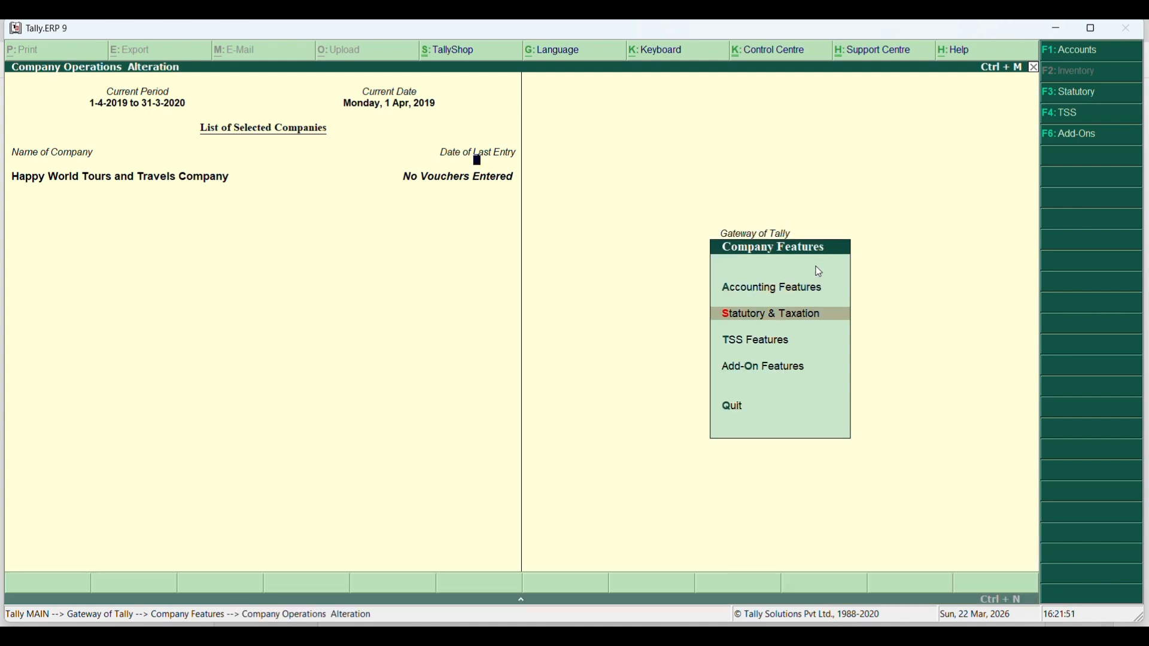
{"action": "type", "text": "yes"}
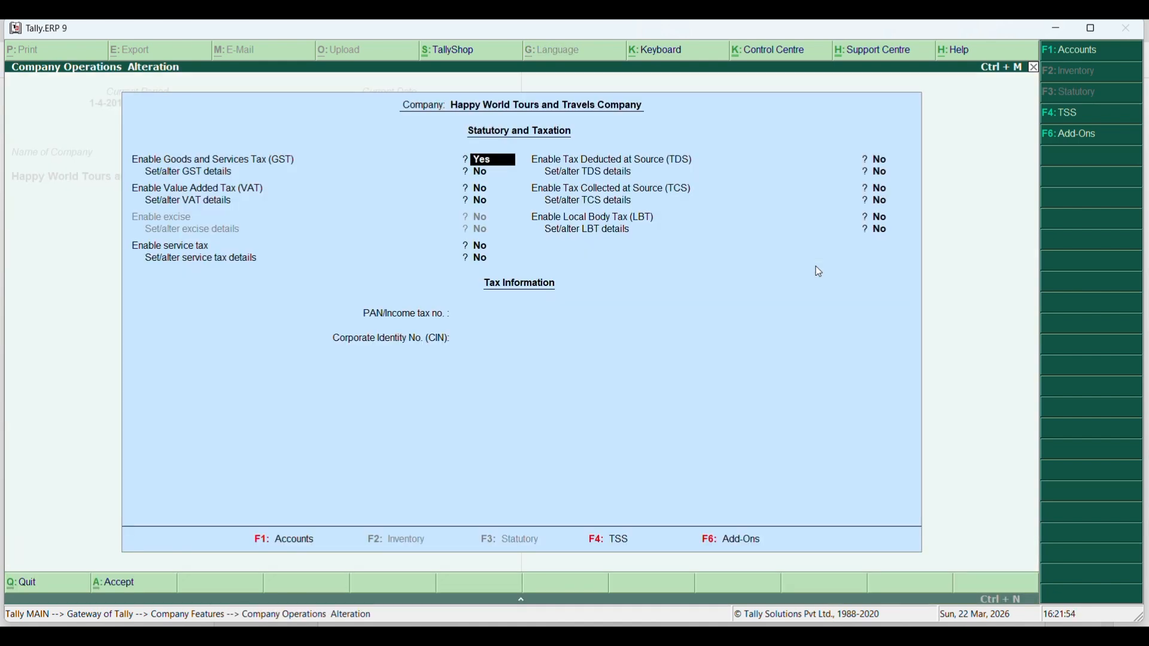
{"action": "key", "text": "Return"}
{"action": "type", "text": "y"}
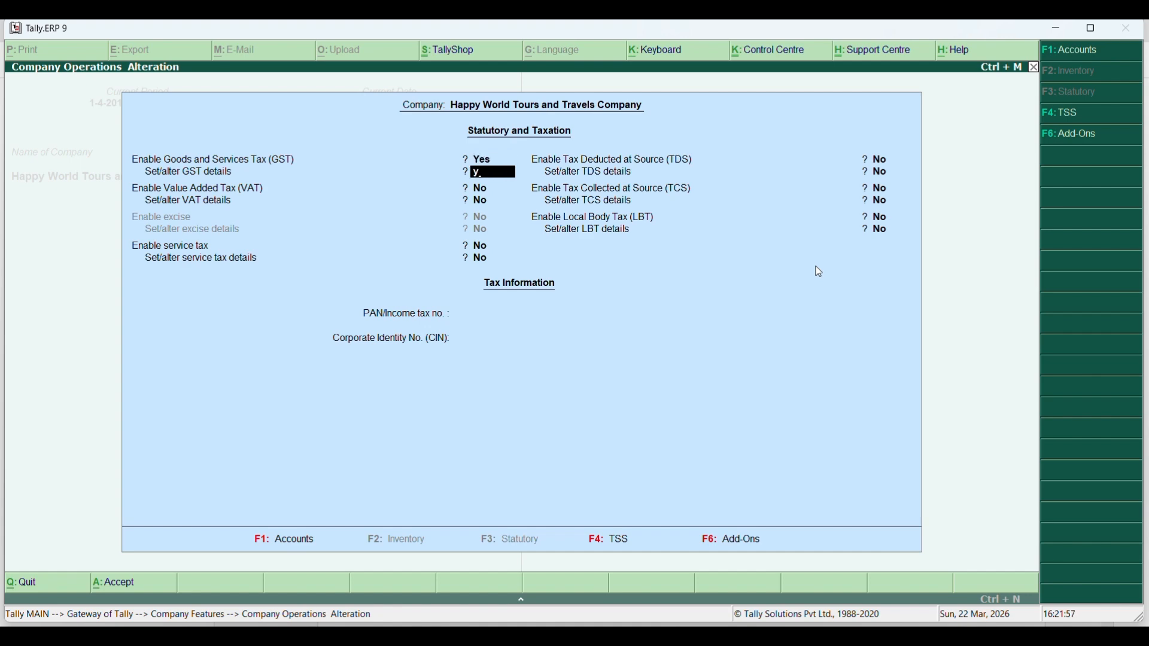
{"action": "type", "text": "es"}
{"action": "key", "text": "Return"}
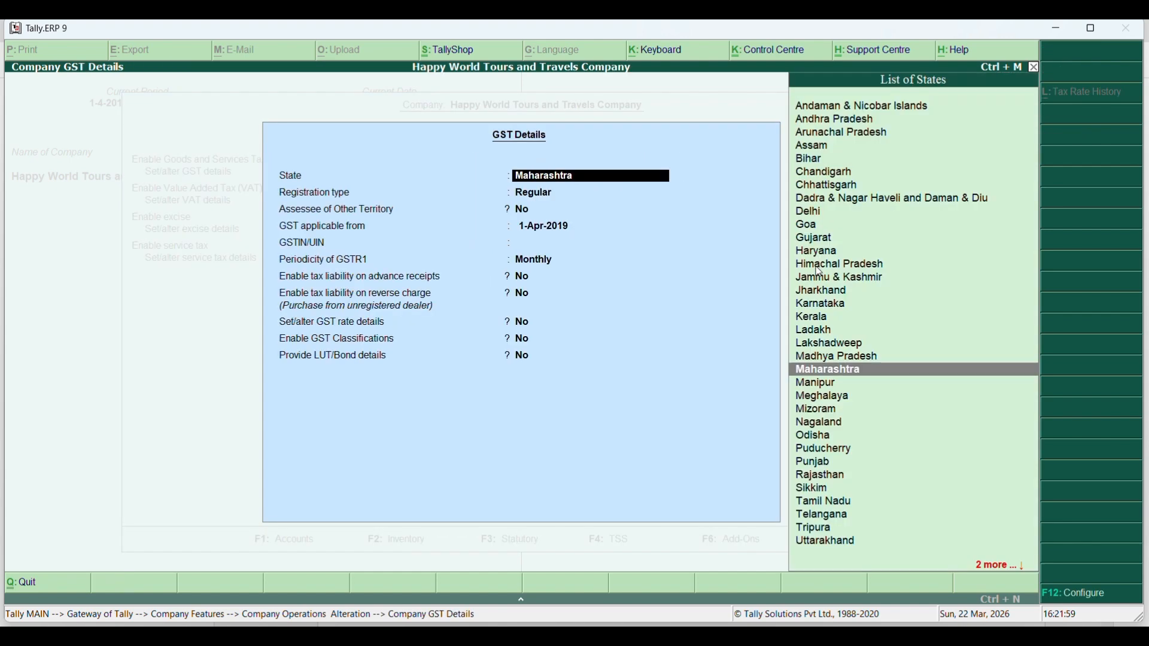
Keep state Maharashtra and Regular registration, enter the company's GSTIN, save the GST and statutory settings, and return to Gateway of Tally.
{"action": "key", "text": "Return"}
{"action": "key", "text": "Return"}
{"action": "key", "text": "Return"}
{"action": "key", "text": "Return"}
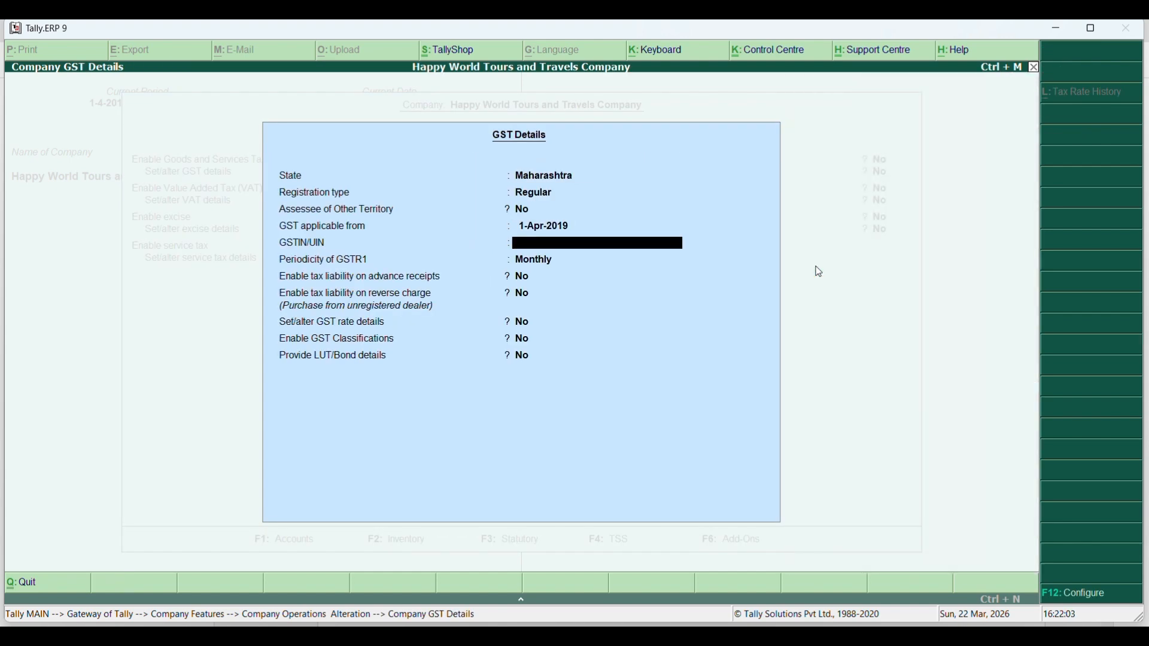
{"action": "type", "text": "27STUVW12"}
{"action": "type", "text": "12T"}
{"action": "type", "text": "1Z2"}
{"action": "key", "text": "Return"}
{"action": "key", "text": "Return"}
{"action": "key", "text": "ctrl+a"}
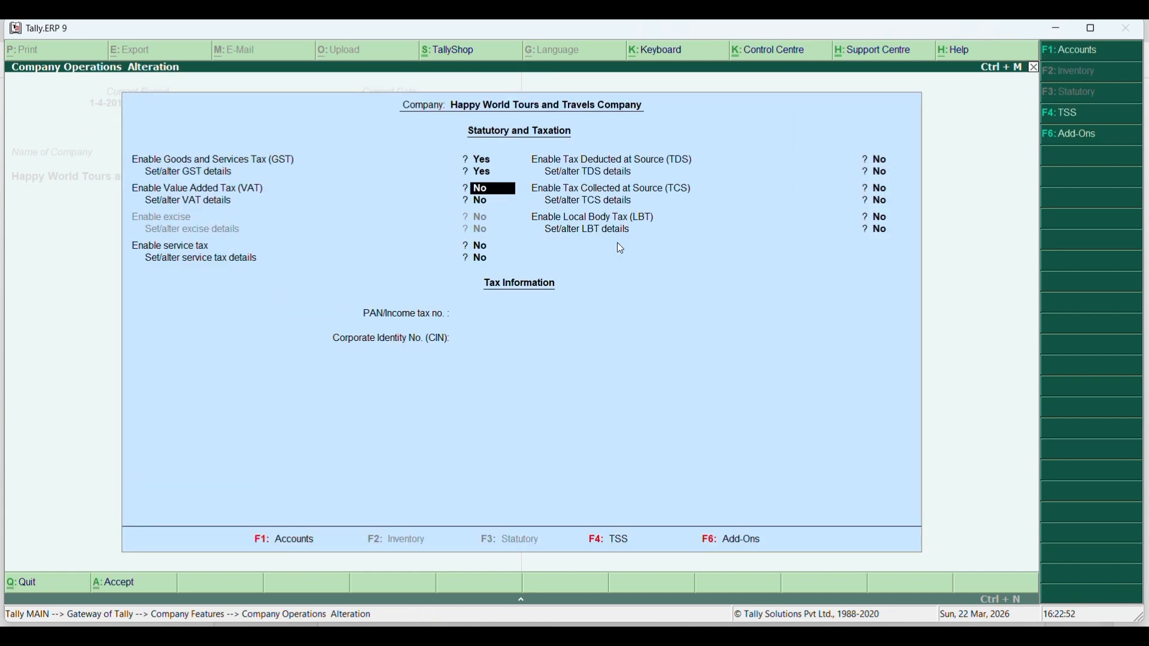
{"action": "key", "text": "ctrl+a"}
{"action": "key", "text": "Escape"}
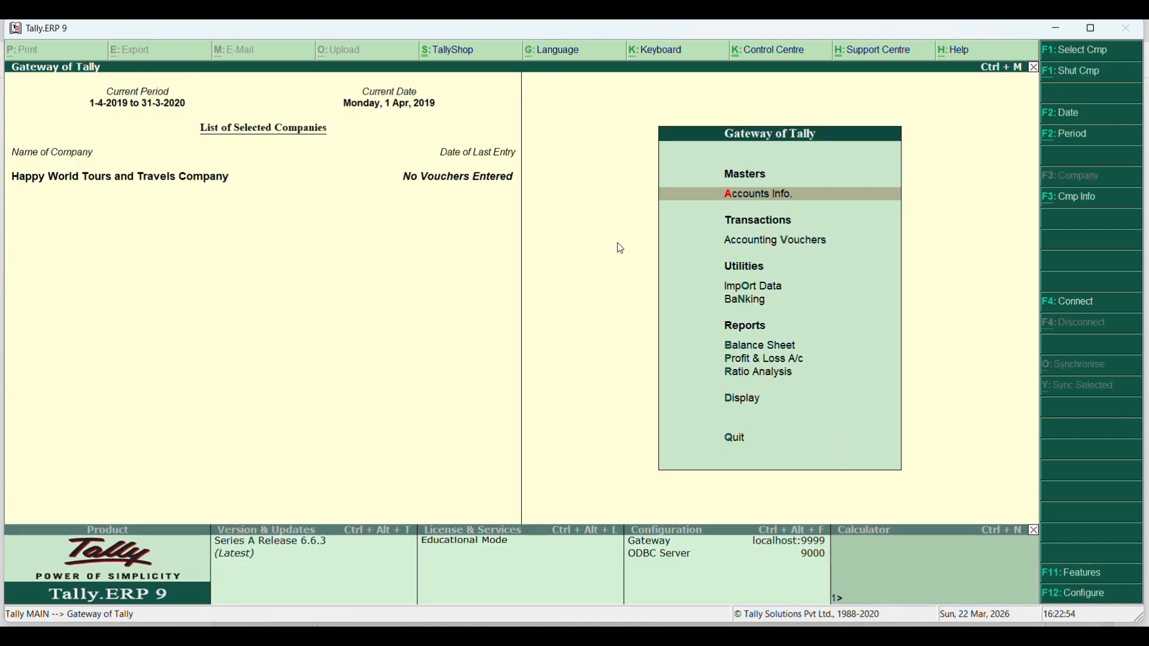
Switch to SYJC.pdf in Adobe Acrobat to read the SOP 4 transactions.
{"action": "left_click", "coordinate": [813, 636]}
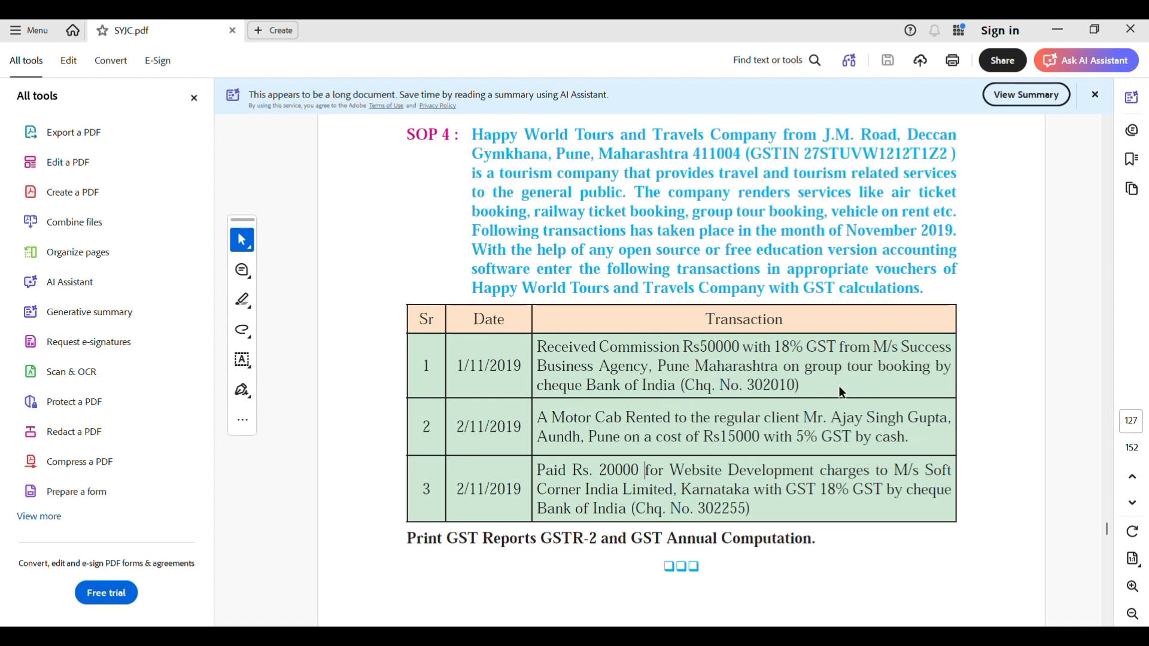
Switch to Tally.ERP 9 and start a new single ledger named M/s Success Business Agency.
{"action": "mouse_move", "coordinate": [813, 637]}
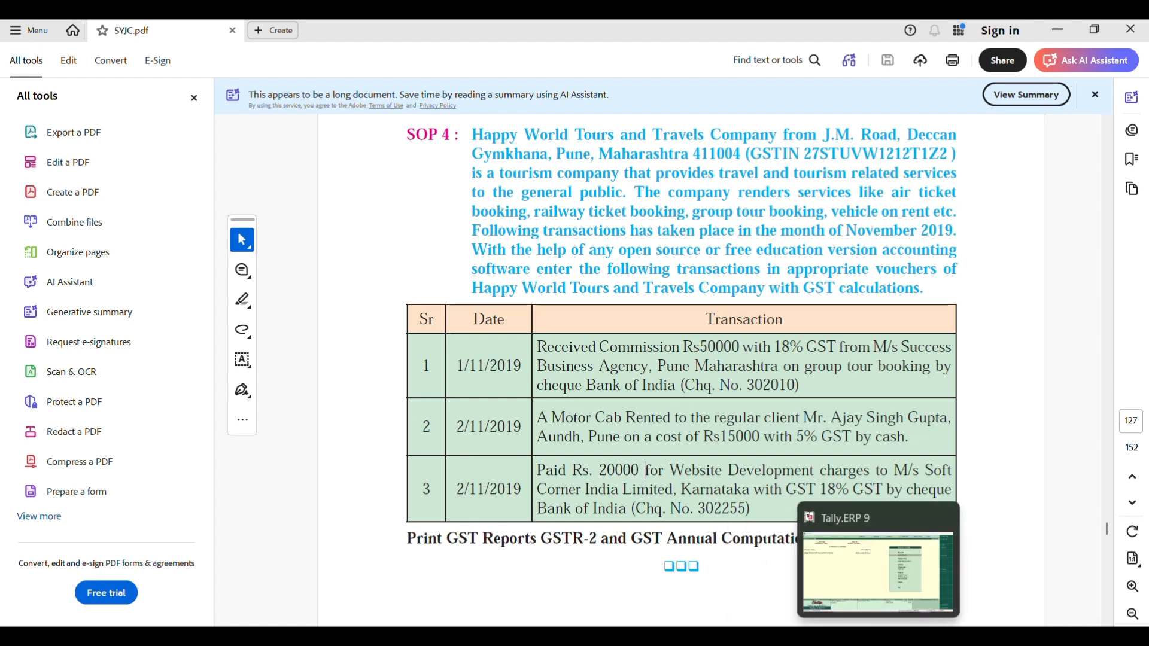
{"action": "left_click", "coordinate": [879, 637]}
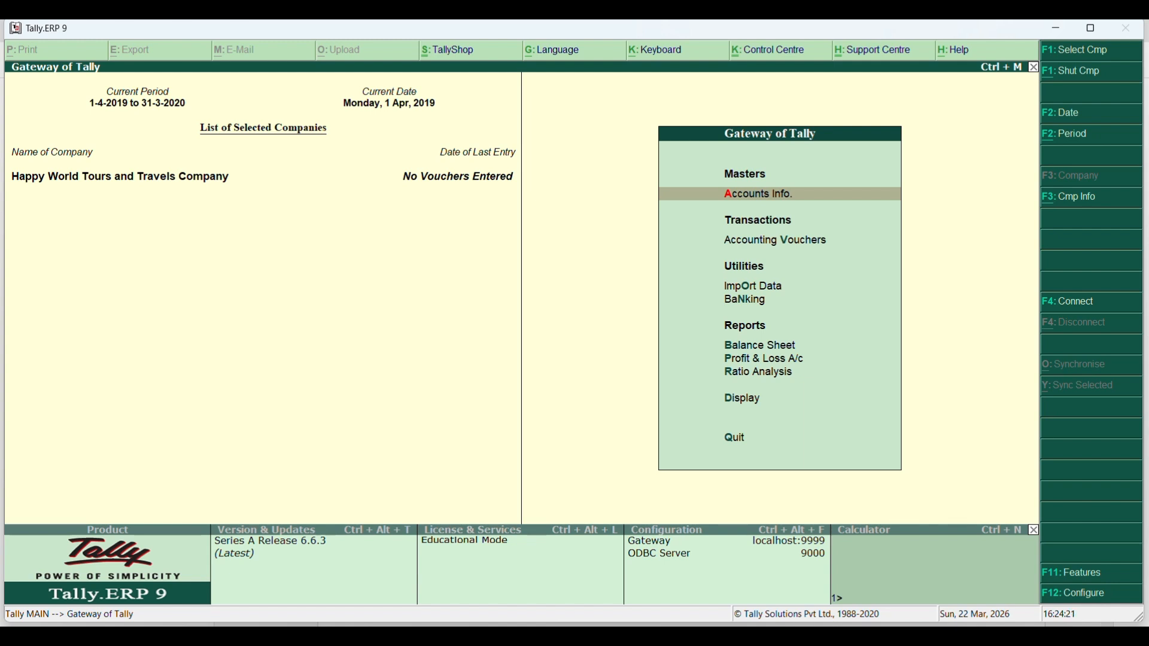
{"action": "key", "text": "Return"}
{"action": "key", "text": "l"}
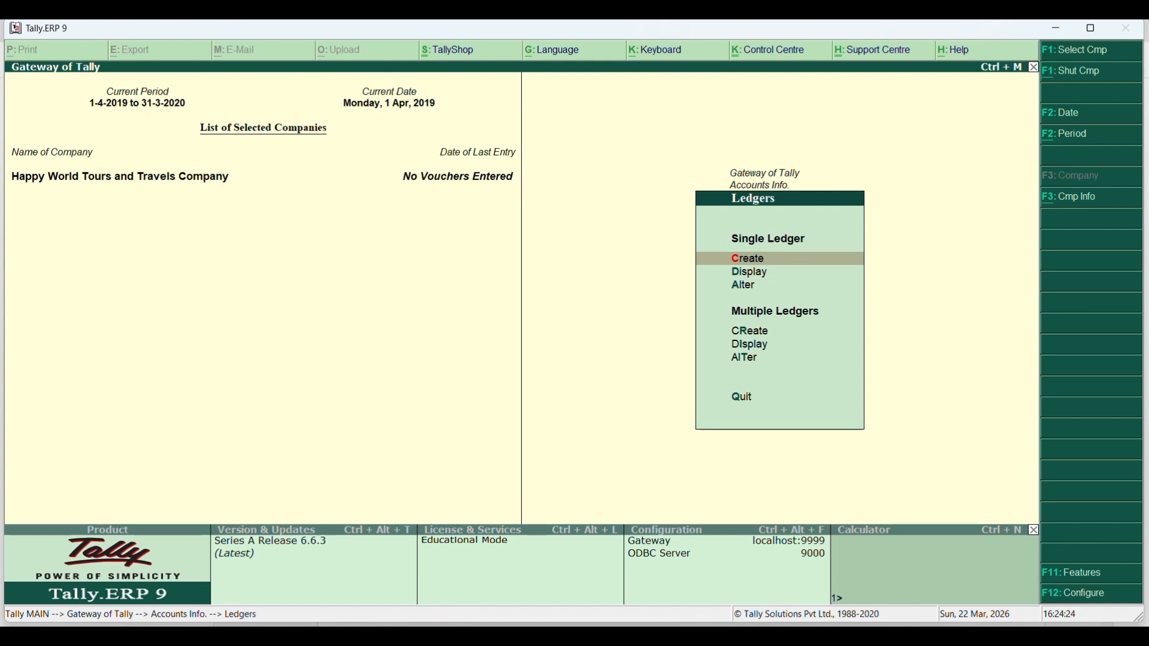
{"action": "key", "text": "Return"}
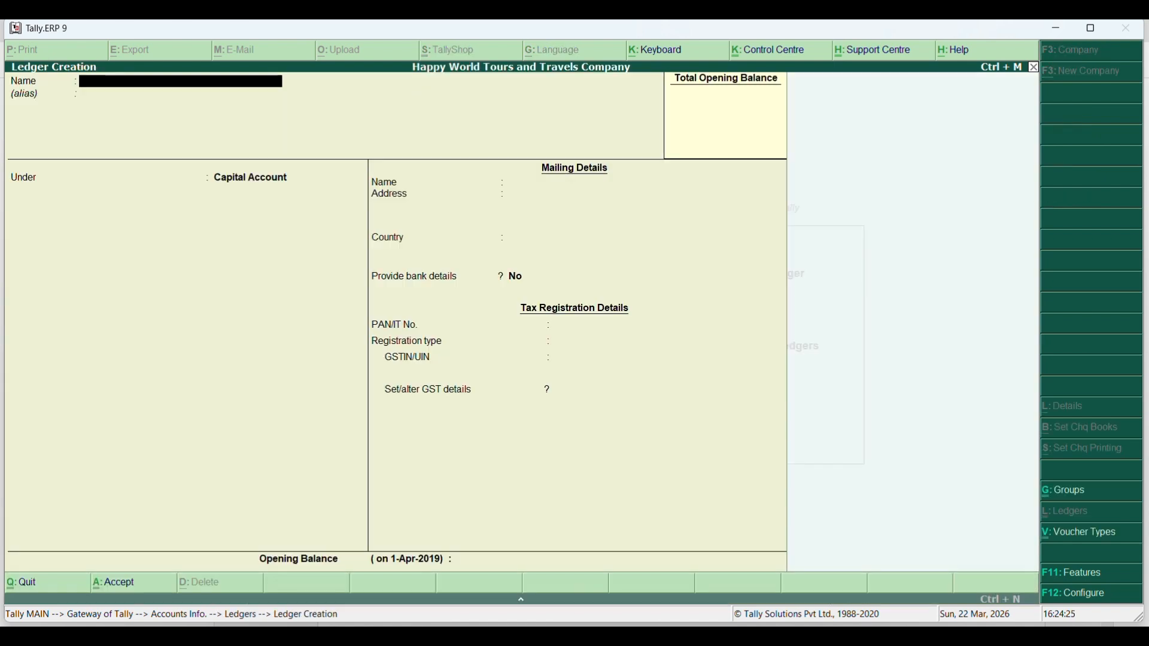
{"action": "type", "text": "M/s Succes S"}
{"action": "key", "text": "BackSpace"}
{"action": "key", "text": "BackSpace"}
{"action": "type", "text": "s Business"}
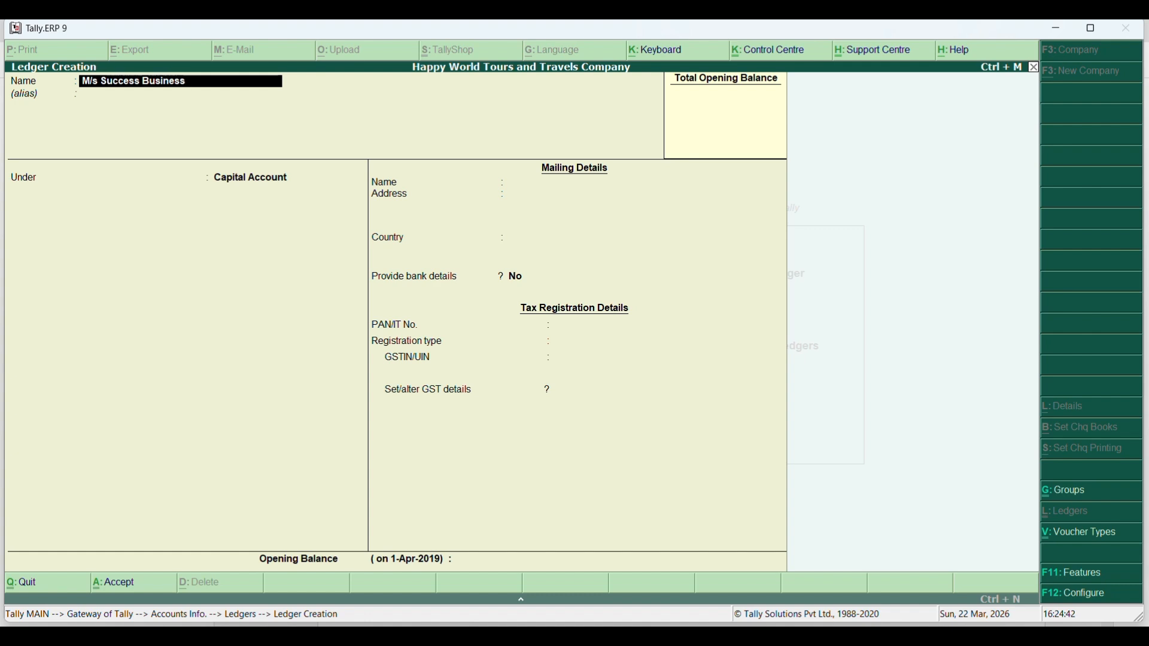
{"action": "type", "text": " Agency"}
{"action": "key", "text": "Return"}
{"action": "key", "text": "Return"}
Place the ledger under Sundry Debtors and set Maintain balances bill-by-bill to No.
{"action": "type", "text": "S"}
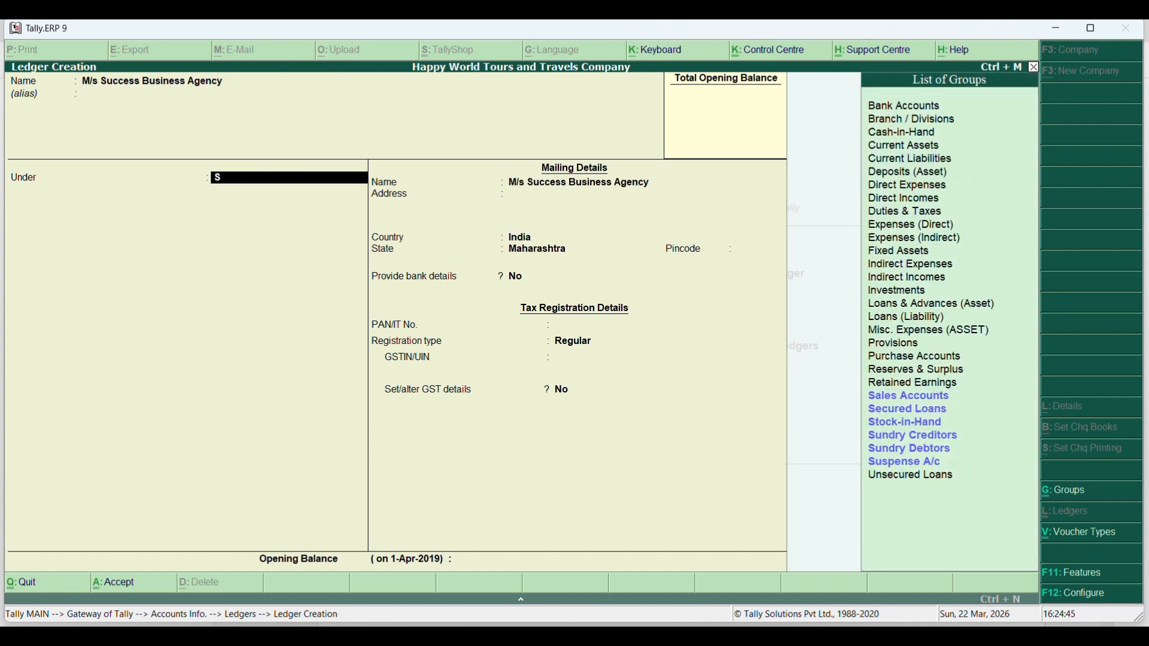
{"action": "type", "text": "un"}
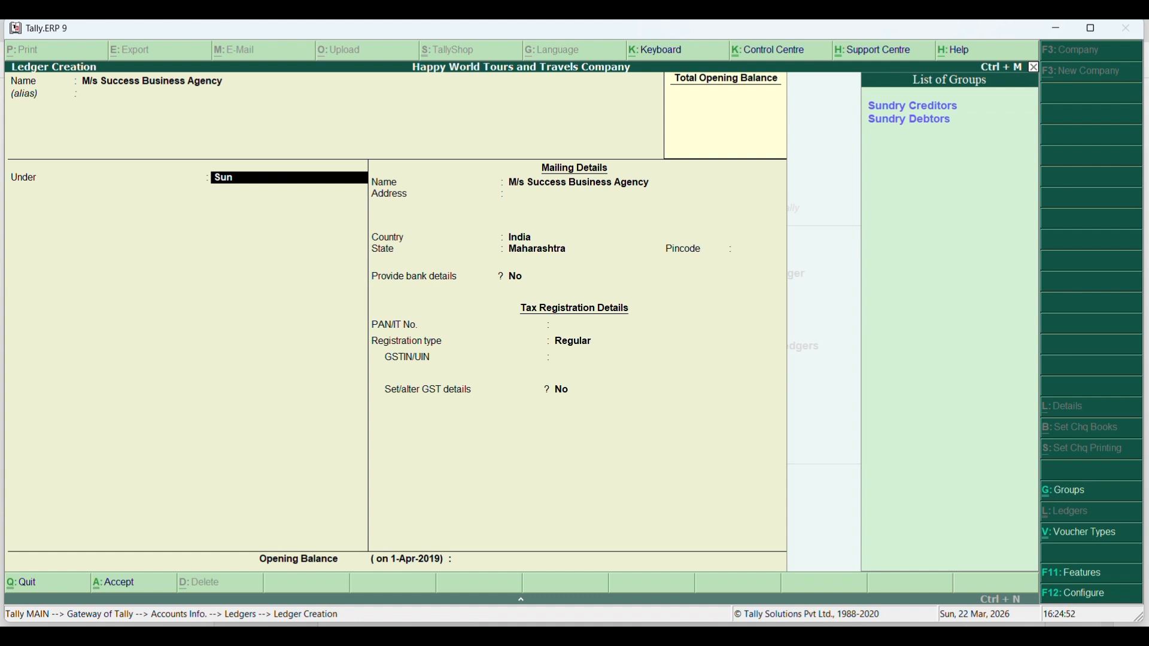
{"action": "key", "text": "Down"}
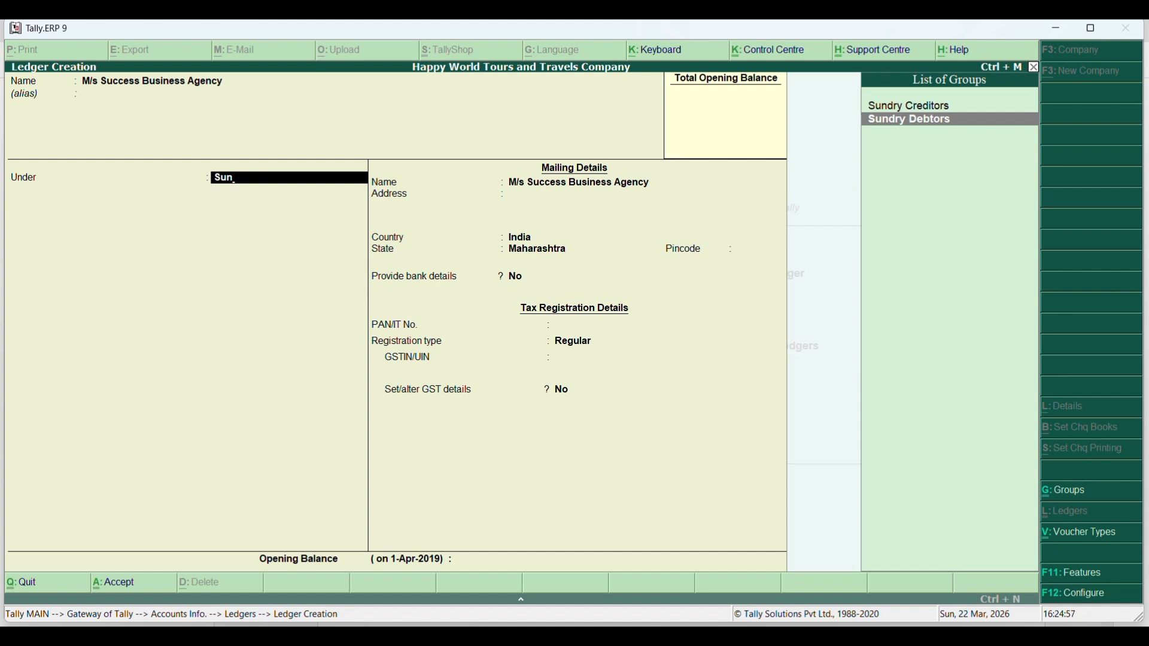
{"action": "key", "text": "Return"}
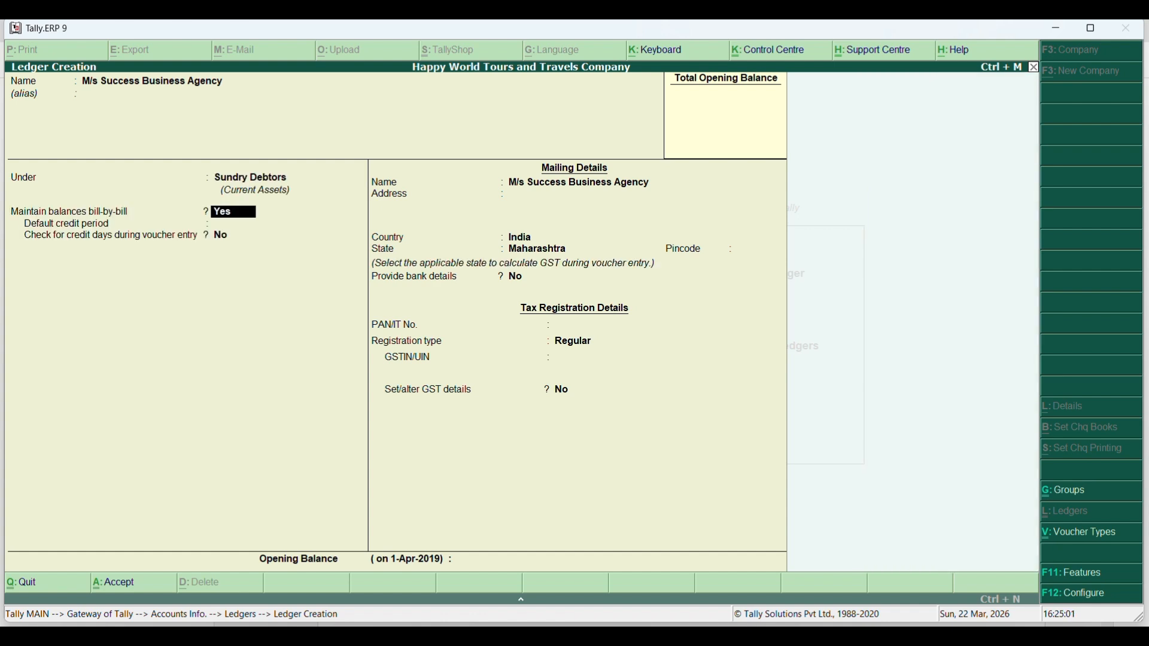
{"action": "key", "text": "n"}
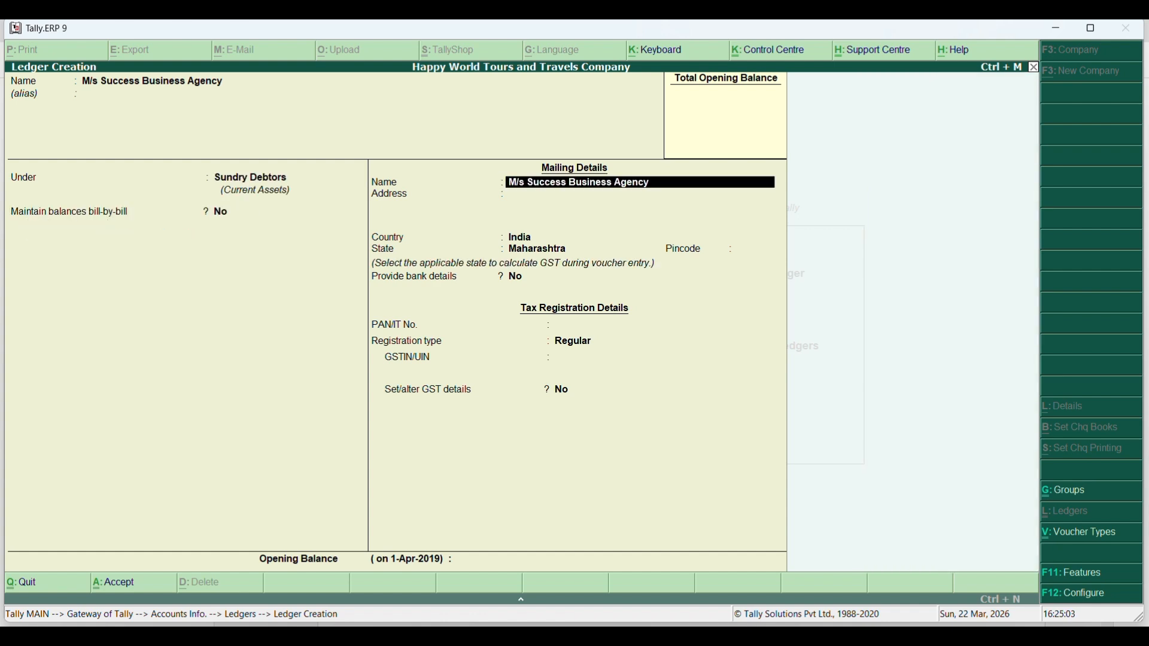
Check the agency's location in SYJC.pdf and enter Pune Maharashtra as its mailing address, keeping state Maharashtra and no bank details.
{"action": "key", "text": "Return"}
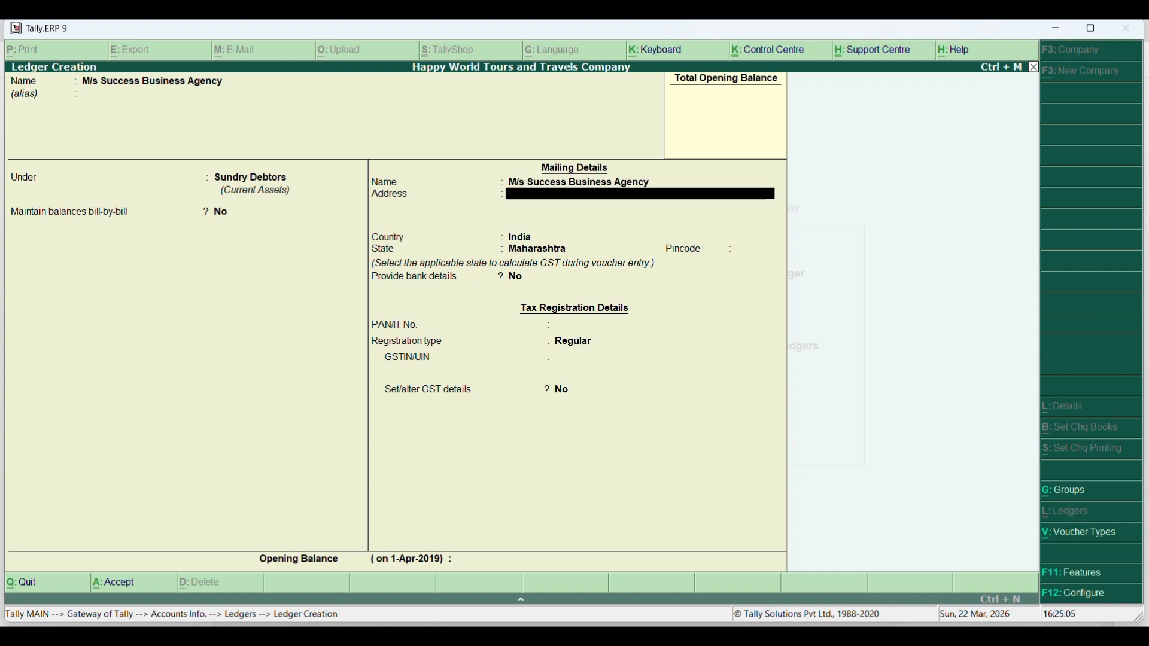
{"action": "mouse_move", "coordinate": [846, 635]}
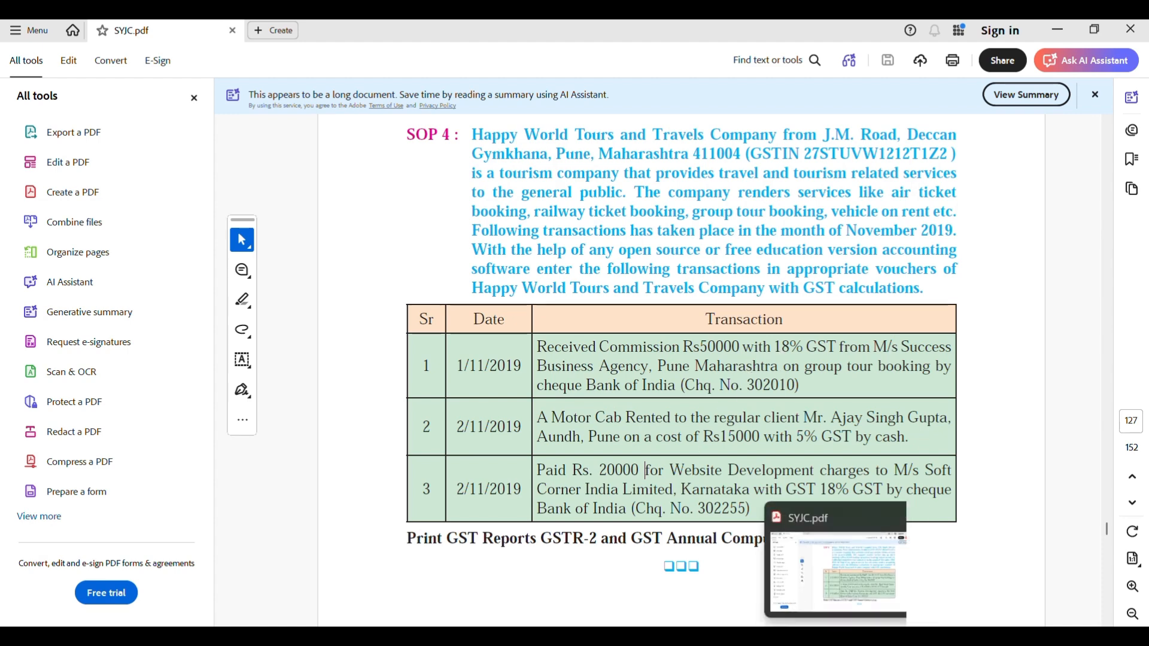
{"action": "left_click", "coordinate": [817, 637]}
{"action": "type", "text": "P"}
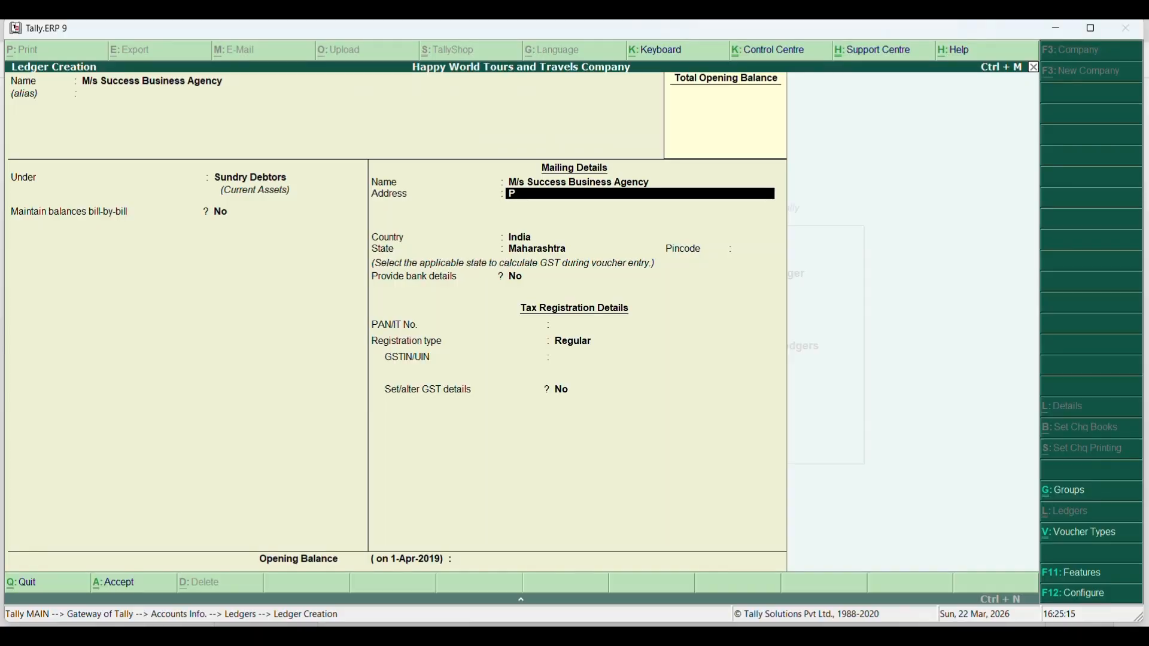
{"action": "type", "text": "une Maharashtra"}
{"action": "key", "text": "Return"}
{"action": "key", "text": "Return"}
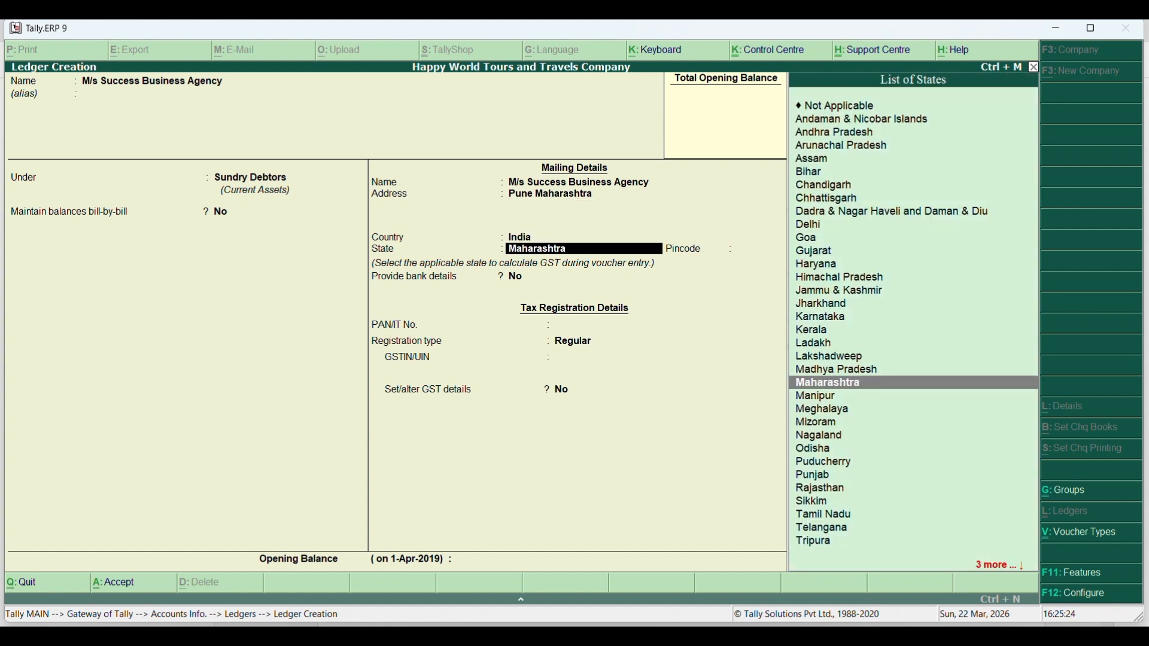
{"action": "key", "text": "Return"}
{"action": "key", "text": "Return"}
{"action": "key", "text": "Return"}
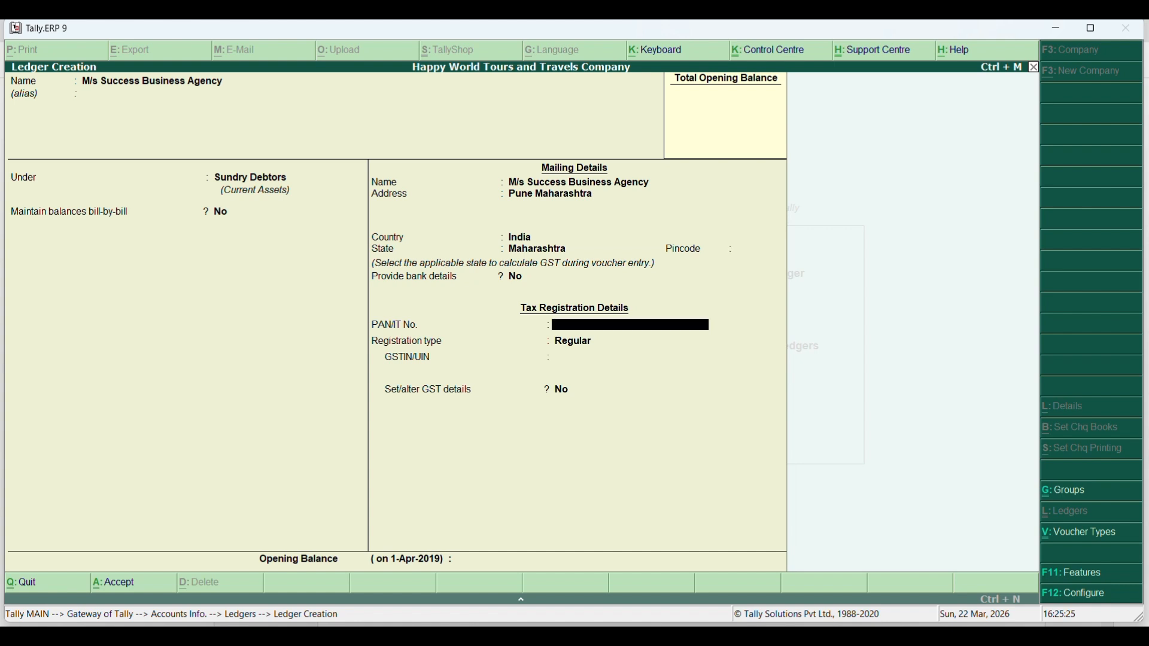
Keep registration type Regular with PAN and GSTIN blank, leave GST details at No, and save the agency ledger.
{"action": "key", "text": "Return"}
{"action": "key", "text": "Return"}
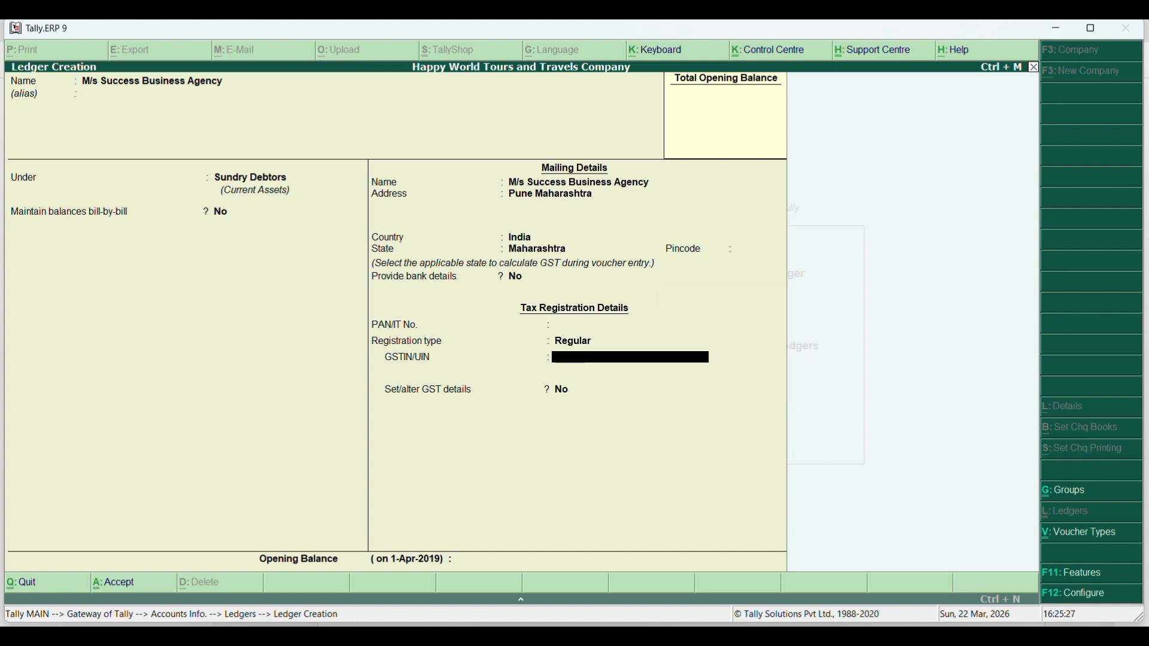
{"action": "key", "text": "Return"}
{"action": "key", "text": "Return"}
{"action": "key", "text": "Return"}
{"action": "key", "text": "Return"}
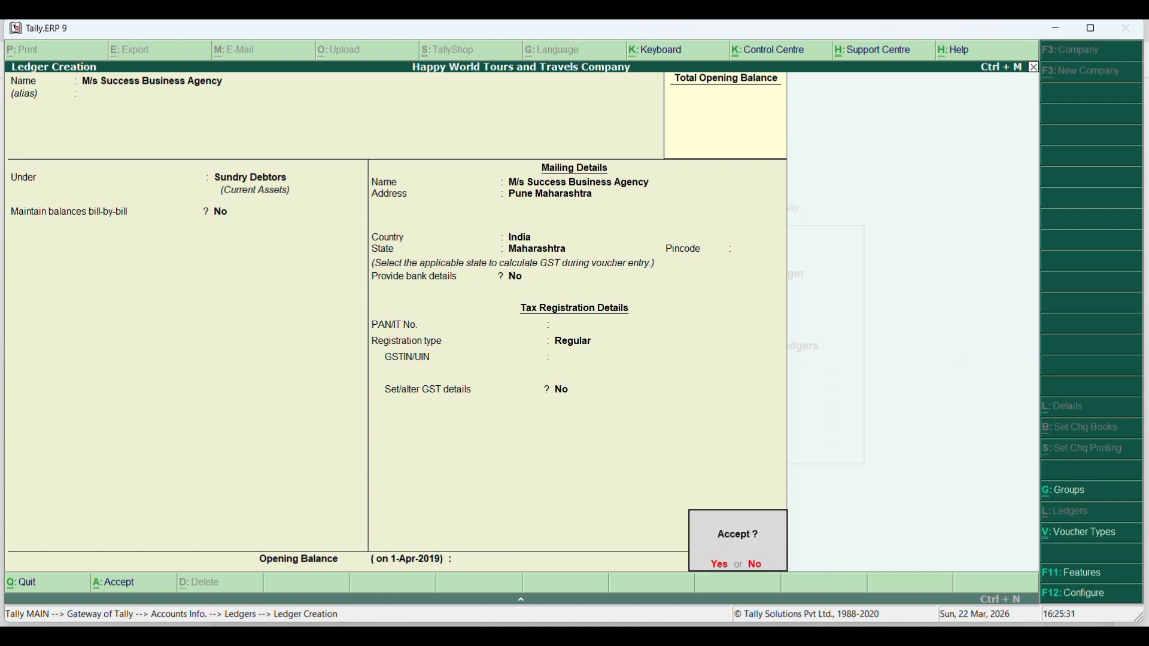
{"action": "key", "text": "Return"}
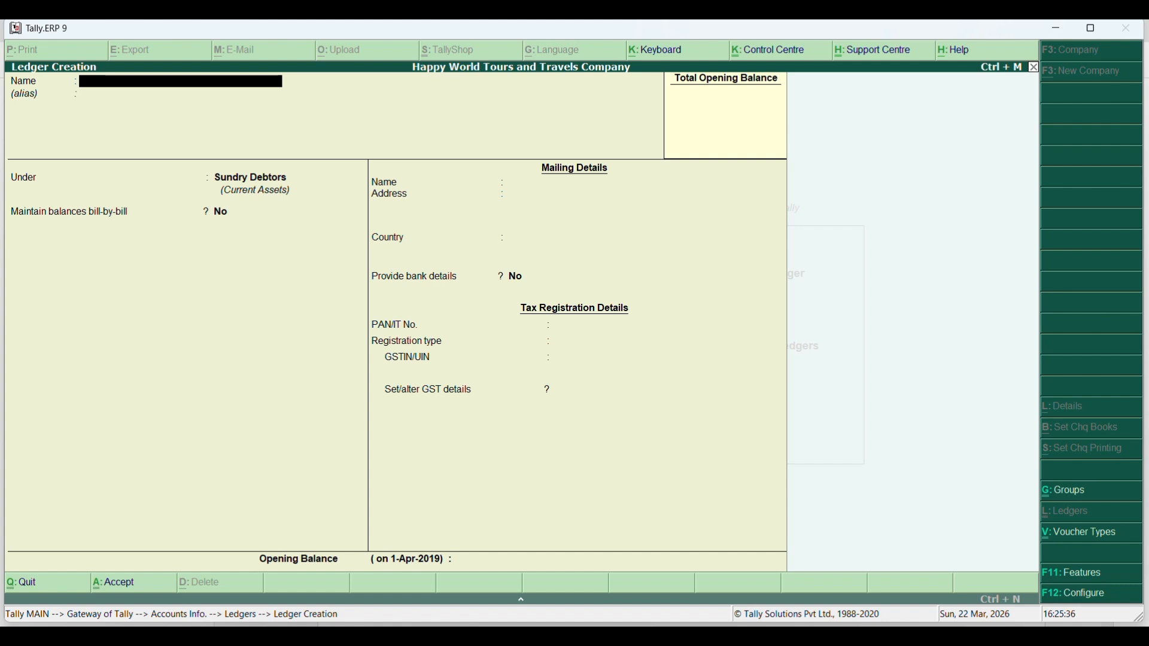
Start a ledger named Group Tour Booking A/c under Sales Accounts with Type of Ledger Not Applicable.
{"action": "type", "text": "Group Tour Booking"}
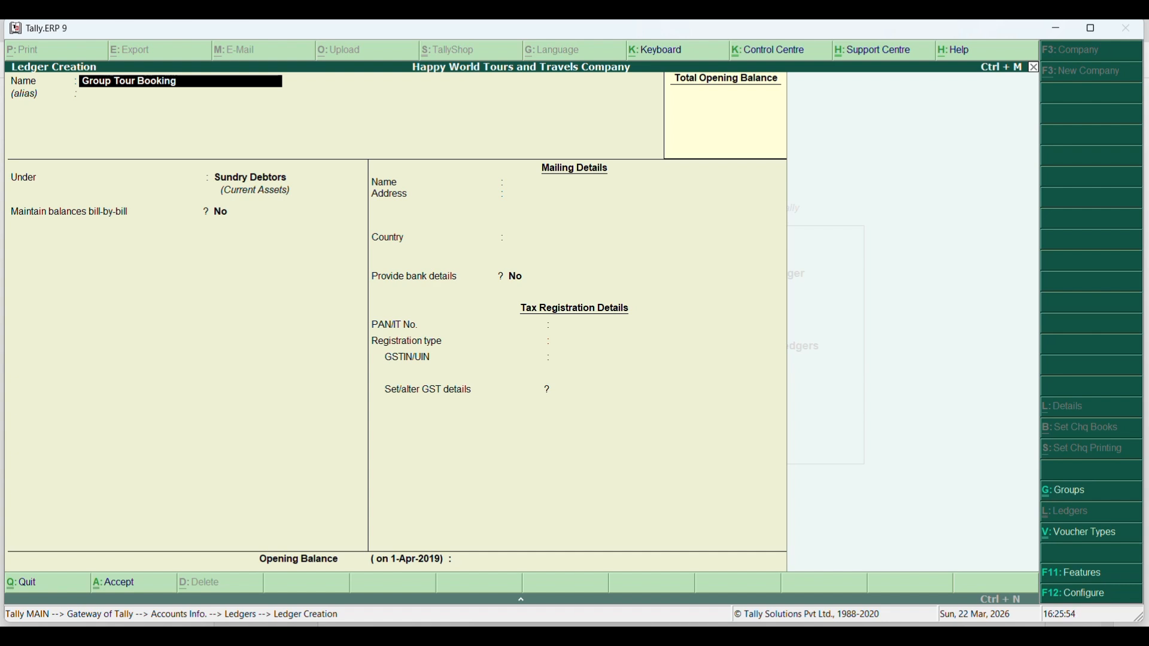
{"action": "type", "text": "A/c"}
{"action": "key", "text": "Return"}
{"action": "key", "text": "Return"}
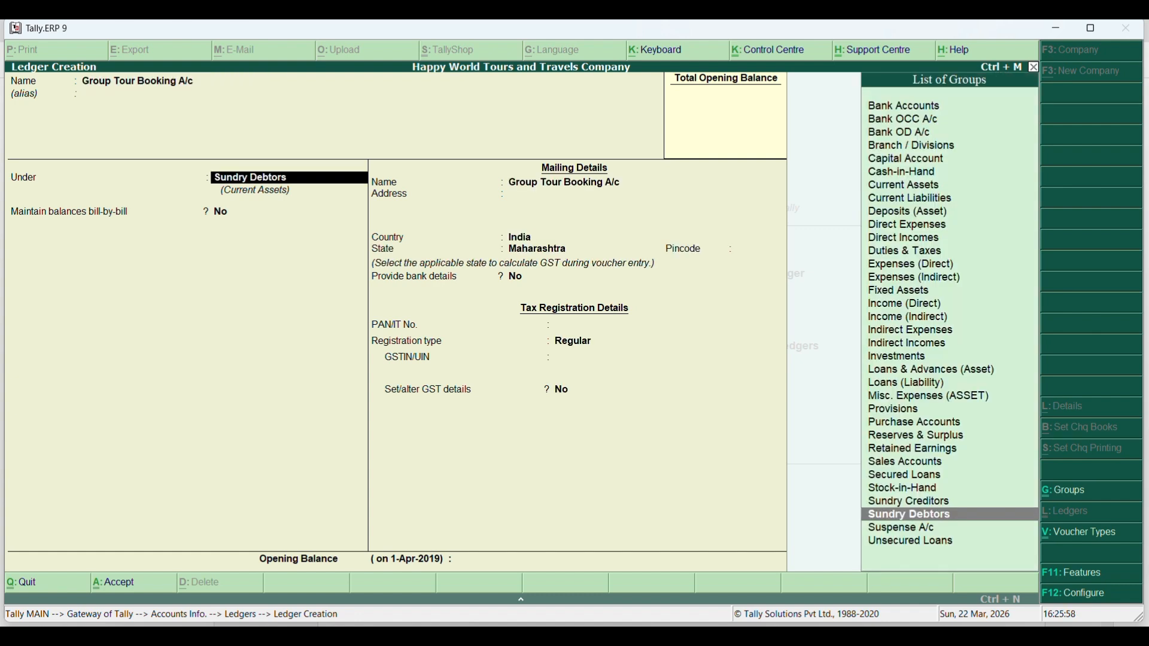
{"action": "type", "text": "sa"}
{"action": "key", "text": "Return"}
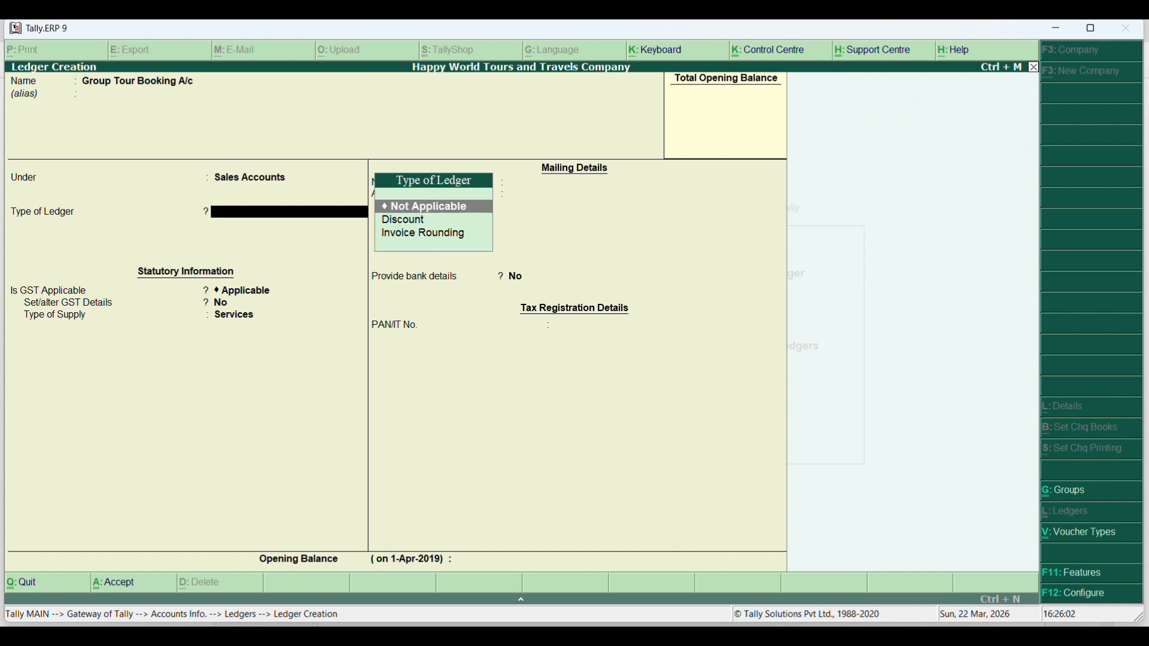
{"action": "key", "text": "Return"}
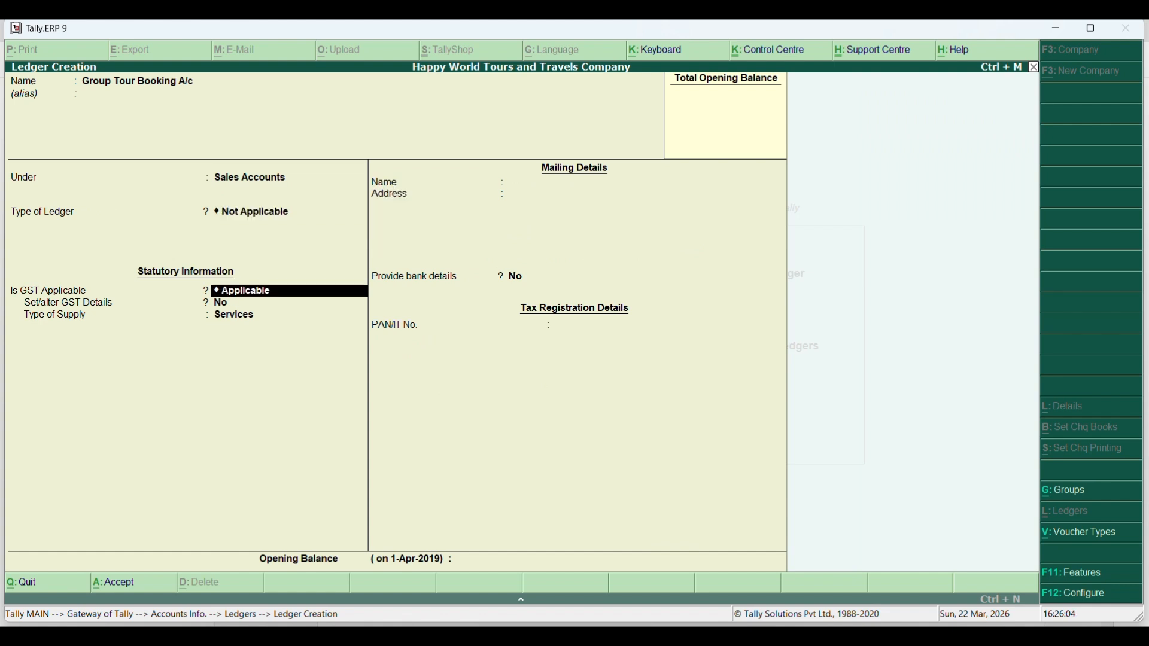
Keep GST as Applicable for the booking ledger and set Set/alter GST Details to Yes.
{"action": "key", "text": "Return"}
{"action": "type", "text": "ye"}
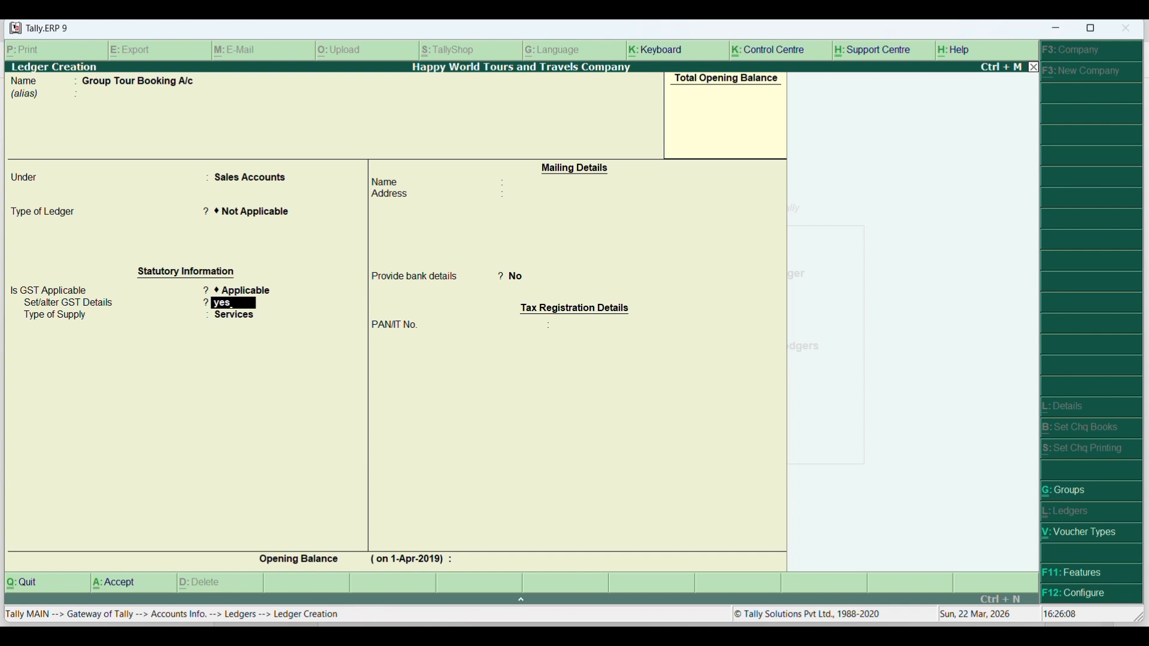
{"action": "type", "text": "s"}
{"action": "key", "text": "Return"}
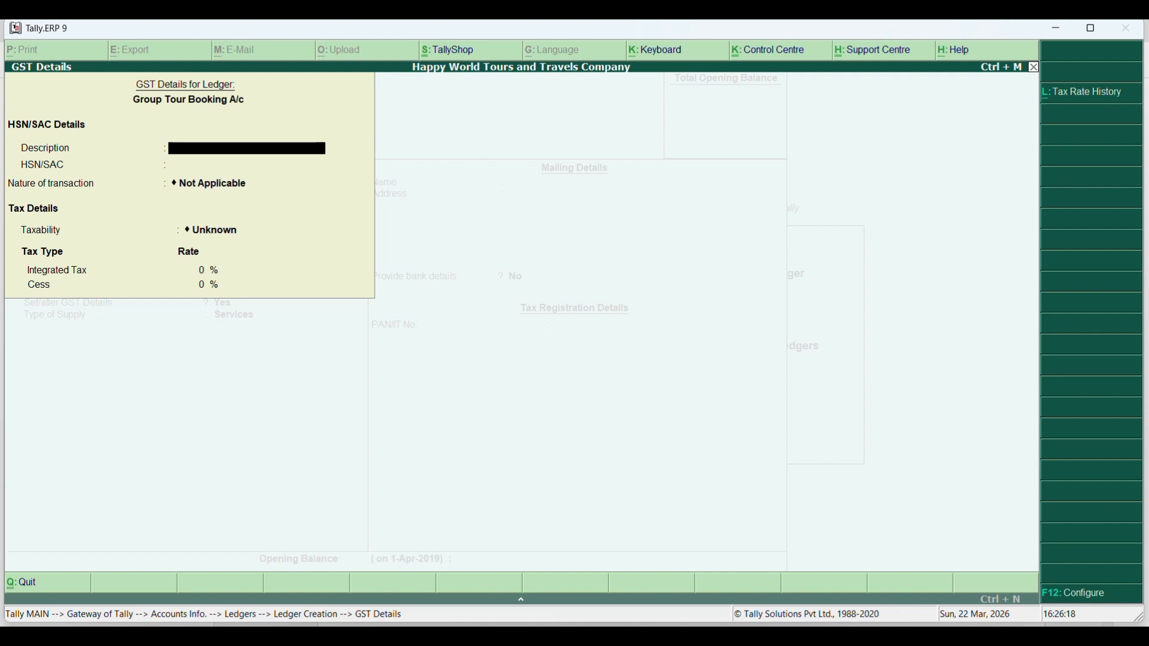
In the ledger's GST details, set the nature of transaction to Sales Taxable and the Integrated Tax rate to 18%.
{"action": "key", "text": "Return"}
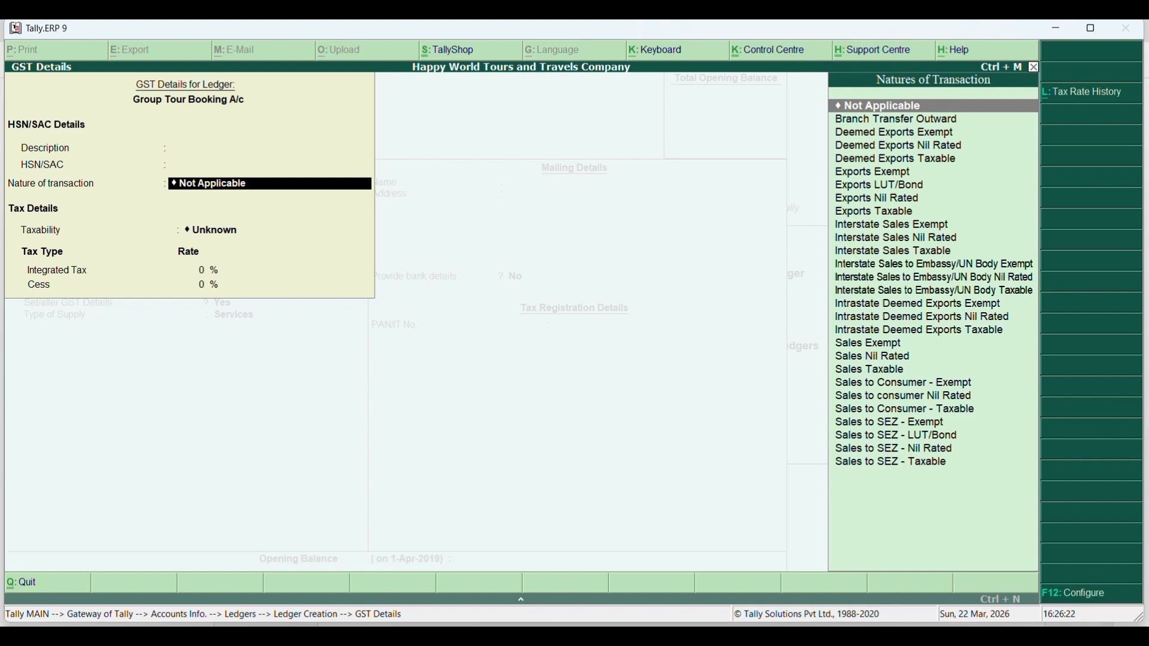
{"action": "type", "text": "Sa"}
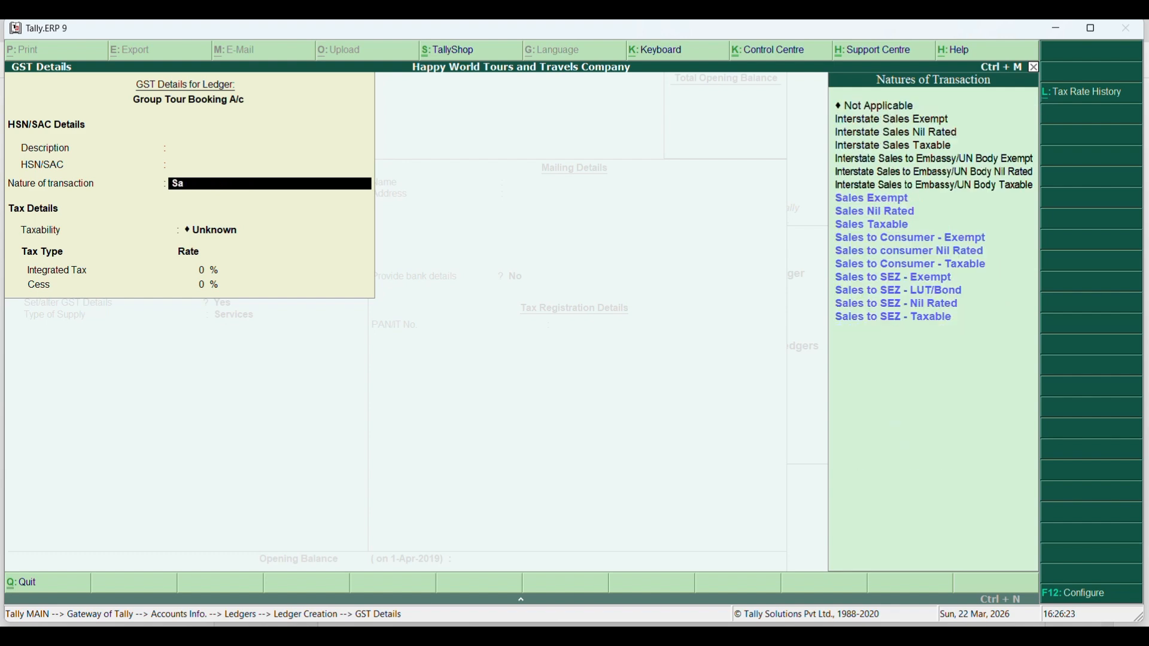
{"action": "type", "text": "les"}
{"action": "left_click", "coordinate": [872, 225]}
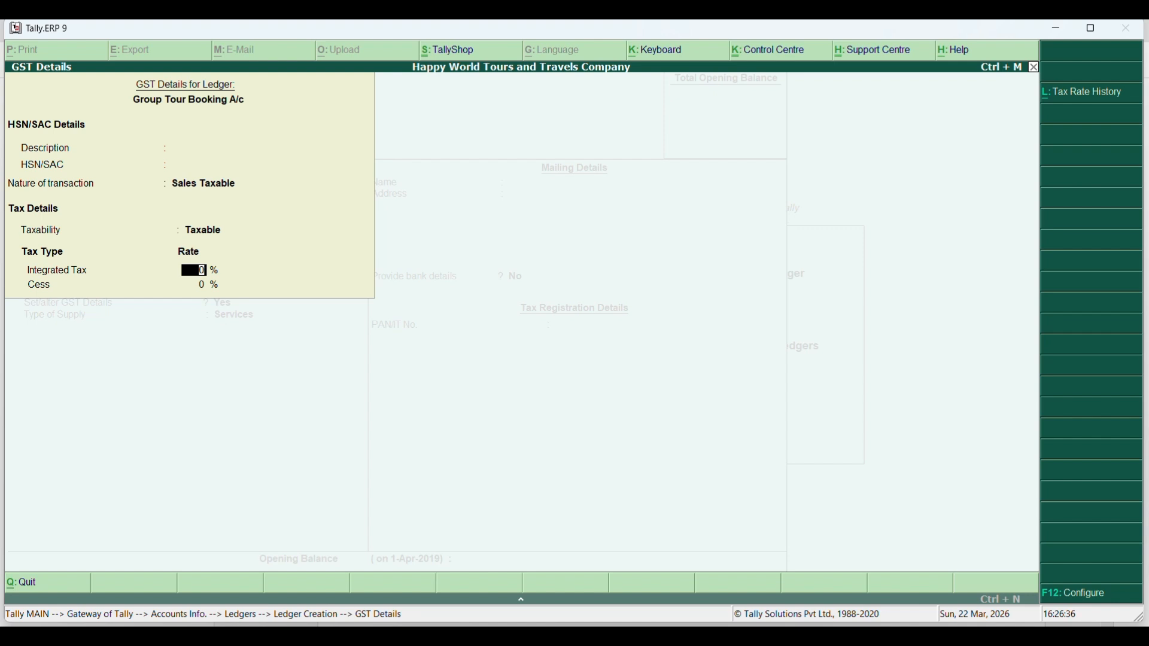
{"action": "type", "text": "18"}
{"action": "key", "text": "Return"}
{"action": "key", "text": "Return"}
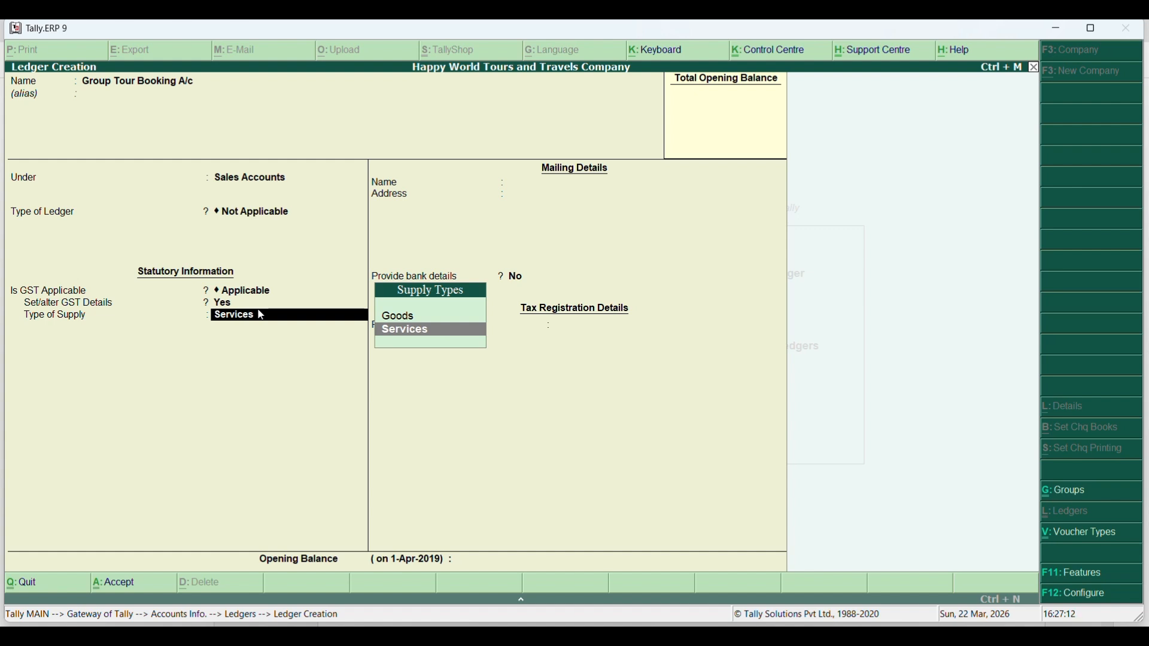
Keep Services as the type of supply and save the Group Tour Booking A/c ledger.
{"action": "key", "text": "Return"}
{"action": "key", "text": "Return"}
{"action": "key", "text": "Return"}
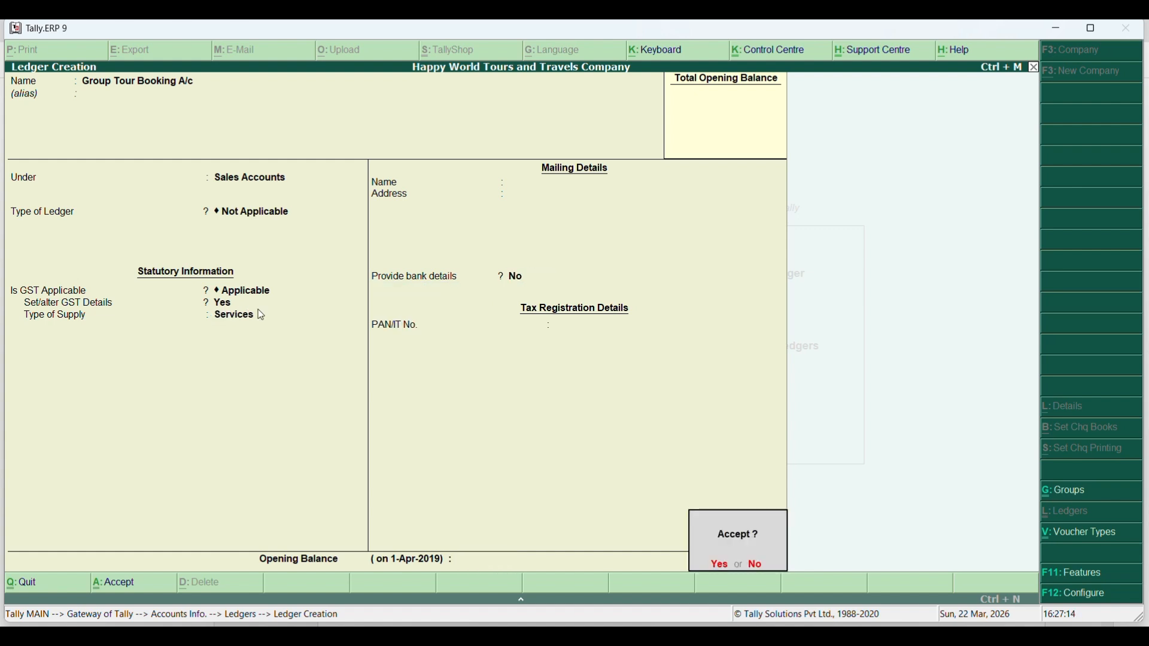
{"action": "key", "text": "Return"}
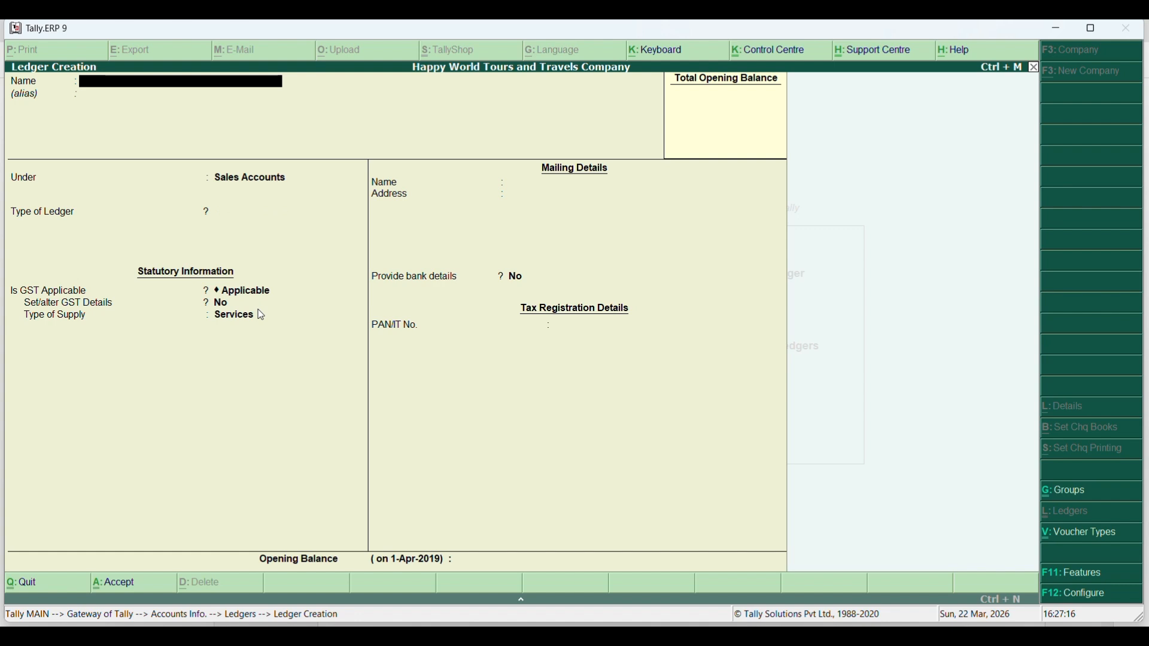
Start a new ledger named CGST and place it under Duties & Taxes.
{"action": "type", "text": "Cg"}
{"action": "key", "text": "BackSpace"}
{"action": "type", "text": "GST"}
{"action": "key", "text": "Return"}
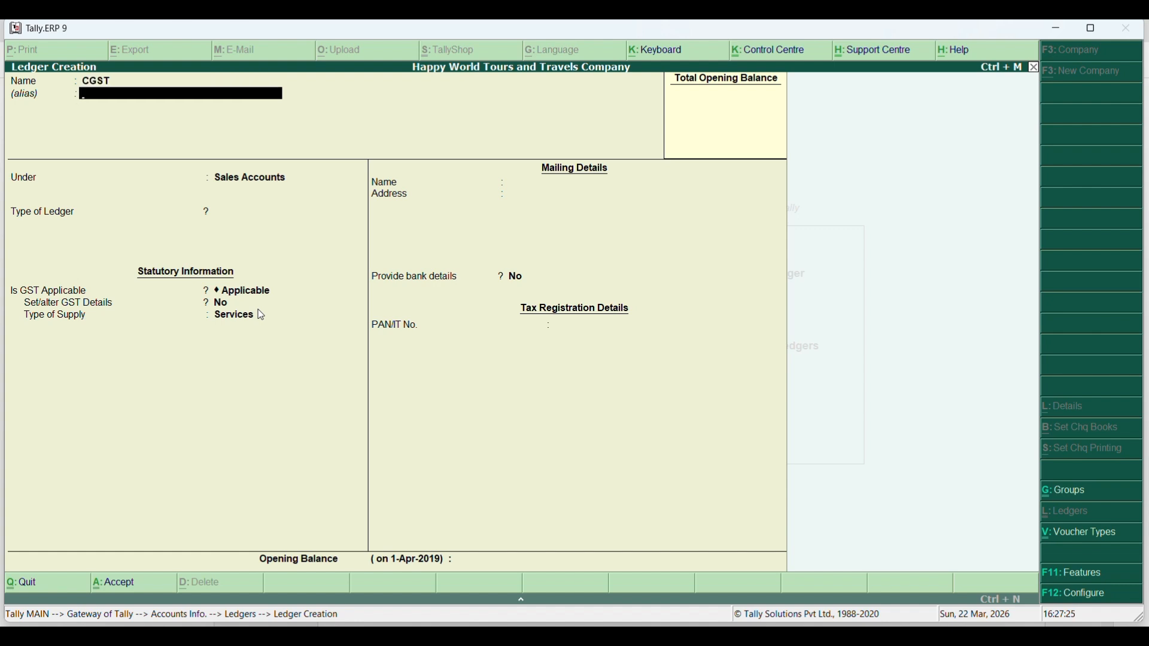
{"action": "key", "text": "Return"}
{"action": "type", "text": "D"}
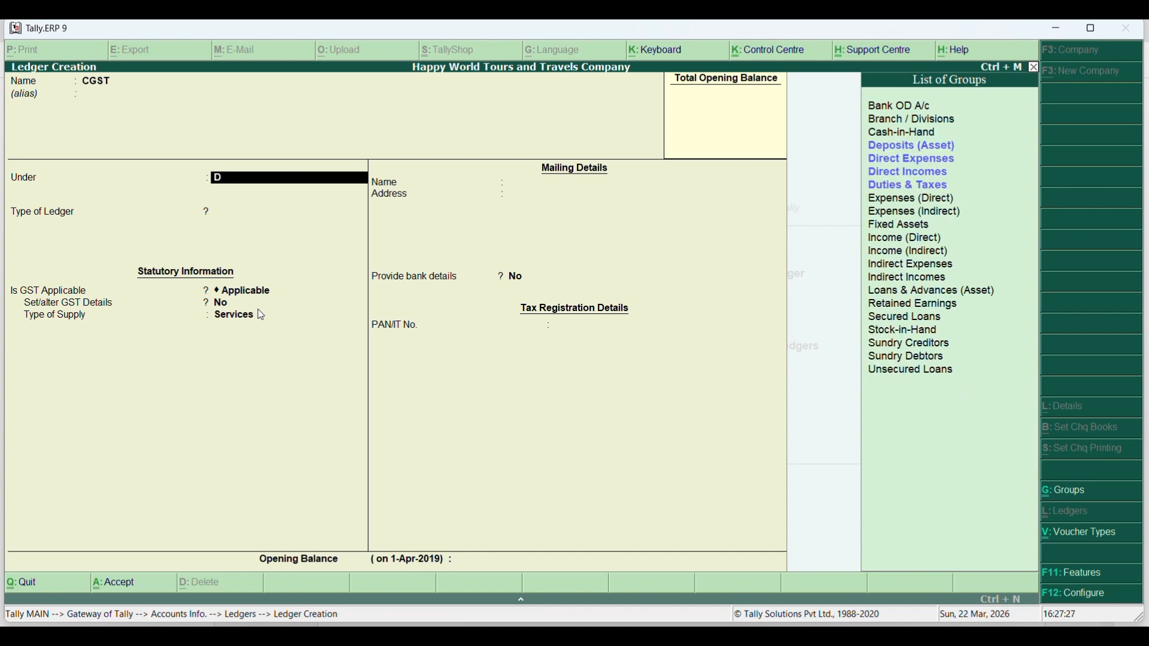
{"action": "type", "text": "ut"}
{"action": "key", "text": "Return"}
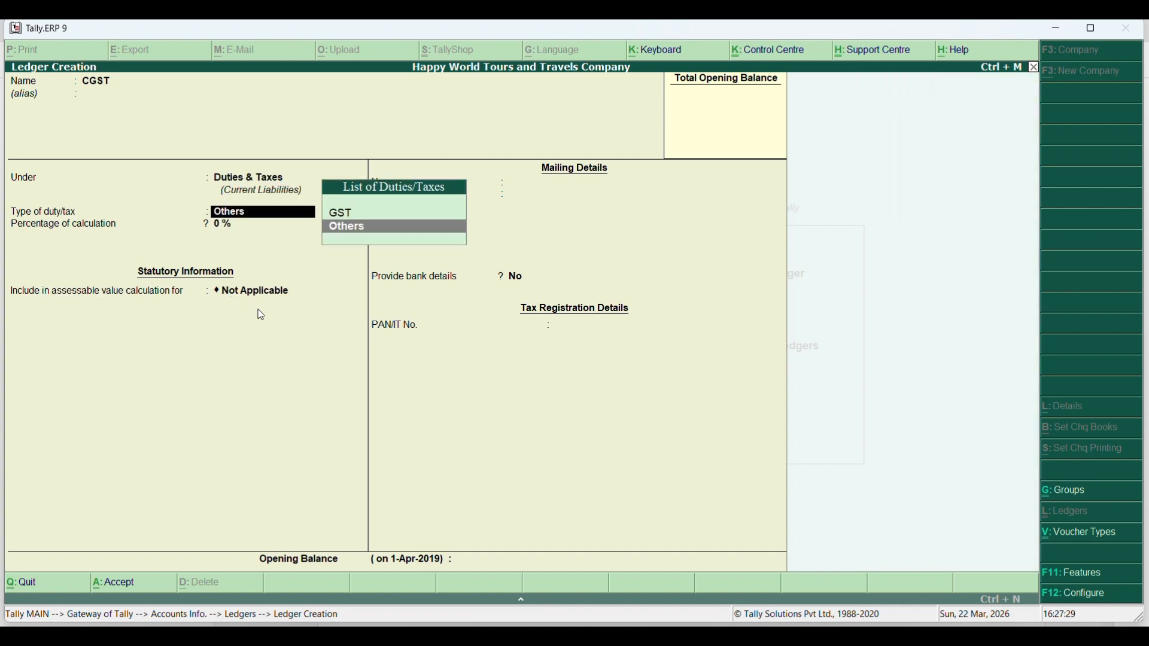
Set the CGST ledger's type of duty/tax to GST and its tax type to Central Tax.
{"action": "key", "text": "Up"}
{"action": "key", "text": "Return"}
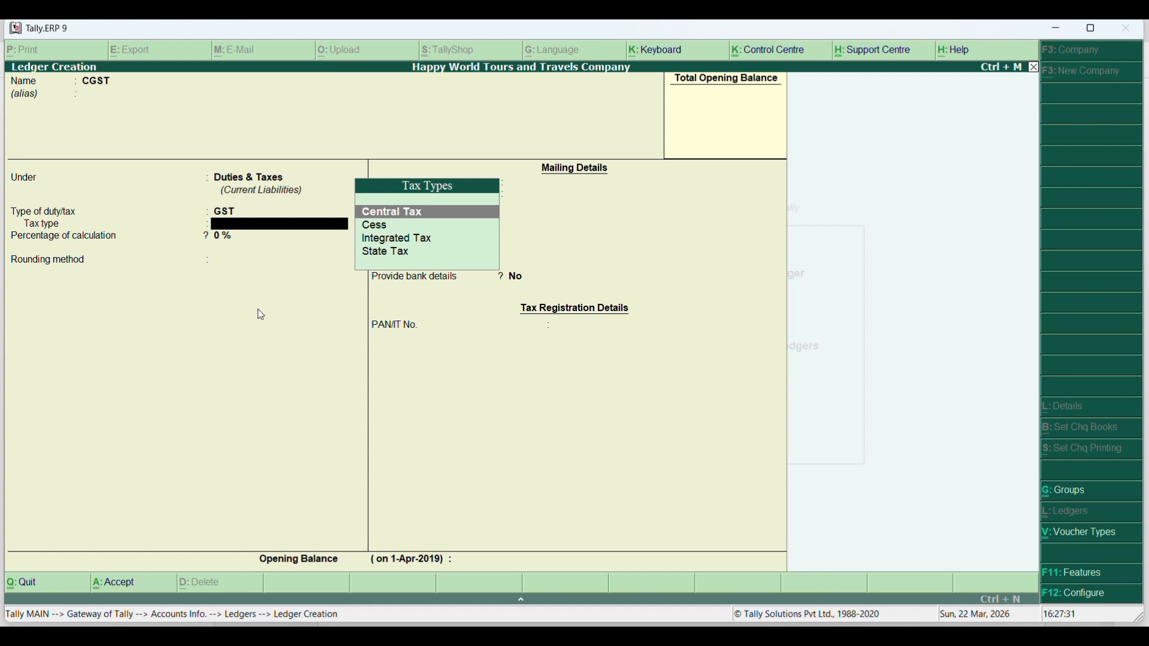
{"action": "key", "text": "Return"}
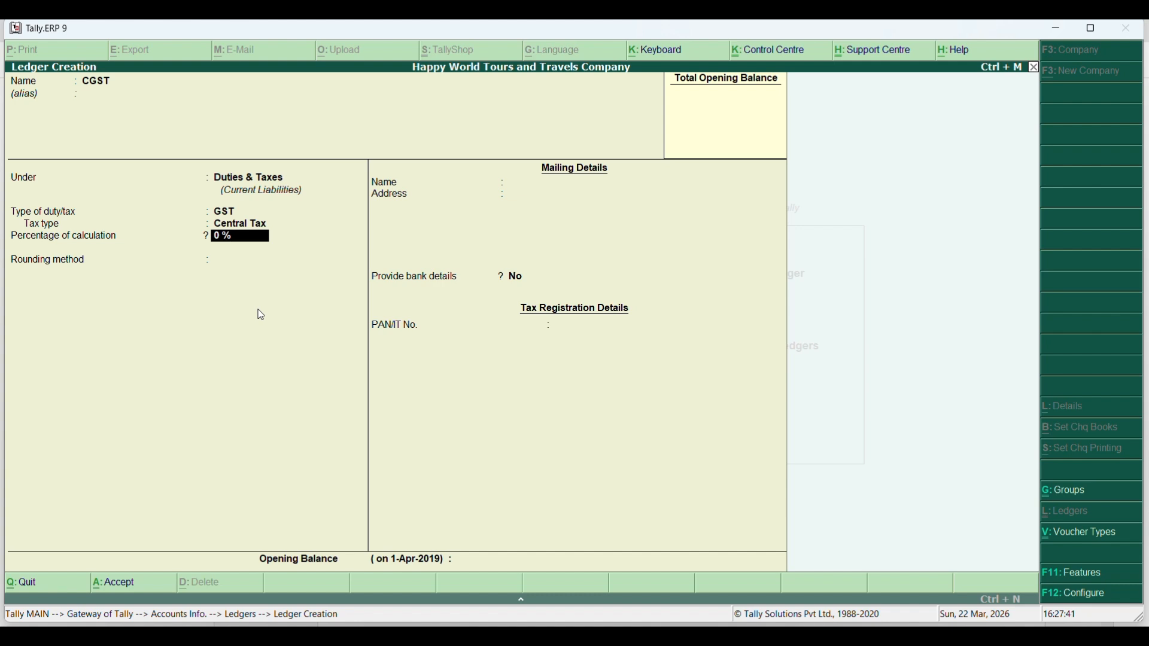
Keep the CGST ledger's calculation percentage at 0% and rounding method at Not Applicable, and save the ledger.
{"action": "key", "text": "Return"}
{"action": "key", "text": "Return"}
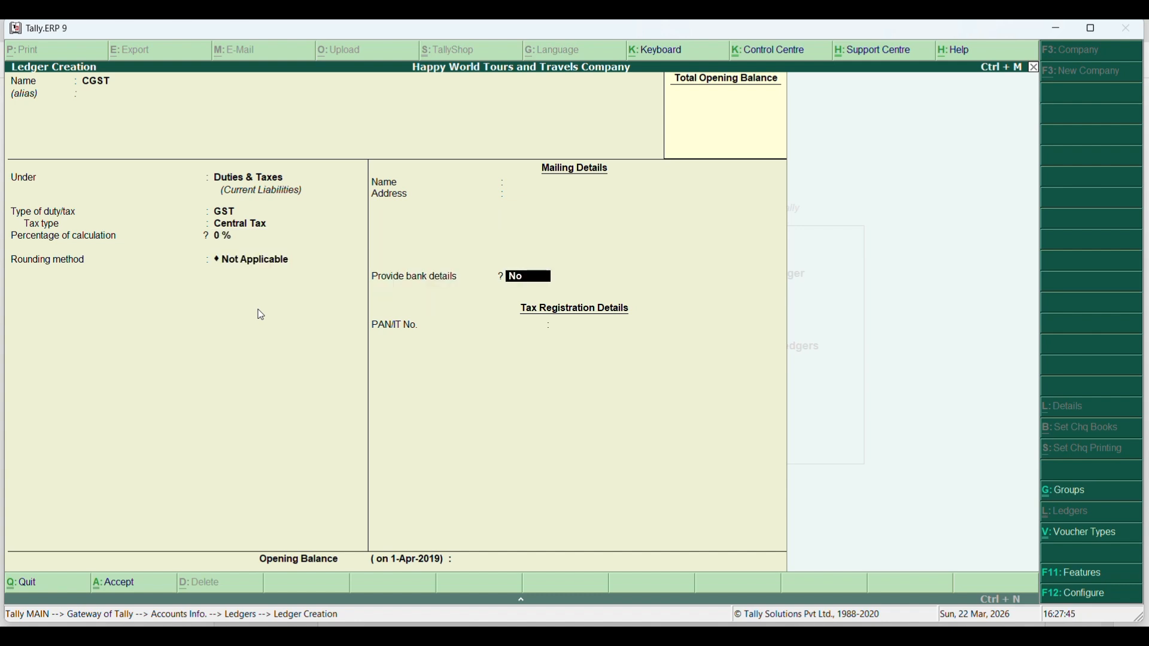
{"action": "key", "text": "Return"}
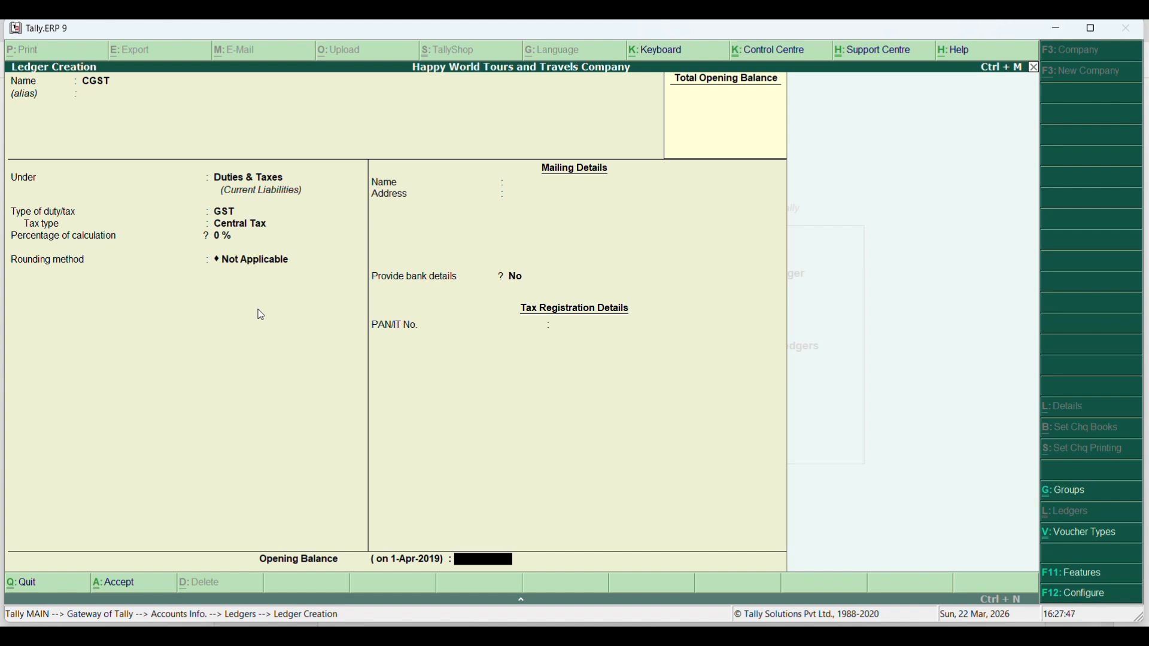
{"action": "key", "text": "Return"}
{"action": "key", "text": "Return"}
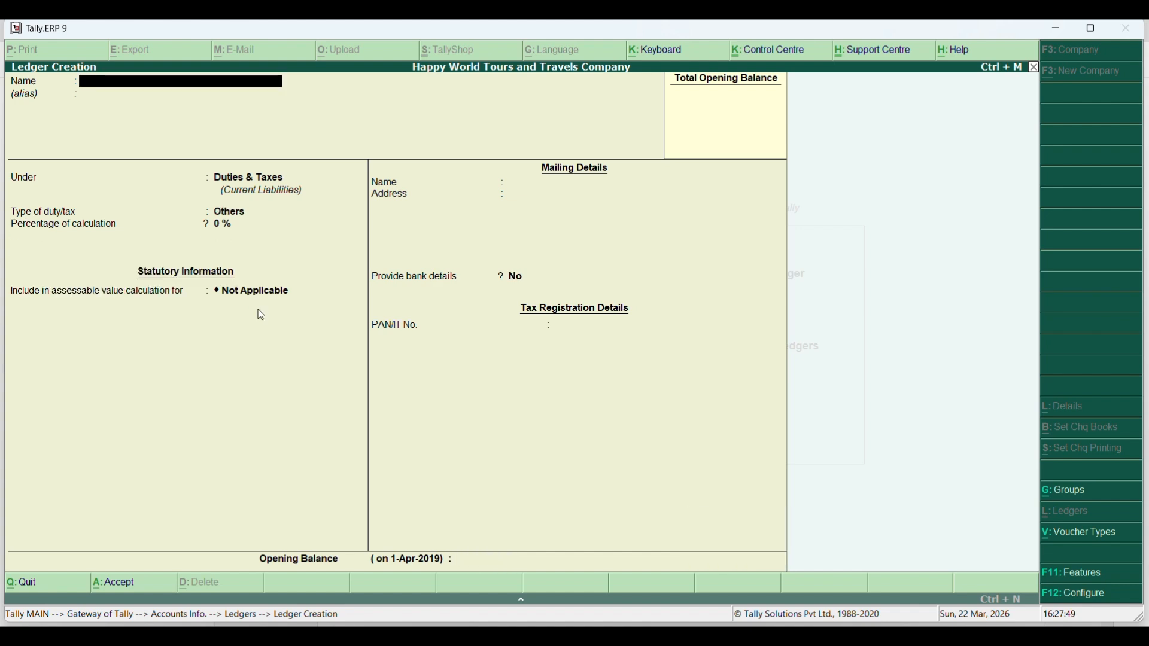
Start a new ledger named SGST and place it under Duties & Taxes.
{"action": "type", "text": "SGST"}
{"action": "key", "text": "Return"}
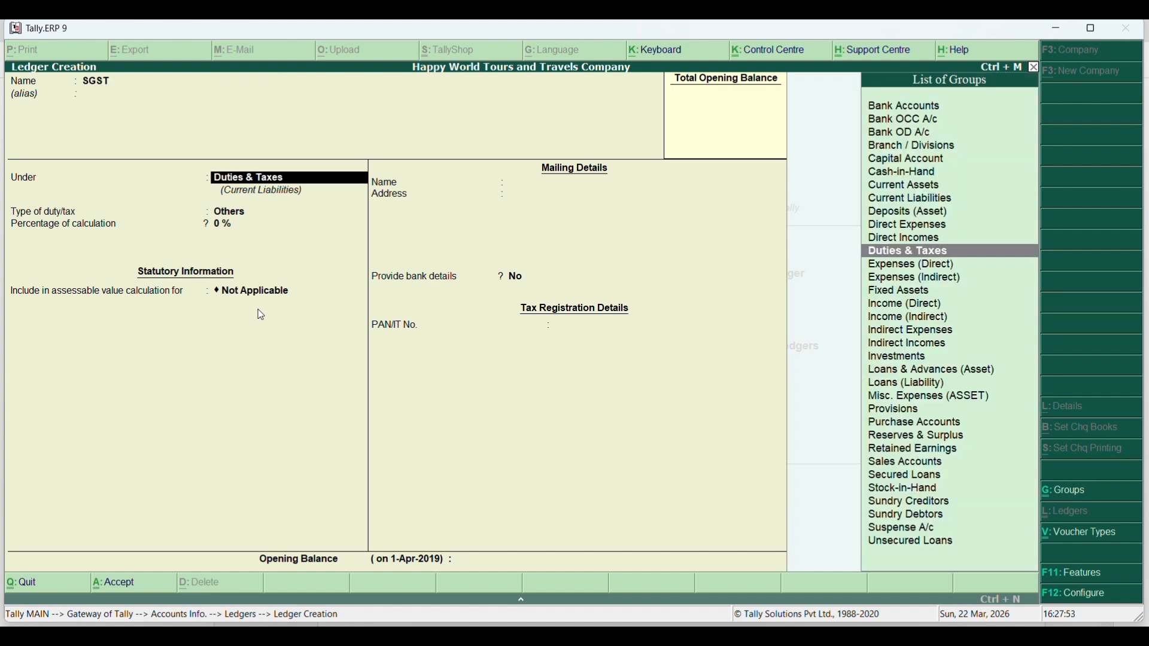
{"action": "key", "text": "Return"}
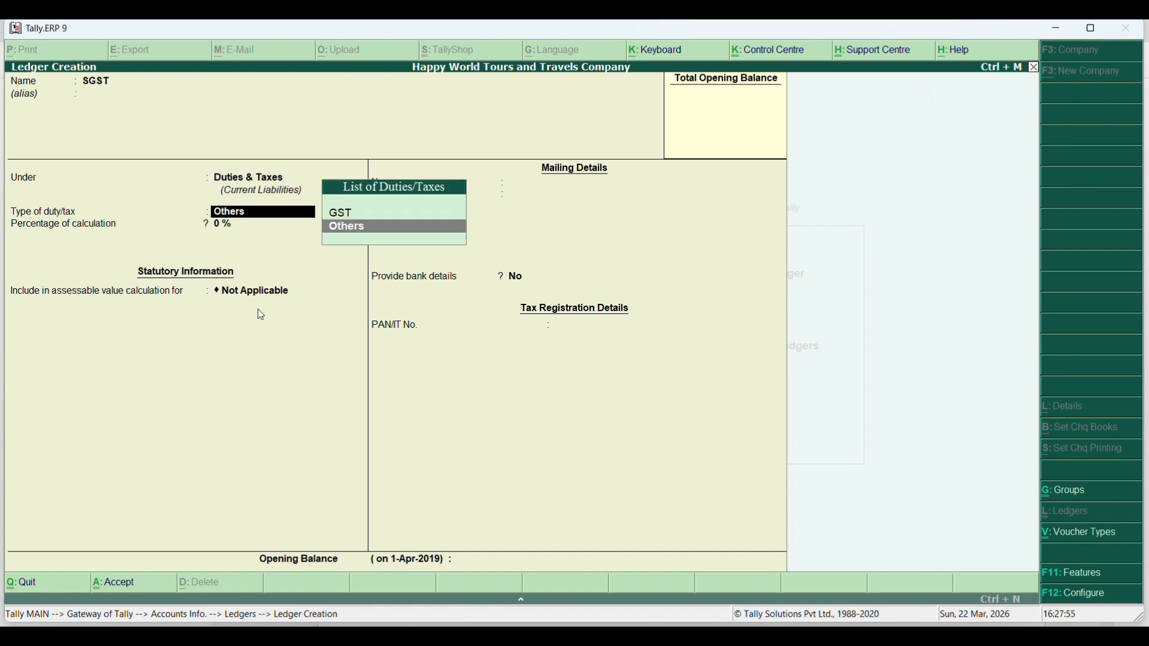
Set the SGST ledger's type of duty/tax to GST and its tax type to State Tax.
{"action": "key", "text": "Up"}
{"action": "key", "text": "Return"}
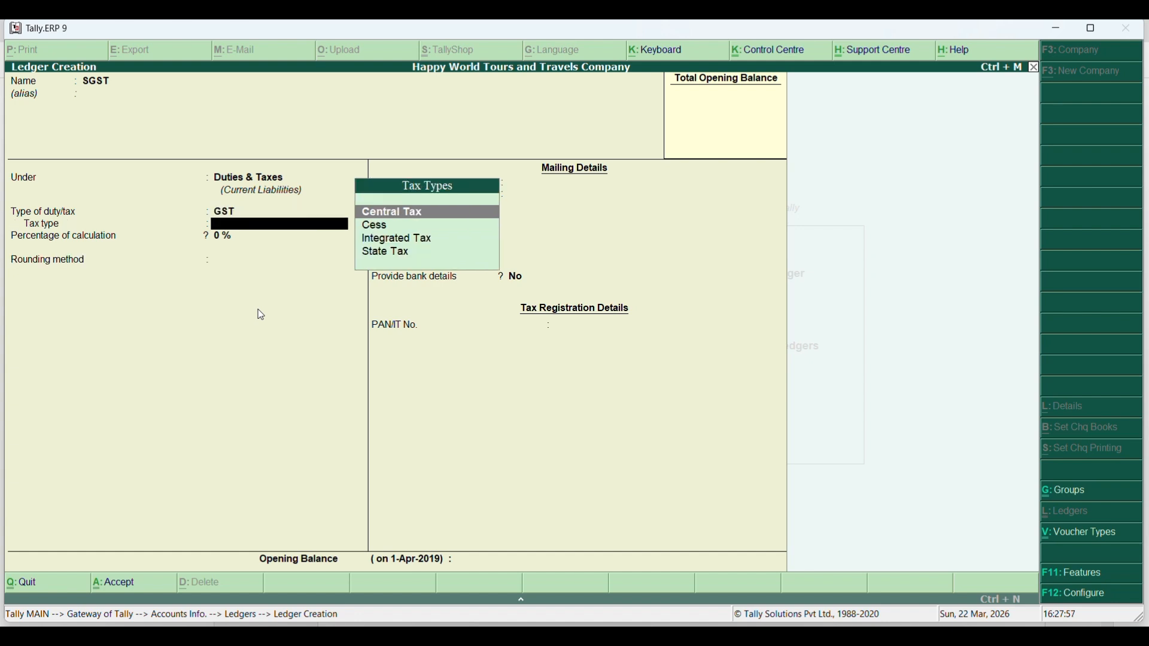
{"action": "key", "text": "Down"}
{"action": "key", "text": "Down"}
{"action": "key", "text": "Down"}
{"action": "key", "text": "Return"}
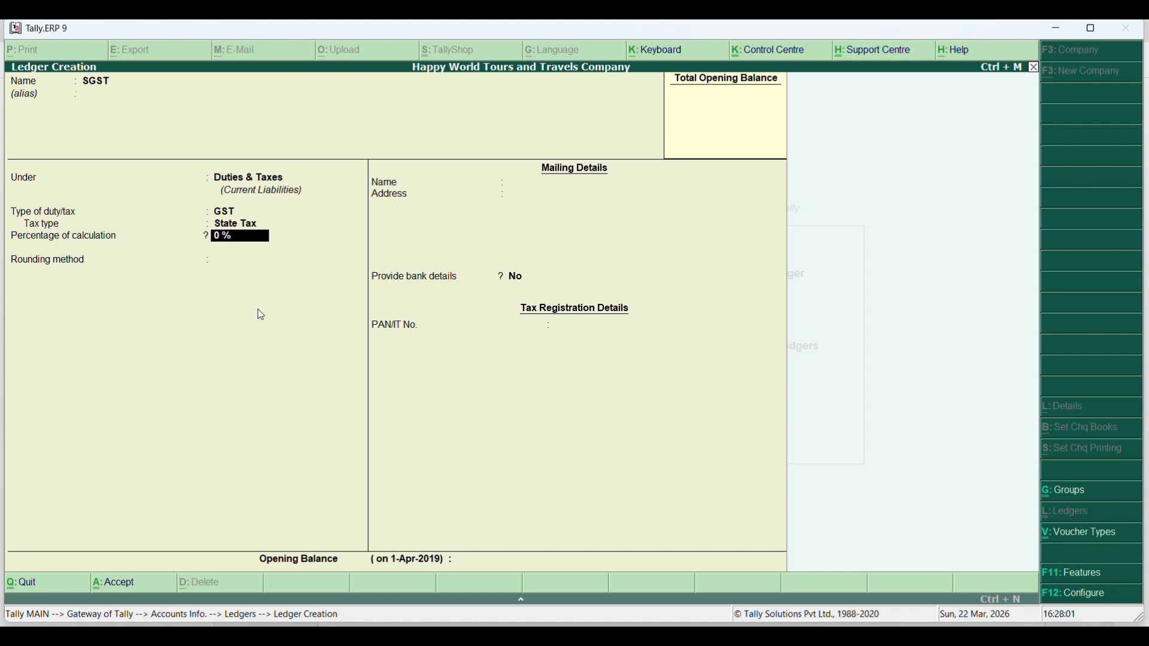
Leave the SGST ledger's percentage, rounding method and opening balance at their defaults and save the ledger.
{"action": "key", "text": "Return"}
{"action": "key", "text": "Return"}
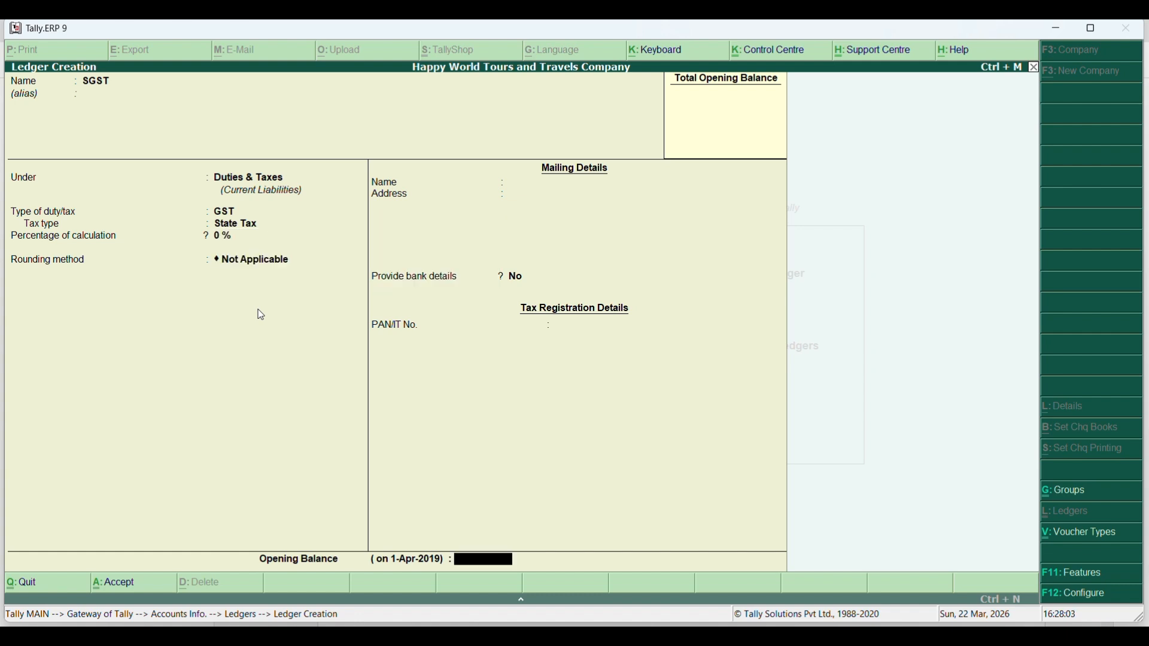
{"action": "key", "text": "Return"}
{"action": "key", "text": "Return"}
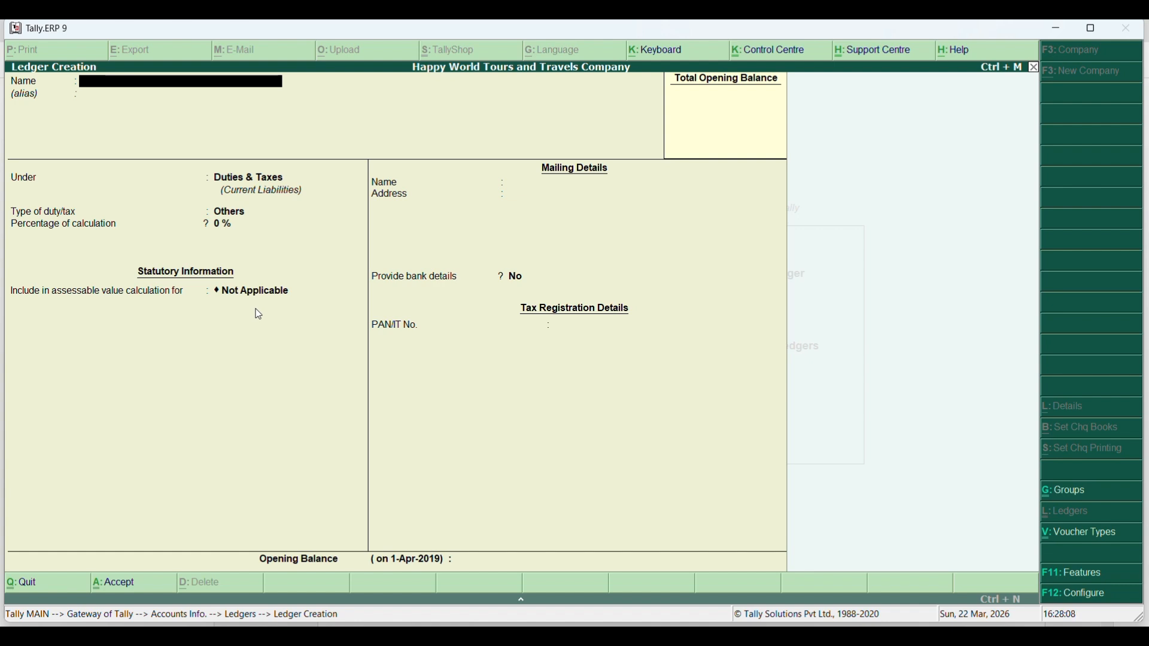
Start a new ledger named Bank Of India and place it under Bank Accounts.
{"action": "type", "text": "Bank Of India"}
{"action": "key", "text": "Return"}
{"action": "key", "text": "Return"}
{"action": "type", "text": "B"}
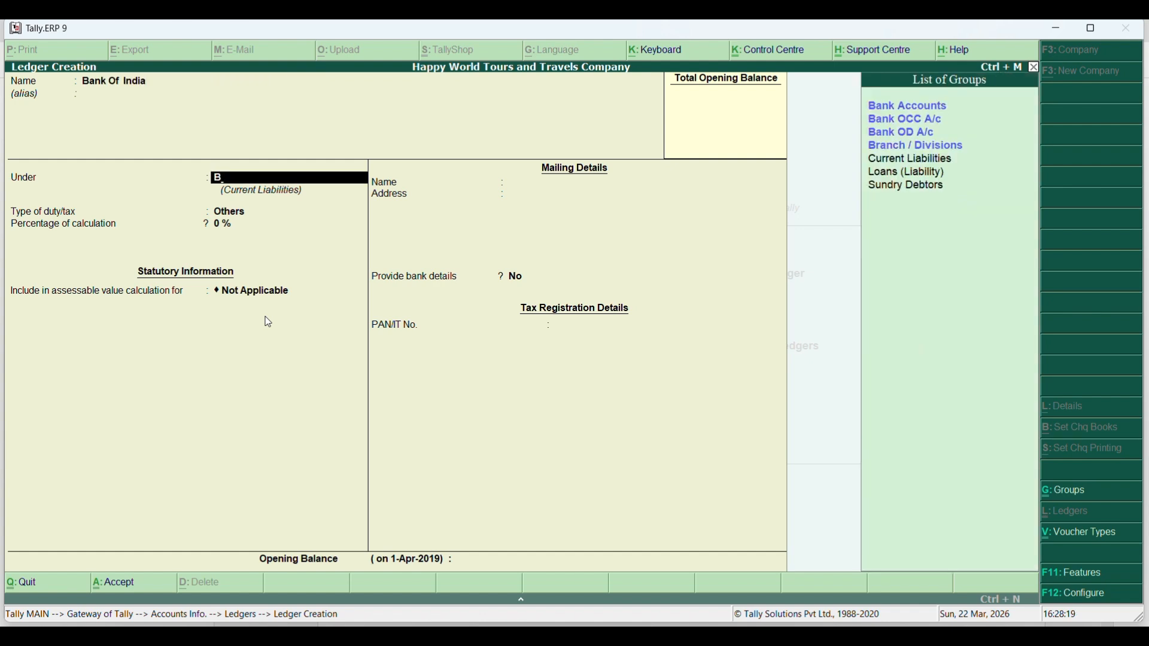
{"action": "key", "text": "Down"}
{"action": "key", "text": "Down"}
{"action": "key", "text": "Up"}
{"action": "key", "text": "Up"}
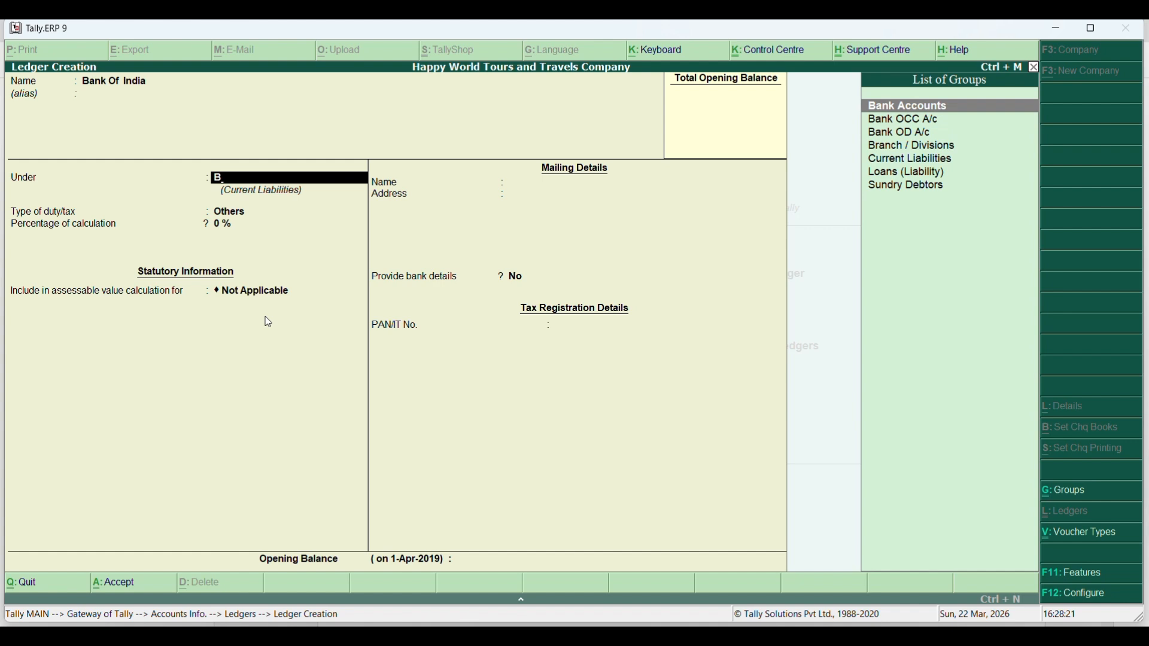
{"action": "key", "text": "Return"}
Keep the default bank account and mailing details, leave GSTIN/UIN and opening balance blank, and save the Bank Of India ledger.
{"action": "key", "text": "Return"}
{"action": "key", "text": "Return"}
{"action": "key", "text": "Return"}
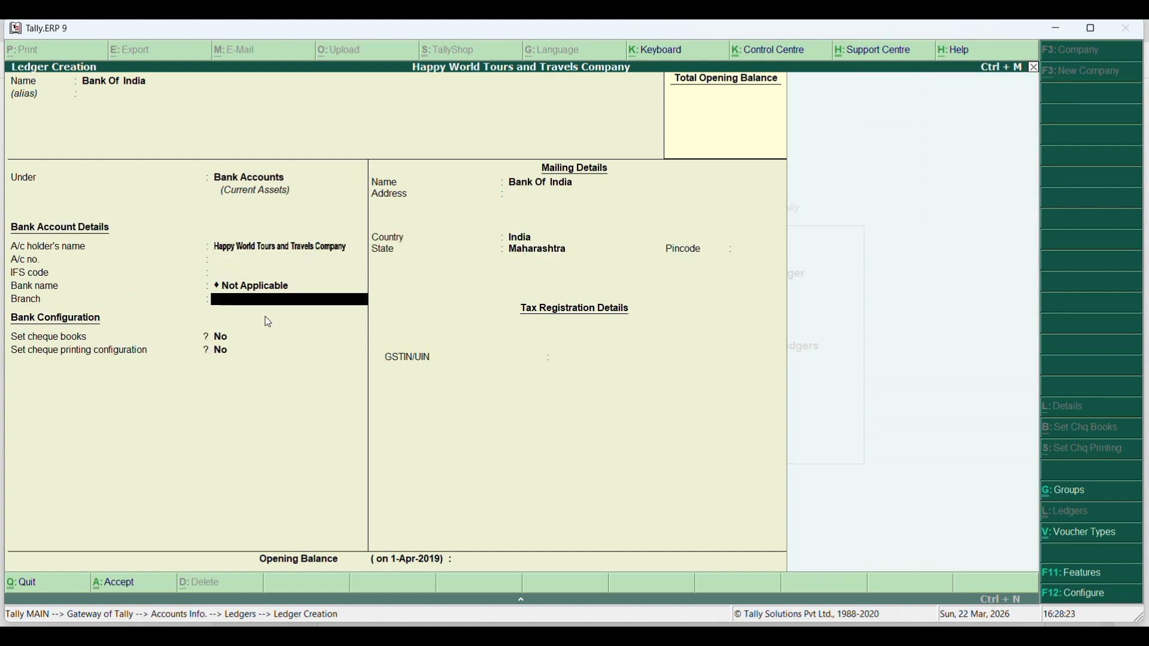
{"action": "key", "text": "Return"}
{"action": "key", "text": "Return"}
{"action": "key", "text": "Return"}
{"action": "key", "text": "Return"}
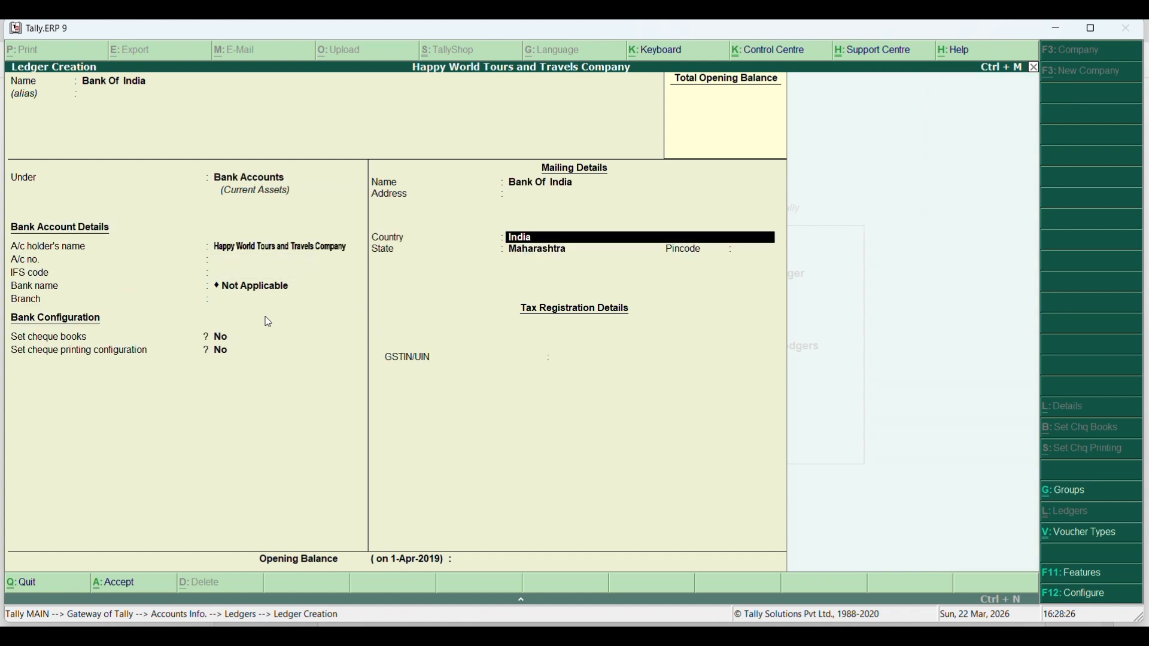
{"action": "key", "text": "Return"}
{"action": "key", "text": "Return"}
{"action": "key", "text": "Return"}
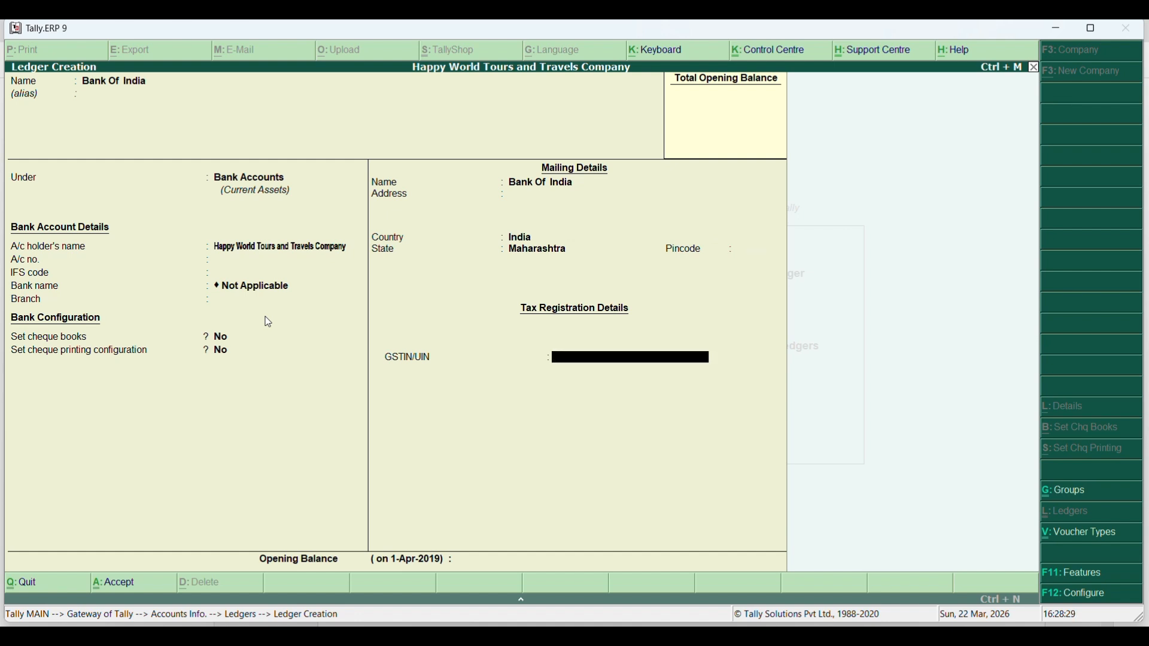
{"action": "key", "text": "Return"}
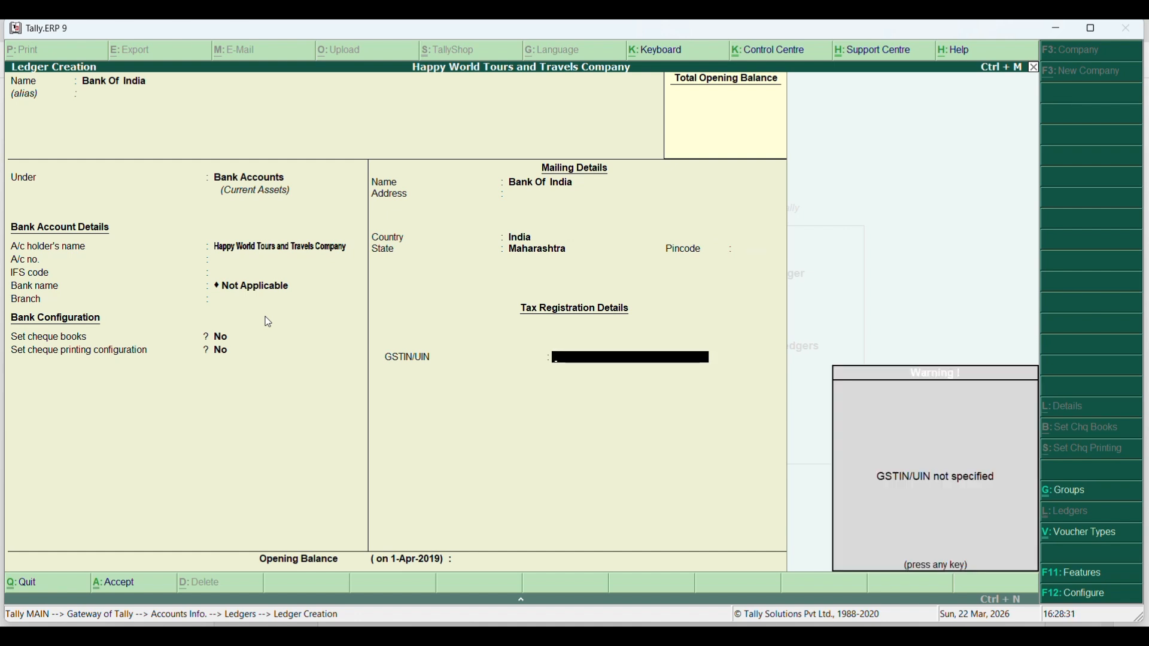
{"action": "key", "text": "Return"}
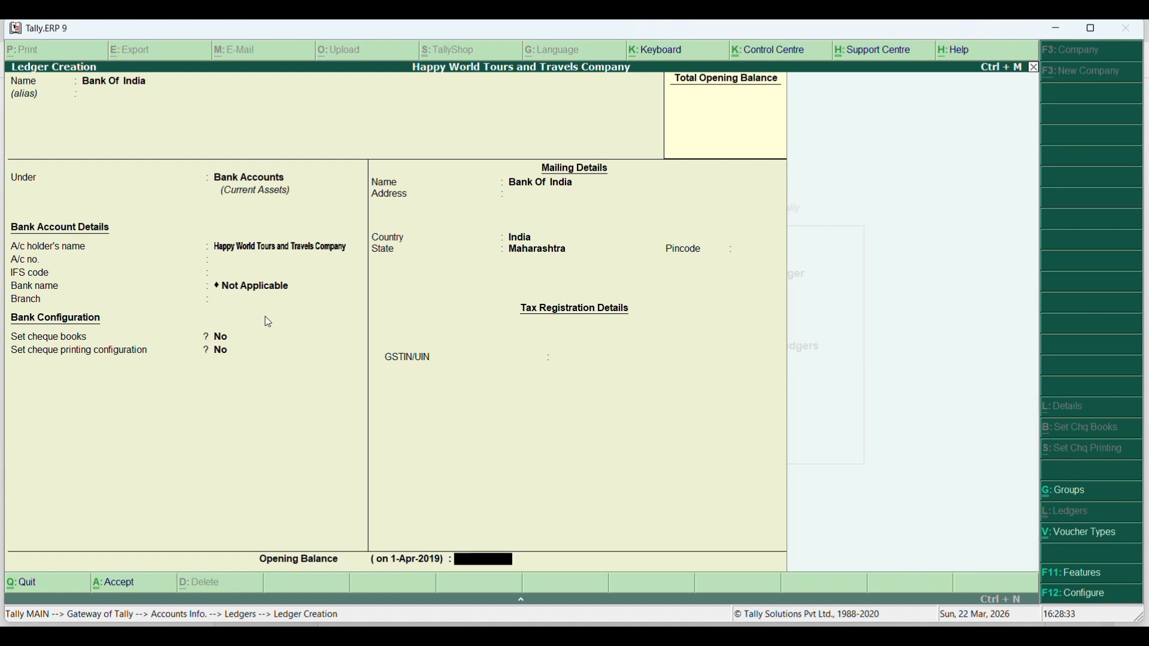
{"action": "key", "text": "Return"}
{"action": "key", "text": "Return"}
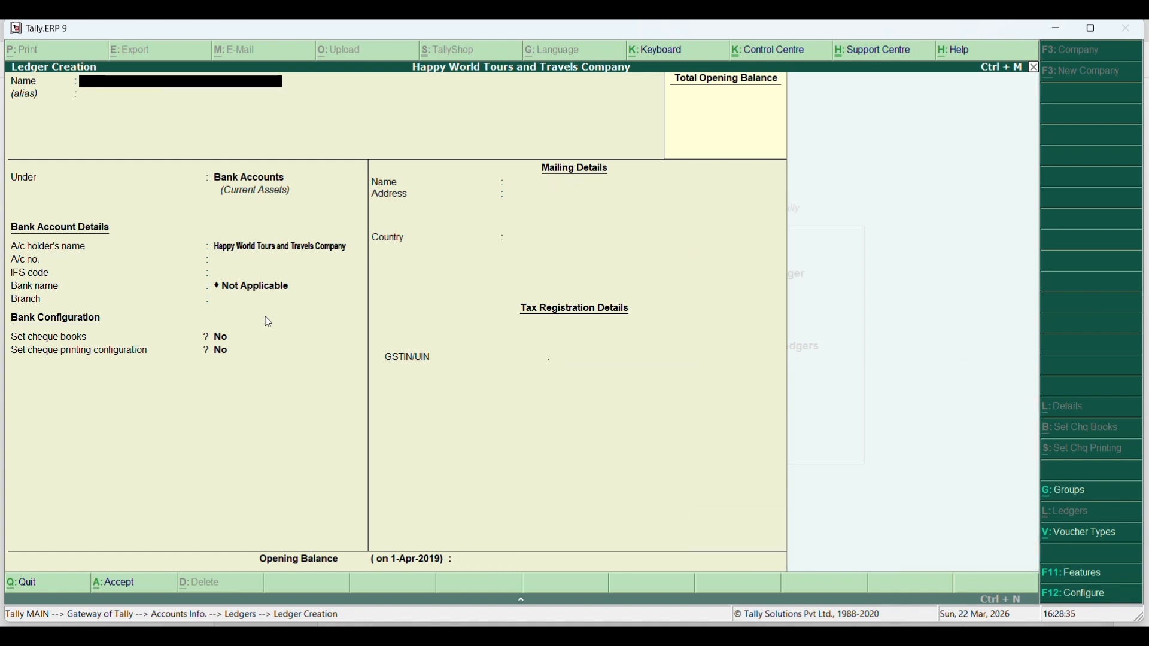
Check the SOP 4 transactions in SYJC.pdf, switch back to Tally.ERP 9 and quit ledger creation.
{"action": "key", "text": "Escape"}
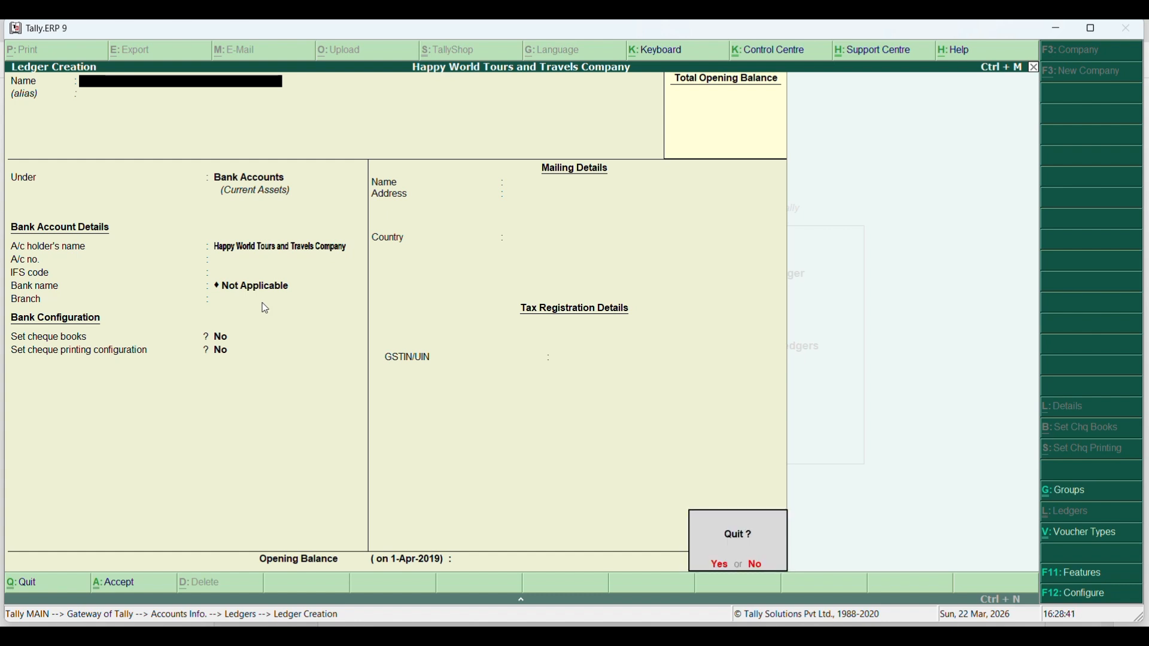
{"action": "mouse_move", "coordinate": [845, 637]}
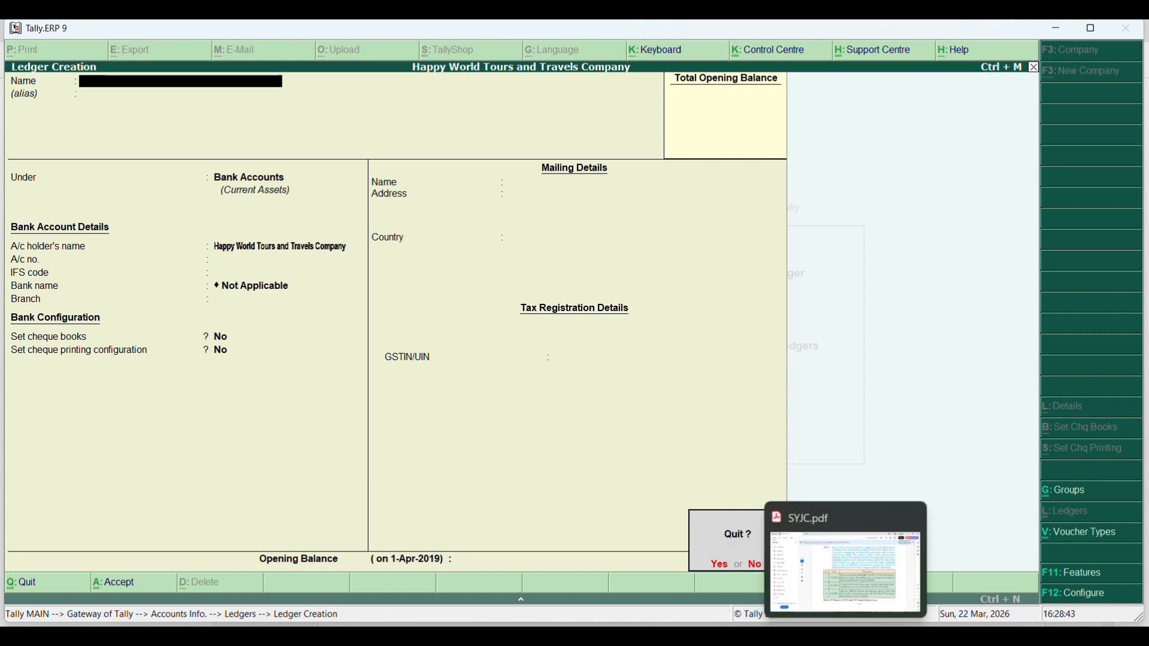
{"action": "left_click", "coordinate": [813, 588]}
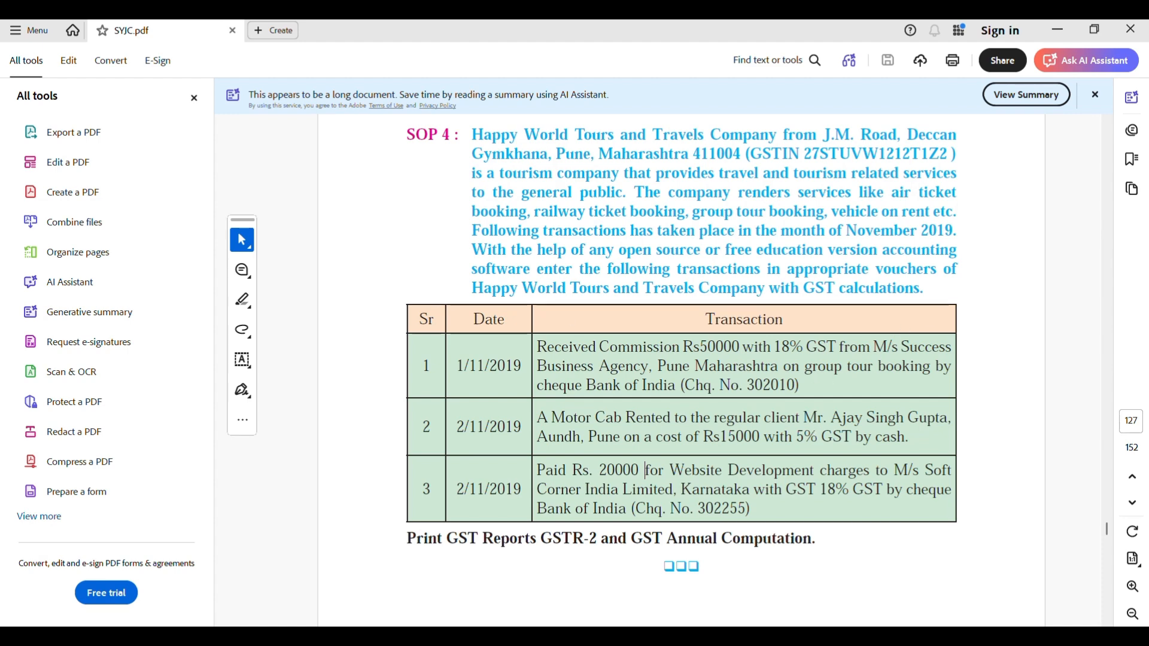
{"action": "left_click", "coordinate": [847, 637]}
{"action": "key", "text": "Return"}
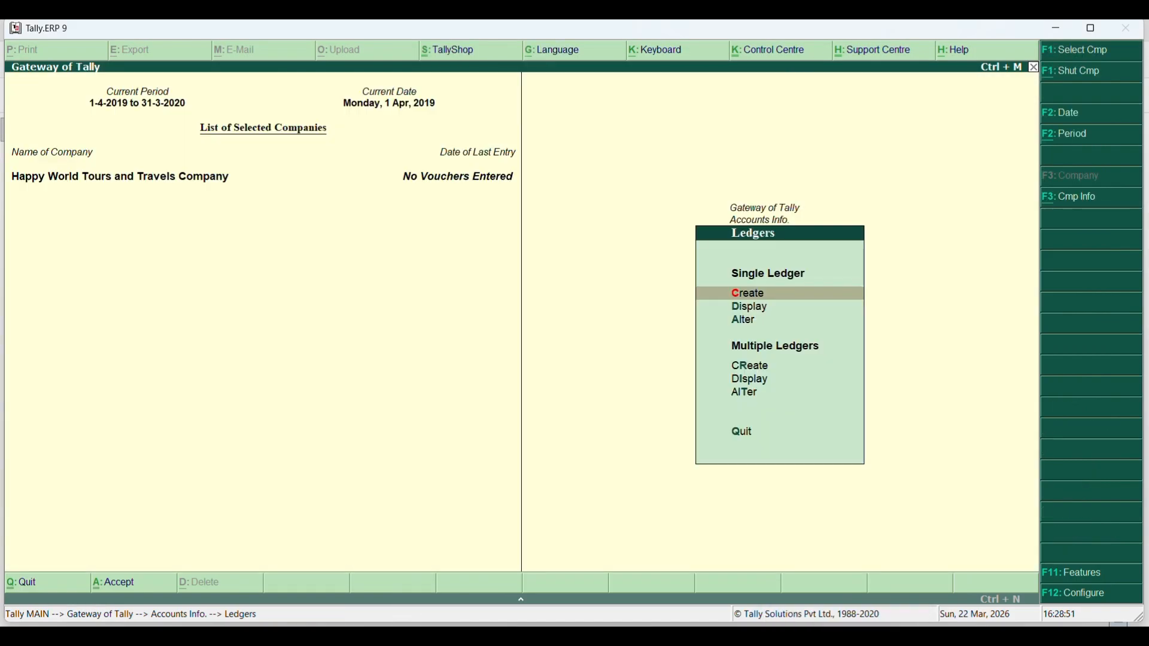
Open a new Sales voucher, date it 1-11-2019 and leave the reference number blank.
{"action": "key", "text": "Escape"}
{"action": "key", "text": "Escape"}
{"action": "key", "text": "v"}
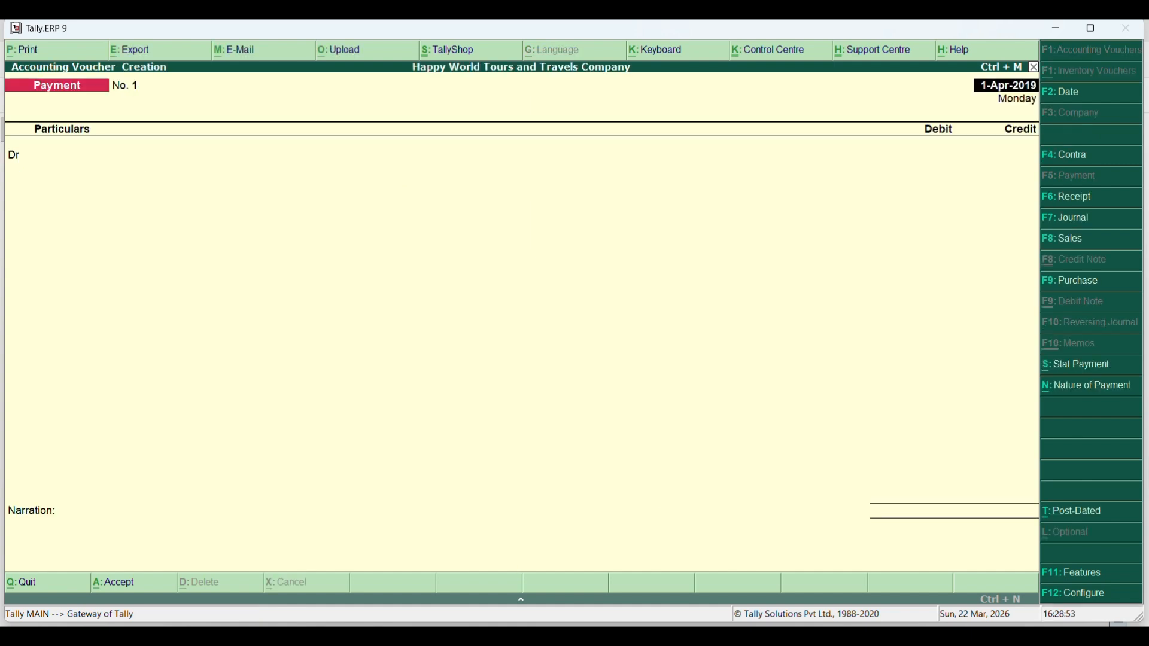
{"action": "left_click", "coordinate": [1061, 239]}
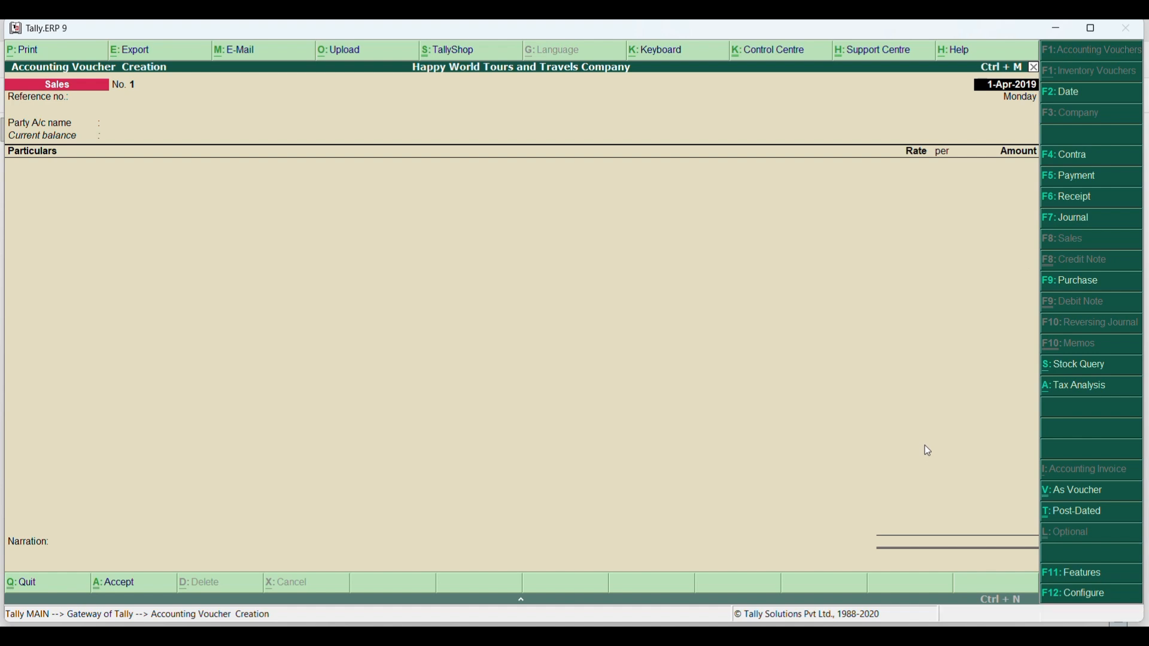
{"action": "type", "text": "1"}
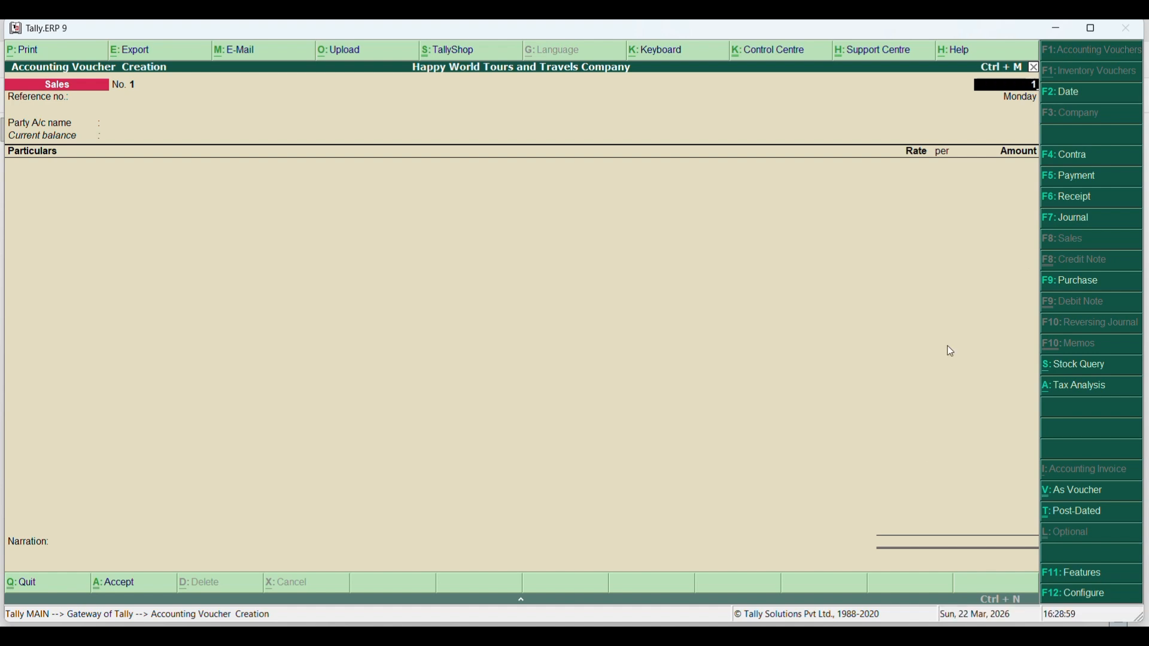
{"action": "type", "text": "-11-2019"}
{"action": "key", "text": "Return"}
{"action": "key", "text": "Return"}
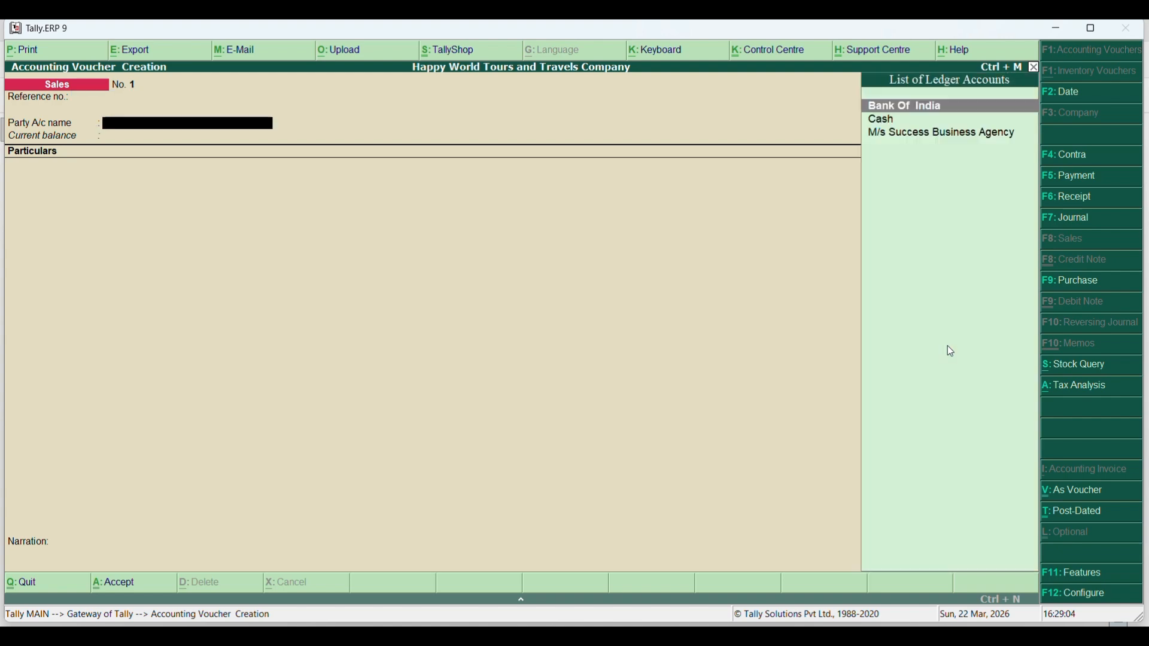
Select M/s Success Business Agency as the sales voucher's party account.
{"action": "key", "text": "Down"}
{"action": "key", "text": "Down"}
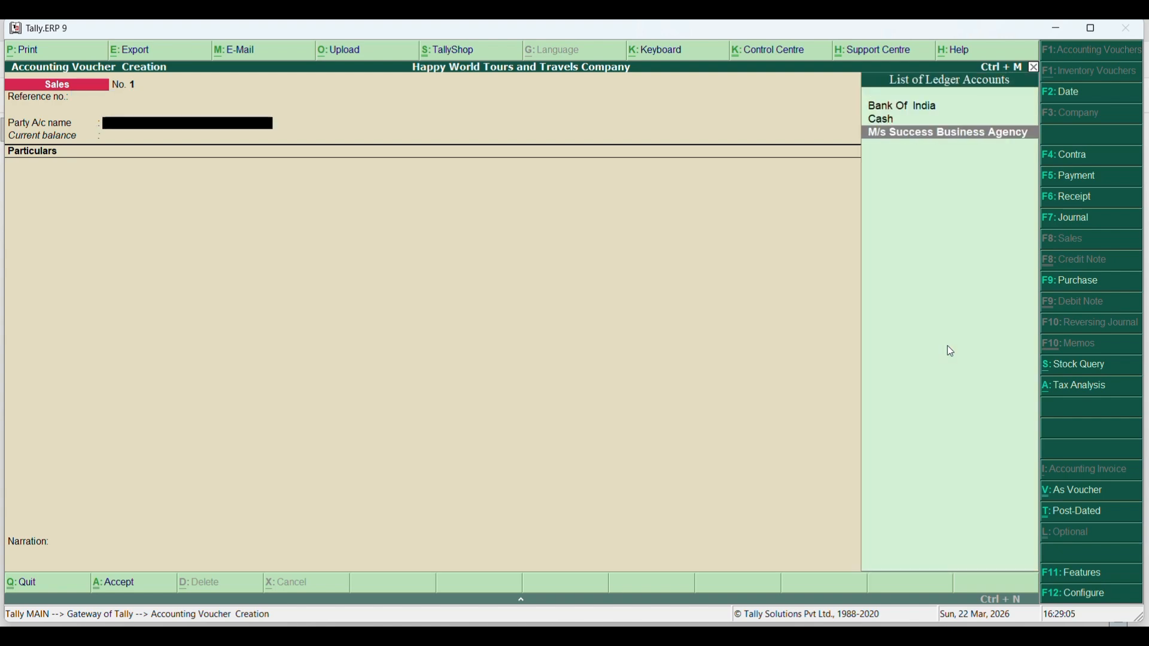
{"action": "key", "text": "Return"}
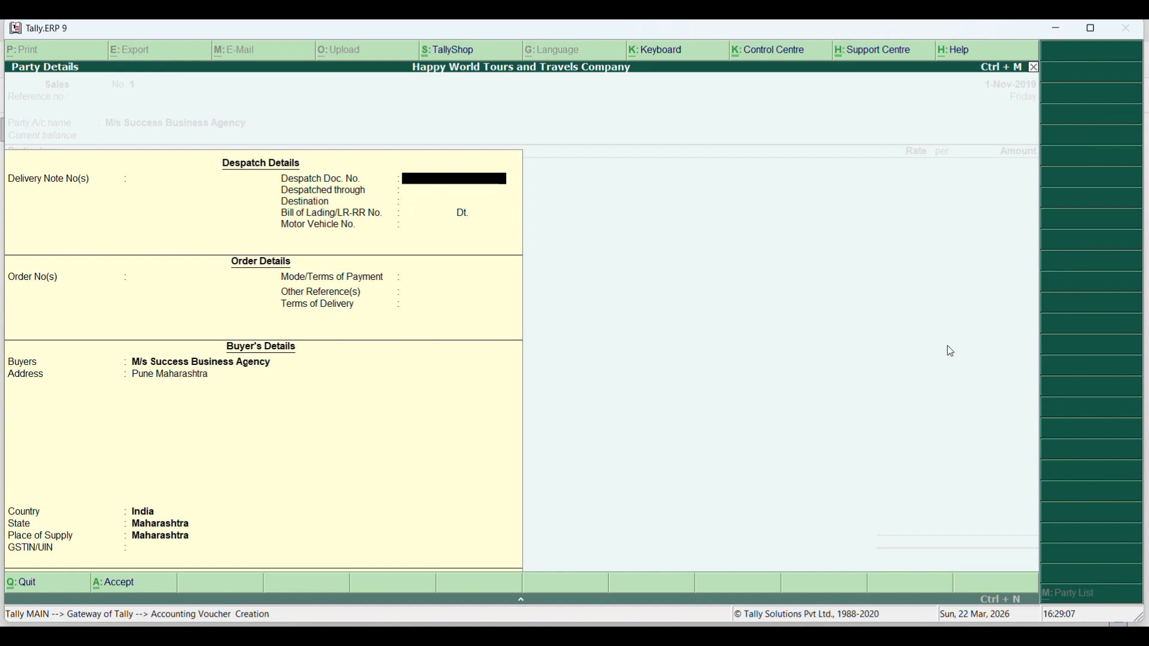
Accept the party details with blank despatch, order and GSTIN fields and Maharashtra as the place of supply.
{"action": "key", "text": "Return"}
{"action": "key", "text": "Return"}
{"action": "key", "text": "Return"}
{"action": "key", "text": "Return"}
{"action": "key", "text": "Return"}
{"action": "key", "text": "Return"}
{"action": "key", "text": "Return"}
{"action": "key", "text": "Return"}
{"action": "key", "text": "Return"}
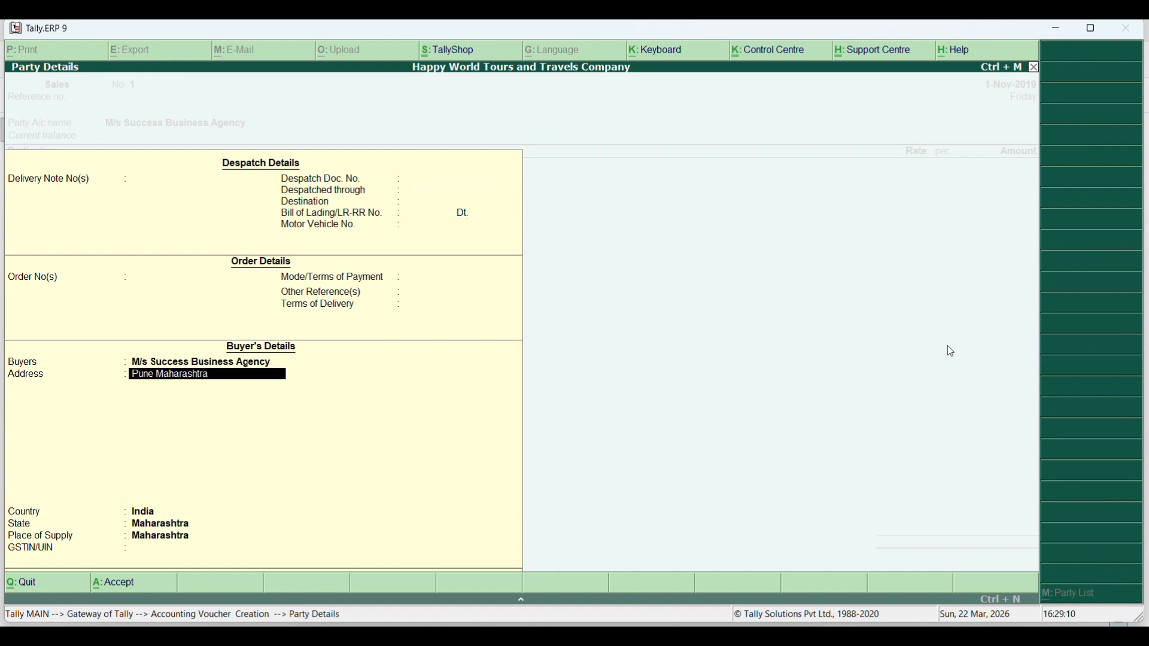
{"action": "key", "text": "Return"}
{"action": "key", "text": "Return"}
{"action": "key", "text": "Return"}
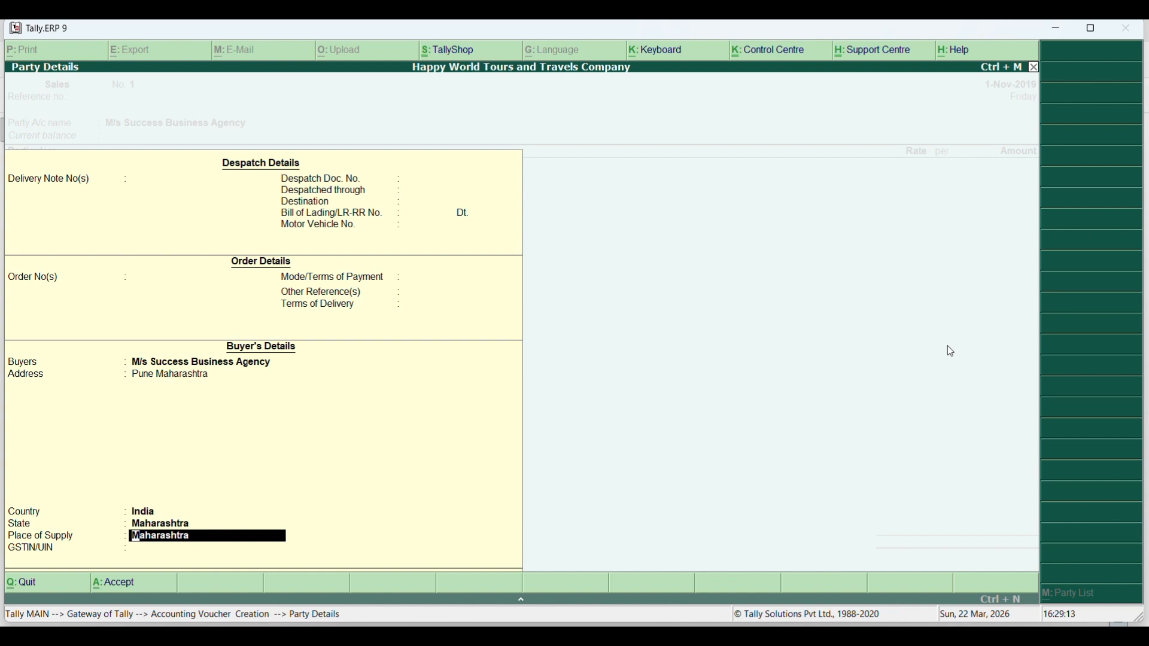
{"action": "key", "text": "Return"}
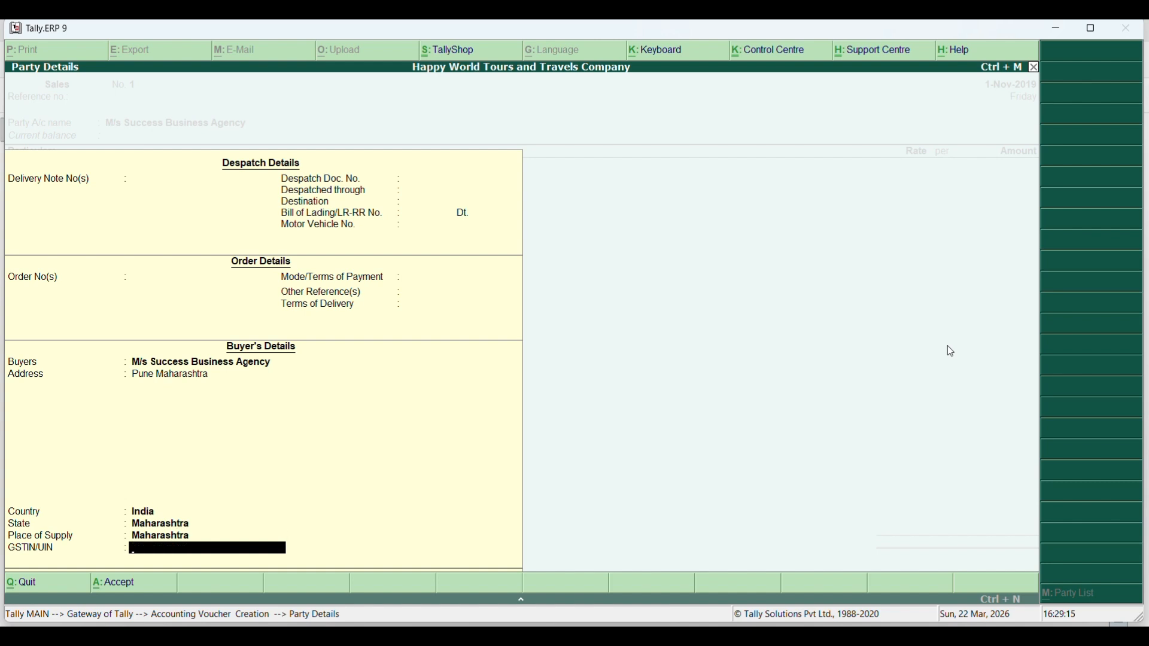
{"action": "key", "text": "Return"}
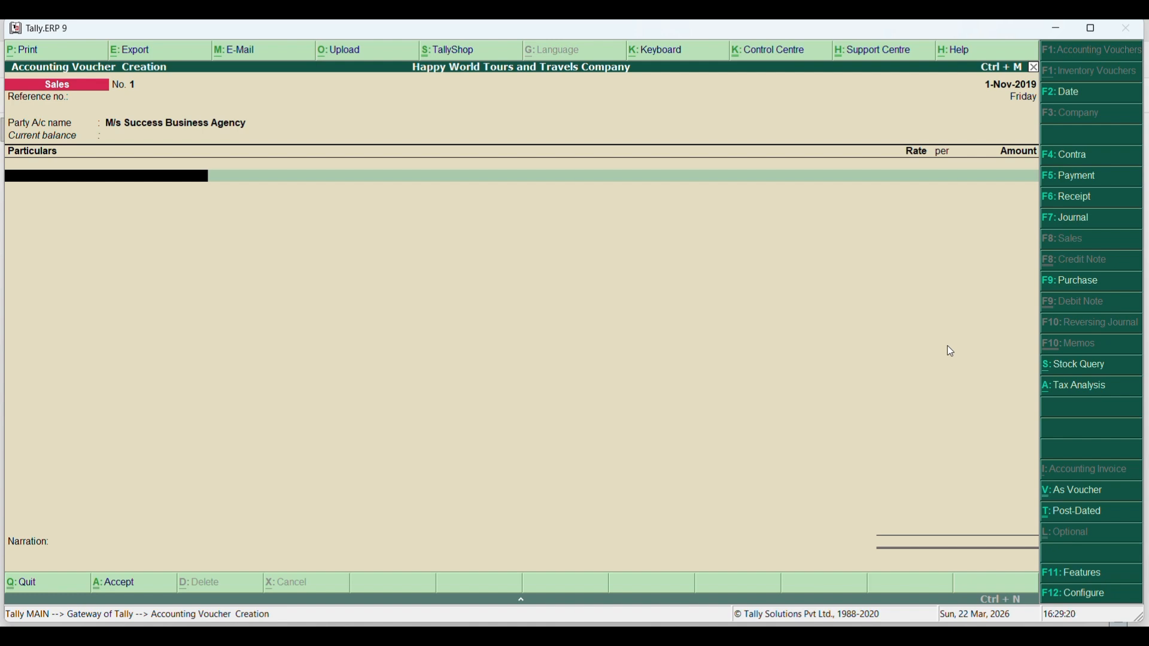
Add Group Tour Booking A/c to the sales voucher's particulars with an amount of 50,000.
{"action": "type", "text": "T"}
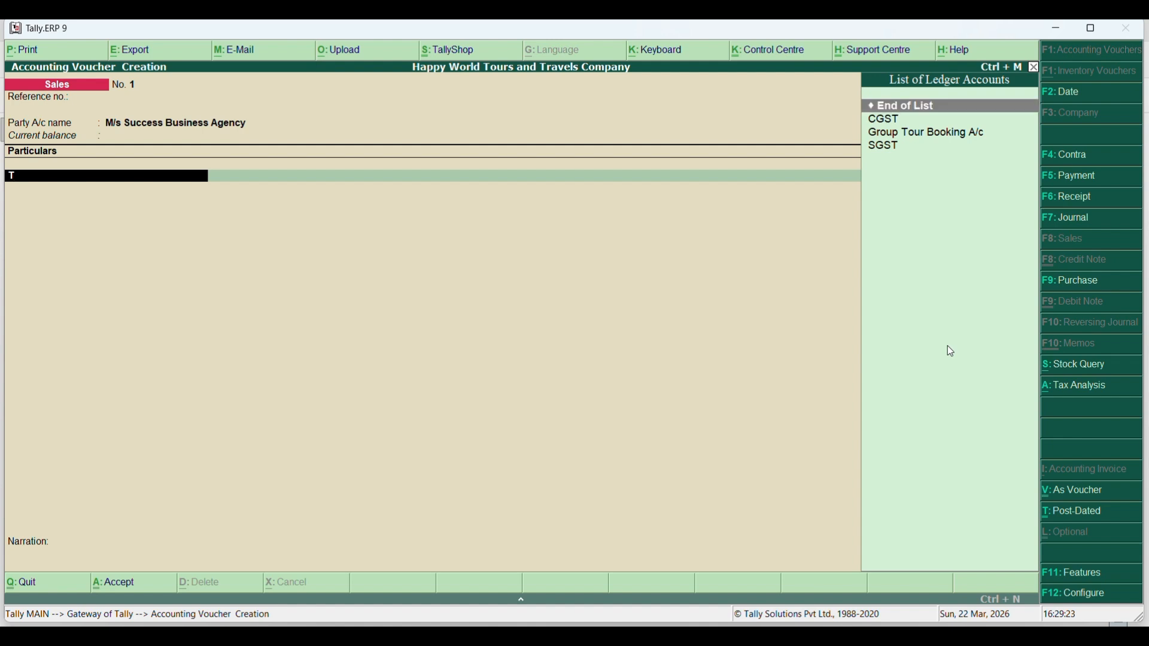
{"action": "key", "text": "Down"}
{"action": "key", "text": "Down"}
{"action": "key", "text": "Return"}
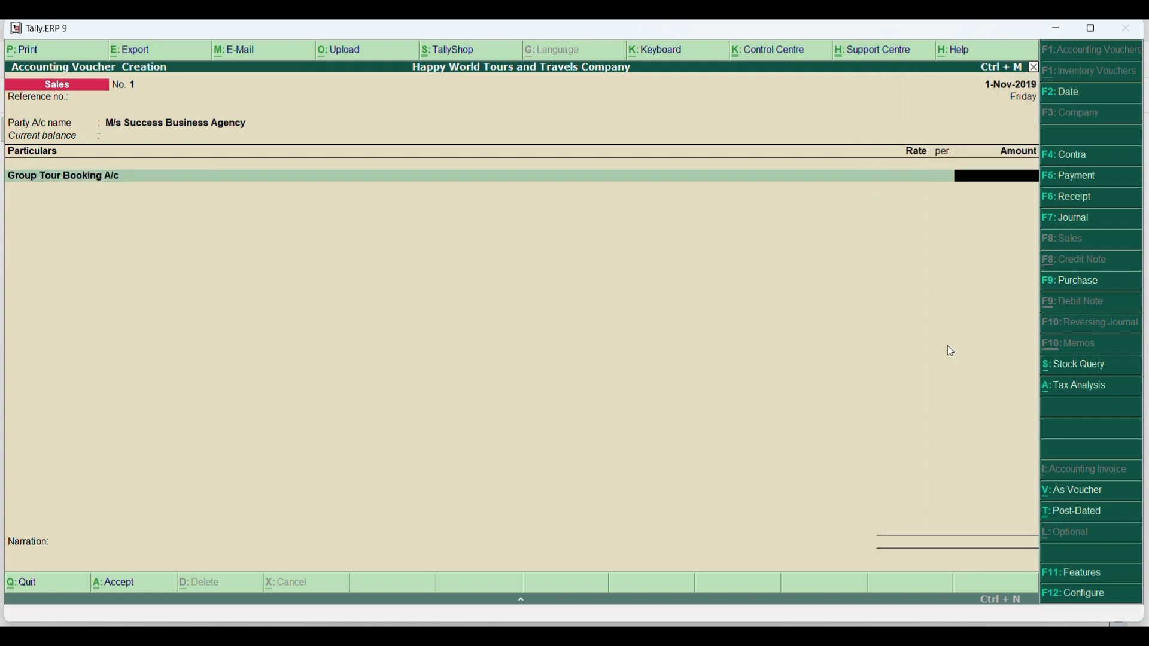
{"action": "type", "text": "50,00"}
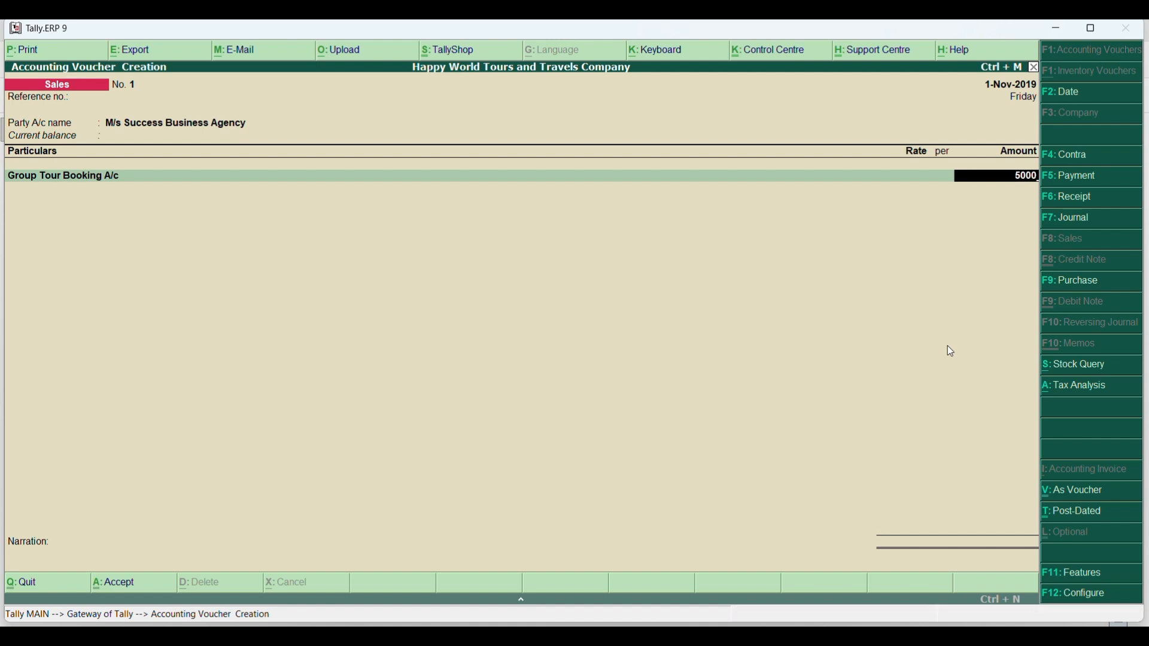
{"action": "type", "text": "0"}
{"action": "key", "text": "Return"}
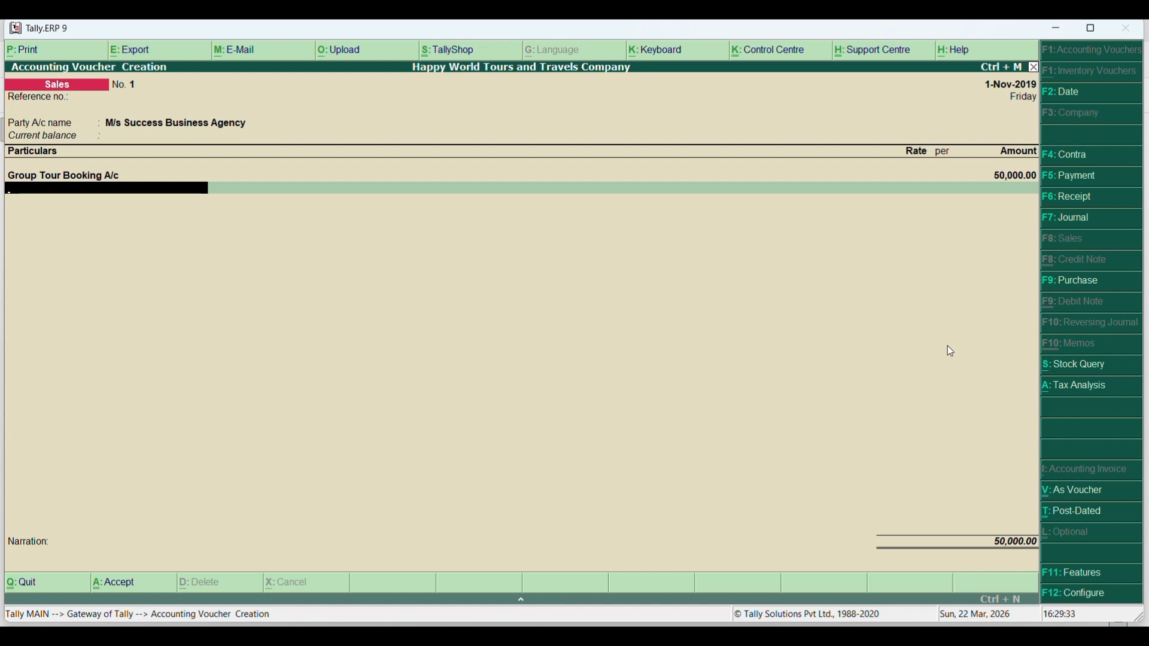
Add the CGST and SGST ledgers to the sales voucher's particulars, keeping the automatically calculated tax amounts.
{"action": "type", "text": "C"}
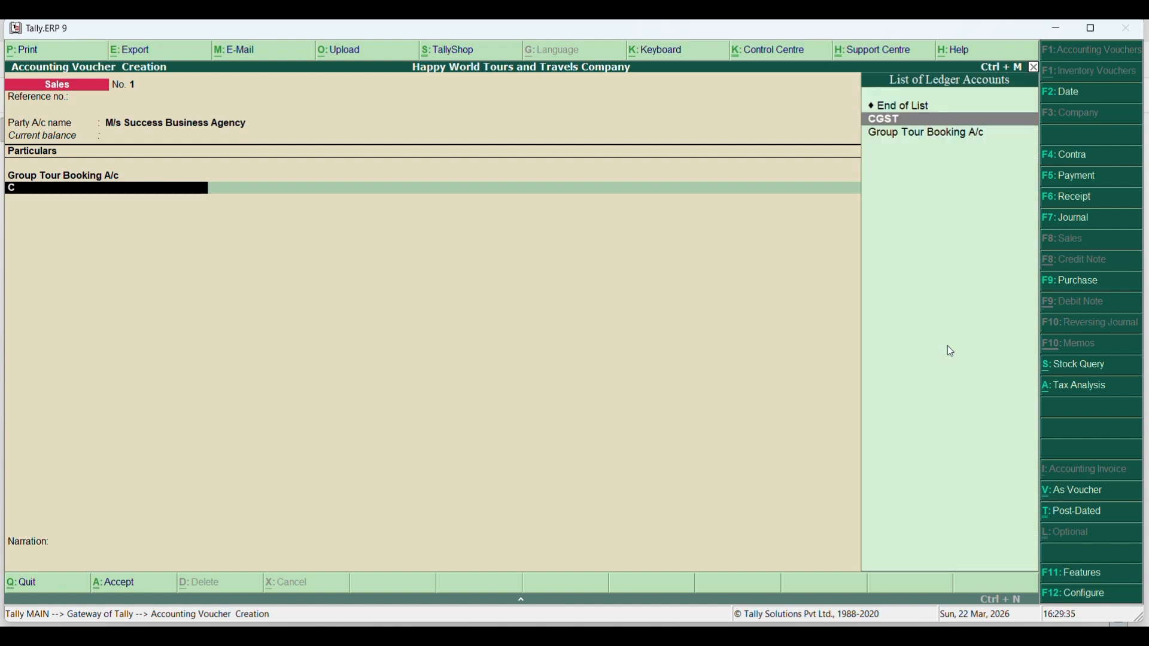
{"action": "key", "text": "Return"}
{"action": "key", "text": "Return"}
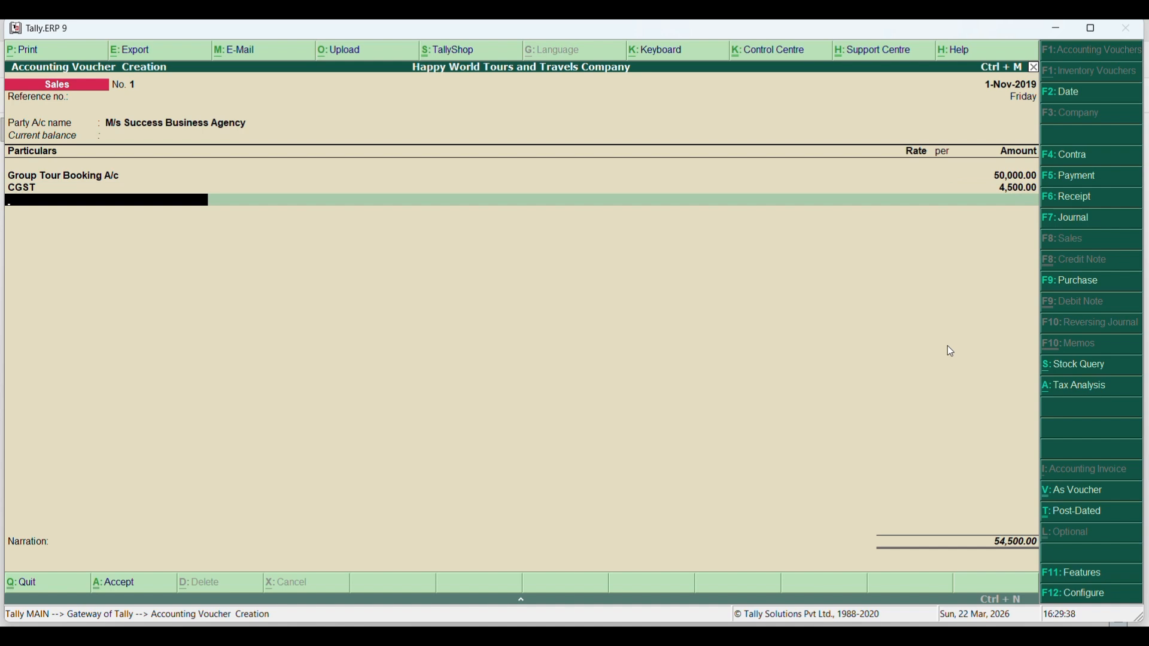
{"action": "type", "text": "S"}
{"action": "key", "text": "Return"}
{"action": "key", "text": "Return"}
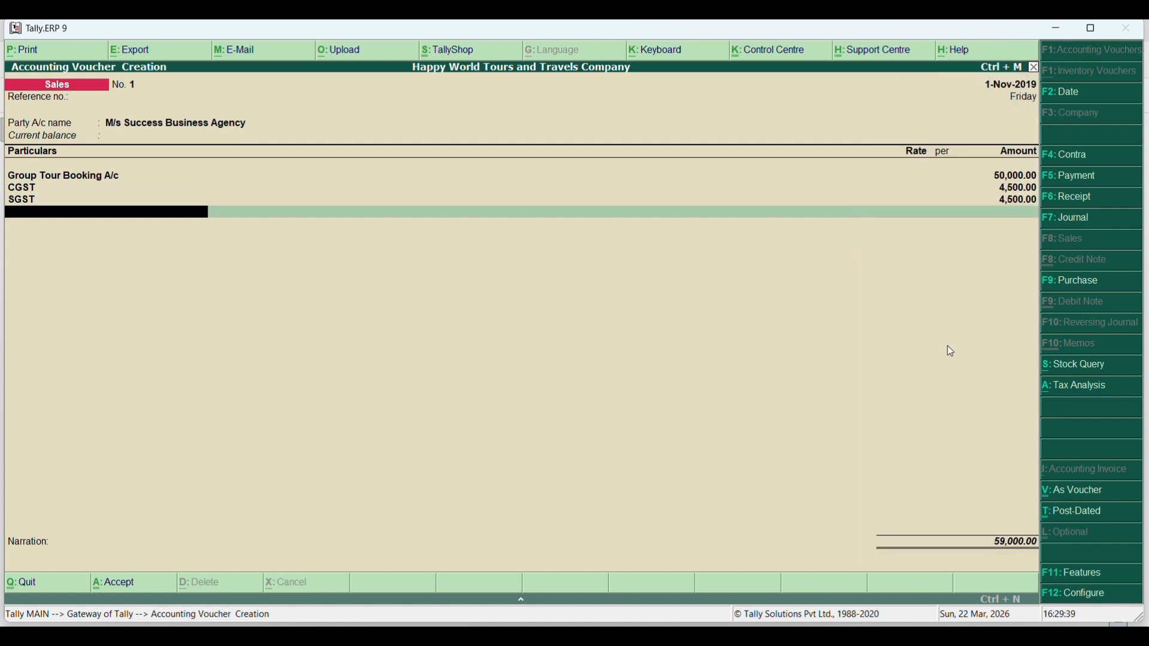
End the list of particulars, leave the narration blank and save the sales voucher.
{"action": "key", "text": "Return"}
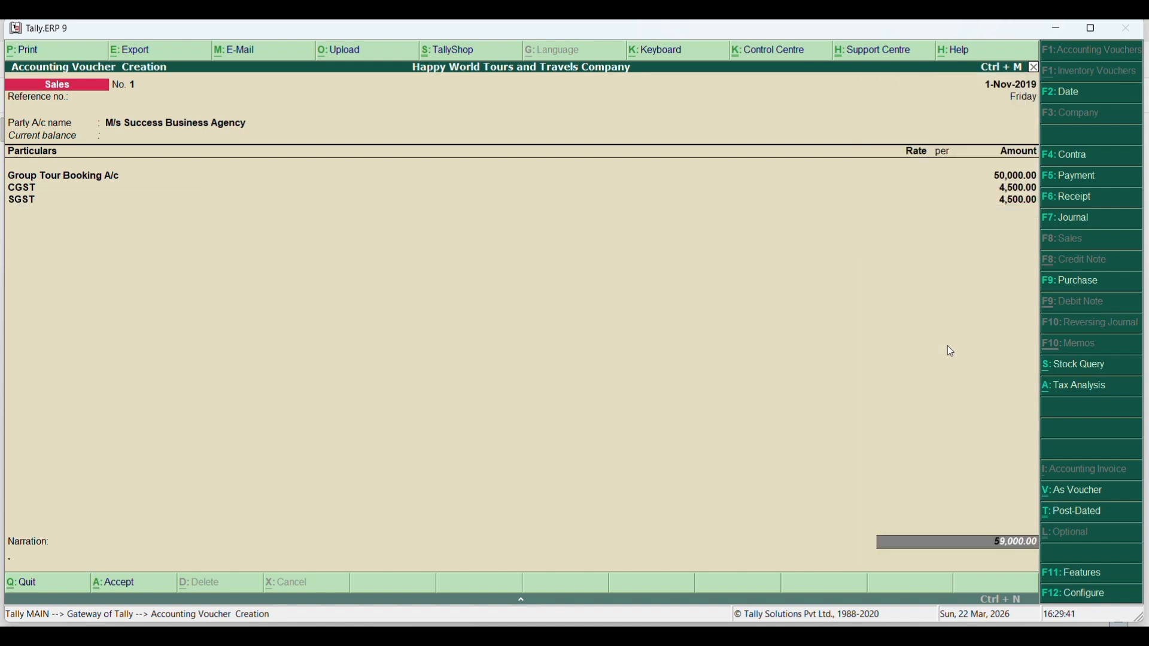
{"action": "key", "text": "Return"}
{"action": "key", "text": "Return"}
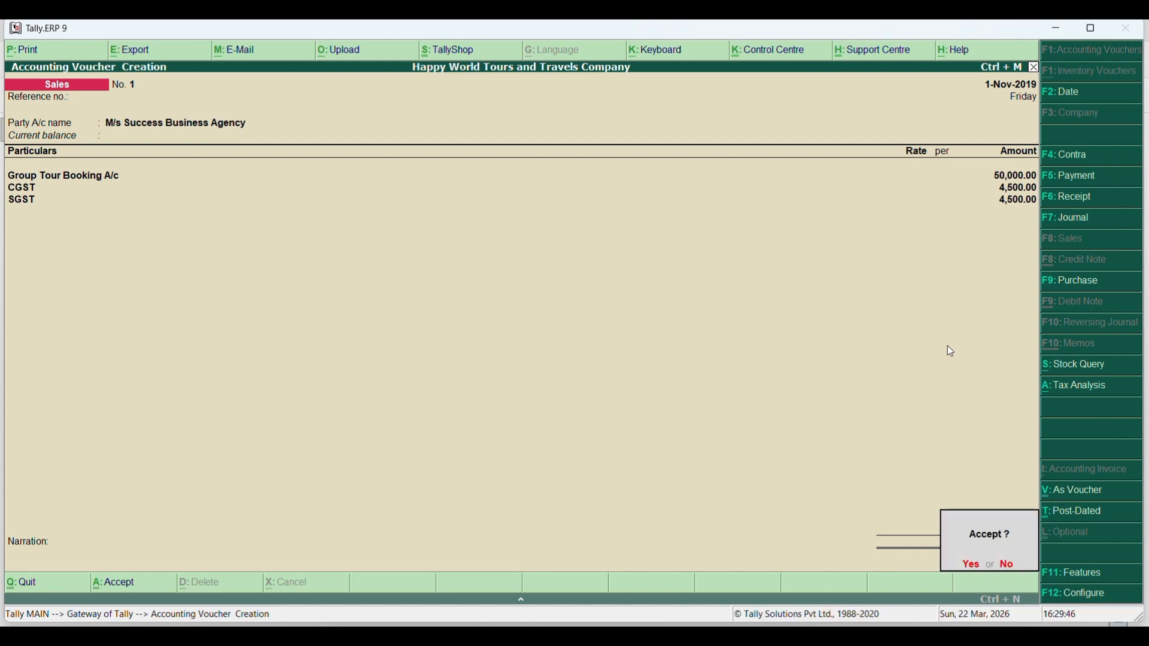
{"action": "key", "text": "Return"}
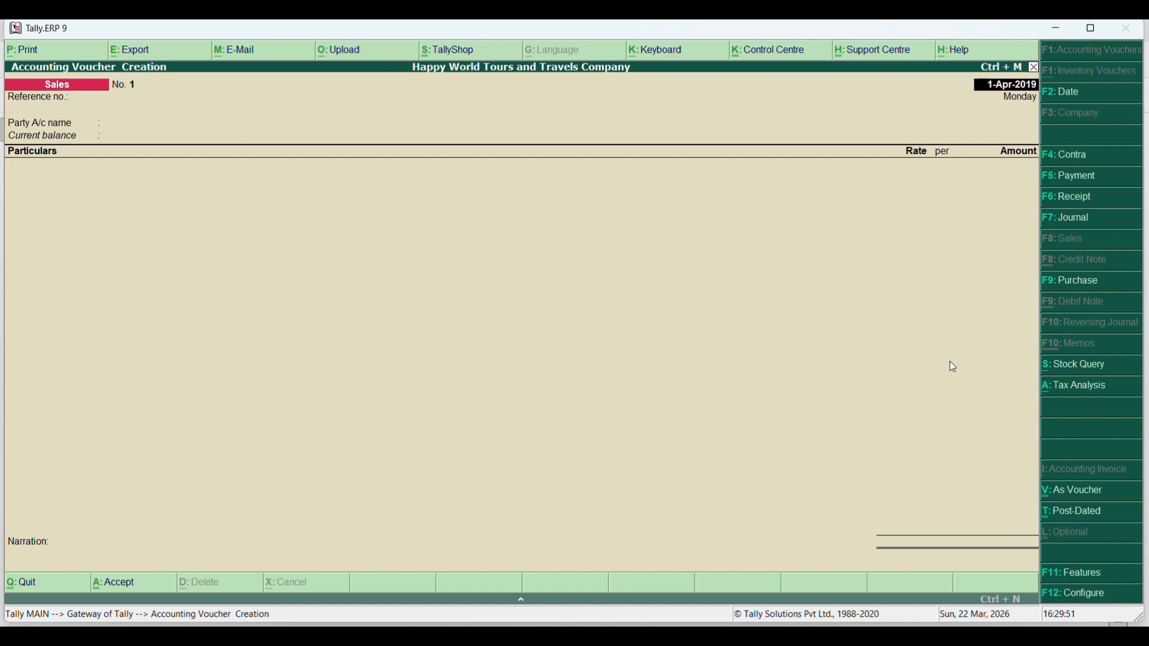
Switch to a new Receipt voucher and date it 1-11-2019.
{"action": "left_click", "coordinate": [1088, 199]}
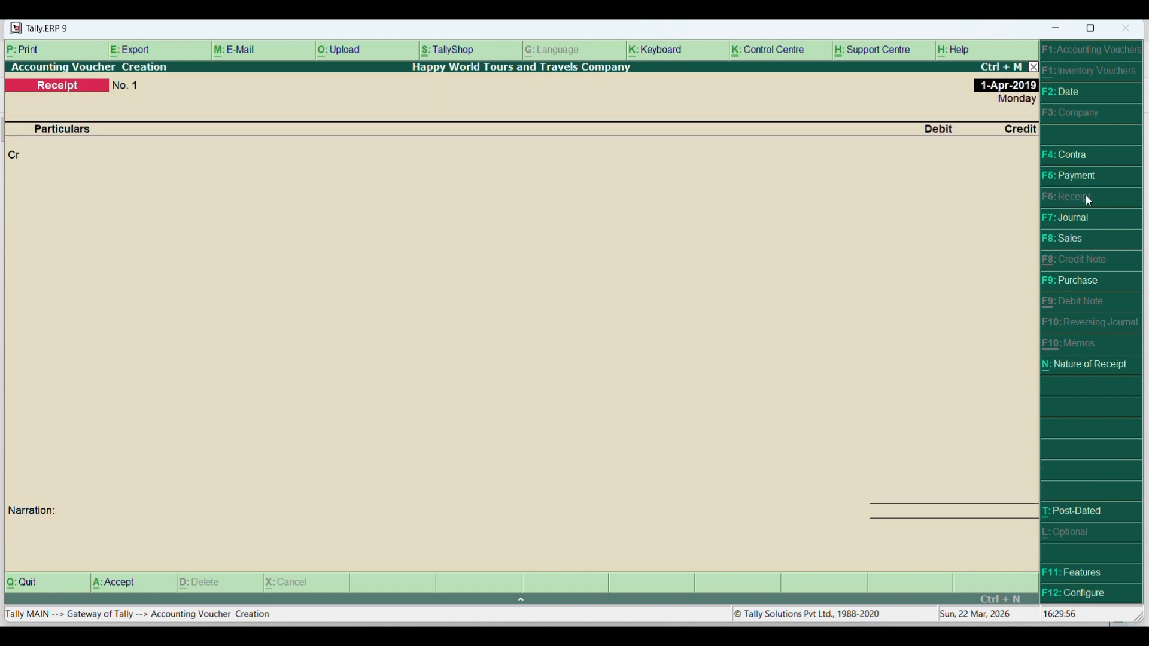
{"action": "key", "text": "F2"}
{"action": "type", "text": "1-11-"}
{"action": "type", "text": "2018"}
{"action": "key", "text": "Return"}
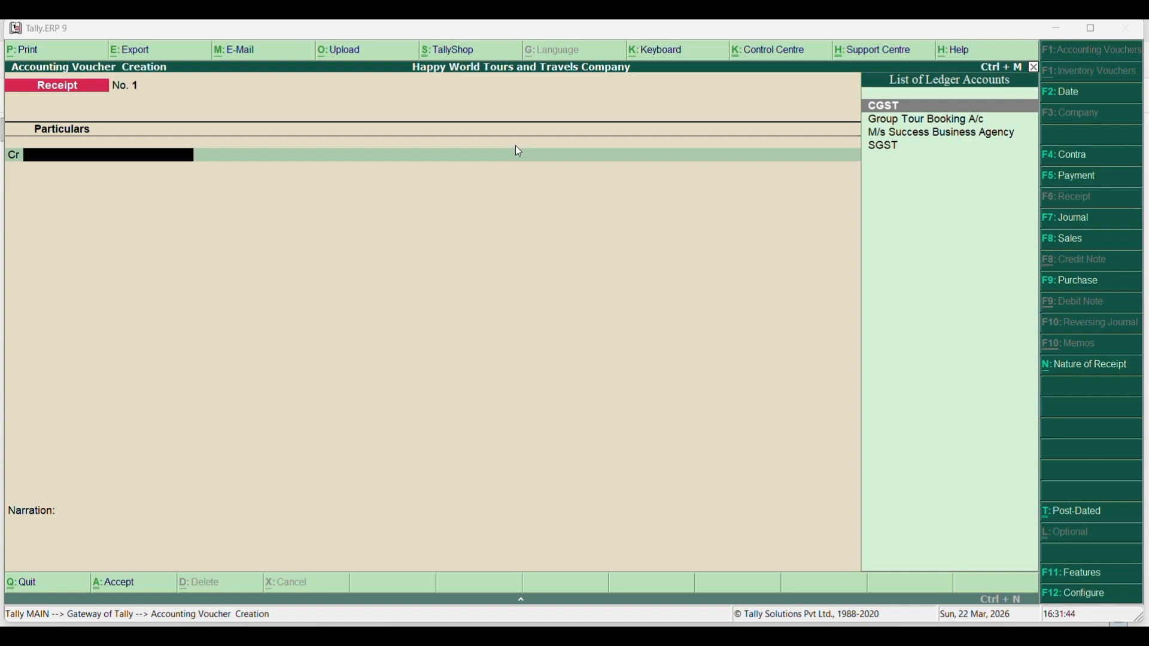
Credit M/s Success Business Agency and debit Bank Of India with 59,000 in the receipt voucher.
{"action": "left_click", "coordinate": [925, 136]}
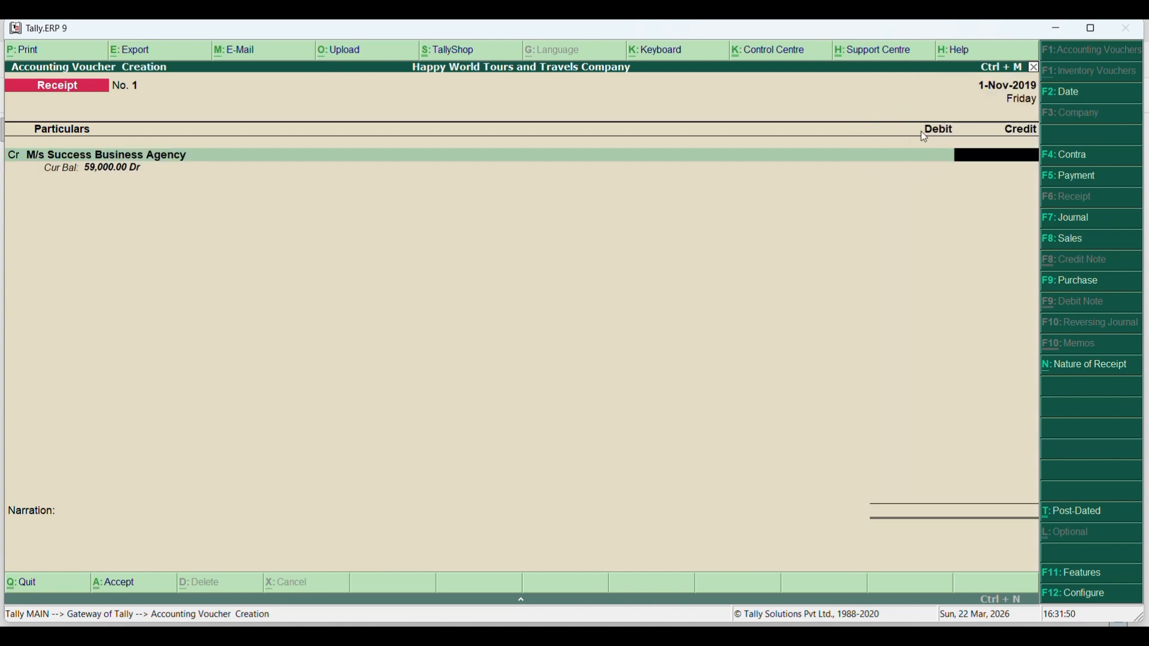
{"action": "type", "text": "59000"}
{"action": "key", "text": "Return"}
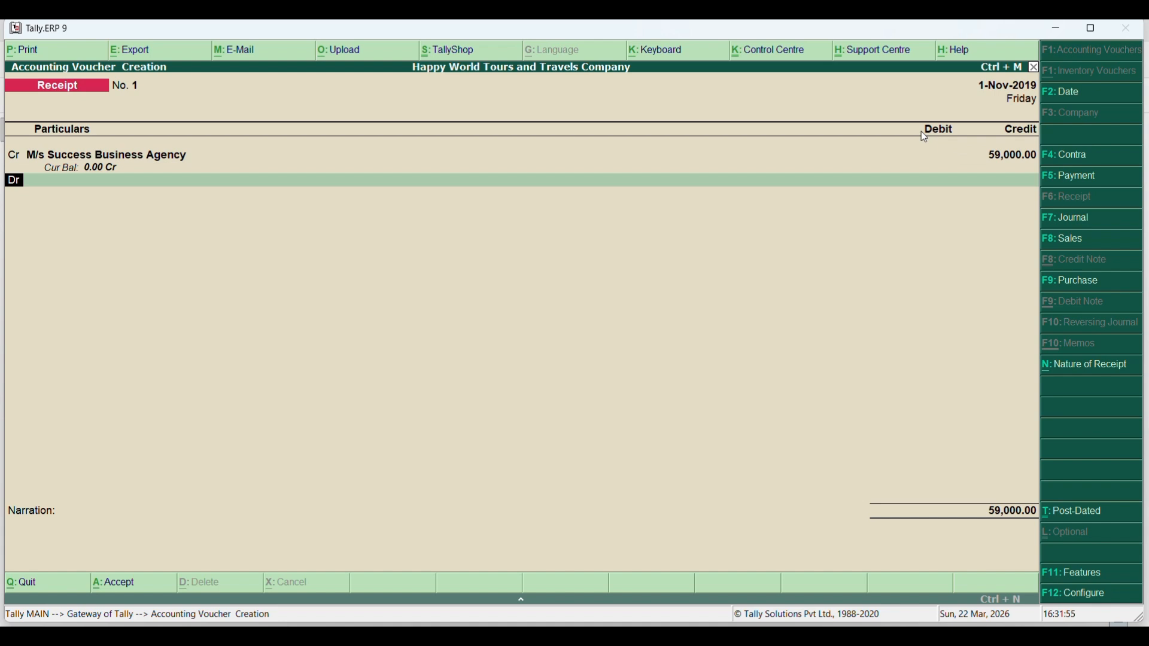
{"action": "key", "text": "Return"}
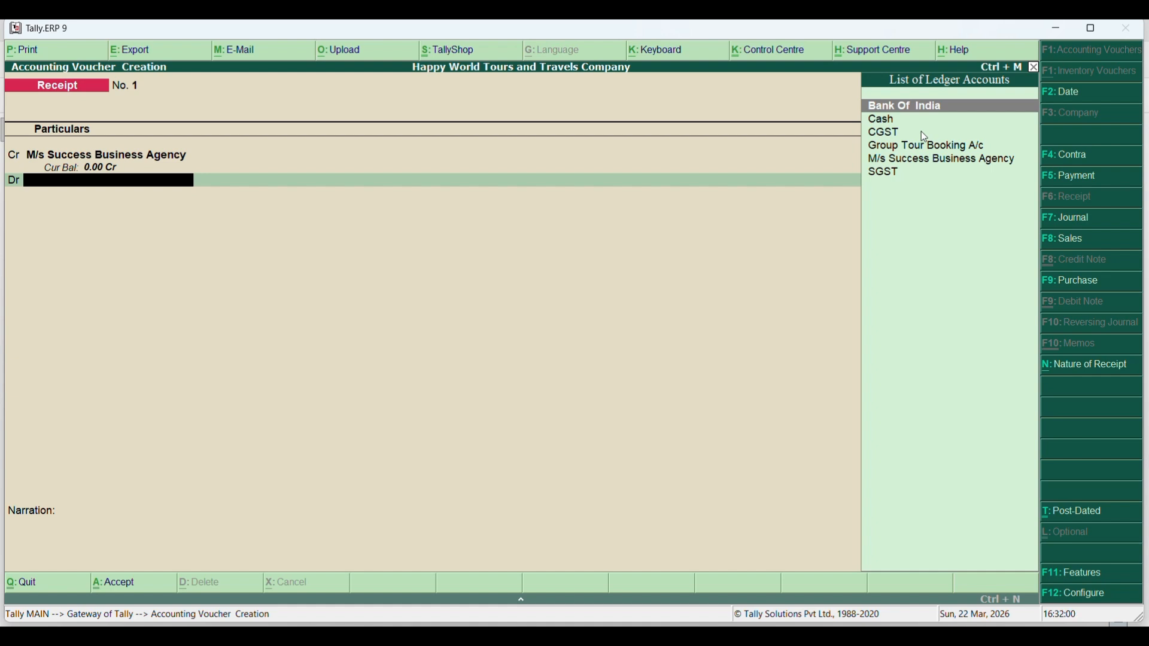
{"action": "key", "text": "Return"}
{"action": "key", "text": "Return"}
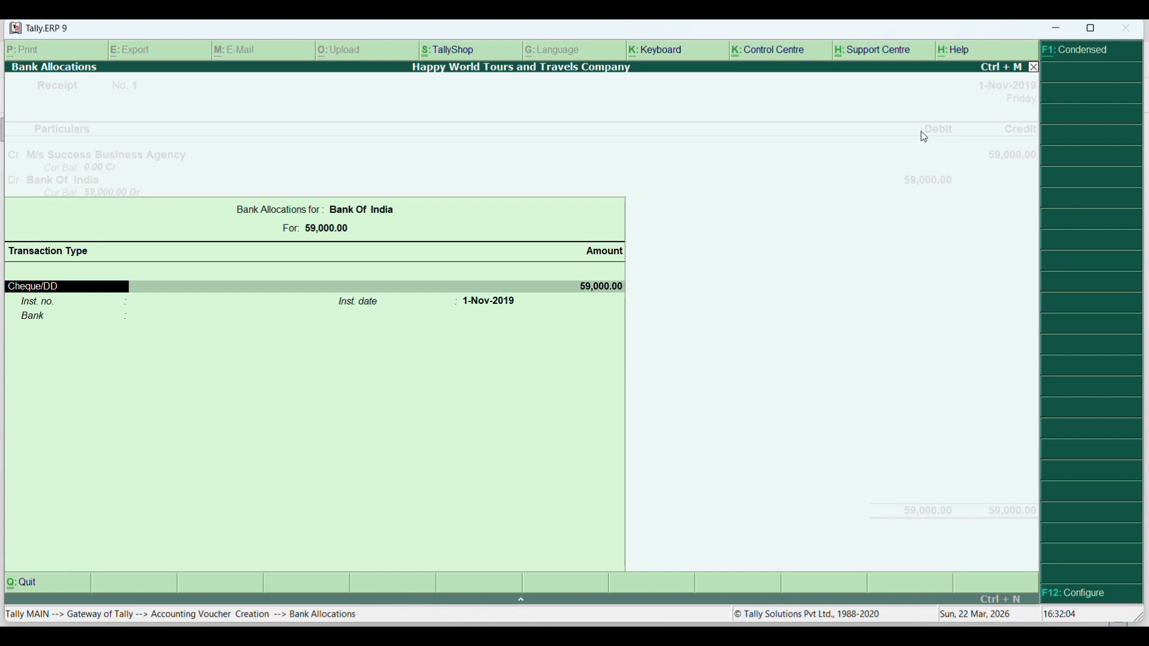
Allocate the bank receipt as Cheque/DD with instrument number 302010 dated 1-Nov-2019, leave the bank and narration blank, and save the voucher.
{"action": "key", "text": "Return"}
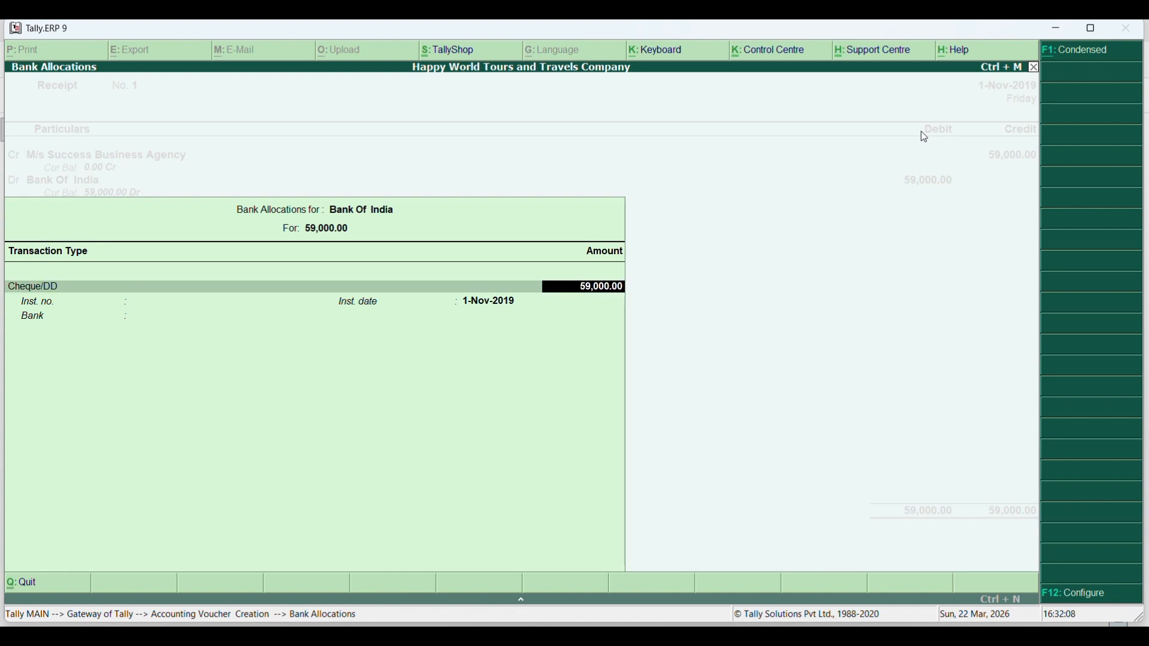
{"action": "key", "text": "Return"}
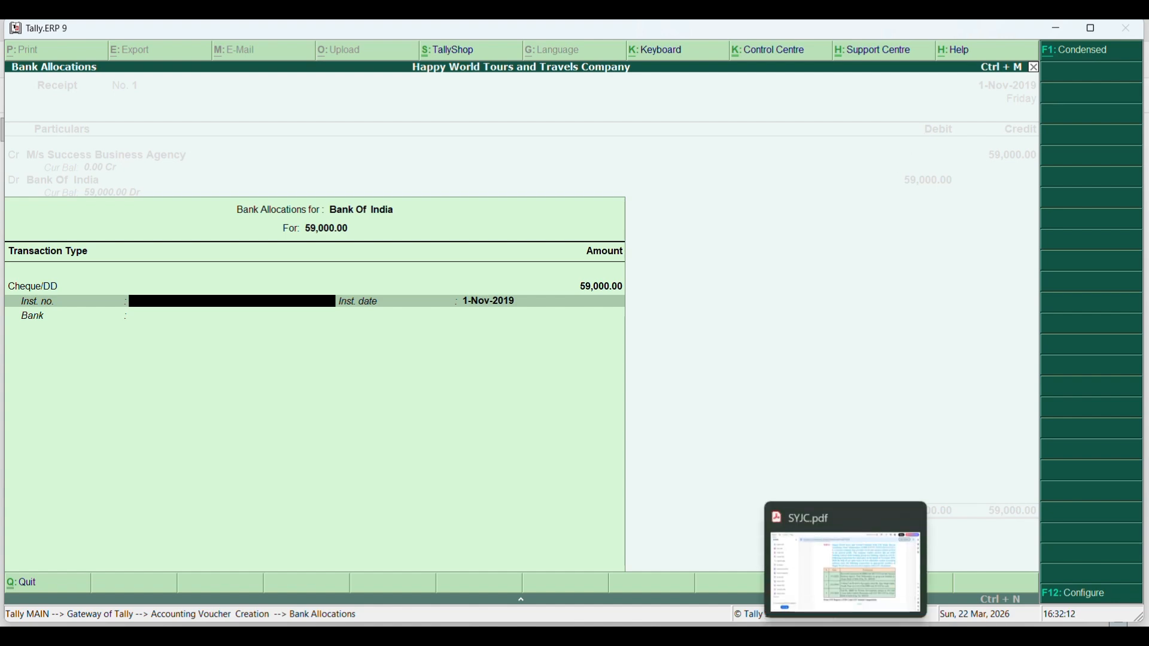
{"action": "left_click", "coordinate": [847, 637]}
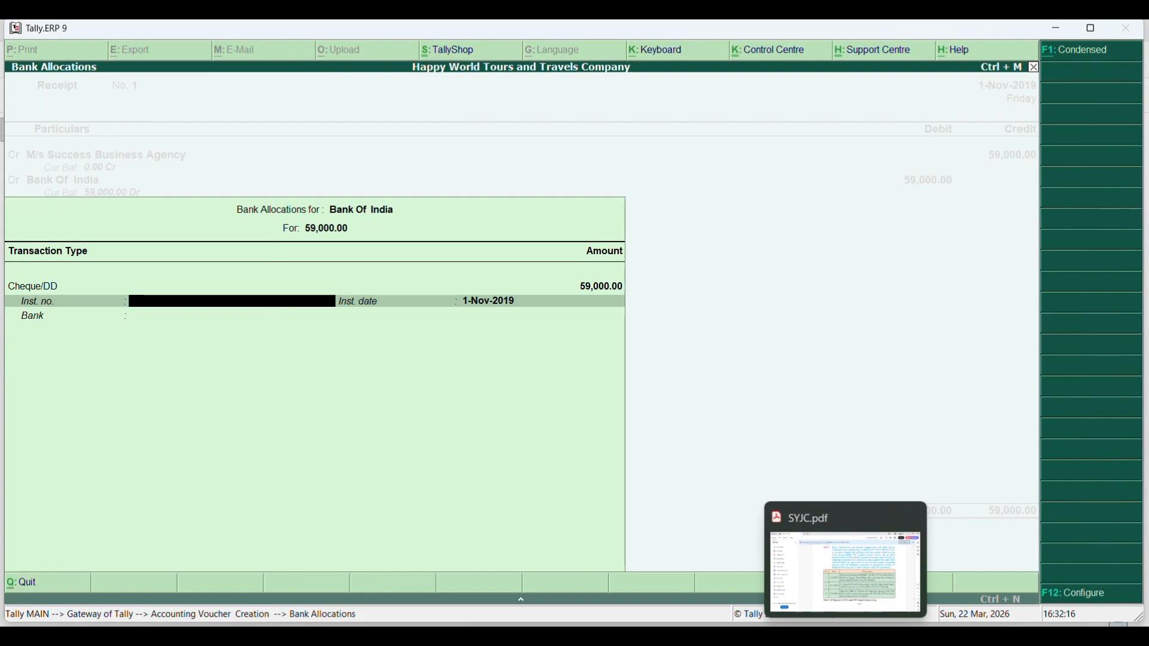
{"action": "left_click", "coordinate": [845, 637]}
{"action": "type", "text": "302"}
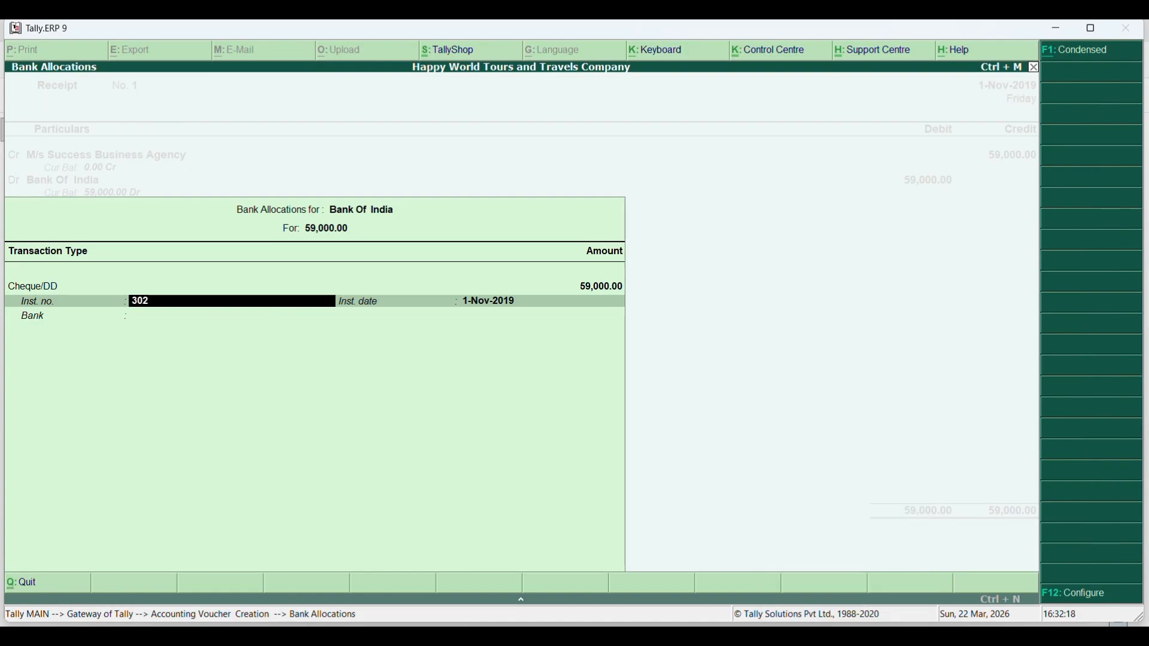
{"action": "type", "text": "010"}
{"action": "key", "text": "Return"}
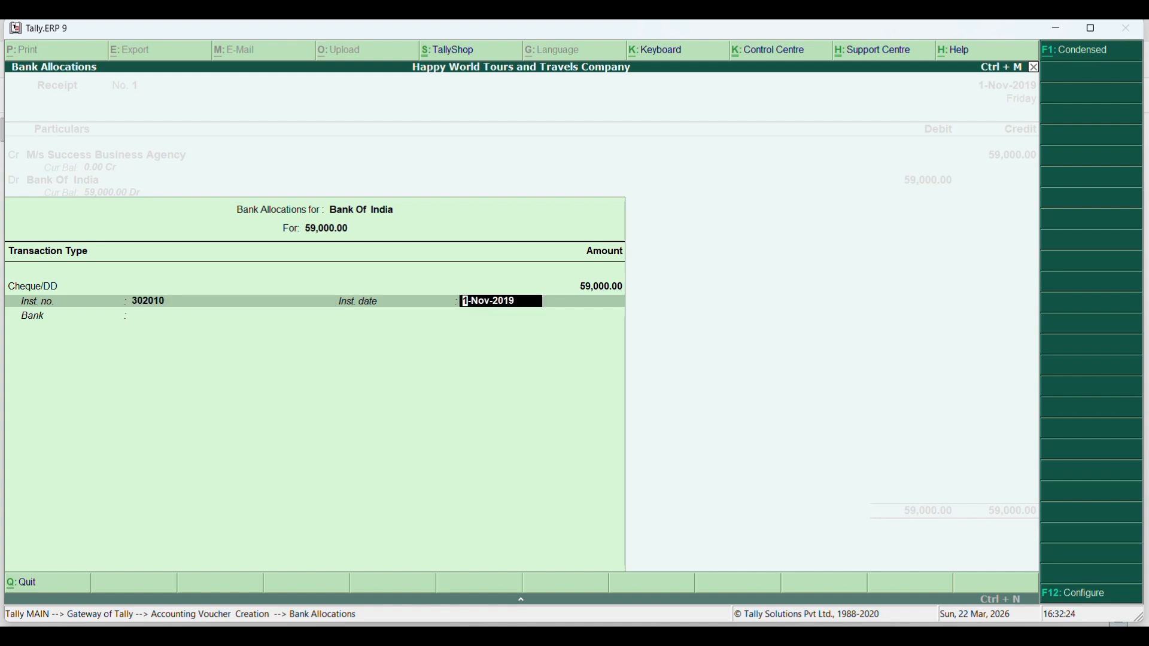
{"action": "key", "text": "Return"}
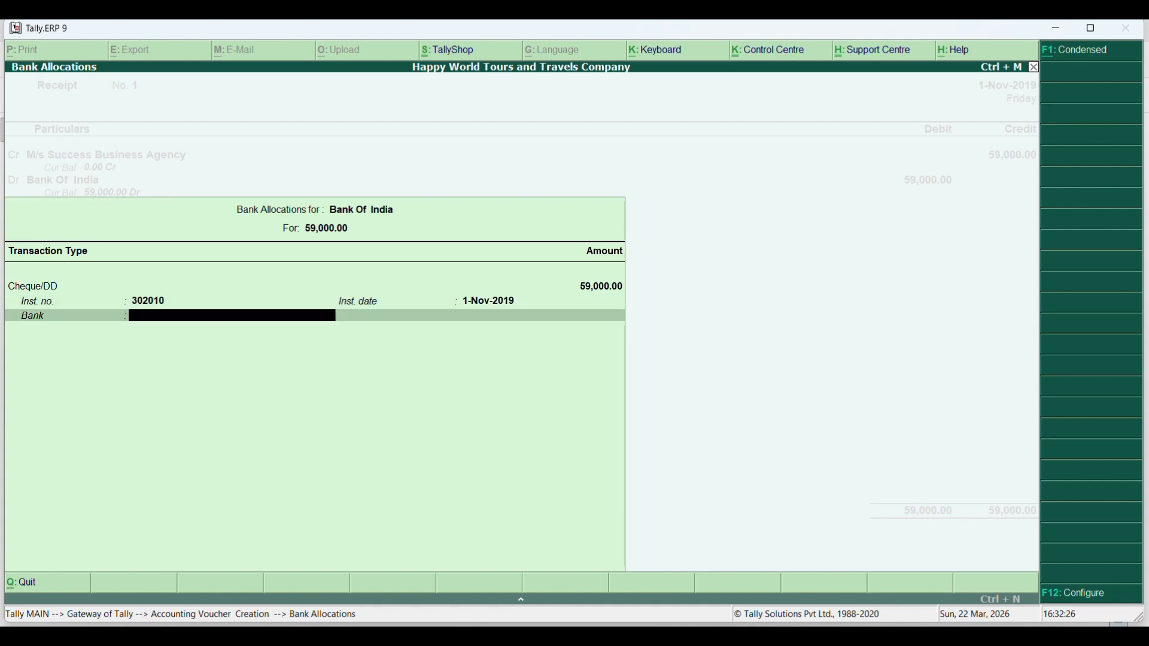
{"action": "key", "text": "Return"}
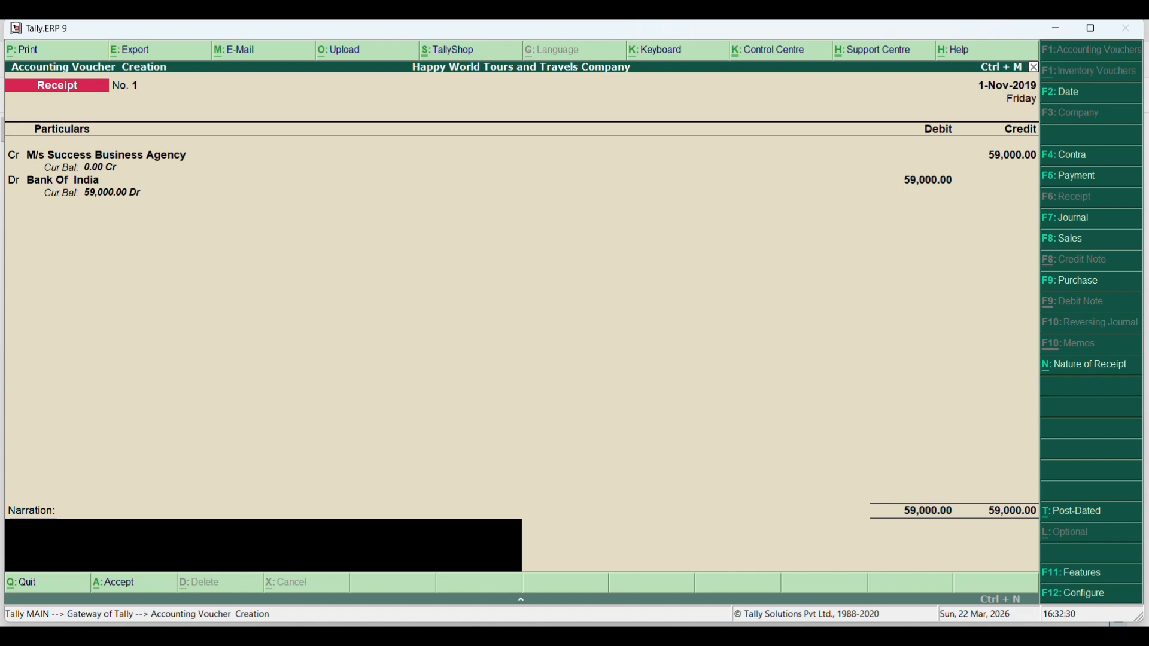
{"action": "key", "text": "Return"}
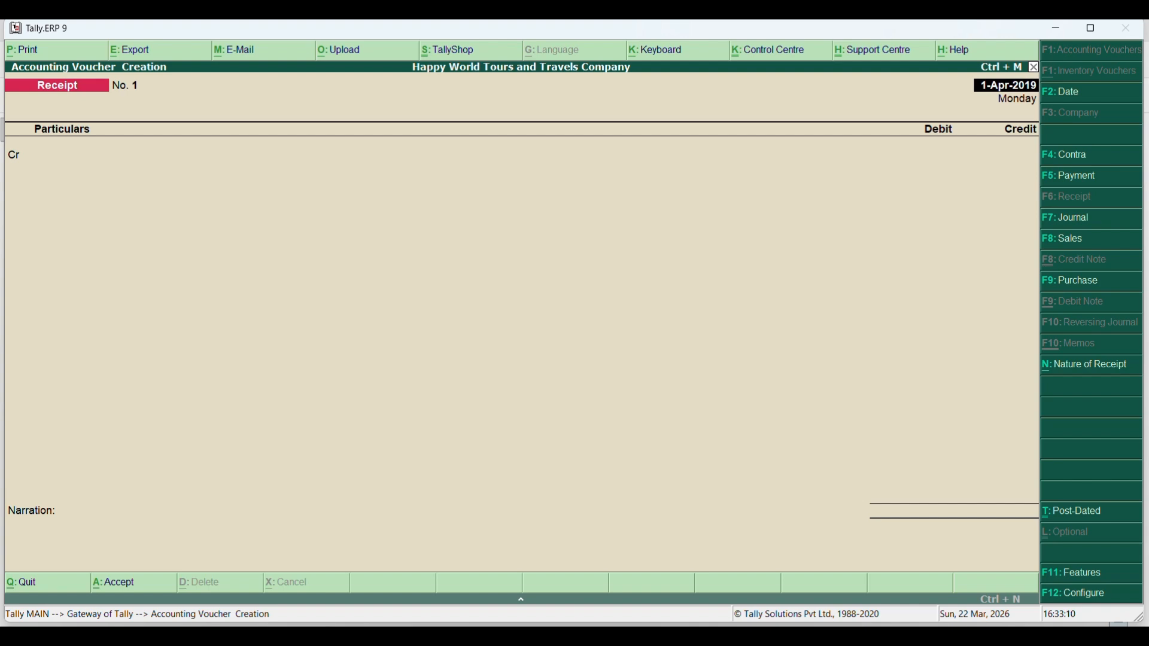
Check SOP 4 transaction 2 in SYJC.pdf, return to Tally.ERP 9, quit the receipt voucher and open a new ledger creation form.
{"action": "left_click", "coordinate": [845, 637]}
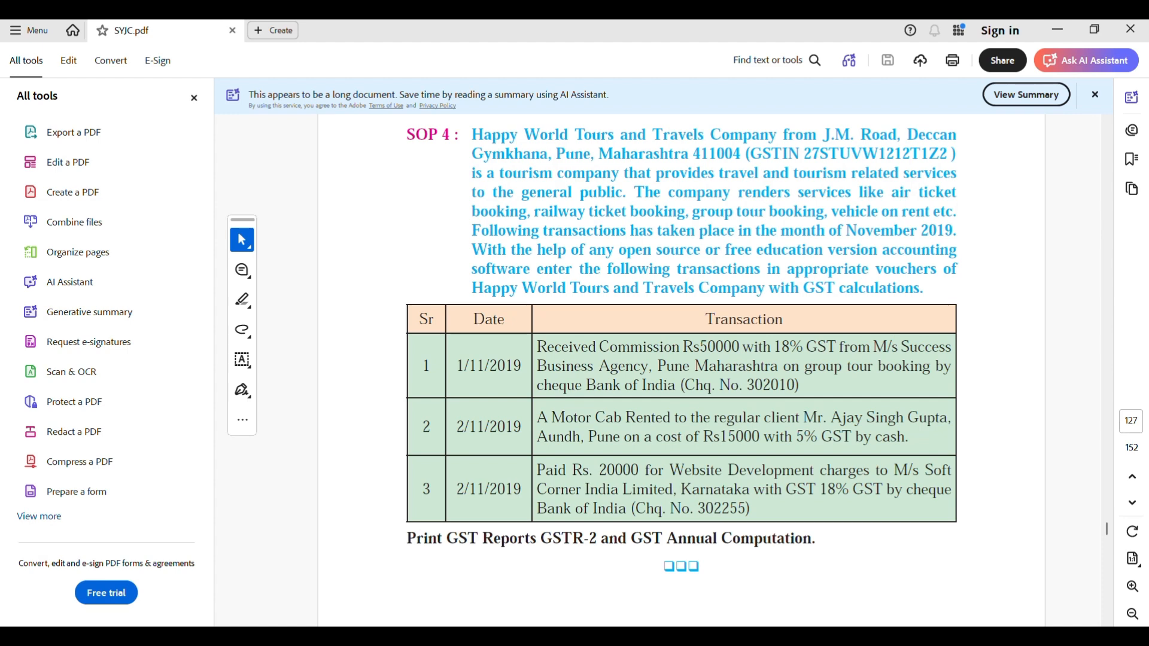
{"action": "mouse_move", "coordinate": [845, 637]}
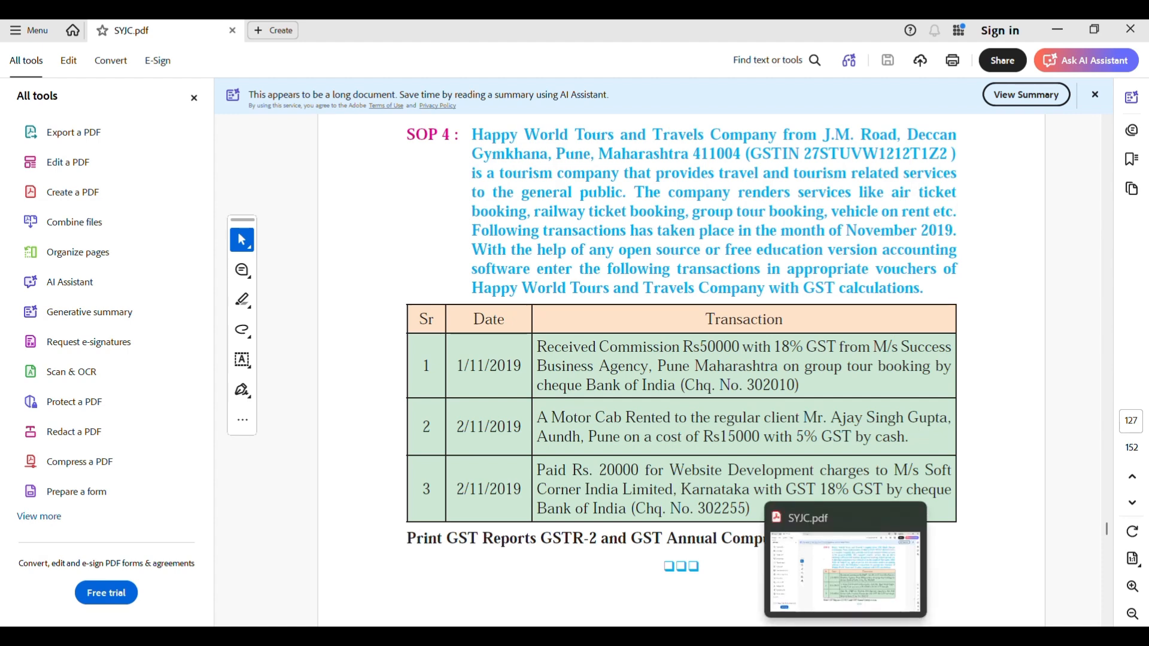
{"action": "left_click", "coordinate": [811, 637]}
{"action": "key", "text": "Escape"}
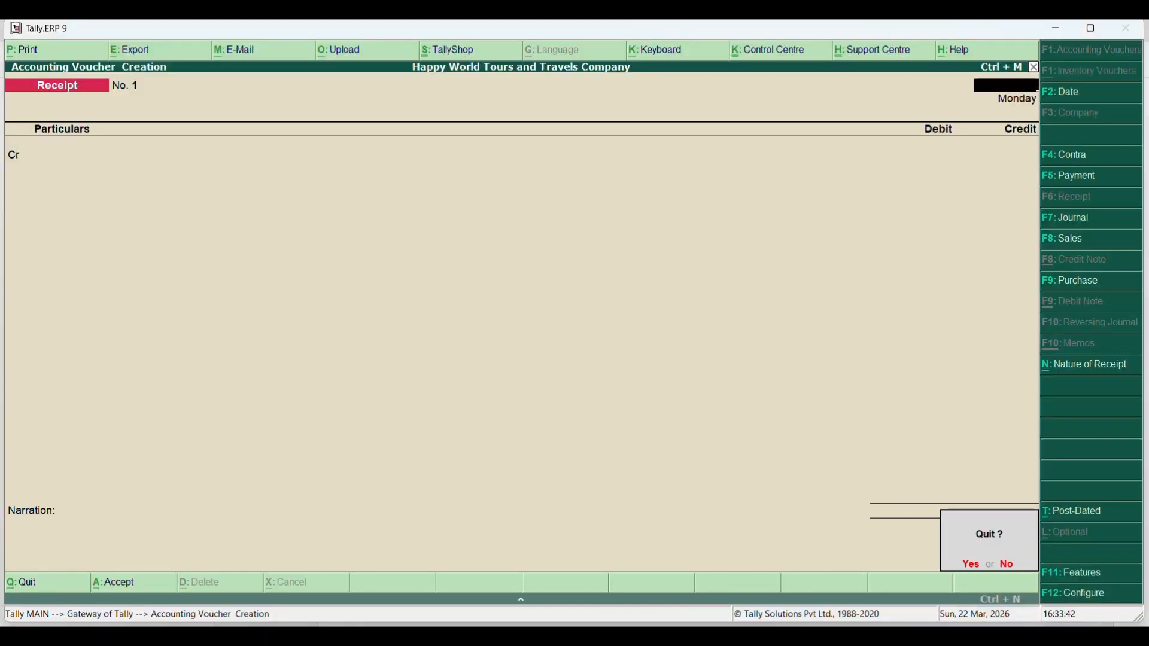
{"action": "key", "text": "y"}
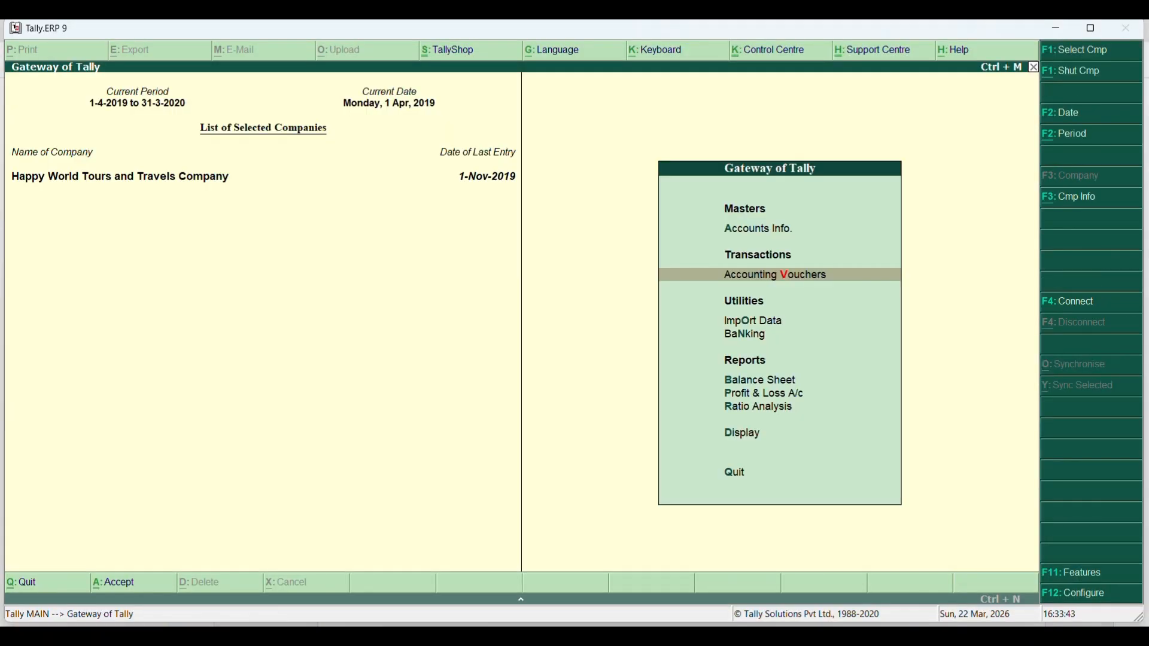
{"action": "key", "text": "a"}
{"action": "key", "text": "Down"}
{"action": "key", "text": "Down"}
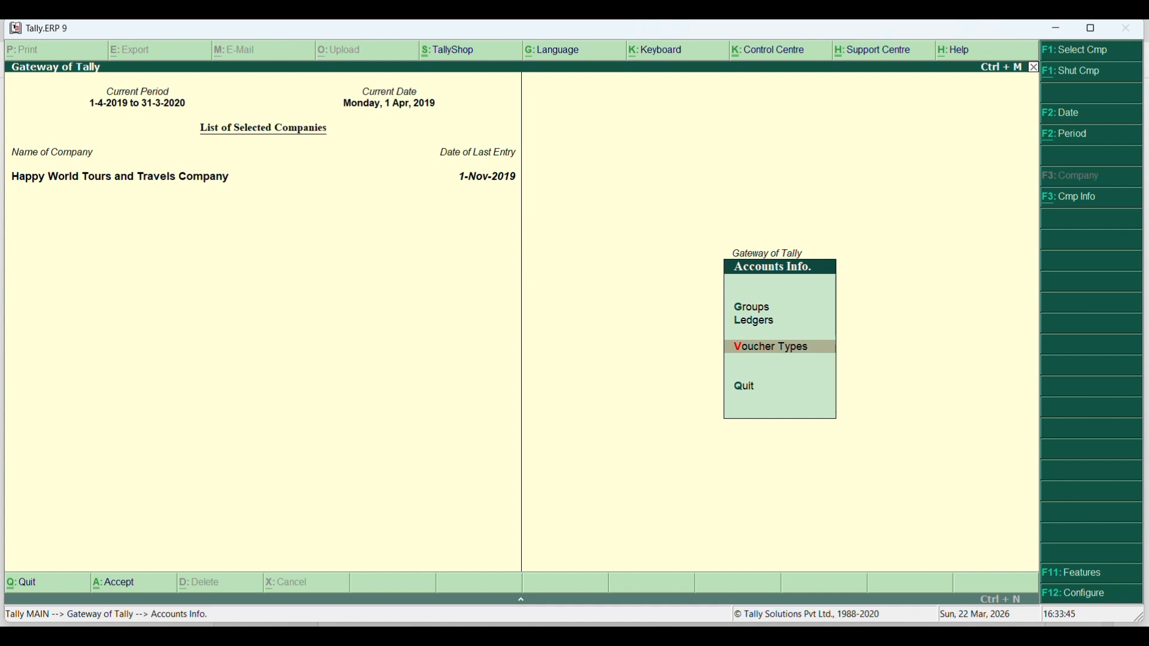
{"action": "key", "text": "l"}
{"action": "key", "text": "Return"}
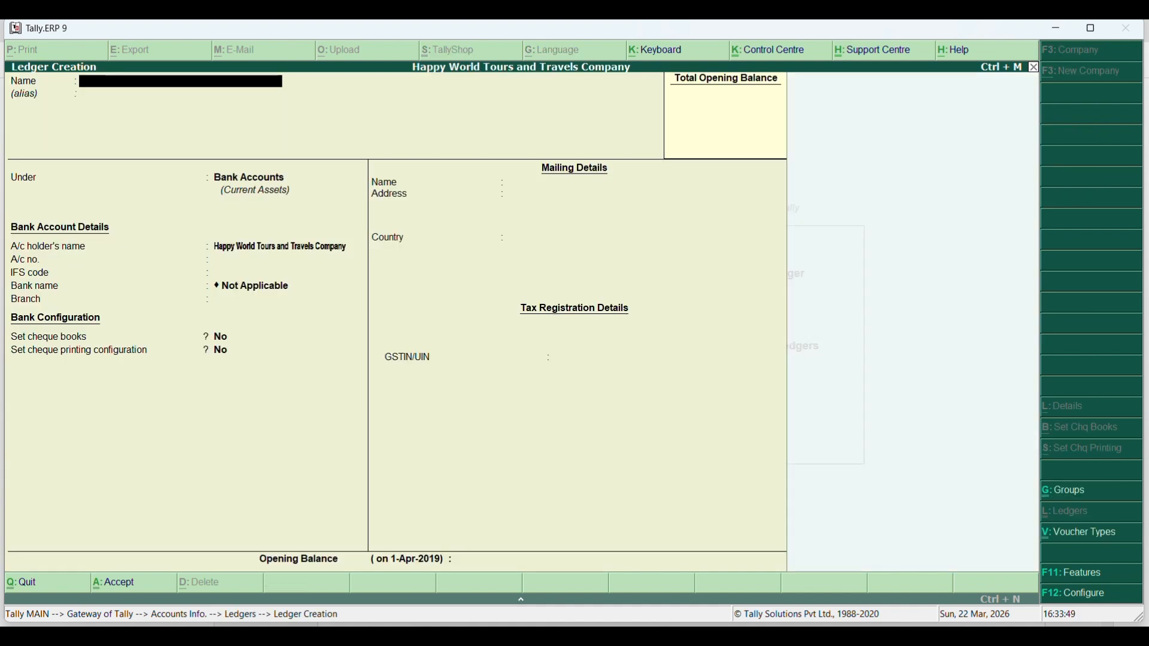
Name the ledger with the motor cab client's full name, group it under Sundry Debtors and keep bill-by-bill balances at No.
{"action": "type", "text": "Mr Ajay Singh Gupta"}
{"action": "key", "text": "Return"}
{"action": "key", "text": "Return"}
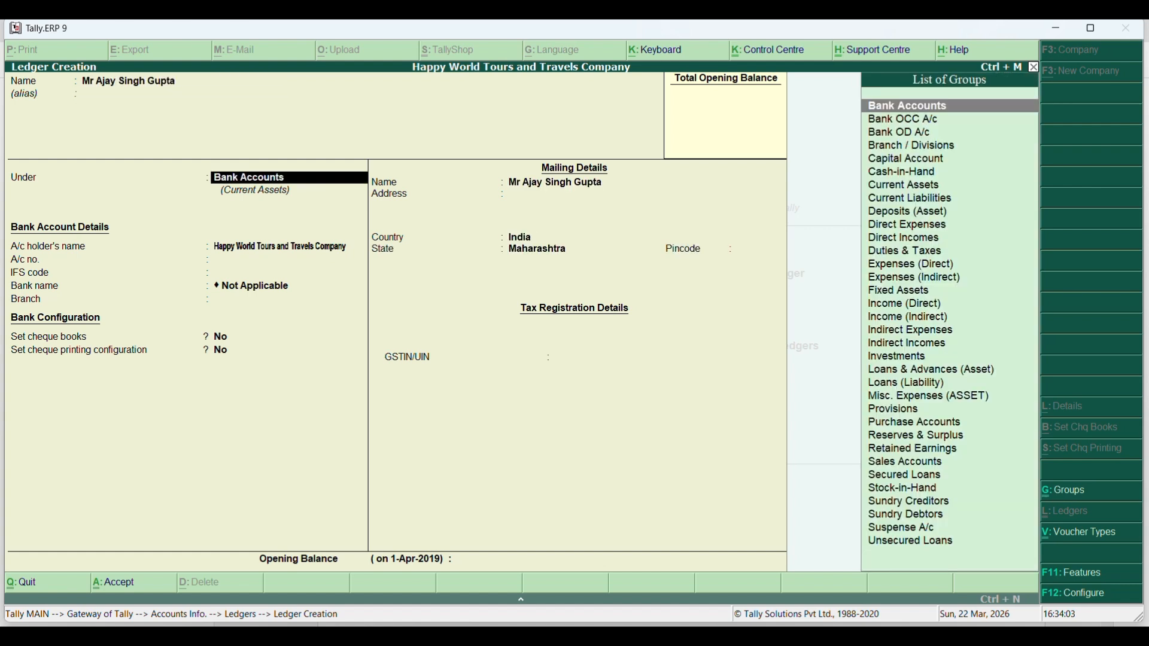
{"action": "type", "text": "Su"}
{"action": "key", "text": "Down"}
{"action": "key", "text": "Down"}
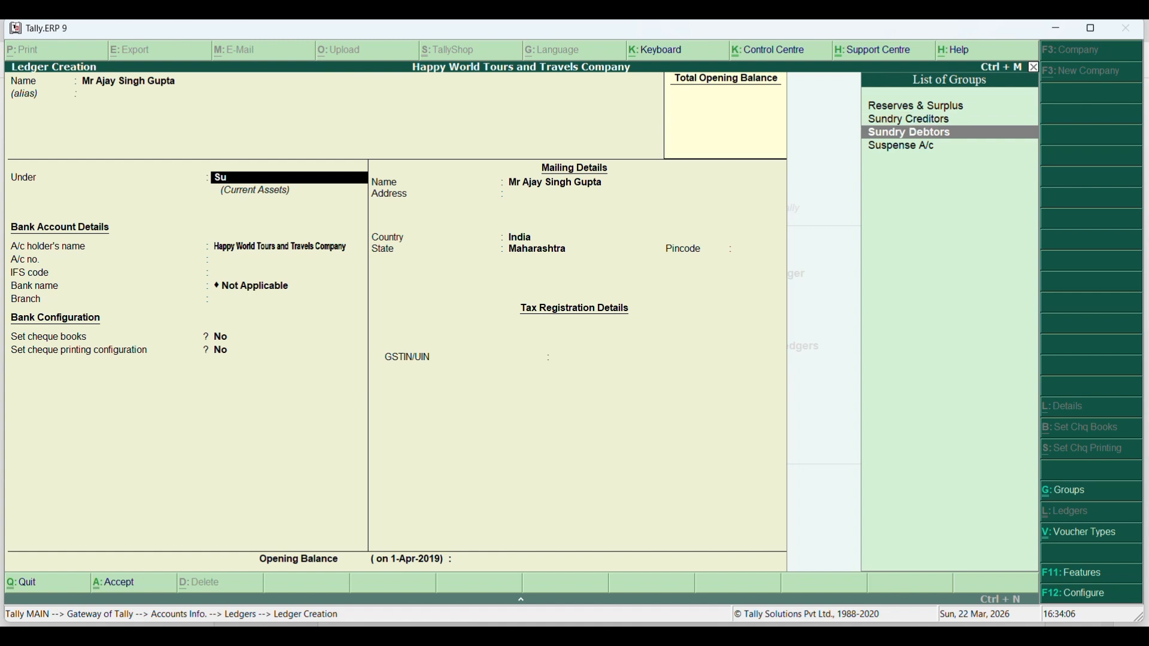
{"action": "key", "text": "Return"}
{"action": "key", "text": "Return"}
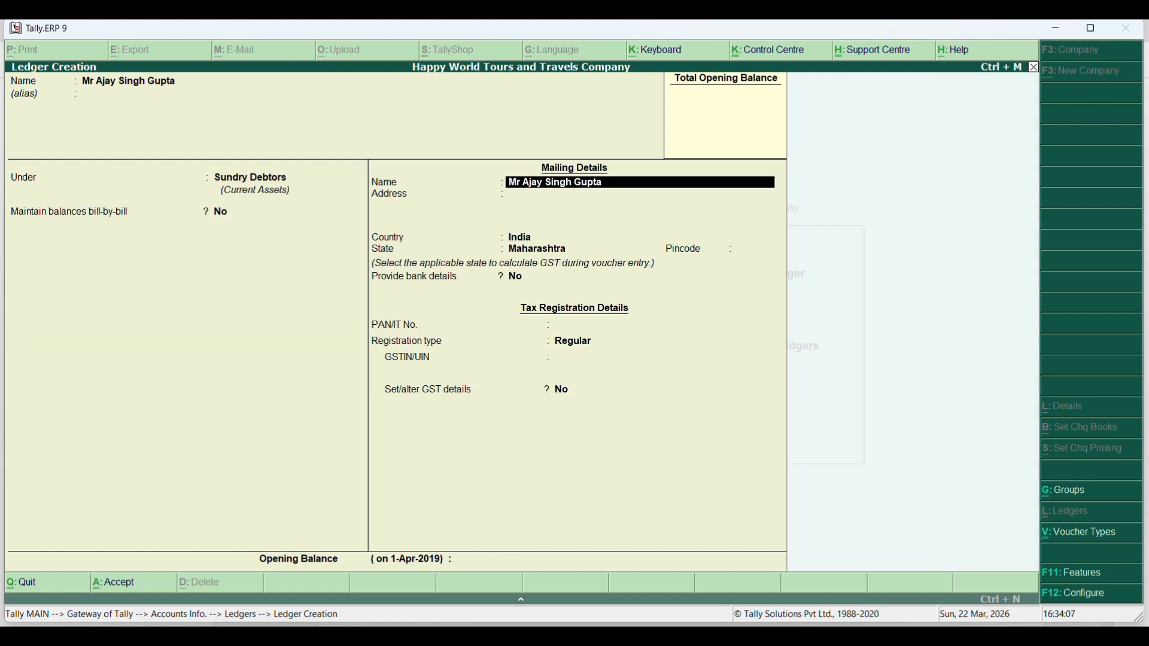
Keep the client's mailing name and enter the client's address as given in SOP 4 transaction 2 of SYJC.pdf.
{"action": "key", "text": "Return"}
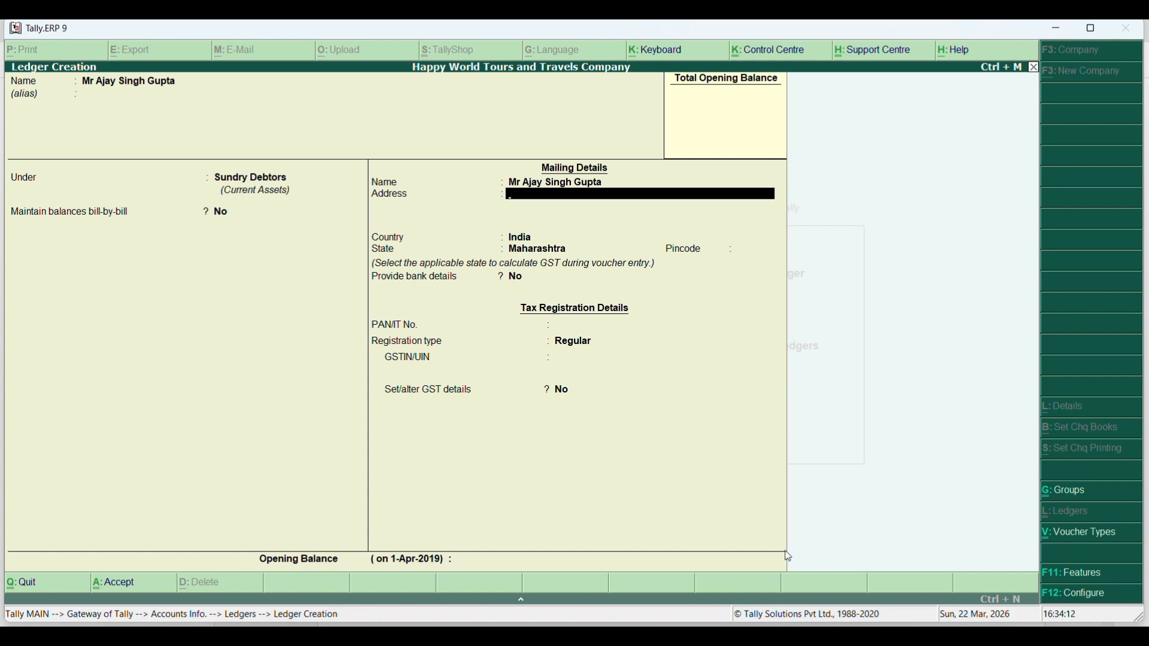
{"action": "left_click", "coordinate": [847, 637]}
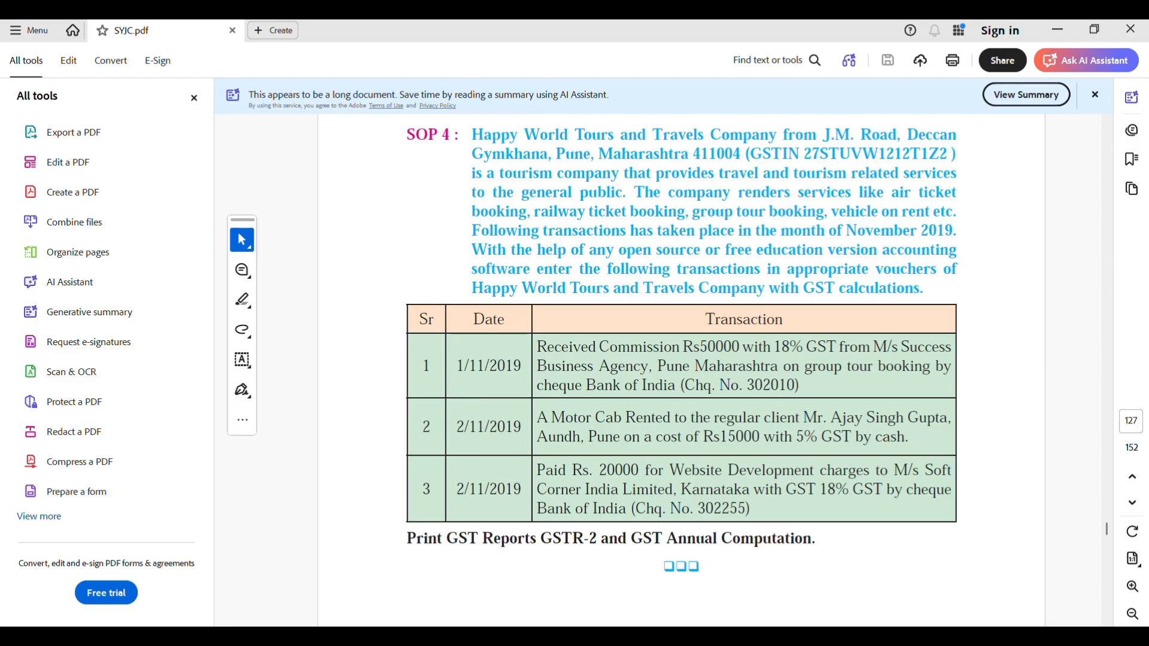
{"action": "key", "text": "alt+Tab"}
{"action": "type", "text": "Aund"}
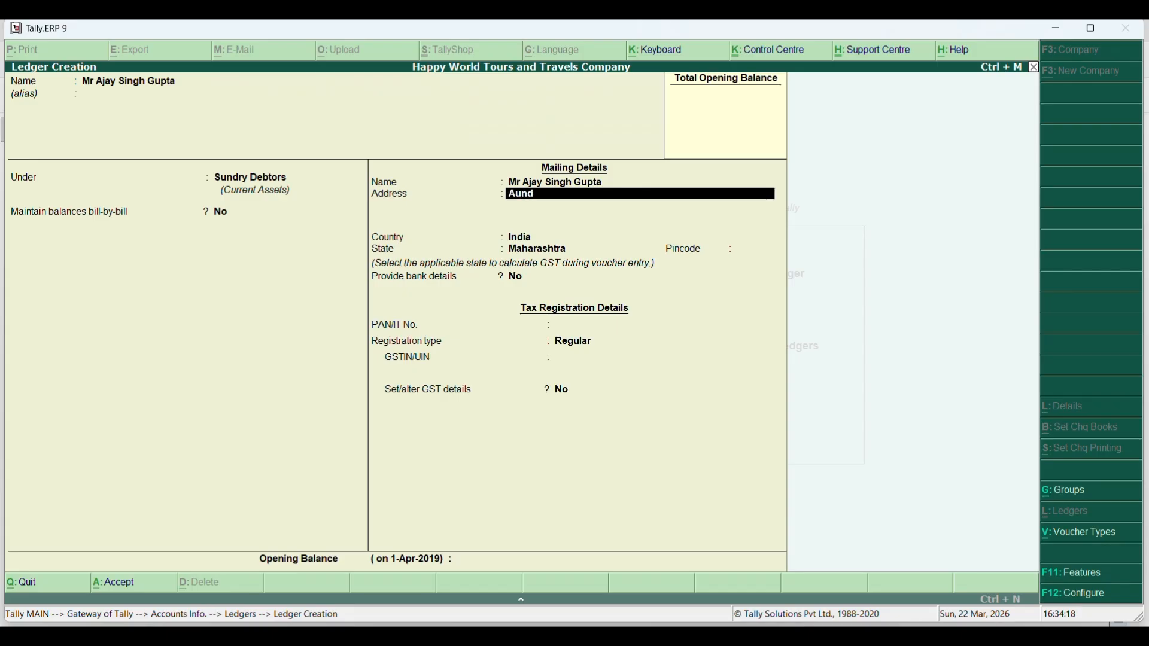
{"action": "type", "text": "h Pune ,Maharashtra"}
{"action": "key", "text": "Return"}
{"action": "key", "text": "Return"}
{"action": "key", "text": "Return"}
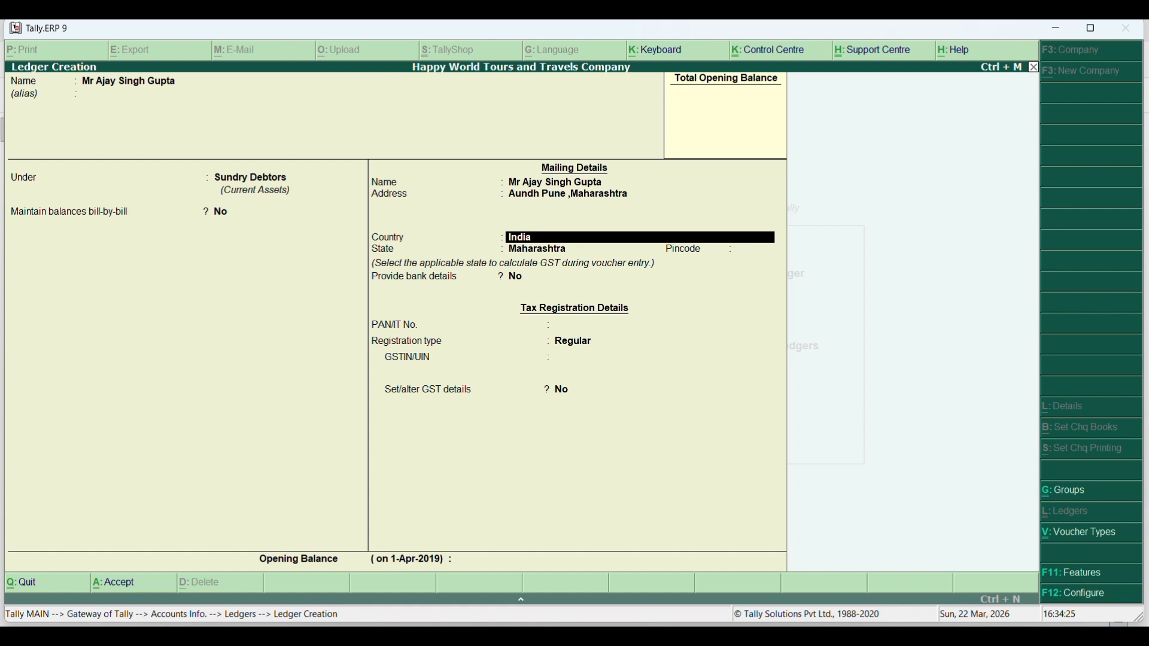
Keep India, Maharashtra and Regular registration for the client's ledger, leave pincode, PAN and GSTIN blank, and save it.
{"action": "key", "text": "Return"}
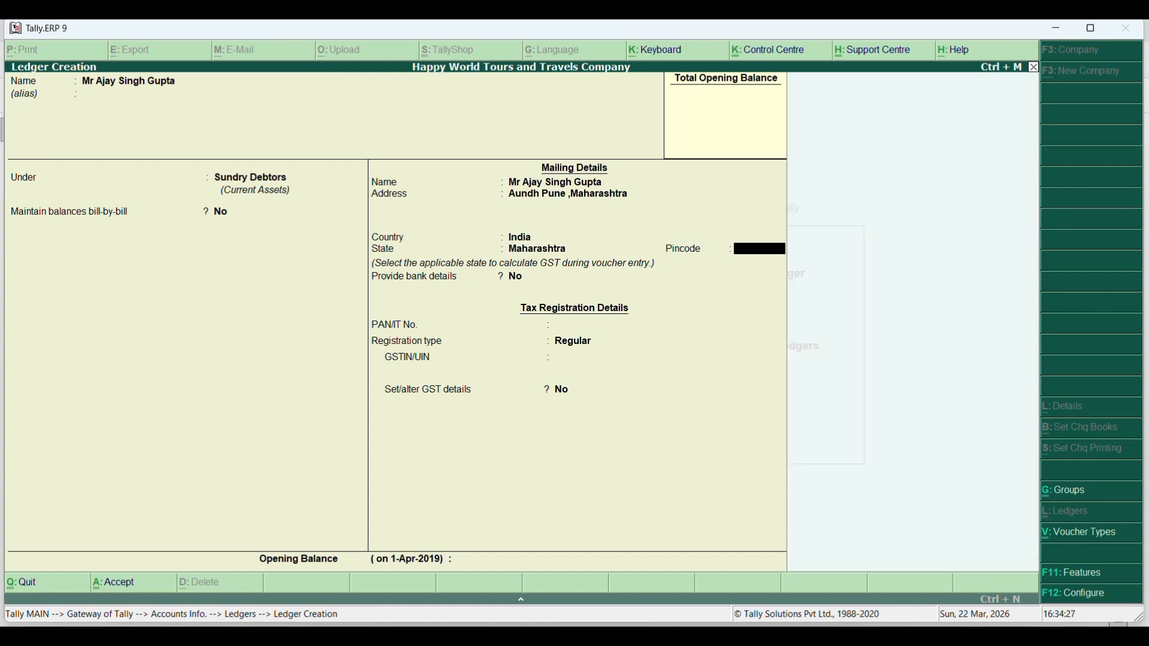
{"action": "key", "text": "Return"}
{"action": "key", "text": "Return"}
{"action": "key", "text": "Return"}
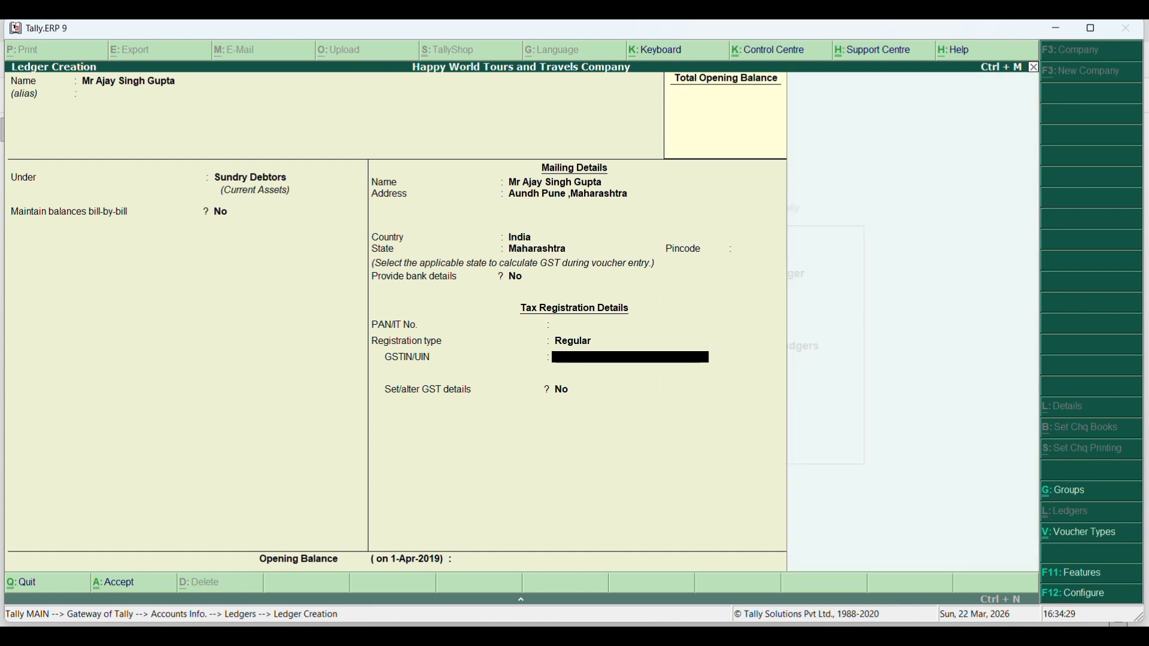
{"action": "key", "text": "Return"}
{"action": "key", "text": "Return"}
{"action": "key", "text": "Return"}
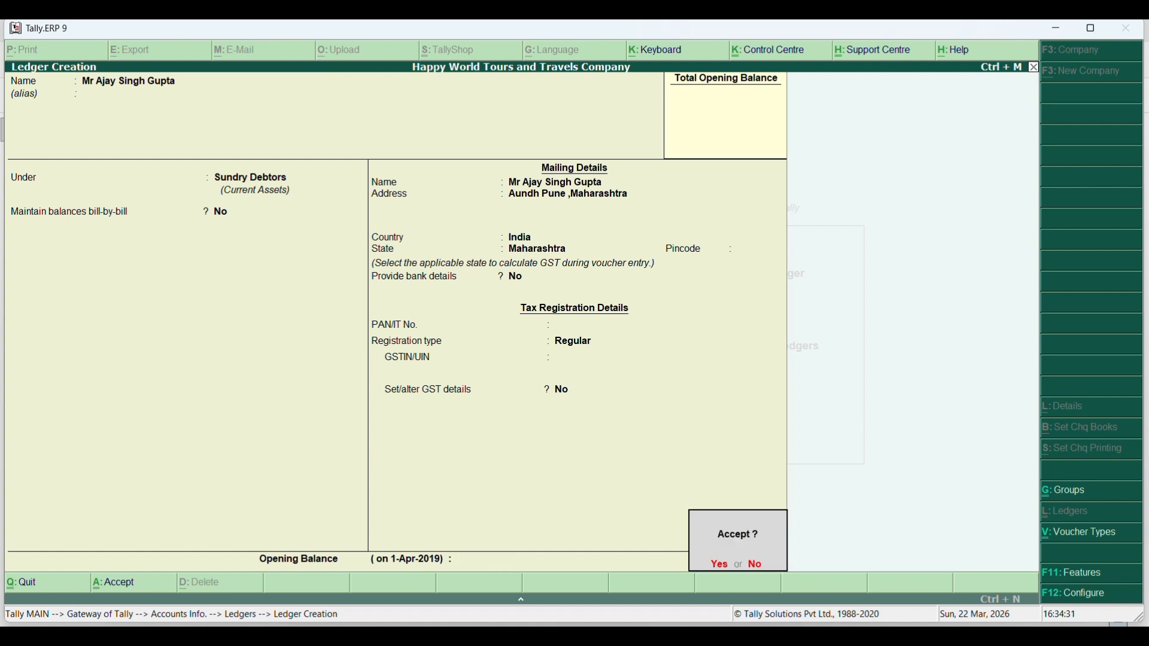
{"action": "key", "text": "Return"}
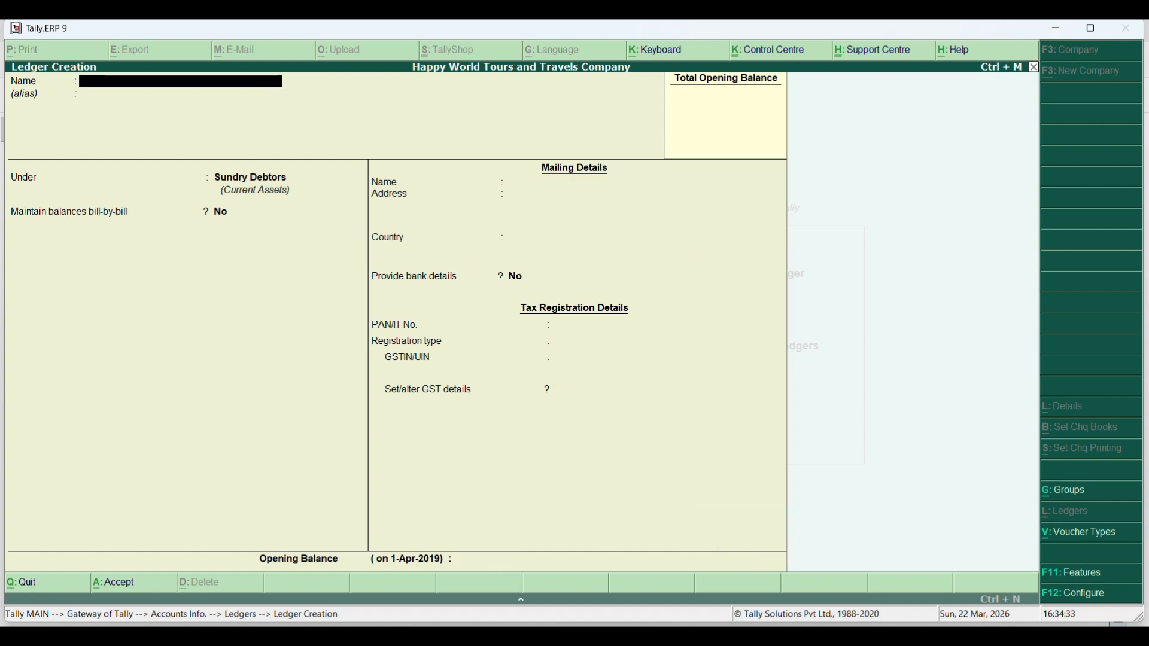
Name the new ledger Motor Cab Rent A/c and group it under Sales Accounts.
{"action": "type", "text": "Motora"}
{"action": "key", "text": "BackSpace"}
{"action": "type", "text": "Car"}
{"action": "type", "text": " Rent"}
{"action": "key", "text": "BackSpace"}
{"action": "key", "text": "BackSpace"}
{"action": "key", "text": "BackSpace"}
{"action": "key", "text": "BackSpace"}
{"action": "key", "text": "BackSpace"}
{"action": "type", "text": "b Rent A/c"}
{"action": "key", "text": "Return"}
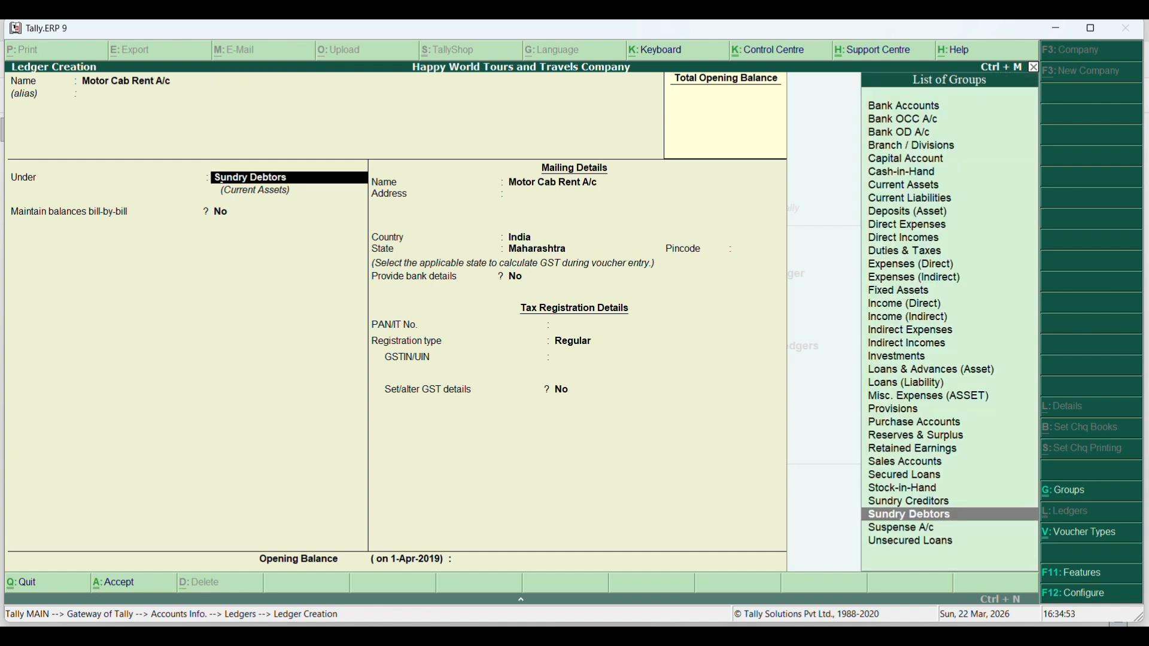
{"action": "type", "text": "sa"}
{"action": "key", "text": "Return"}
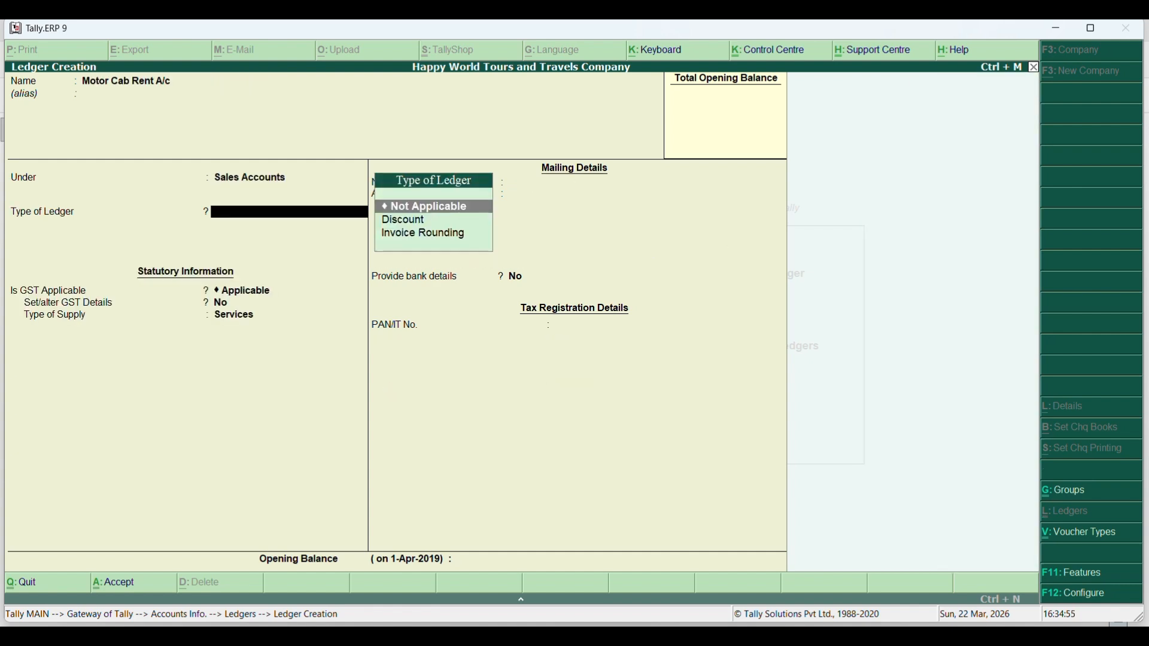
Keep the ledger type Not Applicable, enable GST details, leave description and HSN/SAC blank, and set the nature of transaction to Sales Taxable.
{"action": "key", "text": "Return"}
{"action": "type", "text": "yes"}
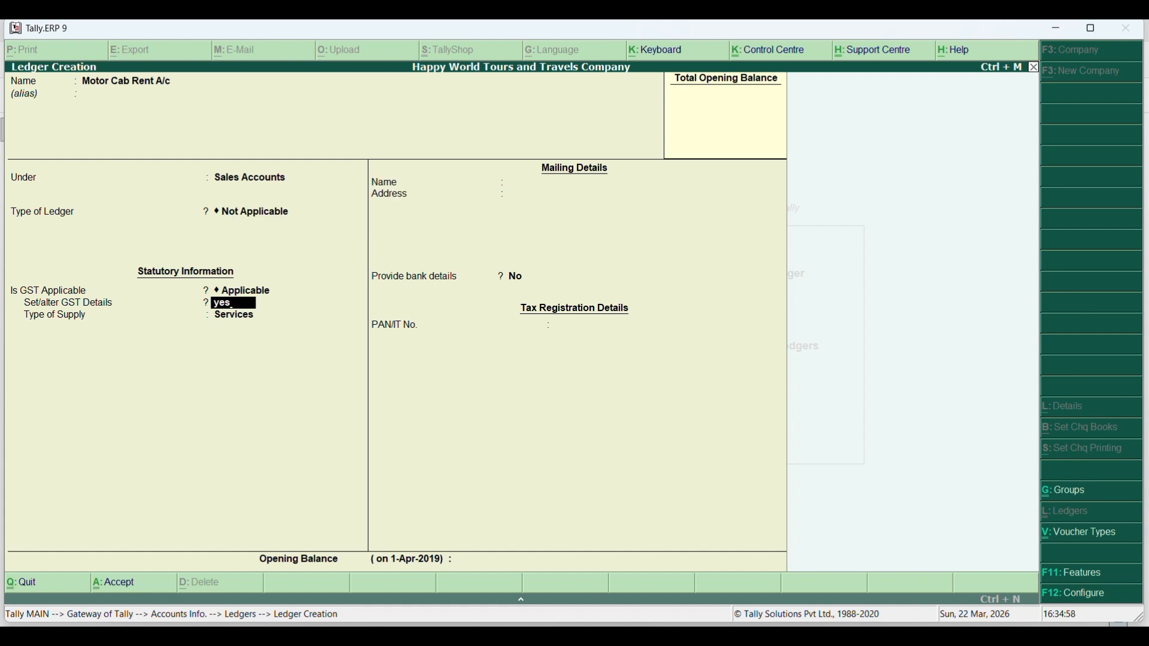
{"action": "key", "text": "Return"}
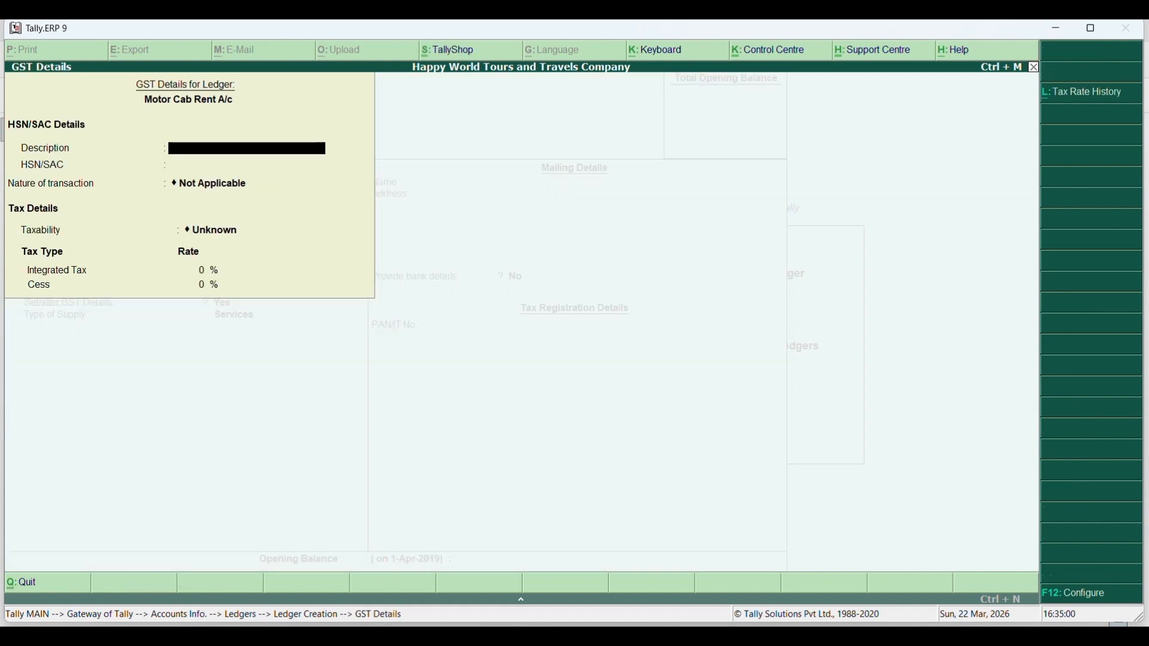
{"action": "key", "text": "Return"}
{"action": "key", "text": "Return"}
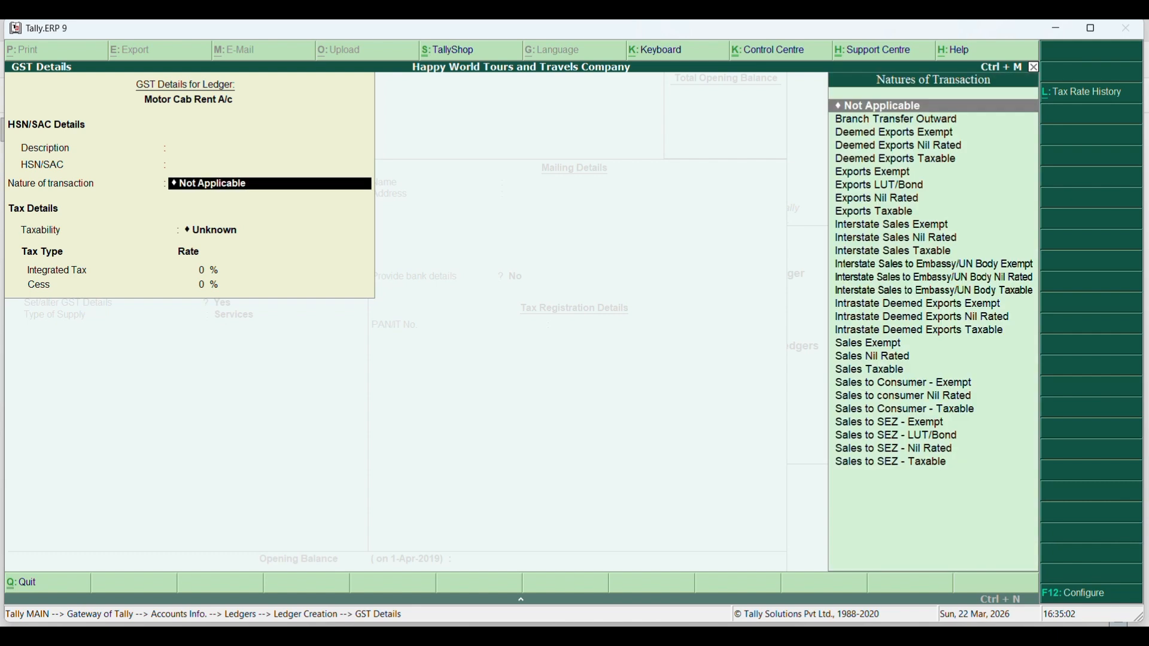
{"action": "type", "text": "Sales"}
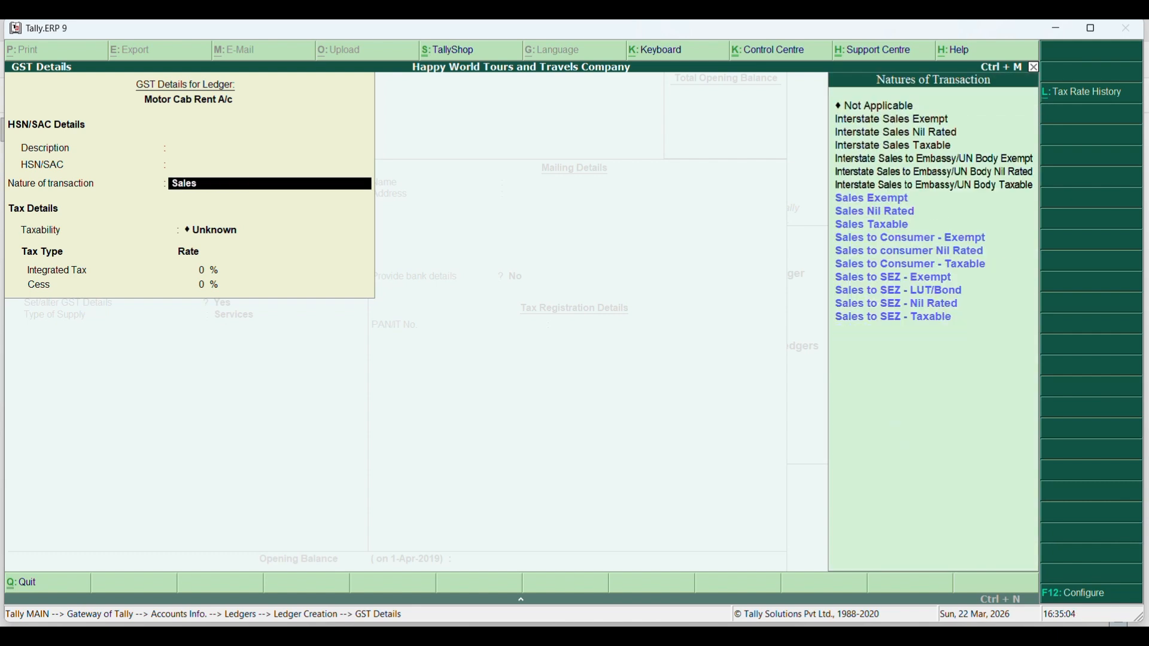
{"action": "key", "text": "Down"}
{"action": "key", "text": "Down"}
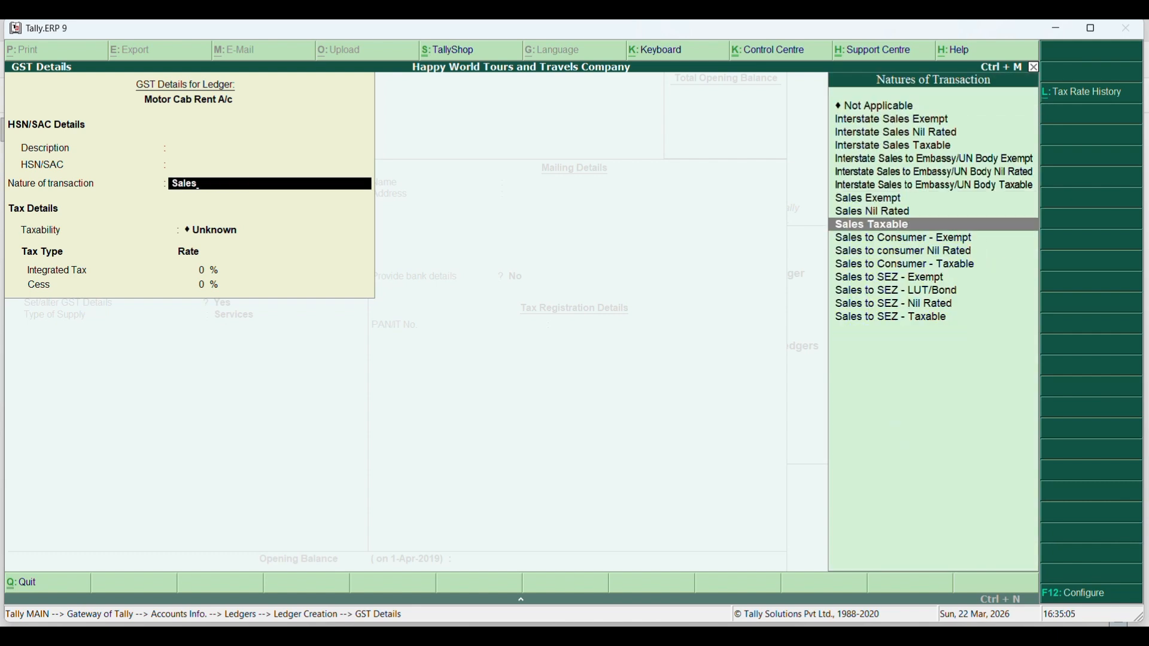
{"action": "key", "text": "Return"}
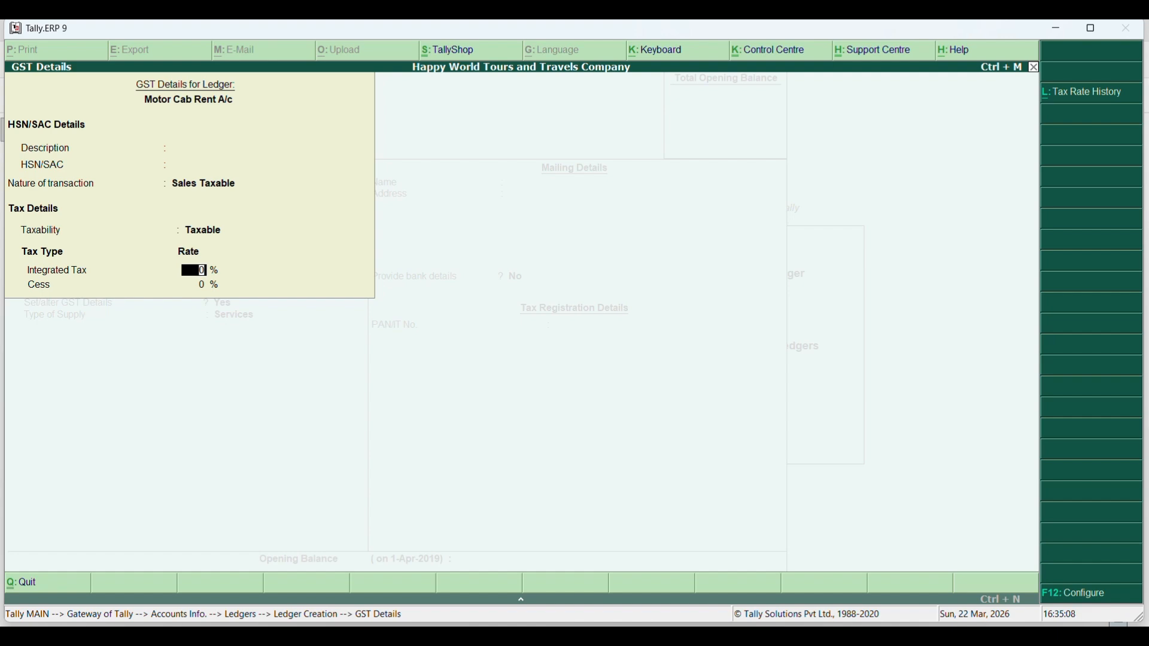
Check the motor cab GST rate in SYJC.pdf, set Integrated Tax to 5%, and save the Motor Cab Rent A/c ledger with supply type Services.
{"action": "key", "text": "alt+Tab"}
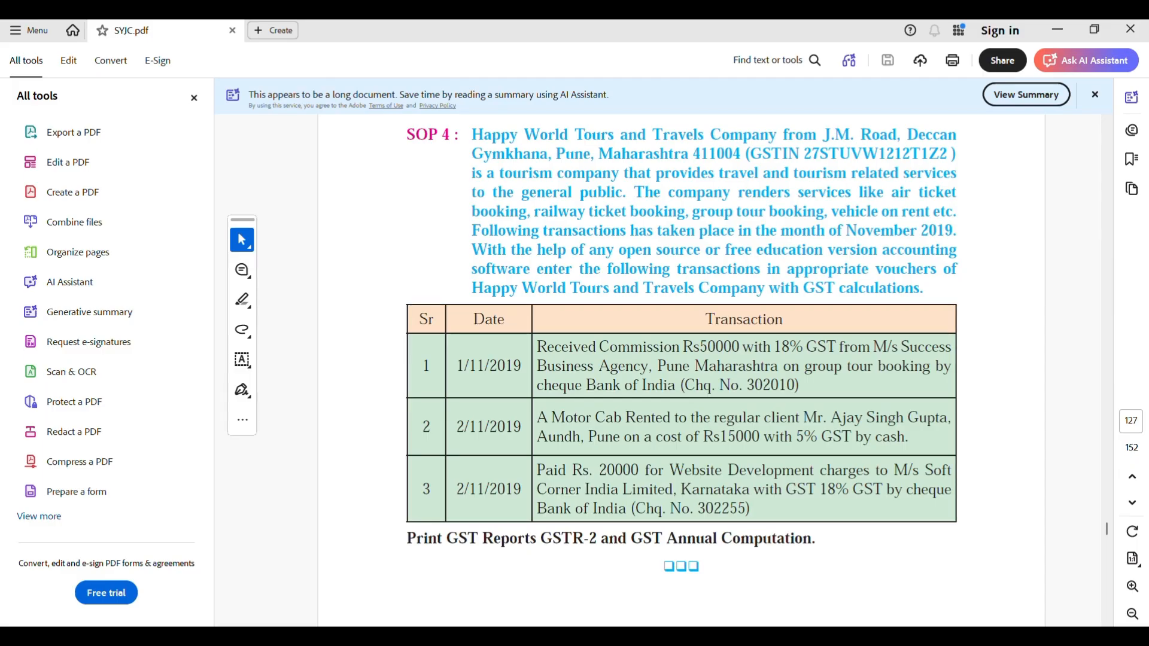
{"action": "key", "text": "alt+Tab"}
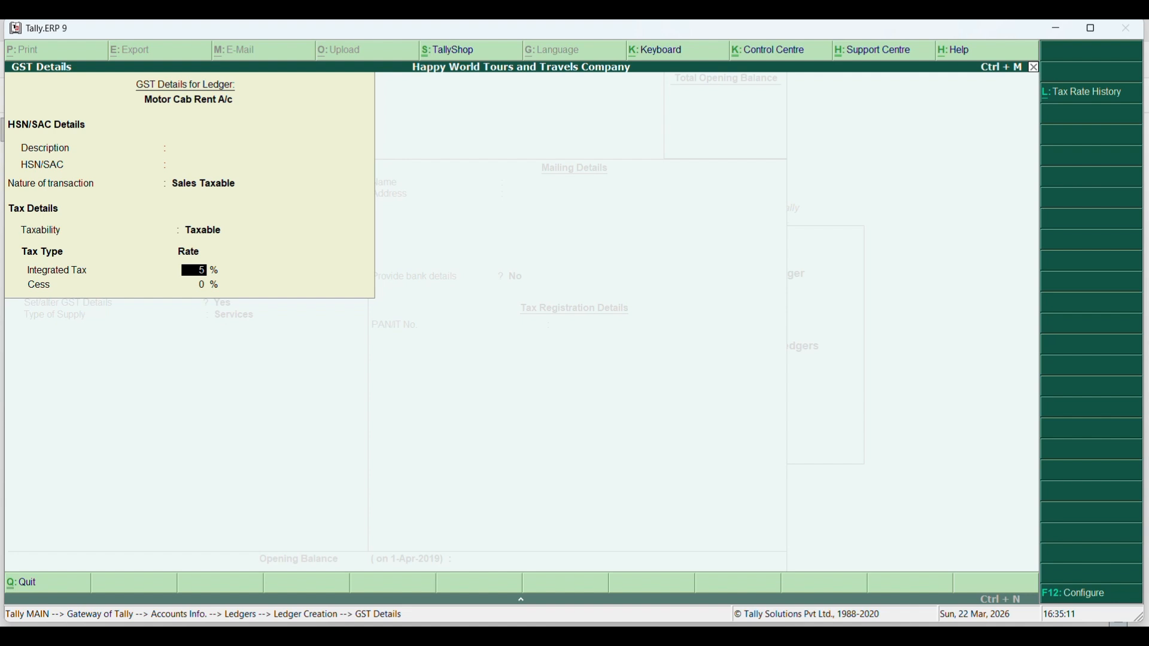
{"action": "key", "text": "Return"}
{"action": "key", "text": "Return"}
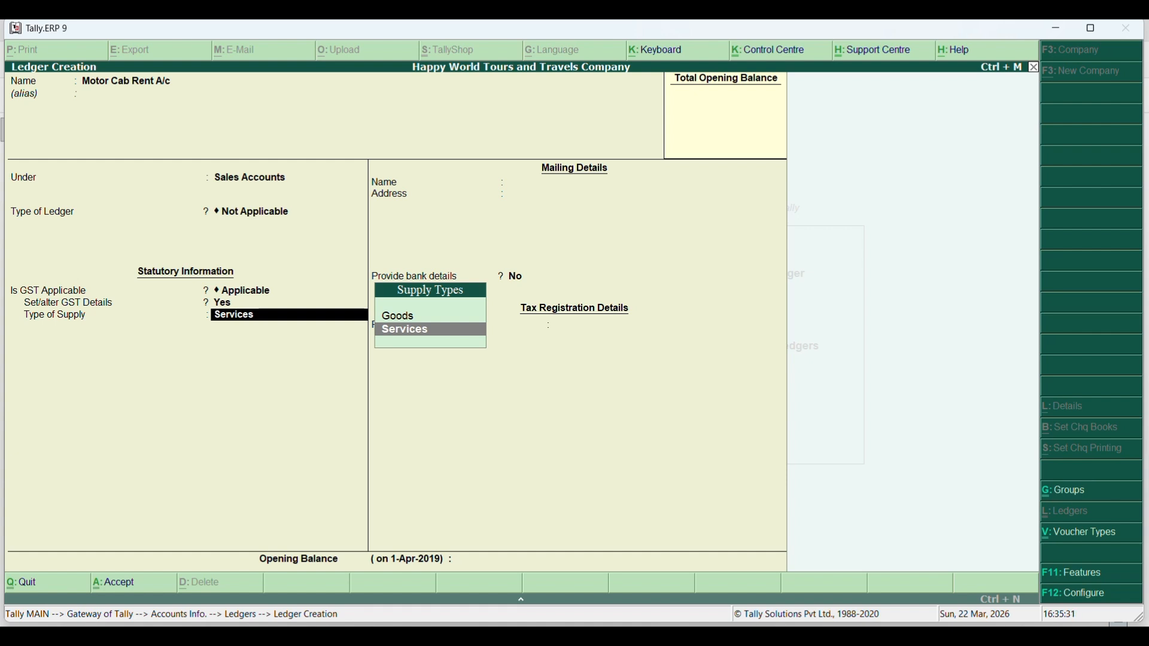
{"action": "key", "text": "Return"}
{"action": "key", "text": "Return"}
{"action": "key", "text": "Return"}
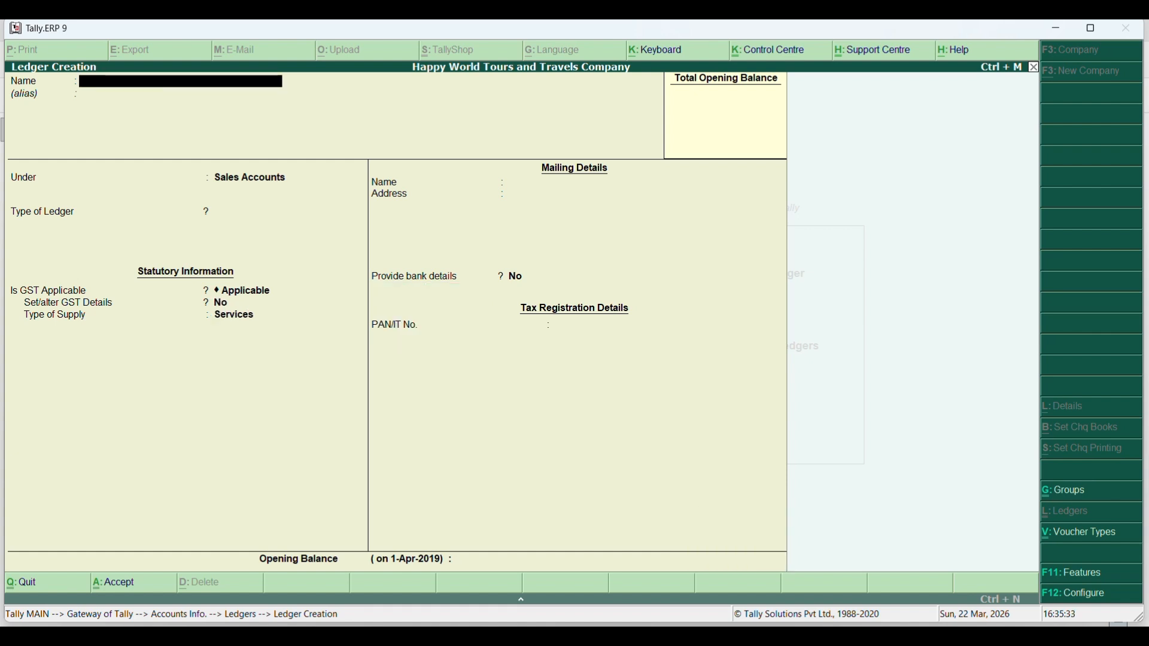
Leave ledger creation and start a sales voucher dated 2-11-2019.
{"action": "key", "text": "Escape"}
{"action": "key", "text": "Return"}
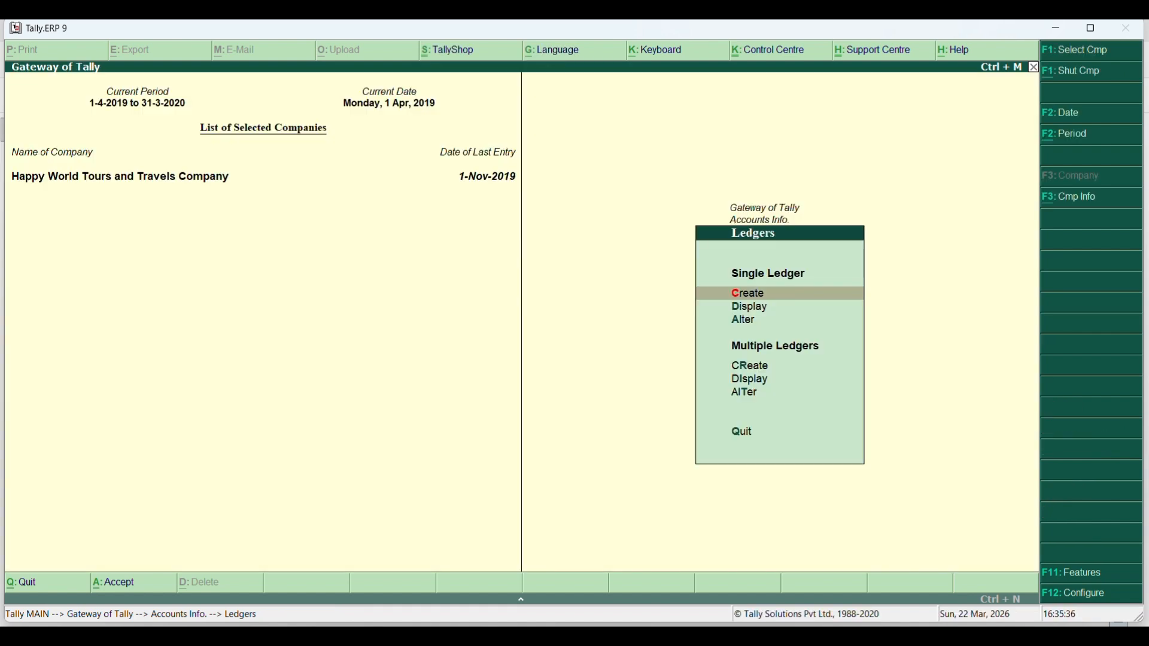
{"action": "key", "text": "Escape"}
{"action": "key", "text": "Escape"}
{"action": "key", "text": "Down"}
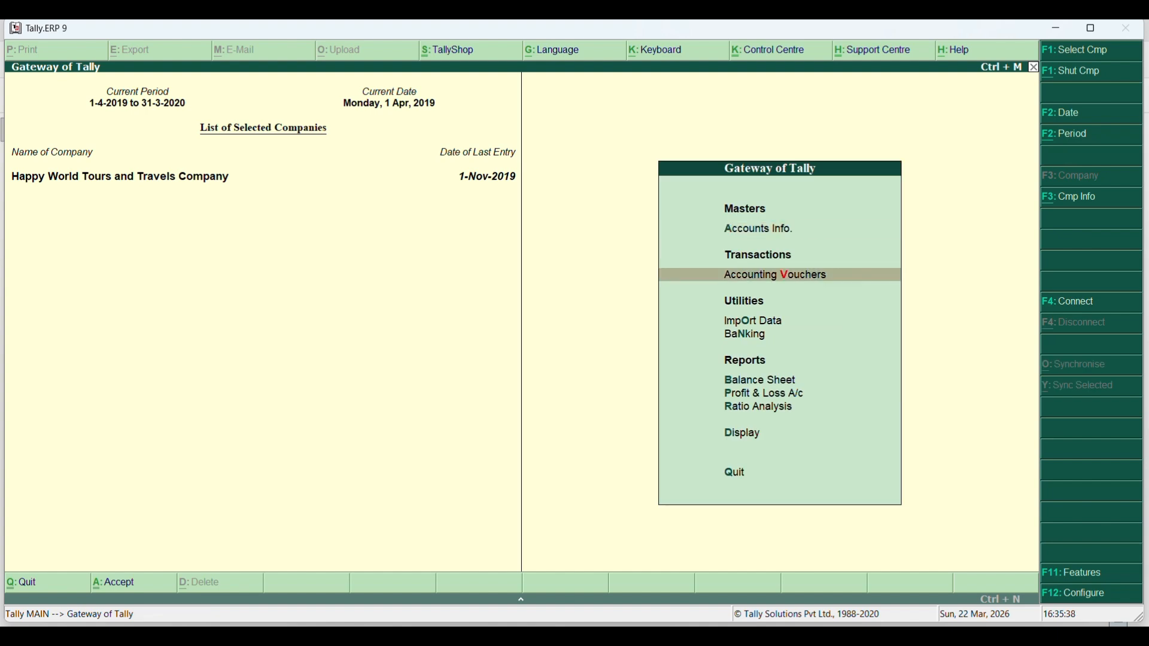
{"action": "key", "text": "Return"}
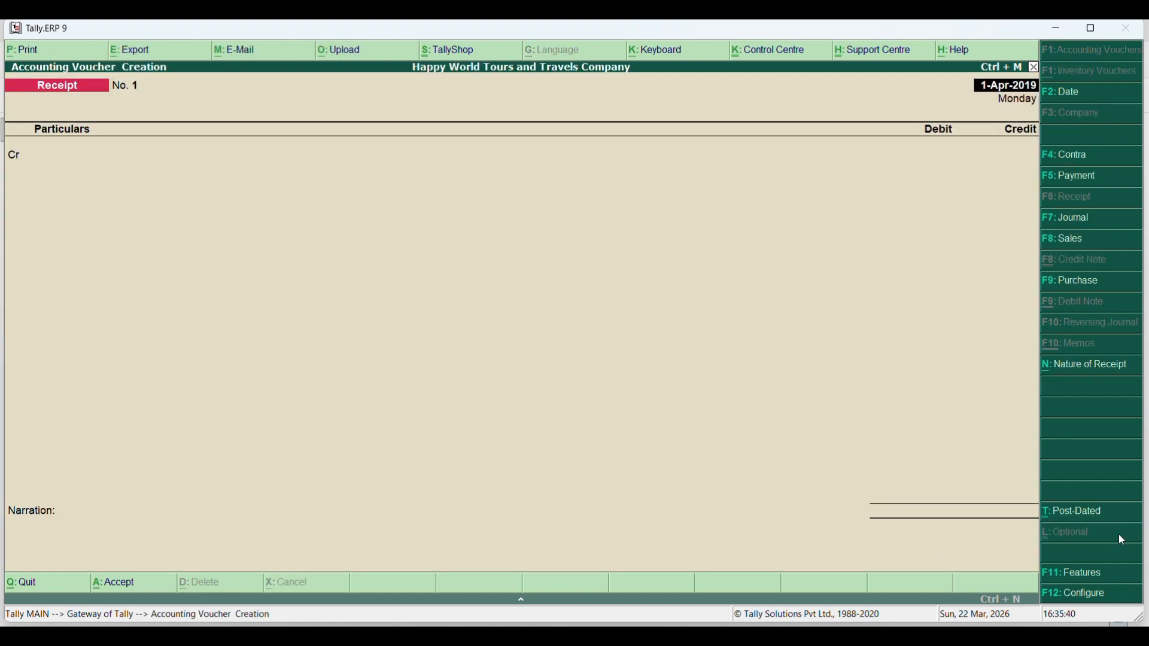
{"action": "left_click", "coordinate": [1073, 242]}
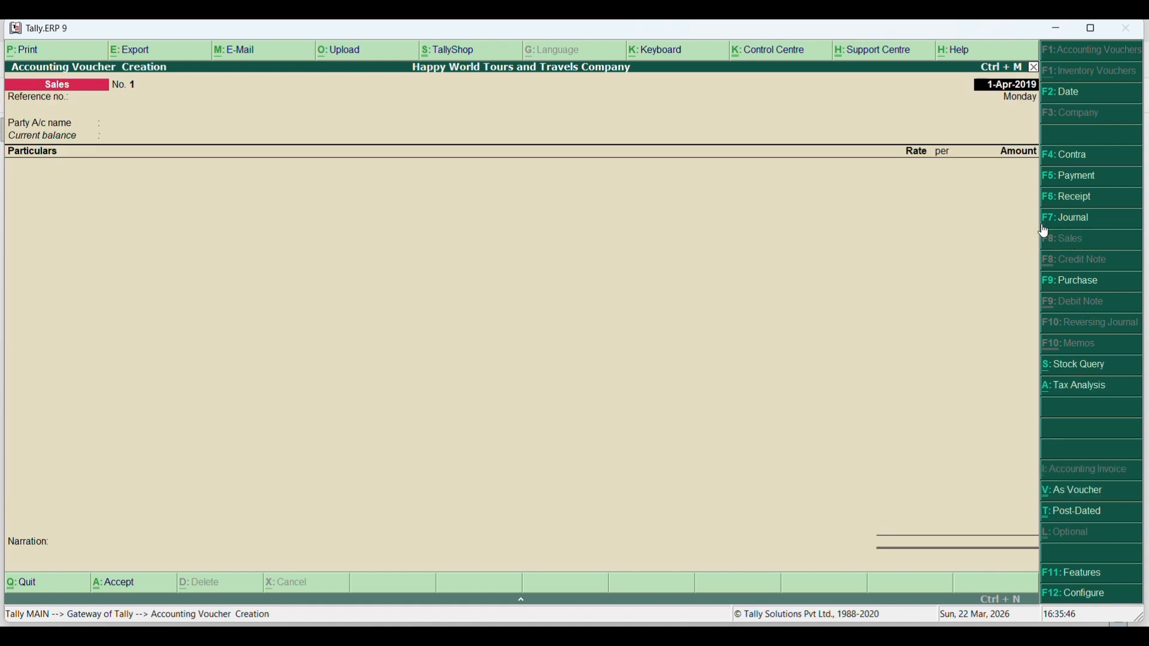
{"action": "type", "text": "2-11-2019"}
{"action": "key", "text": "Return"}
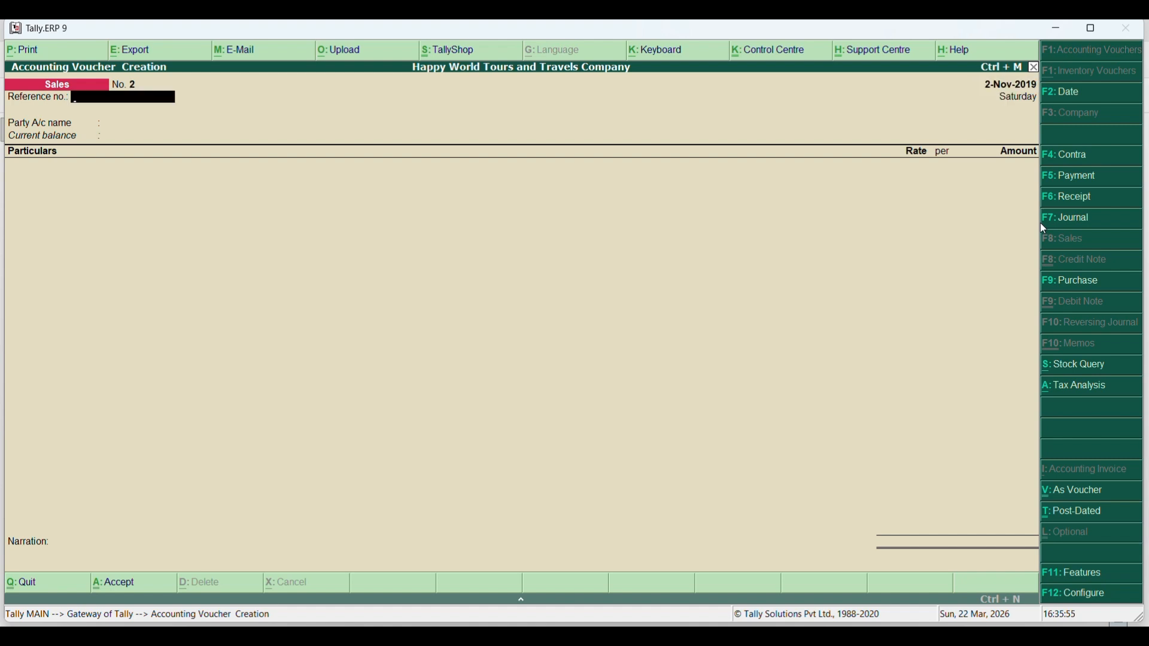
Leave the sales voucher's reference number blank and select the motor cab client as the party account.
{"action": "key", "text": "Return"}
{"action": "key", "text": "Down"}
{"action": "key", "text": "Down"}
{"action": "key", "text": "Return"}
Leave the despatch and order details blank and accept the client's buyer details unchanged.
{"action": "key", "text": "Return"}
{"action": "key", "text": "Return"}
{"action": "key", "text": "Return"}
{"action": "key", "text": "Return"}
{"action": "key", "text": "Return"}
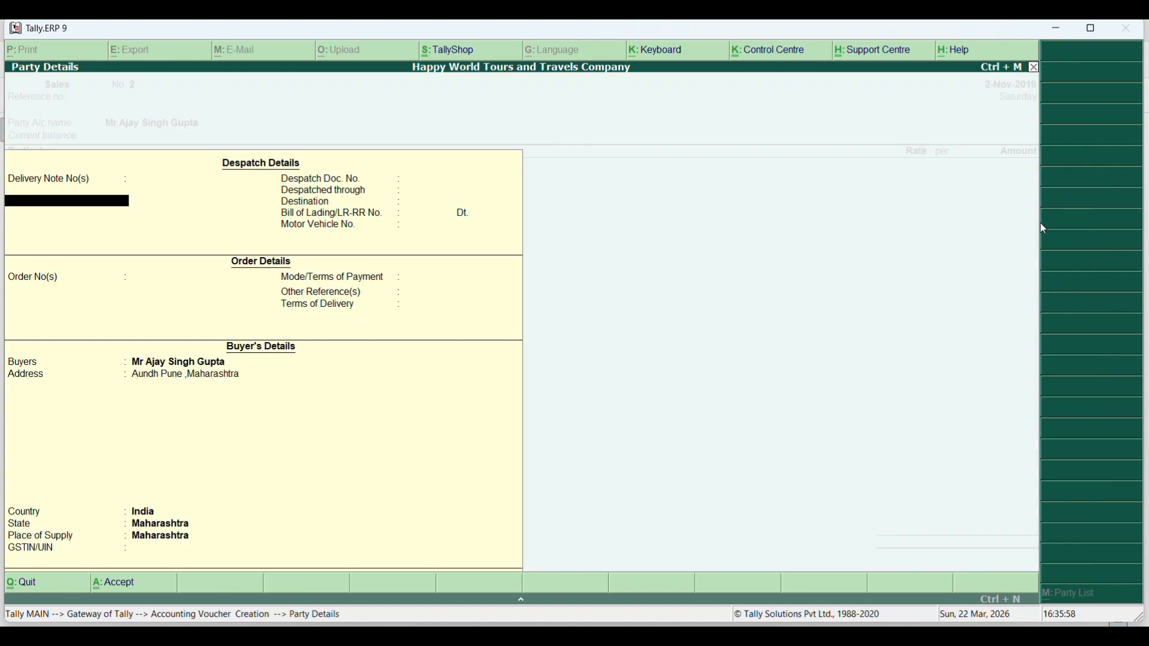
{"action": "key", "text": "Return"}
{"action": "key", "text": "Return"}
{"action": "key", "text": "Return"}
{"action": "key", "text": "Return"}
{"action": "key", "text": "Return"}
{"action": "key", "text": "Return"}
{"action": "key", "text": "Return"}
{"action": "key", "text": "Return"}
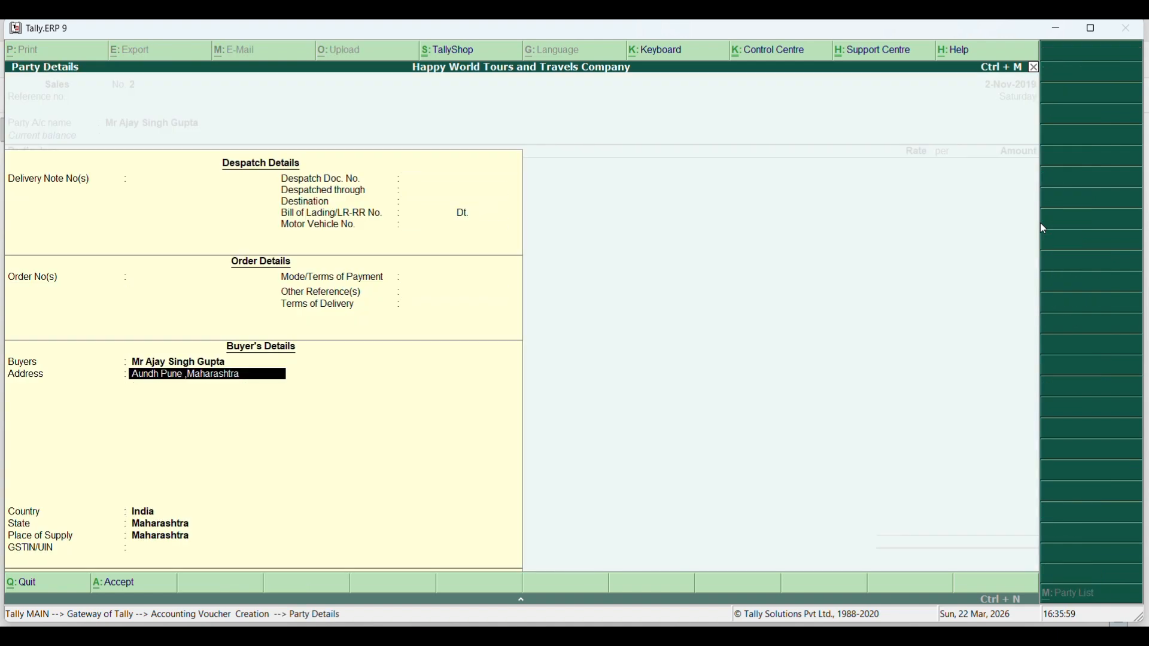
{"action": "key", "text": "Return"}
{"action": "key", "text": "Return"}
{"action": "key", "text": "Return"}
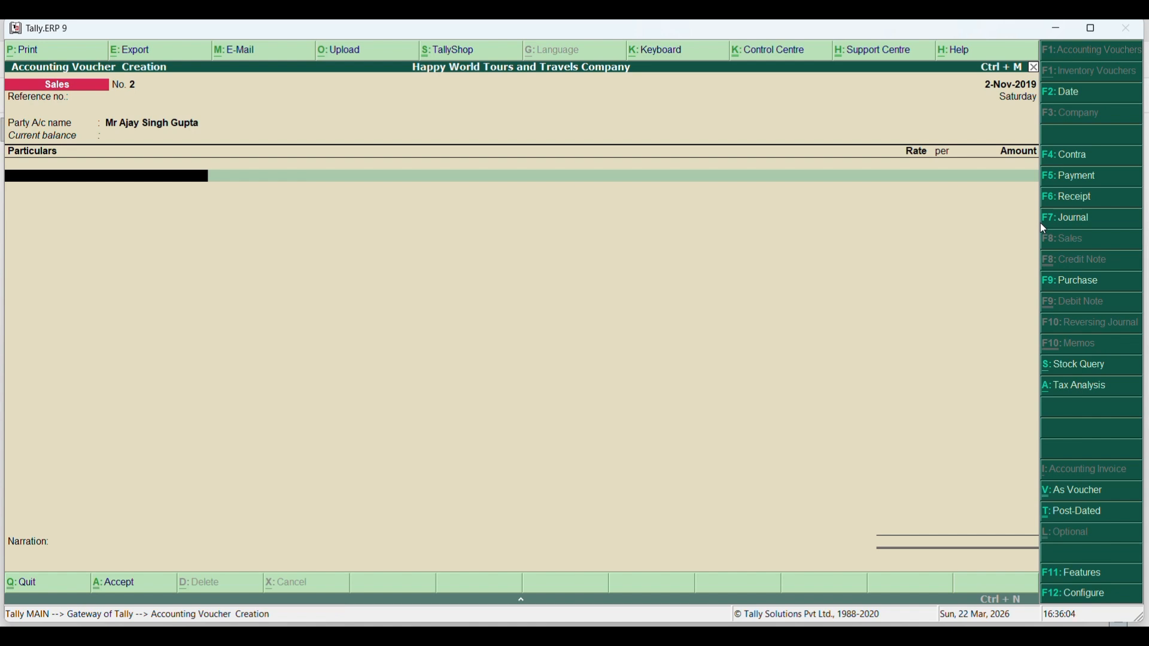
Add Motor Cab Rent A/c for 15000 to the sales voucher, followed by CGST and SGST at their calculated amounts.
{"action": "type", "text": "M"}
{"action": "key", "text": "Return"}
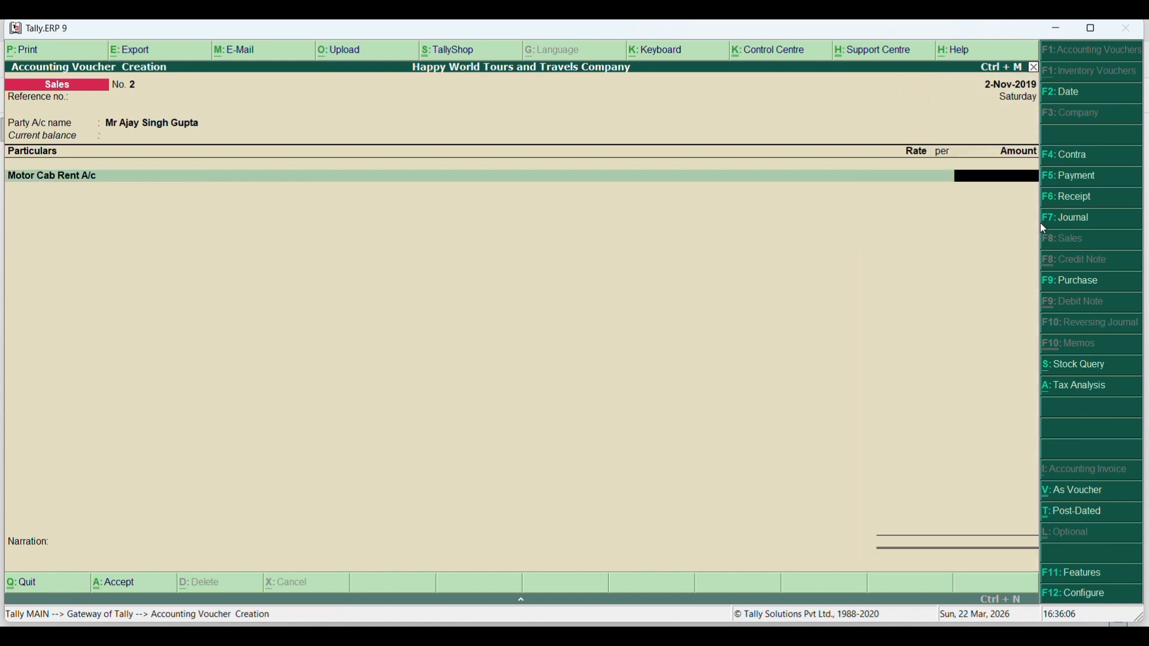
{"action": "type", "text": "15000"}
{"action": "key", "text": "Return"}
{"action": "type", "text": "C"}
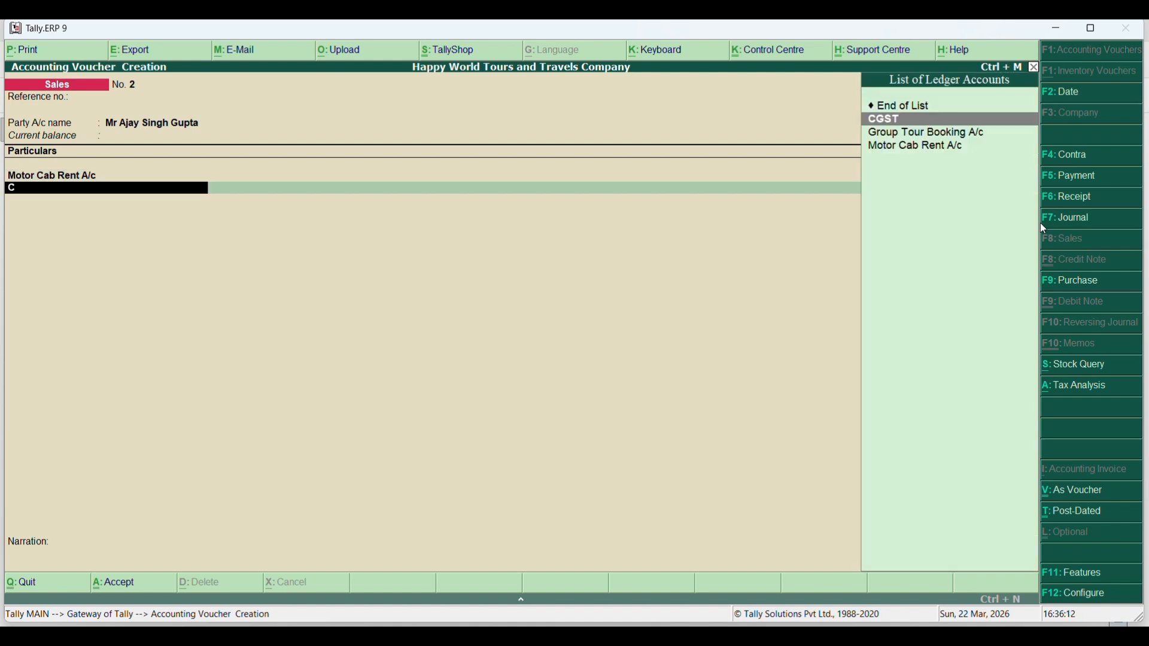
{"action": "key", "text": "Return"}
{"action": "key", "text": "Return"}
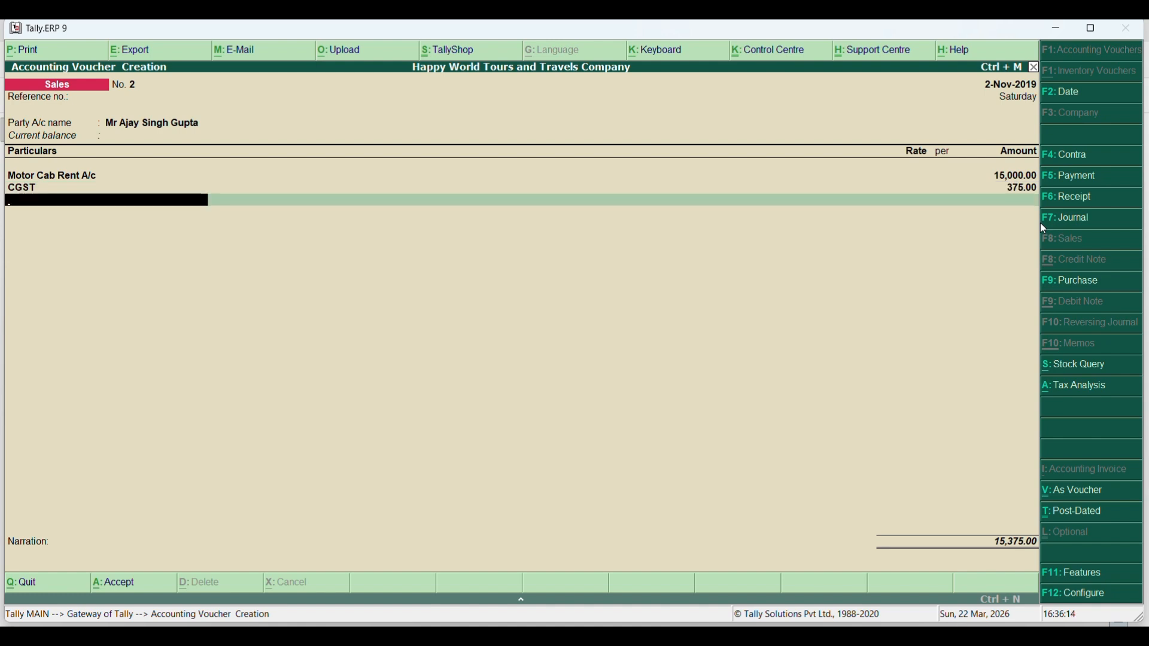
{"action": "type", "text": "S"}
{"action": "key", "text": "Return"}
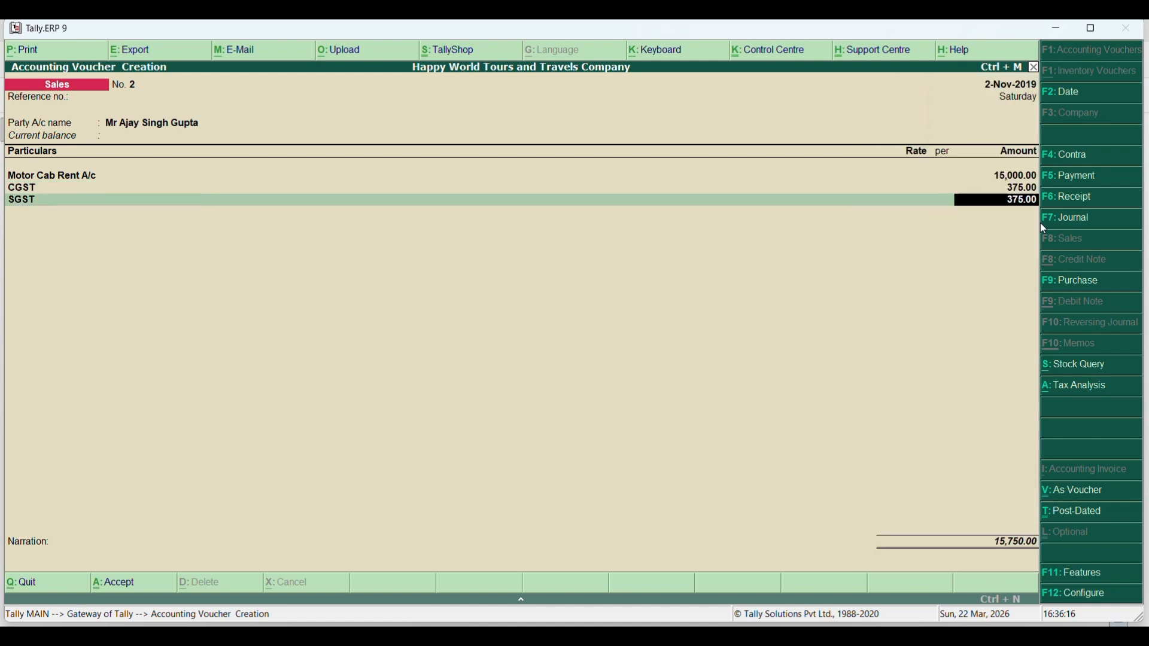
Review the sales voucher's tax analysis, then leave the narration blank and save the voucher.
{"action": "left_click", "coordinate": [1096, 395]}
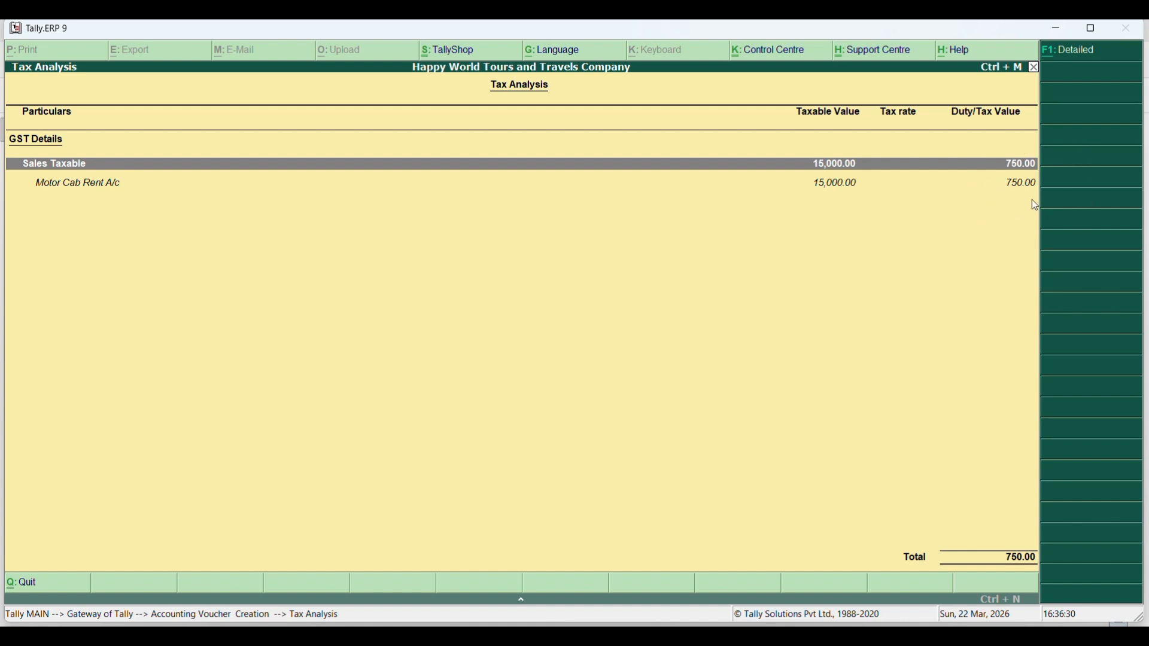
{"action": "key", "text": "Escape"}
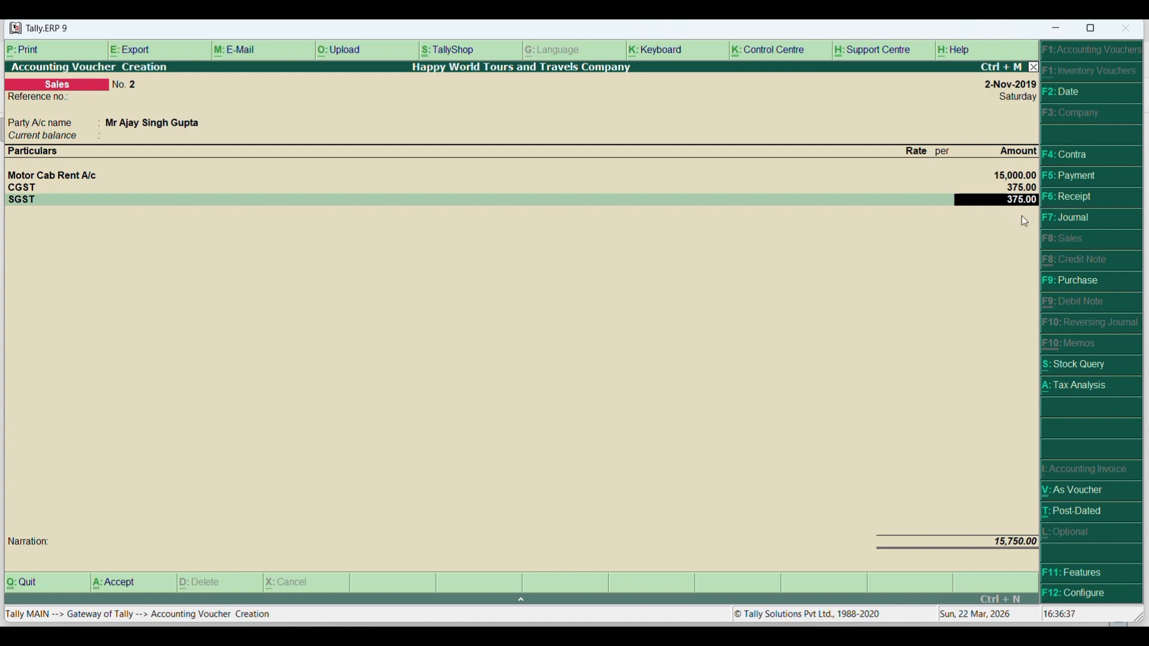
{"action": "key", "text": "Return"}
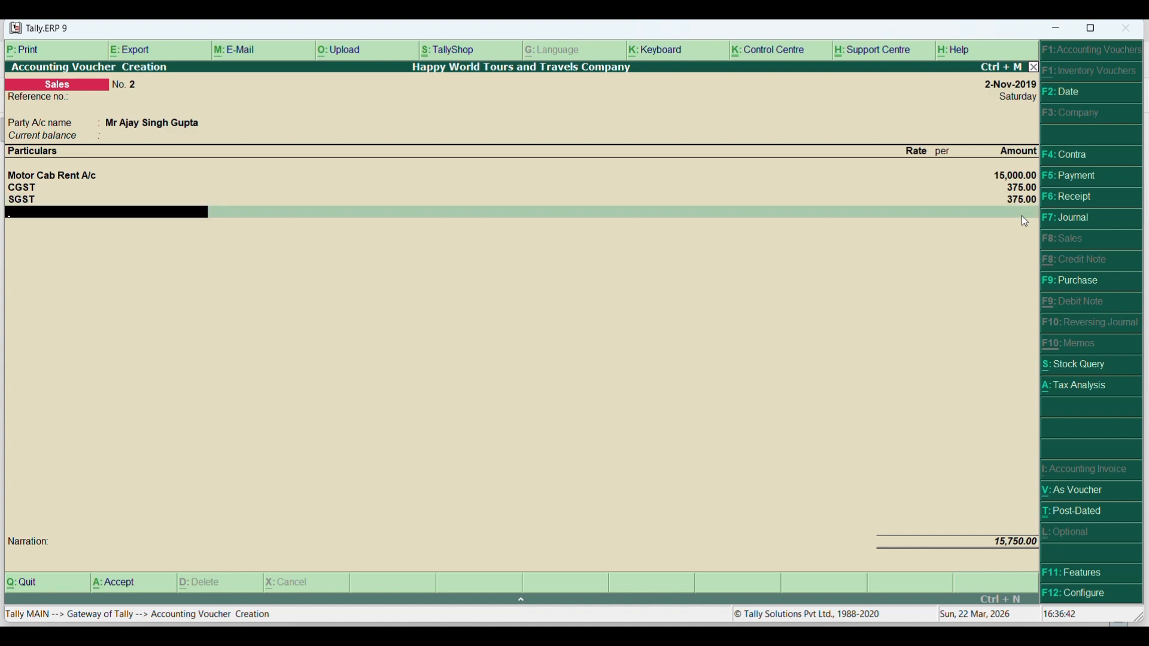
{"action": "key", "text": "Return"}
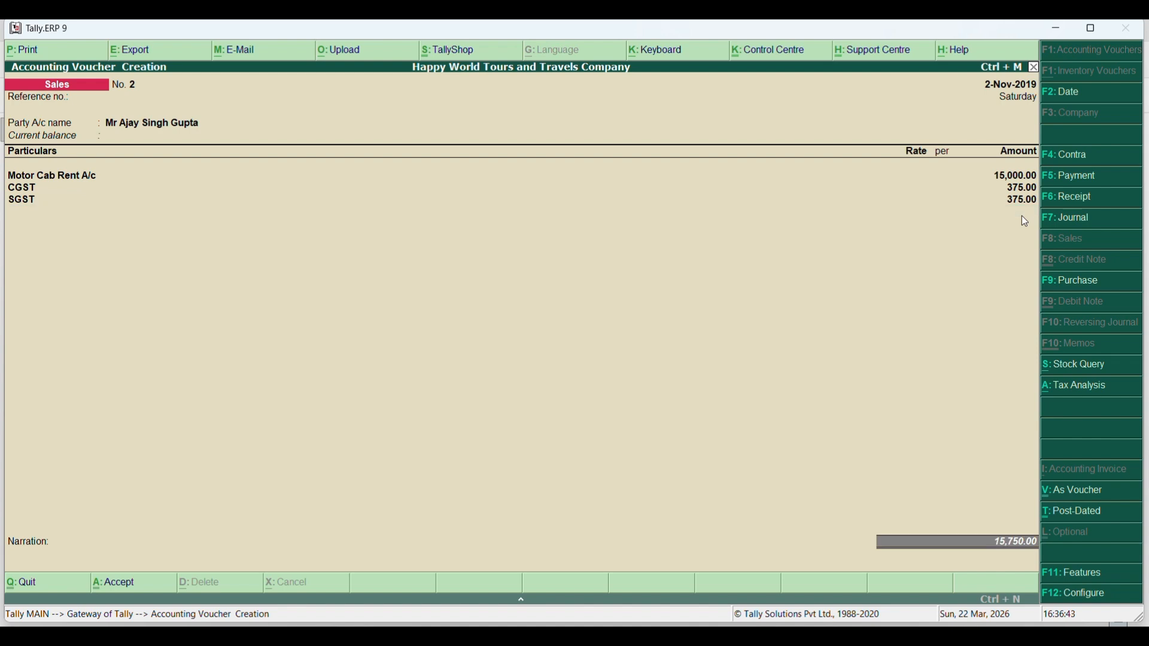
{"action": "key", "text": "Return"}
{"action": "key", "text": "Return"}
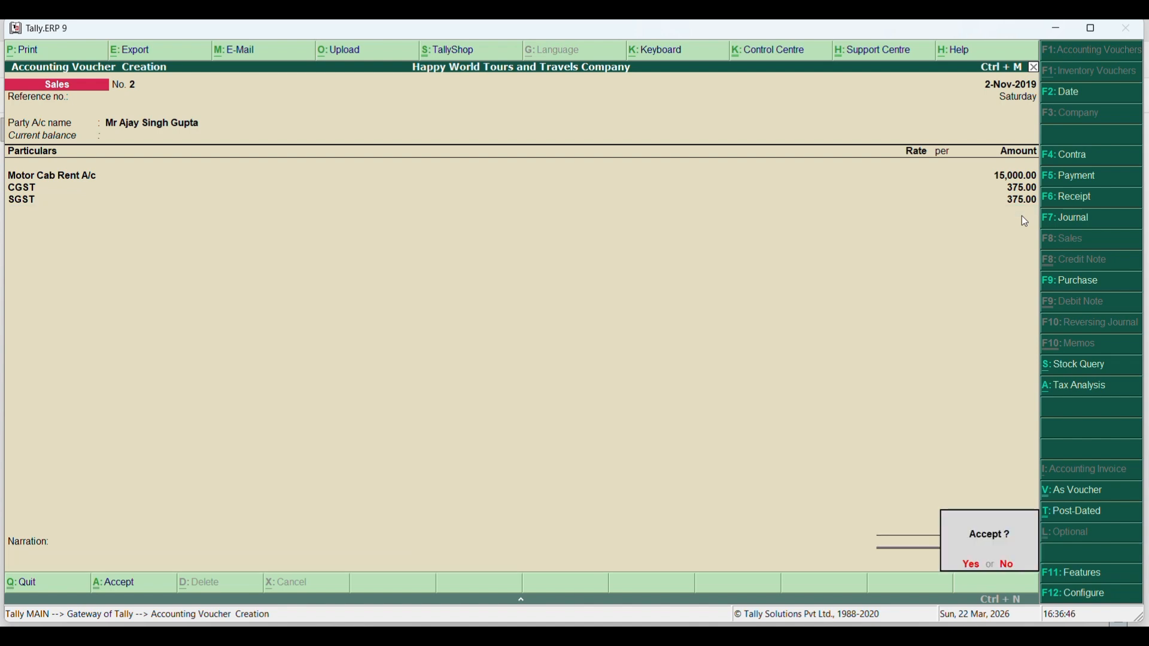
{"action": "key", "text": "Return"}
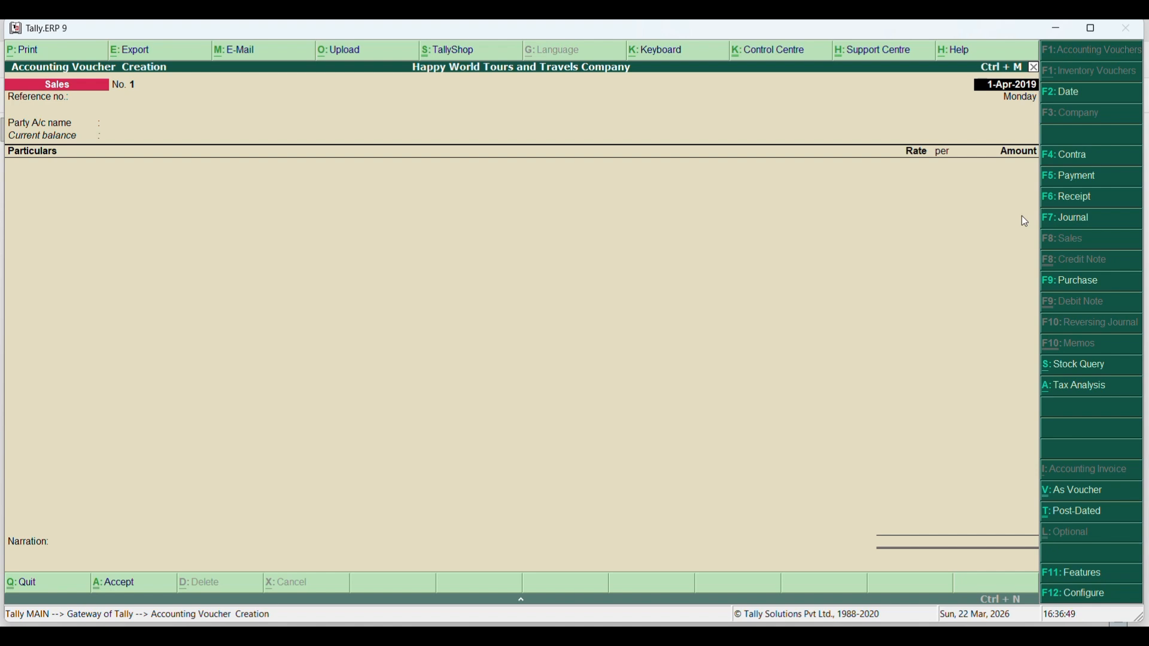
Start a receipt voucher dated 2-Nov-2019 and credit the motor cab client's account with 15750.
{"action": "left_click", "coordinate": [1090, 201]}
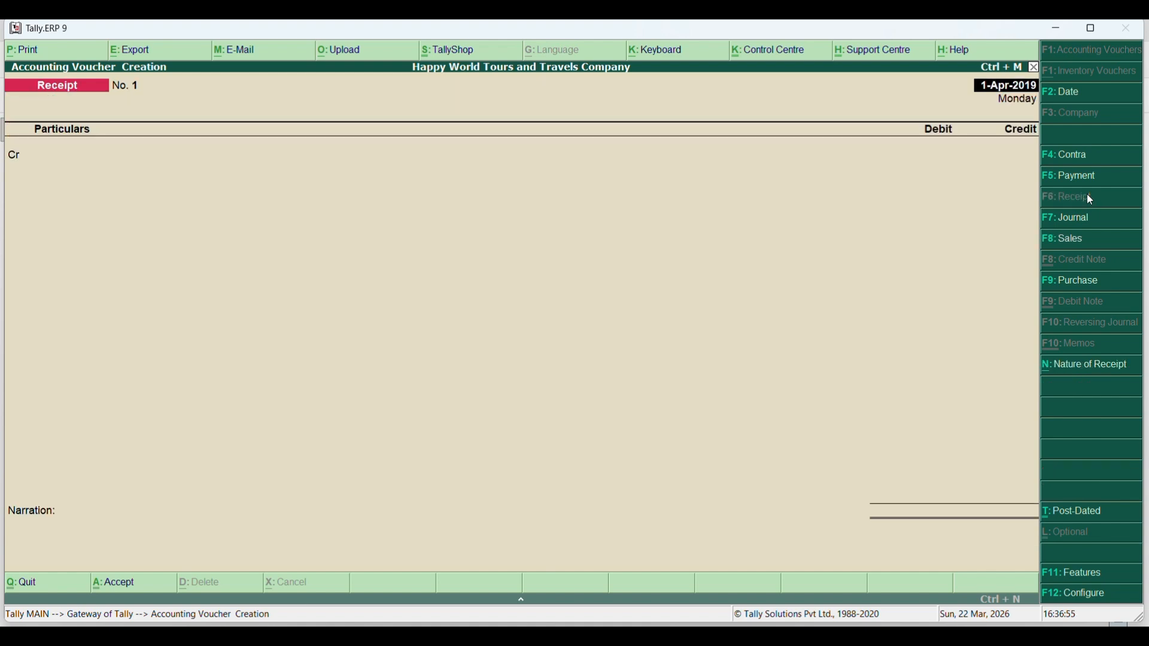
{"action": "type", "text": "2-11-2018"}
{"action": "key", "text": "Return"}
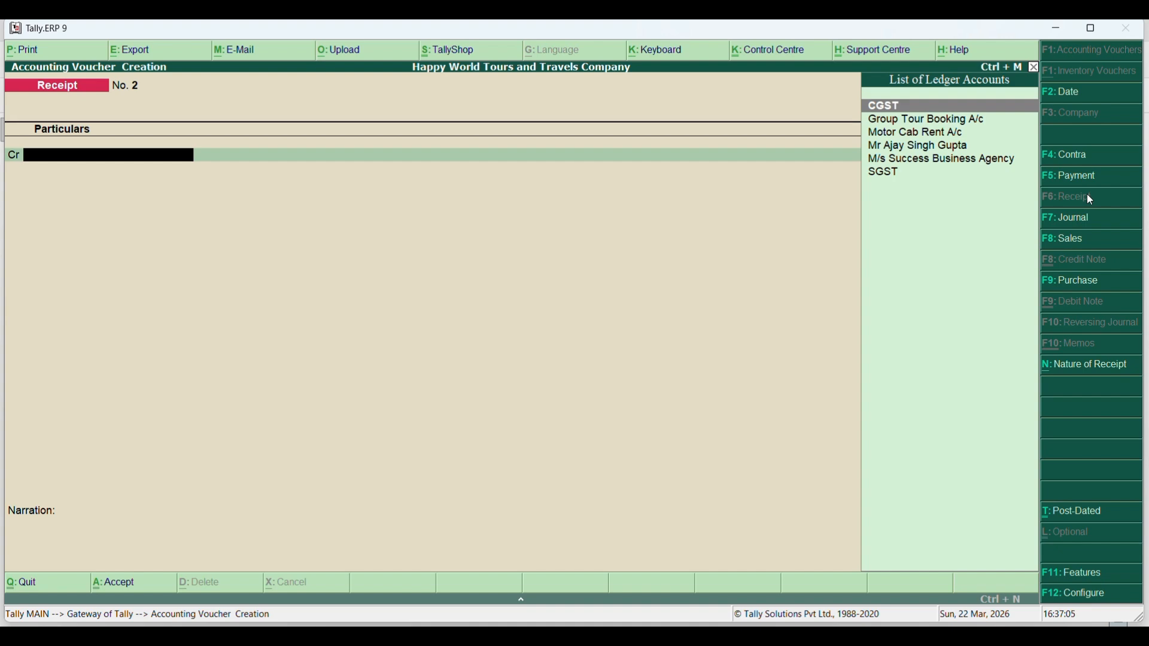
{"action": "key", "text": "Down"}
{"action": "key", "text": "Down"}
{"action": "key", "text": "Down"}
{"action": "key", "text": "Return"}
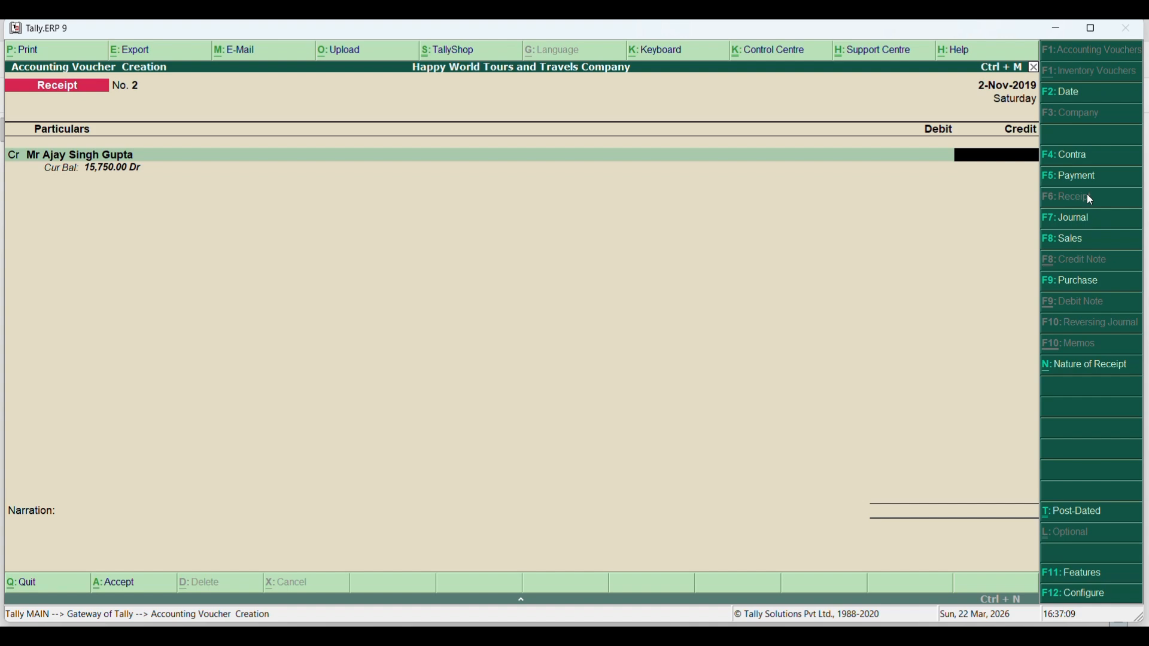
{"action": "type", "text": "15750"}
{"action": "key", "text": "Return"}
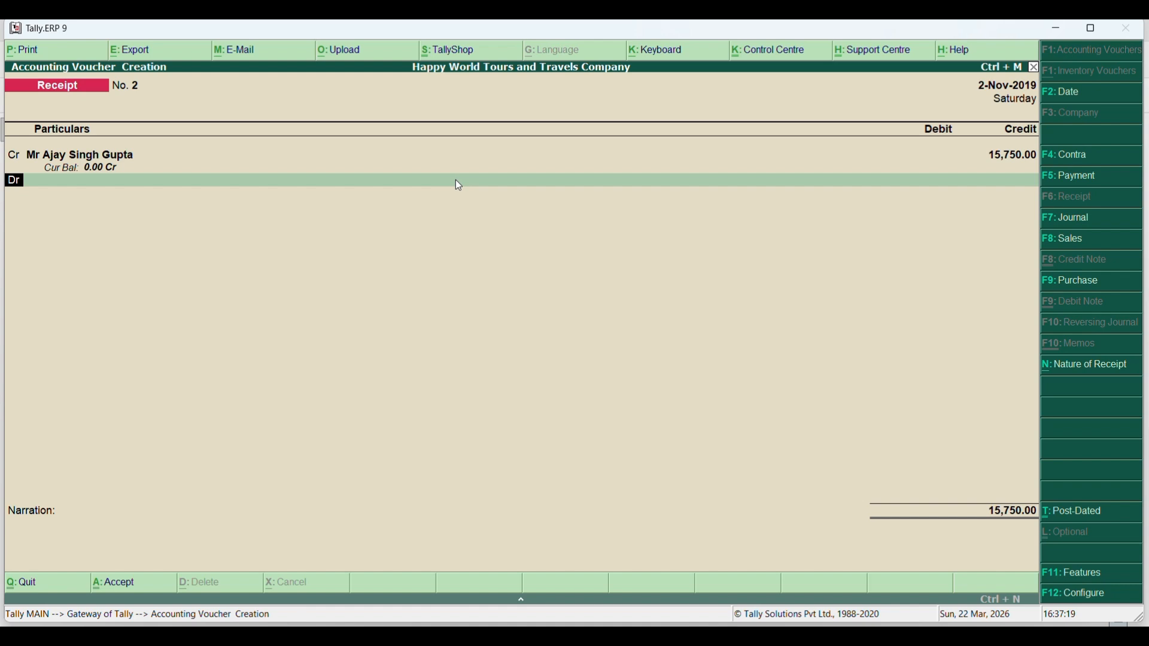
Debit Cash for 15,750.00, leave the narration blank and save the receipt voucher.
{"action": "key", "text": "Return"}
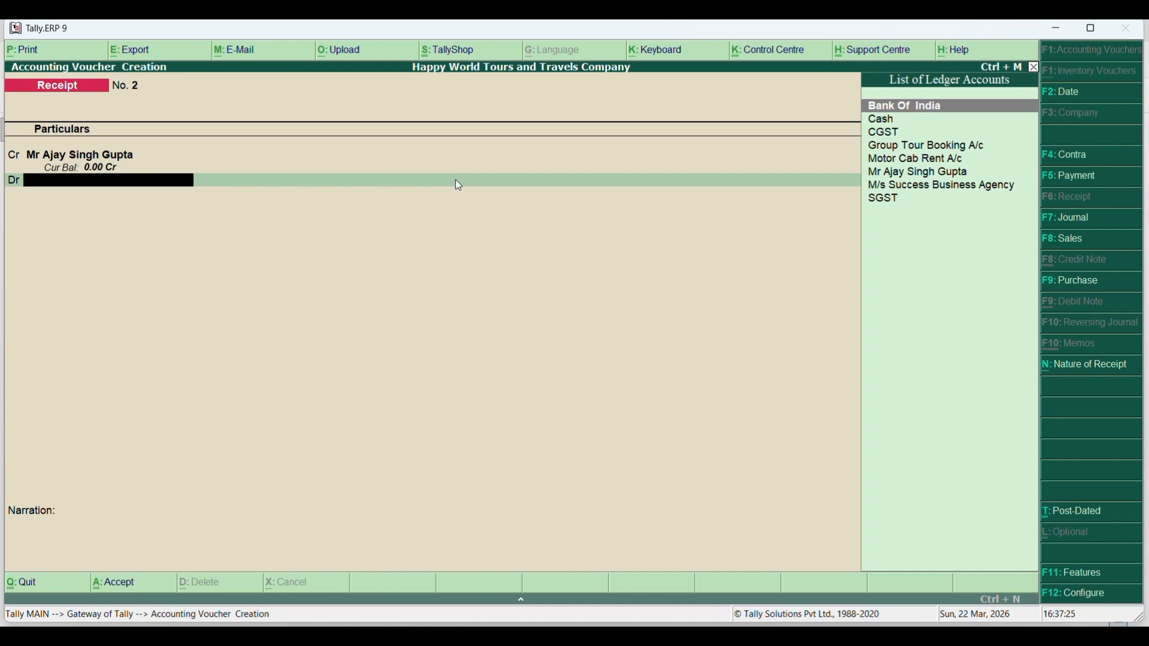
{"action": "type", "text": "Ca"}
{"action": "key", "text": "Return"}
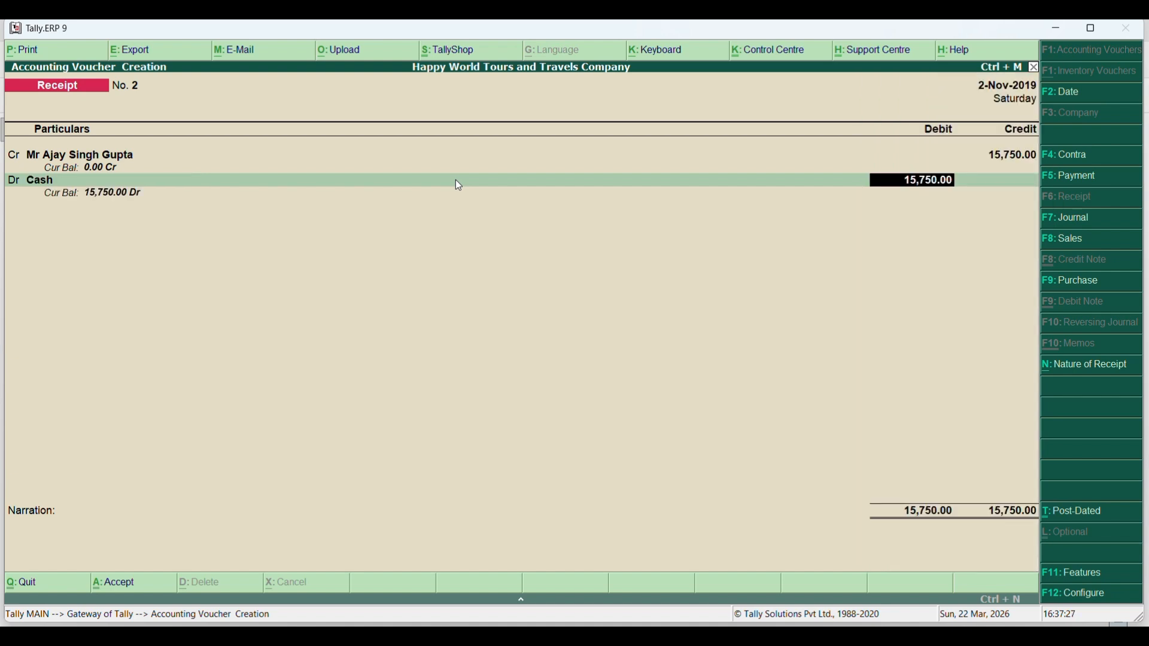
{"action": "key", "text": "Return"}
{"action": "key", "text": "Return"}
{"action": "key", "text": "Return"}
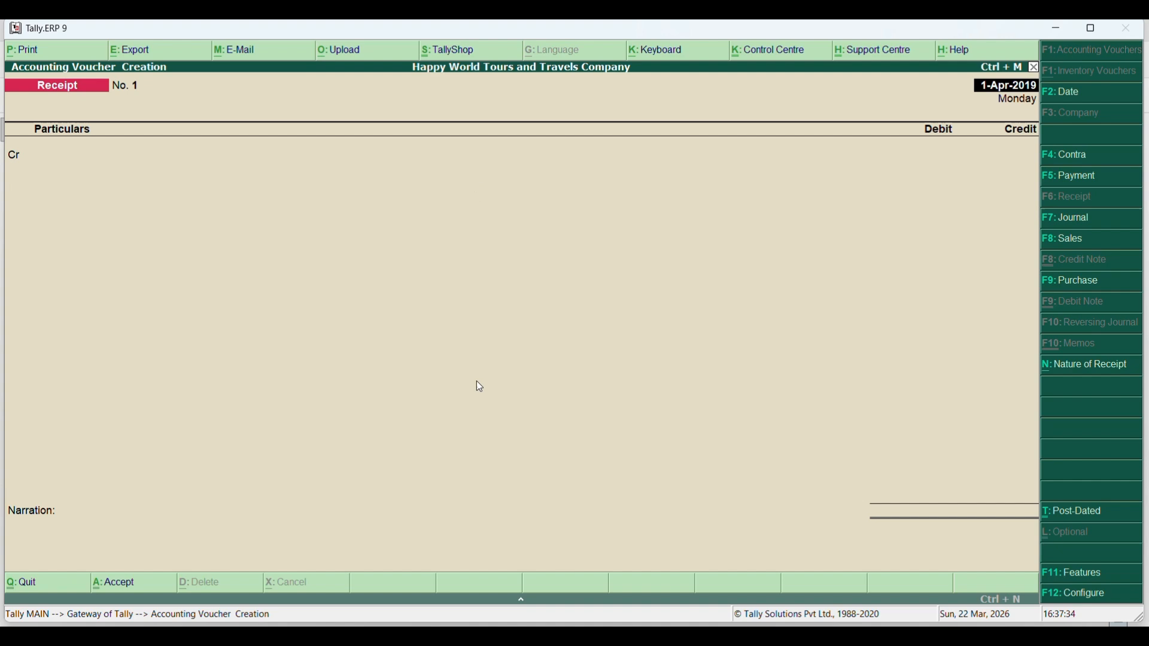
Check the third SOP 4 transaction in SYJC.pdf and return to Tally.ERP 9 to start a new single ledger.
{"action": "left_click", "coordinate": [846, 636]}
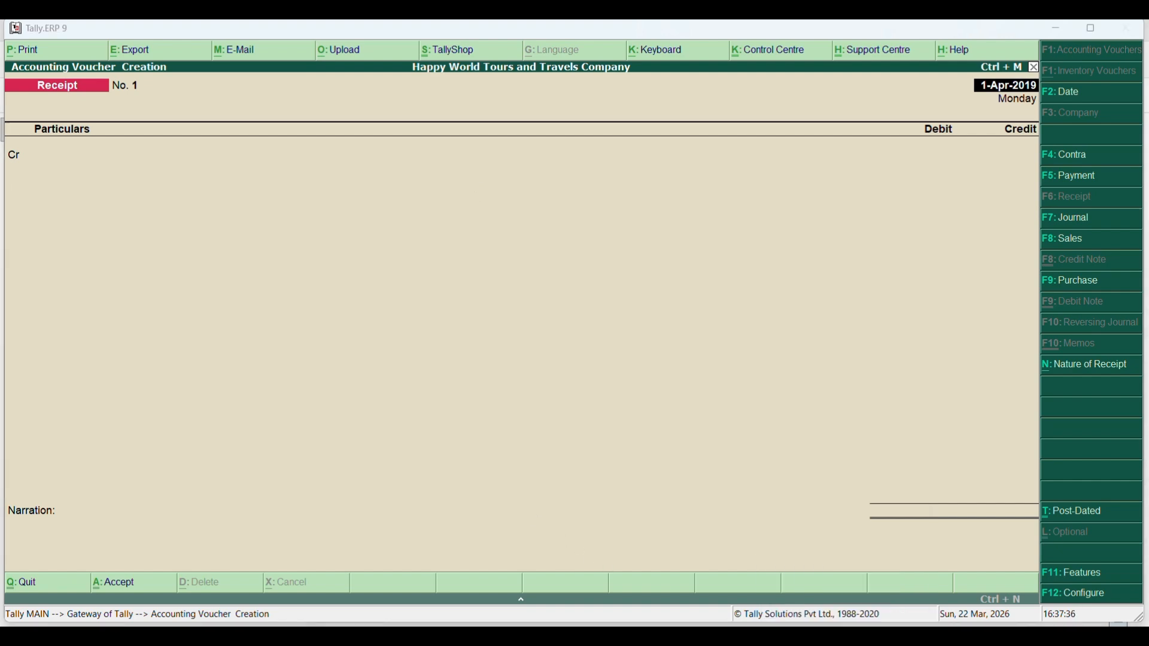
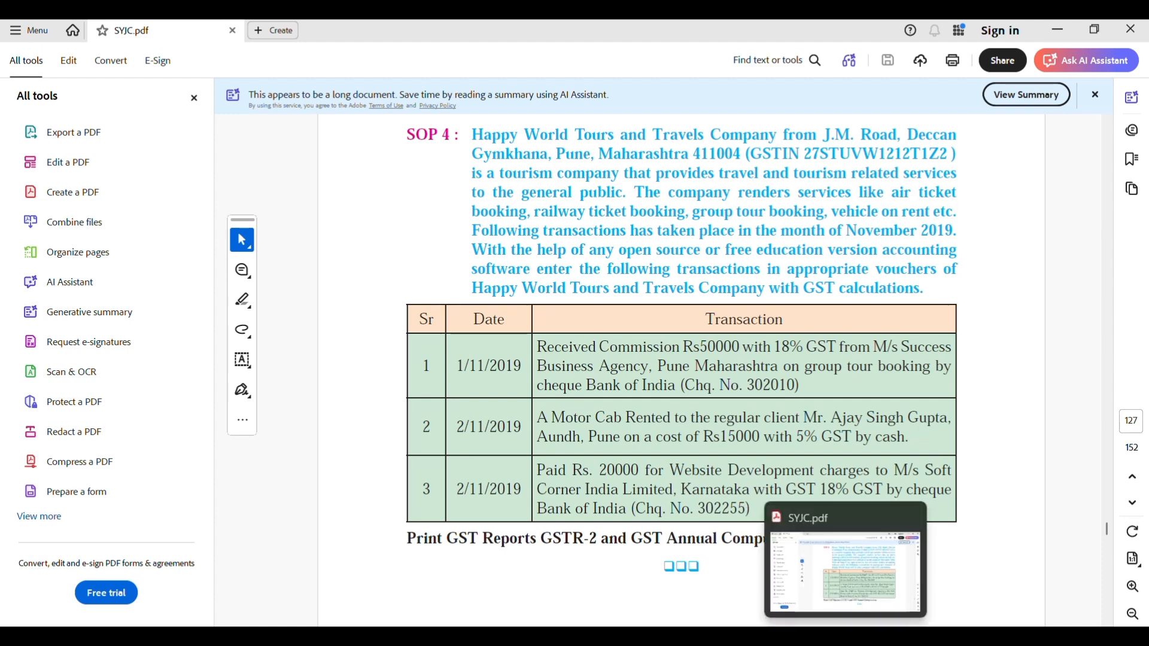
{"action": "left_click", "coordinate": [875, 638]}
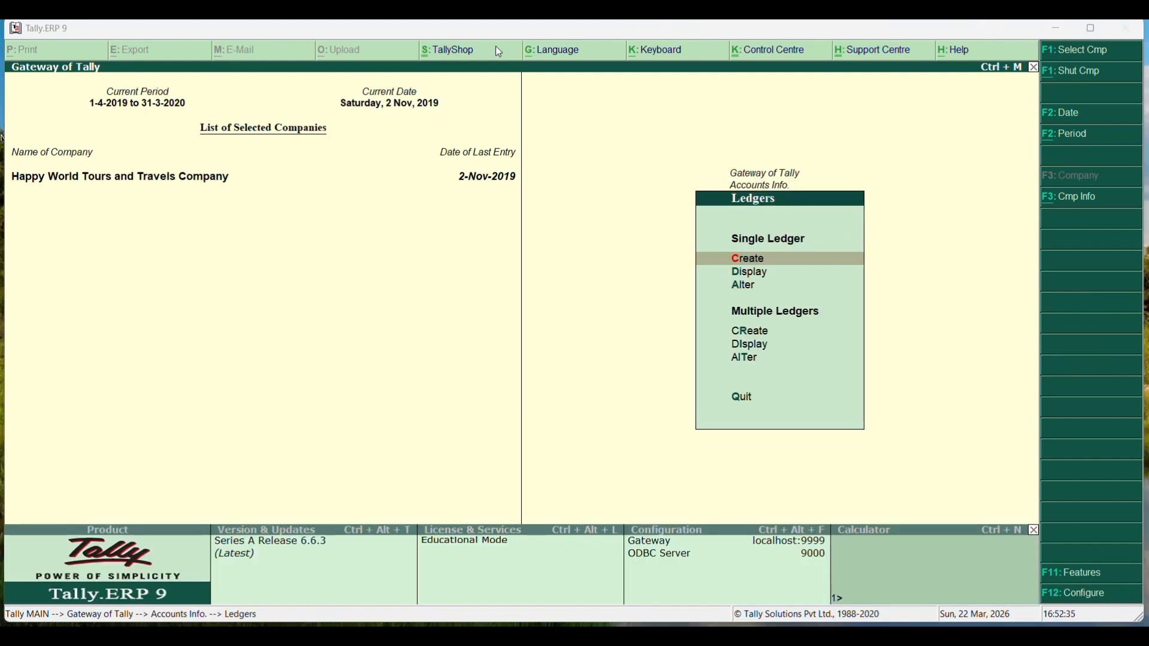
{"action": "left_click", "coordinate": [749, 261]}
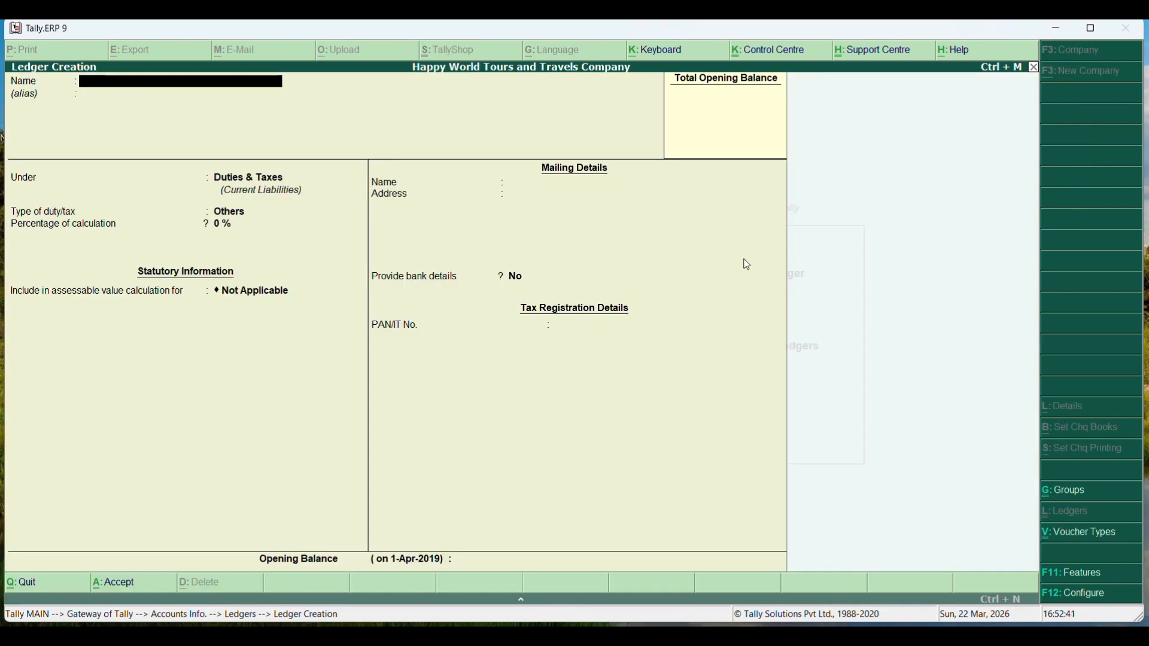
Create an IGST ledger under Duties & Taxes with GST as the duty type and Integrated Tax as the tax type.
{"action": "type", "text": "IGST"}
{"action": "key", "text": "Return"}
{"action": "key", "text": "Return"}
{"action": "key", "text": "Return"}
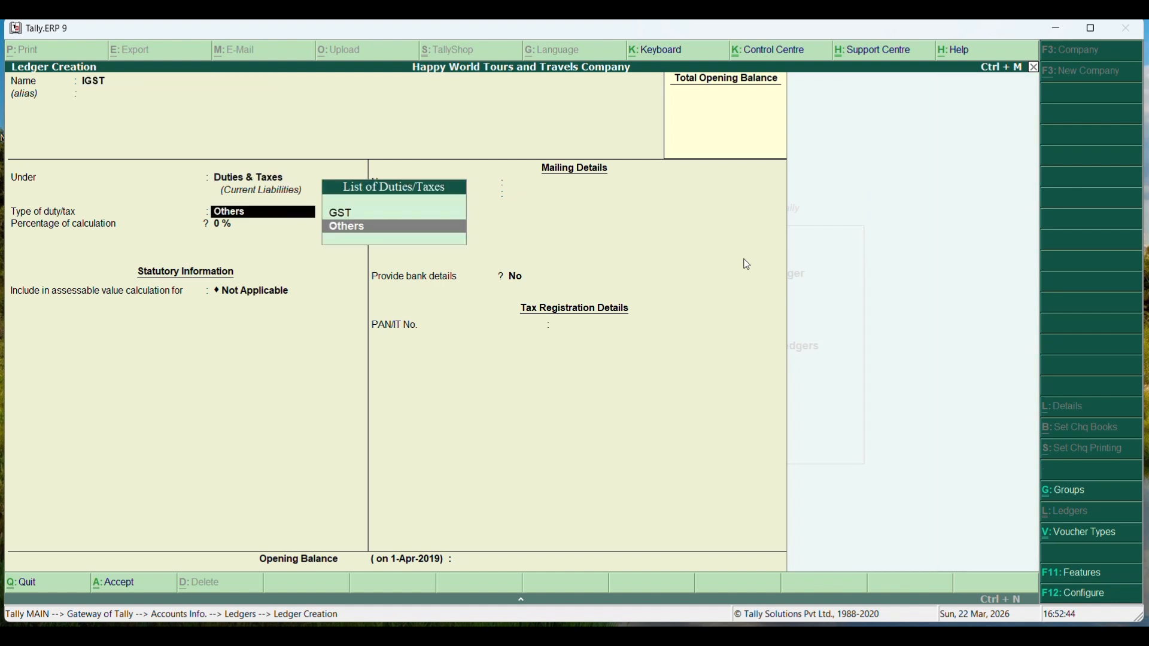
{"action": "key", "text": "Up"}
{"action": "key", "text": "Return"}
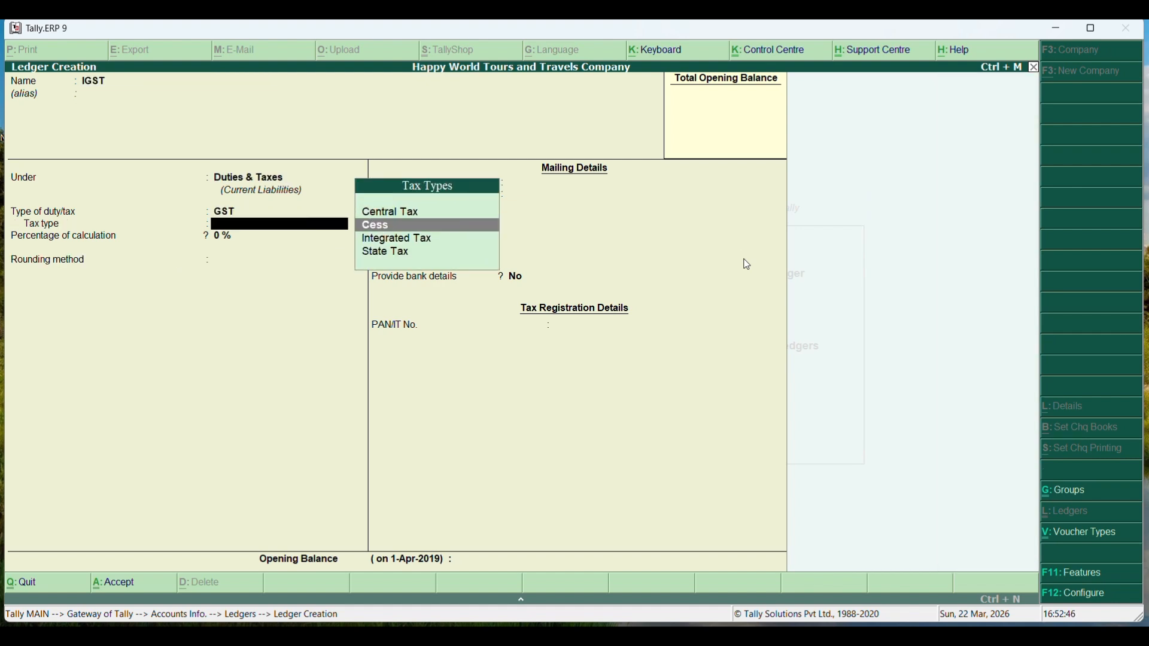
{"action": "key", "text": "Down"}
{"action": "key", "text": "Return"}
{"action": "key", "text": "Return"}
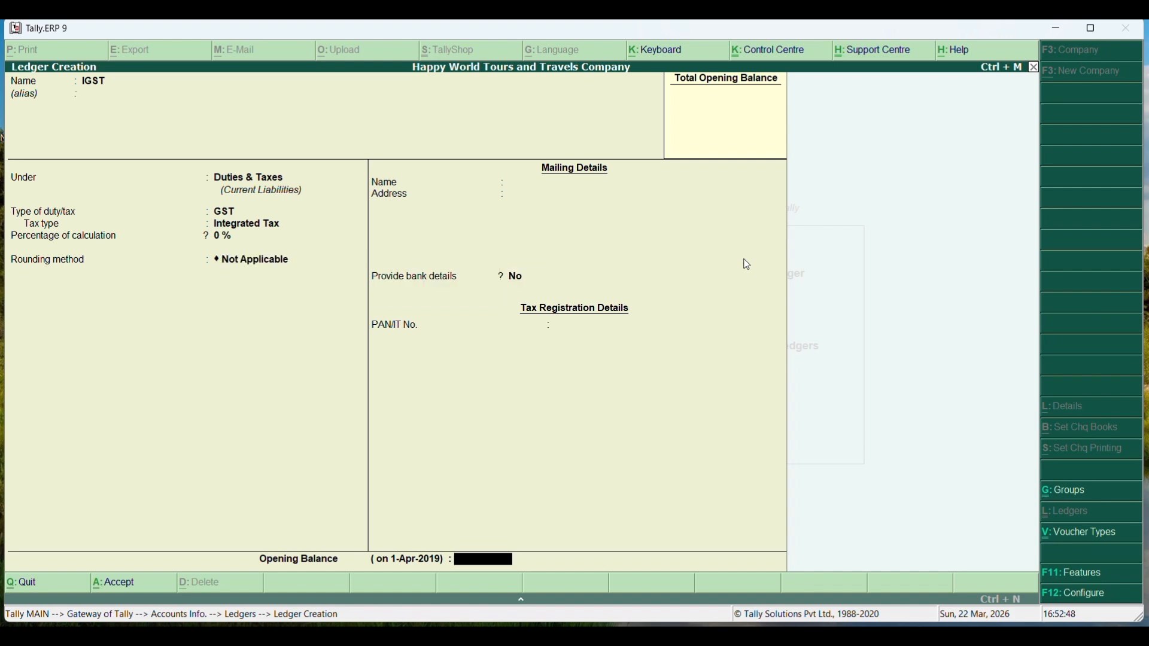
{"action": "key", "text": "Return"}
{"action": "key", "text": "Return"}
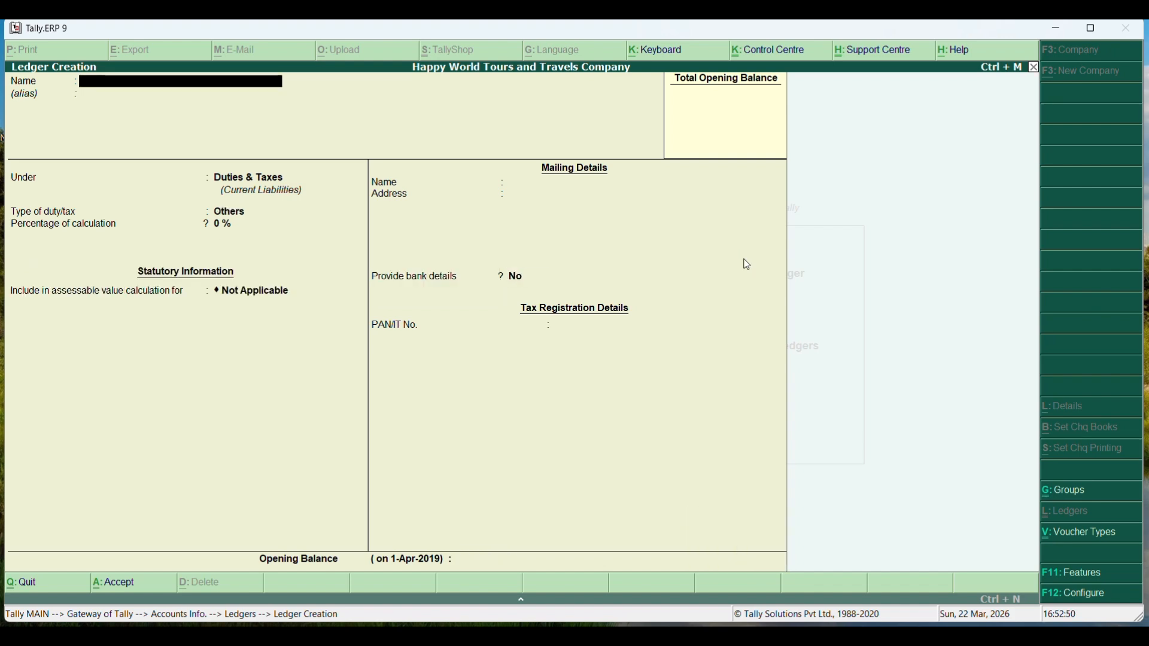
Name the new ledger Website Development Charges and place it under Purchase Accounts.
{"action": "type", "text": "Website D"}
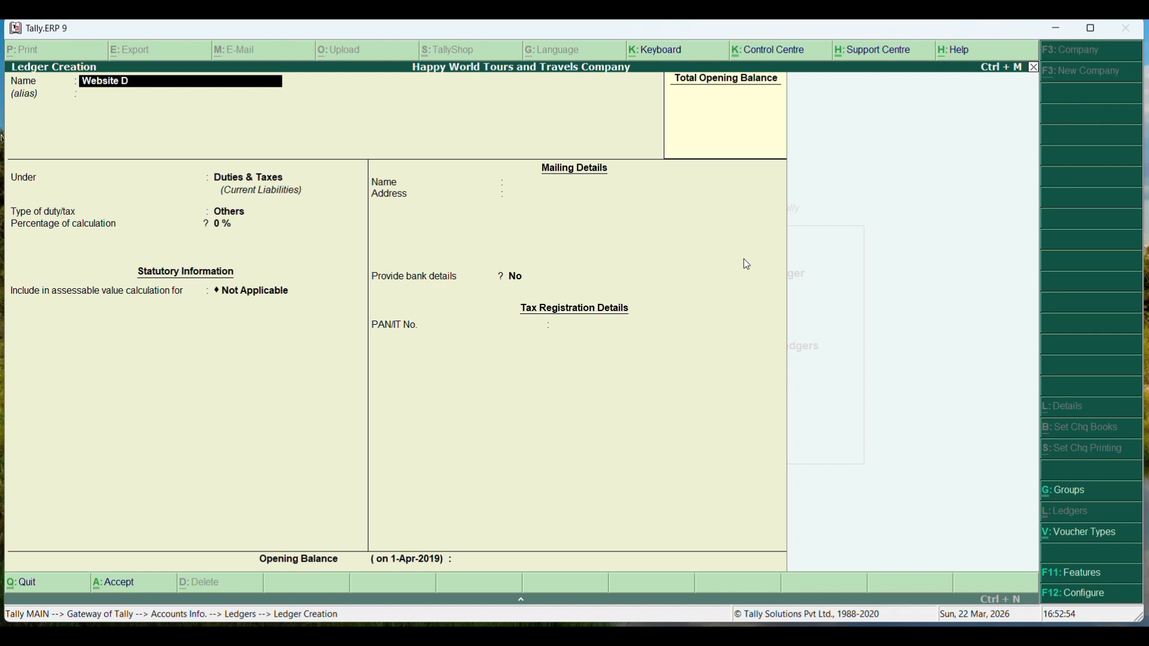
{"action": "type", "text": "evelopment Charges"}
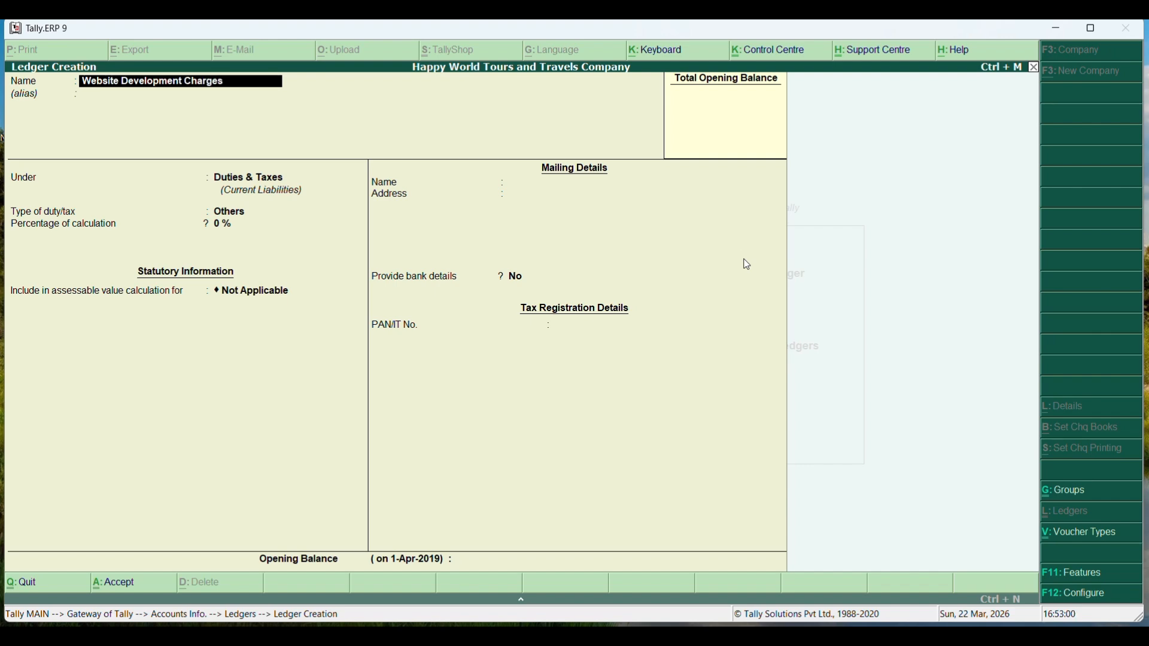
{"action": "key", "text": "Return"}
{"action": "key", "text": "Return"}
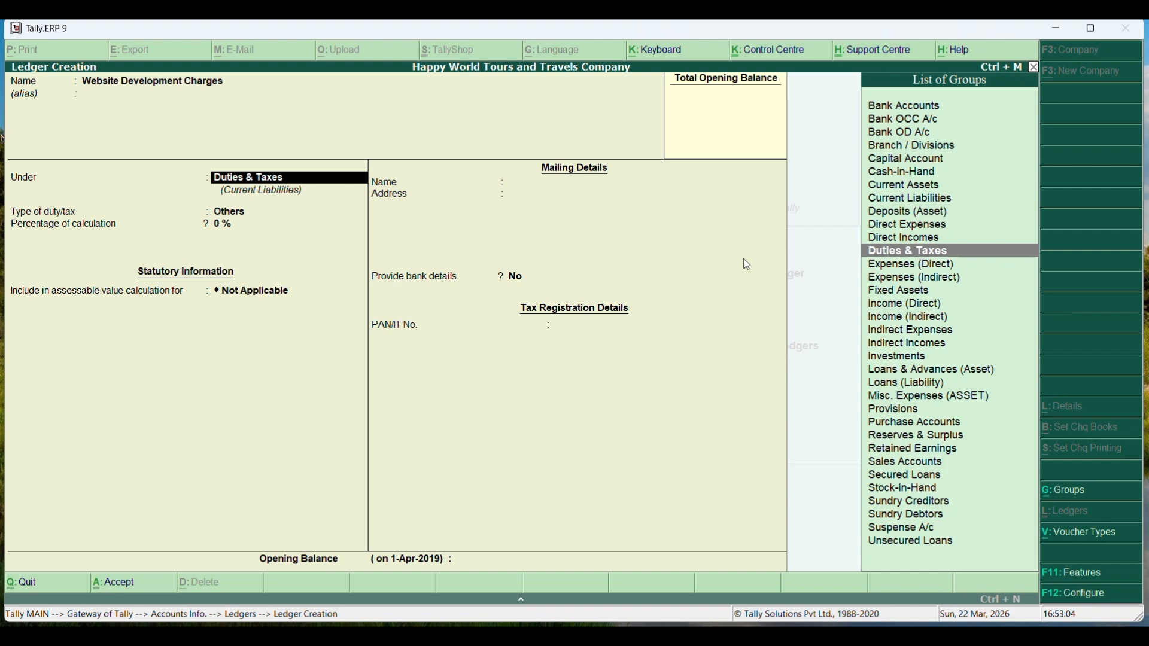
{"action": "type", "text": "Pu"}
{"action": "key", "text": "Return"}
{"action": "key", "text": "Return"}
{"action": "key", "text": "Return"}
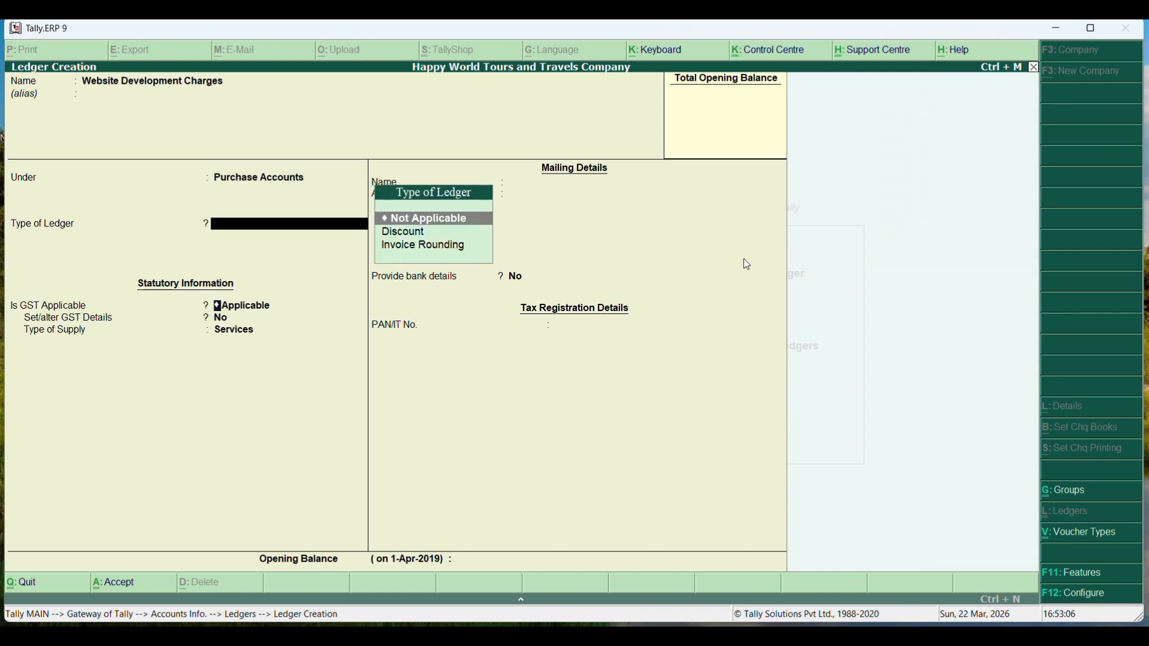
Enable GST details for Website Development Charges, leave description and HSN/SAC blank, and set the nature of transaction to Interstate Purchase Taxable.
{"action": "key", "text": "y"}
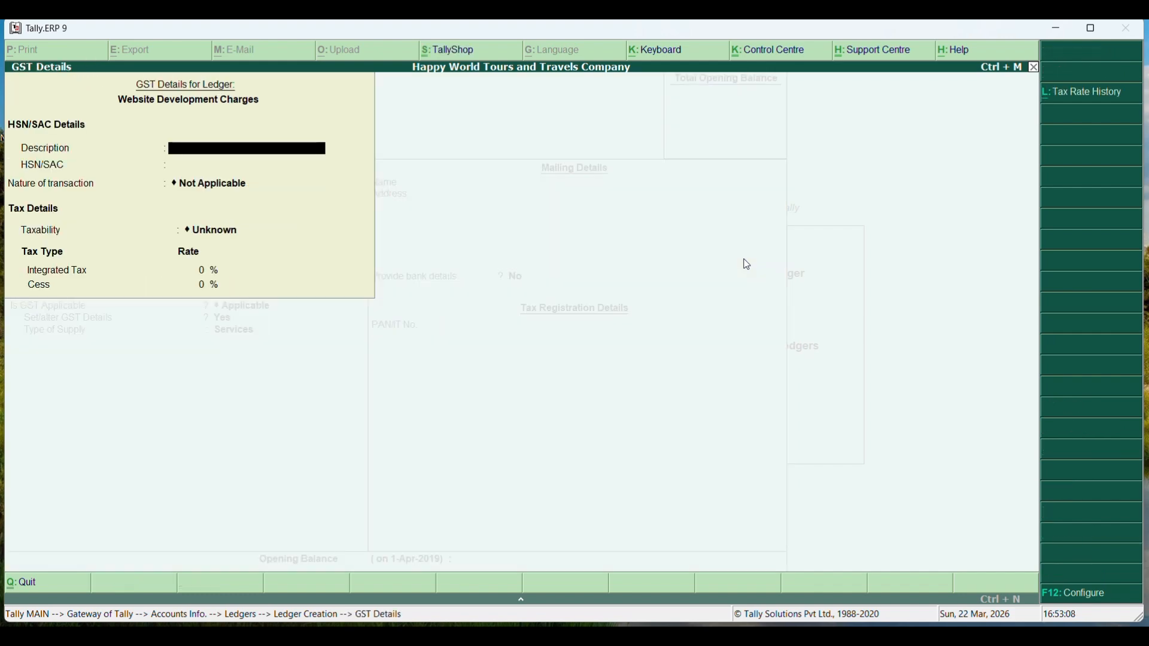
{"action": "key", "text": "Return"}
{"action": "key", "text": "Return"}
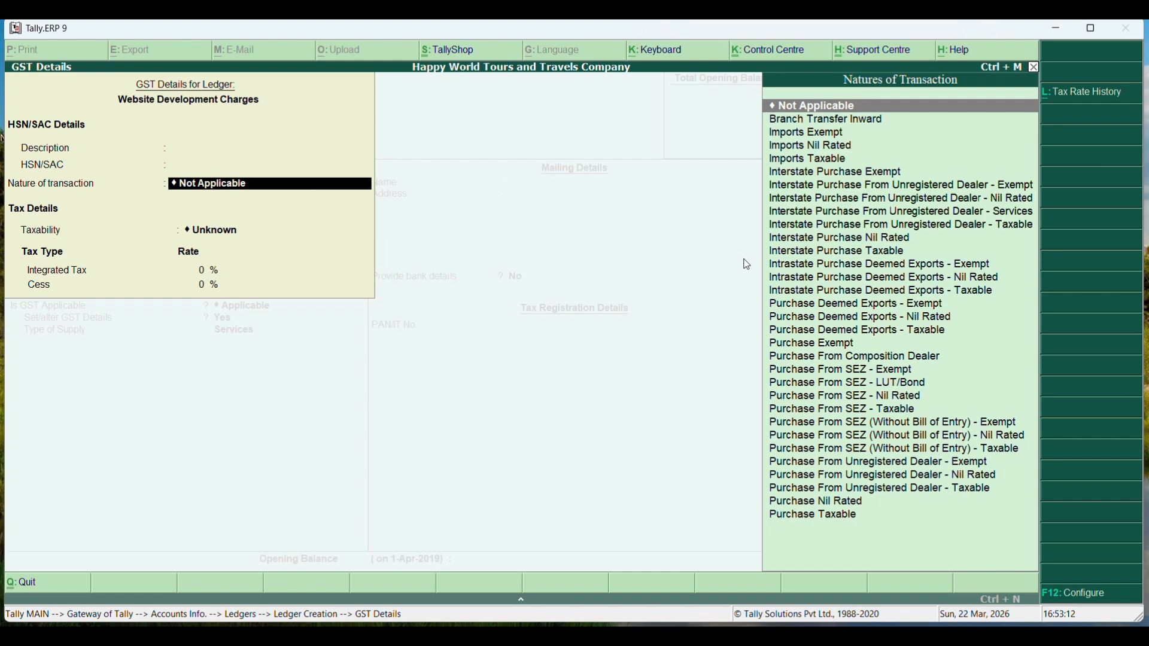
{"action": "type", "text": "I"}
{"action": "key", "text": "Down"}
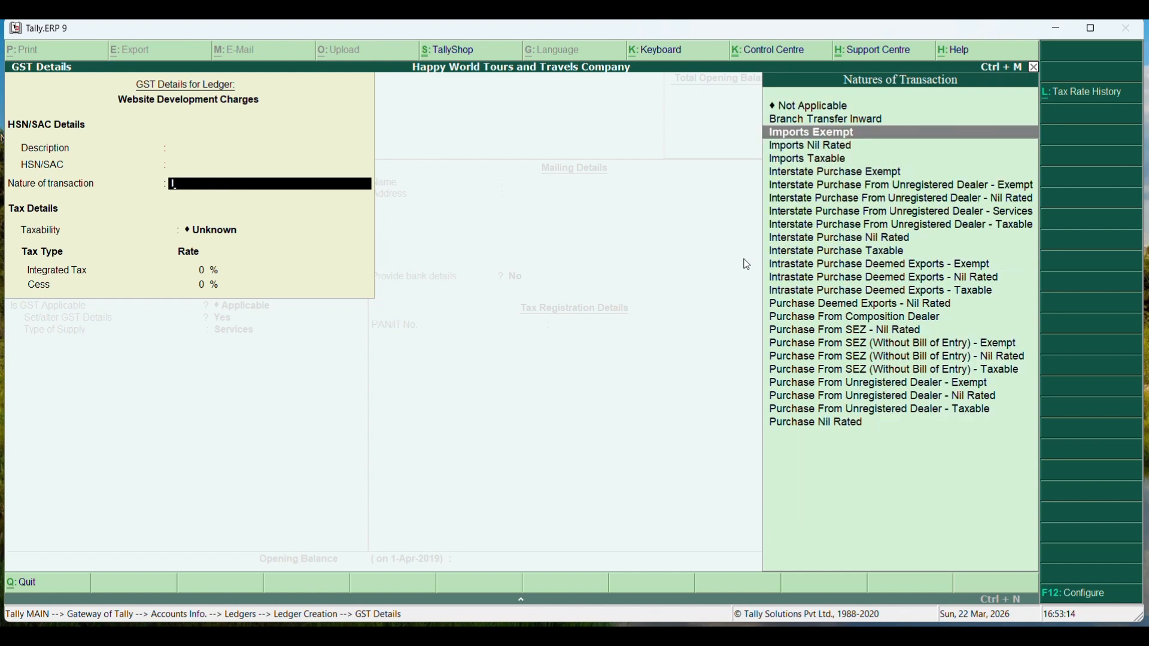
{"action": "key", "text": "Down"}
{"action": "key", "text": "Down"}
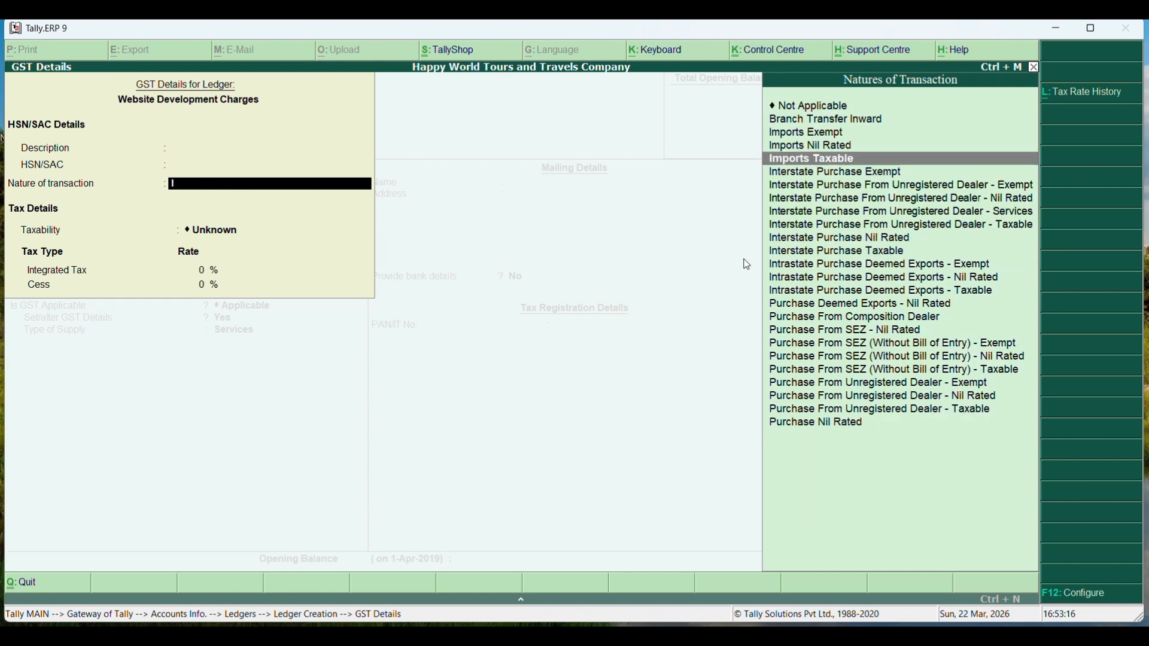
{"action": "key", "text": "Down"}
{"action": "key", "text": "Down"}
{"action": "key", "text": "Down"}
{"action": "key", "text": "Down"}
{"action": "key", "text": "Down"}
{"action": "key", "text": "Down"}
{"action": "key", "text": "Down"}
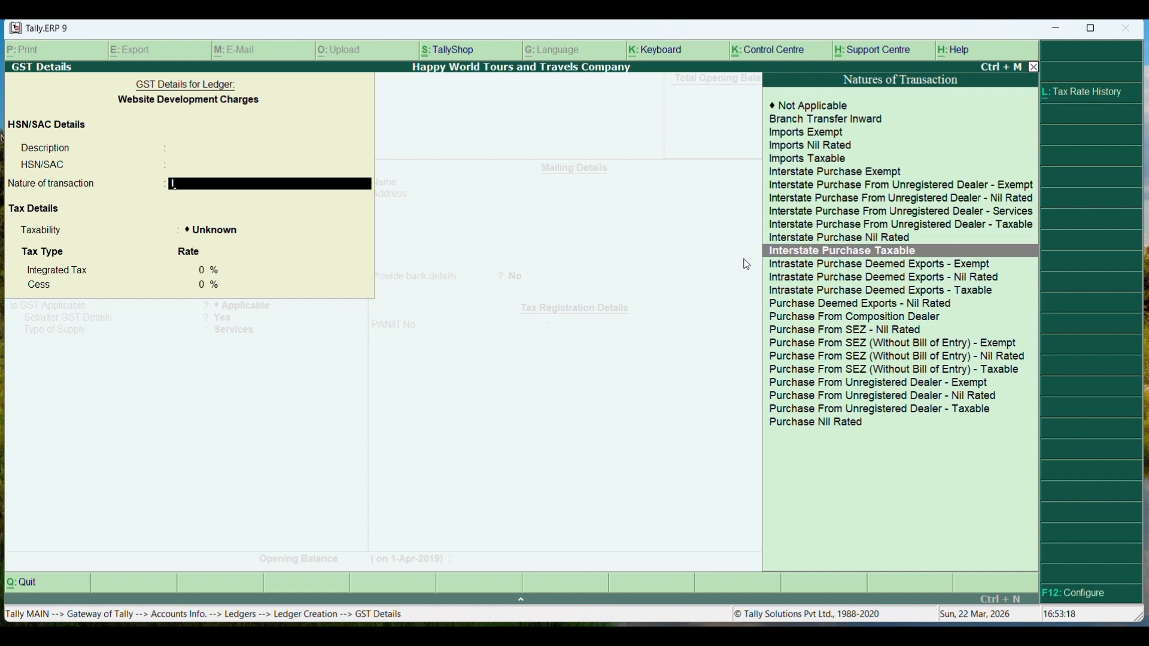
{"action": "key", "text": "Return"}
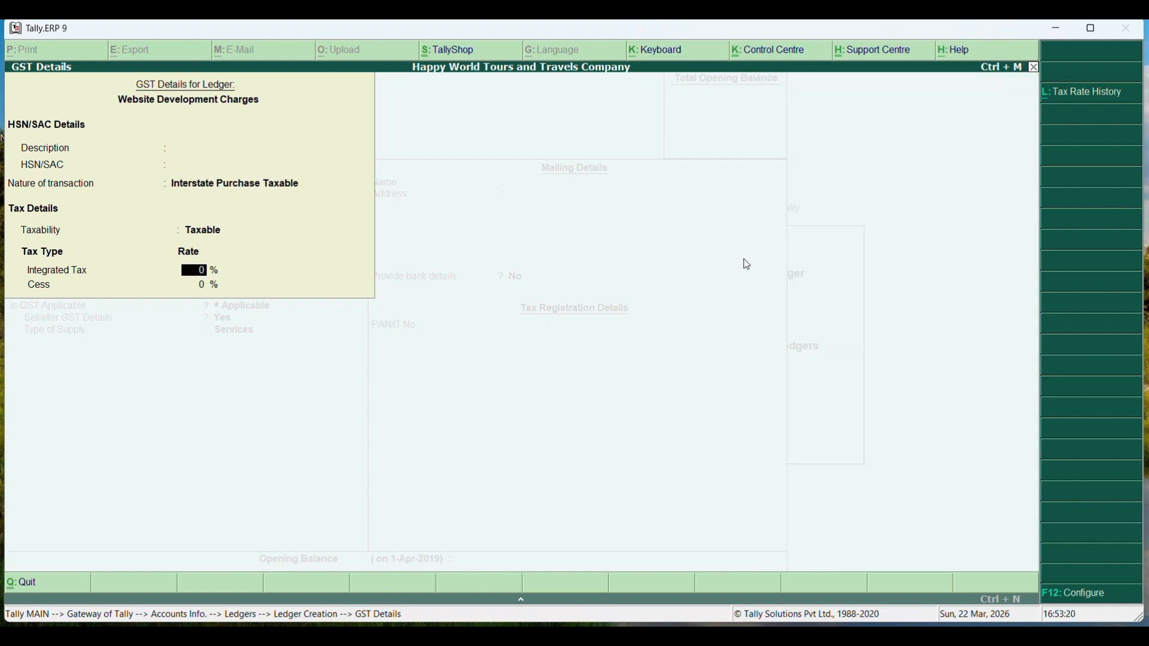
Set the integrated tax rate to 18%, keep Services as the supply type and save the Website Development Charges ledger.
{"action": "type", "text": "18"}
{"action": "key", "text": "Return"}
{"action": "key", "text": "Return"}
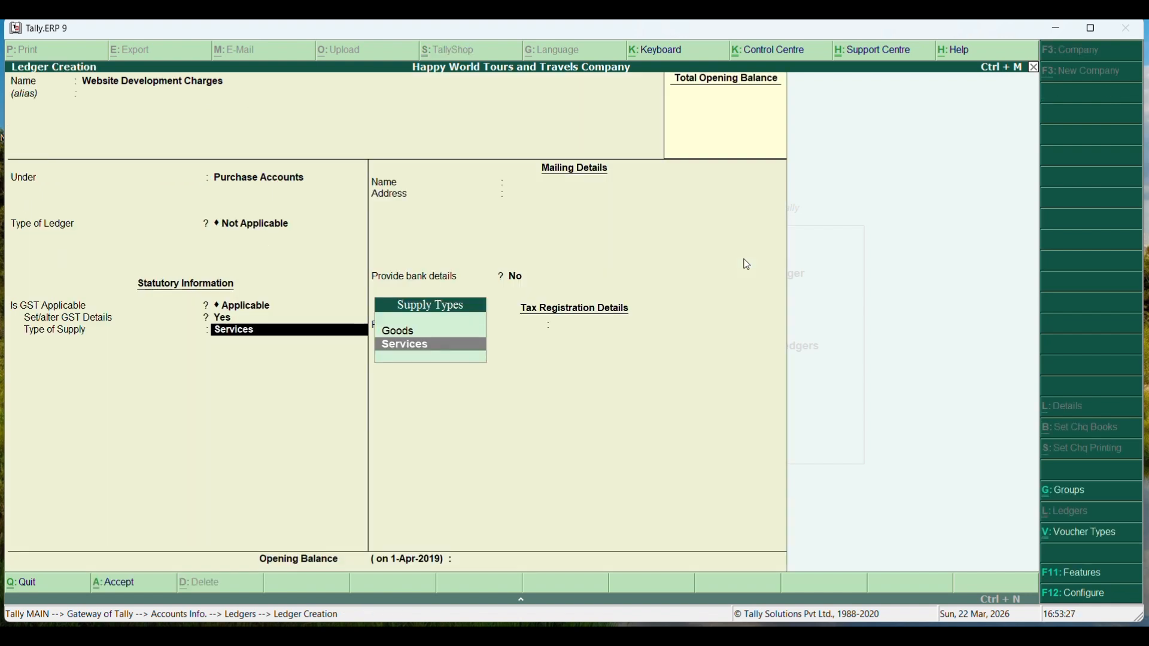
{"action": "key", "text": "Return"}
{"action": "key", "text": "Return"}
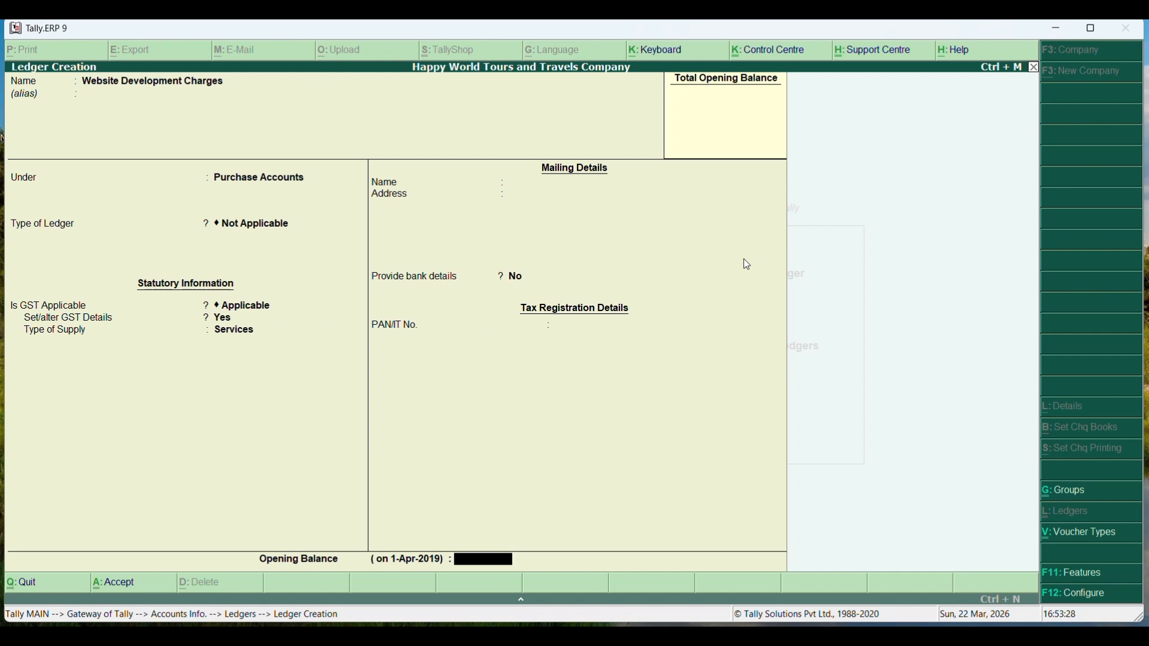
{"action": "key", "text": "Return"}
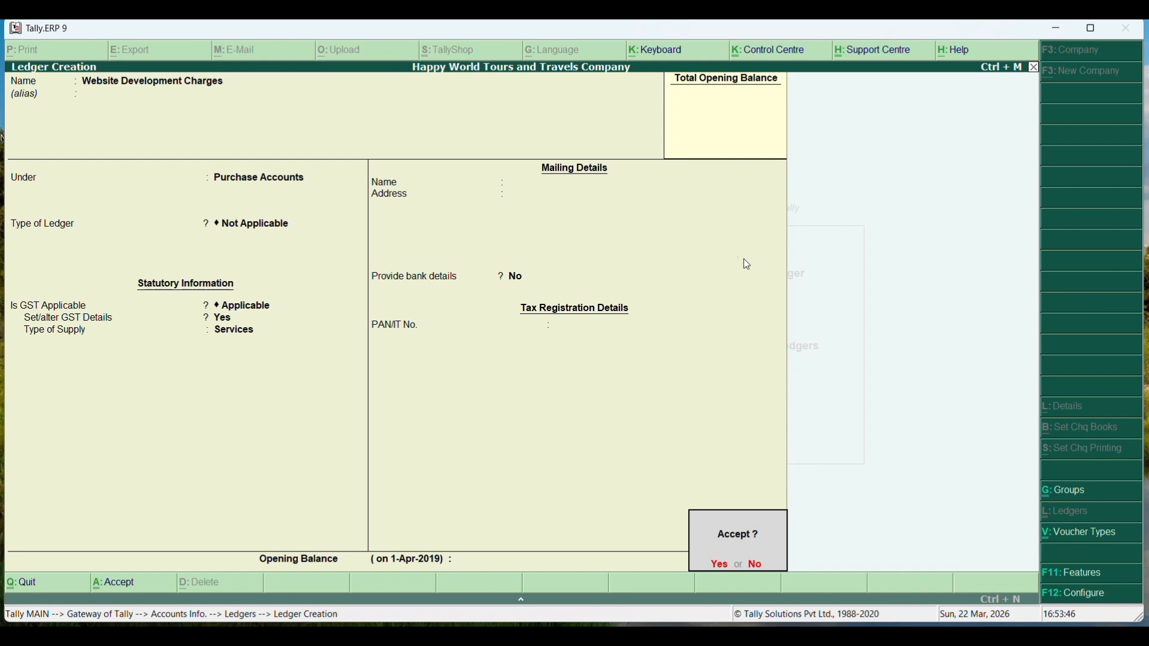
{"action": "key", "text": "Return"}
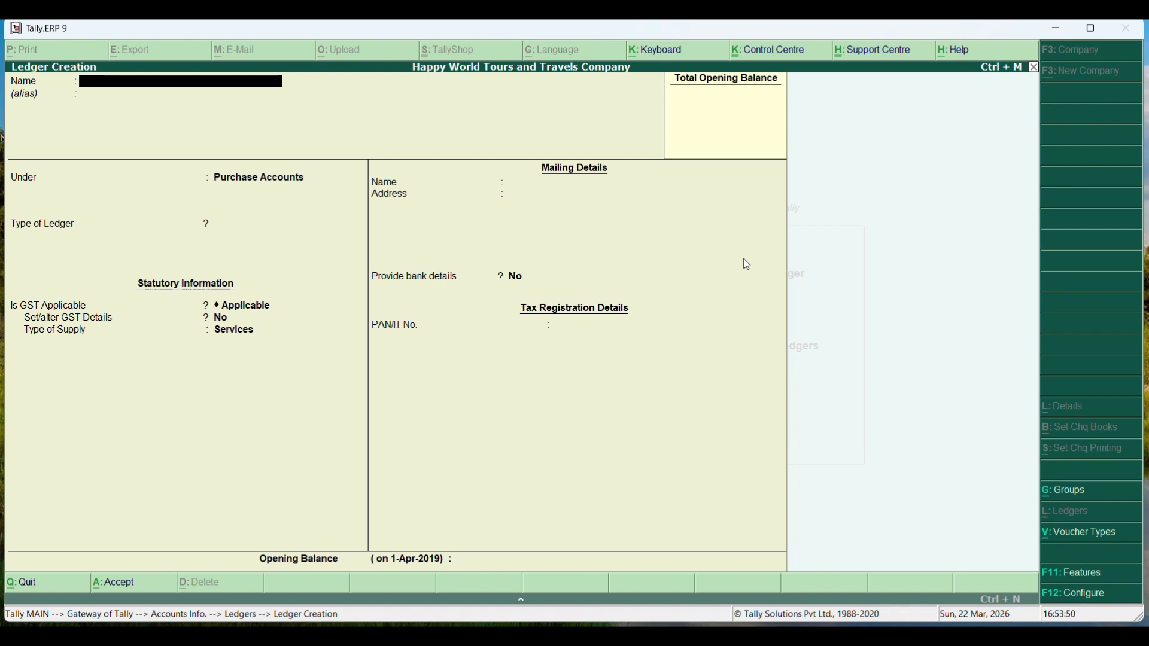
Name the next ledger M/s Soft Corner India Limited and place it under Sundry Creditors.
{"action": "type", "text": "M"}
{"action": "key", "text": "BackSpace"}
{"action": "key", "text": "BackSpace"}
{"action": "type", "text": "/s Soft Corner India Limited"}
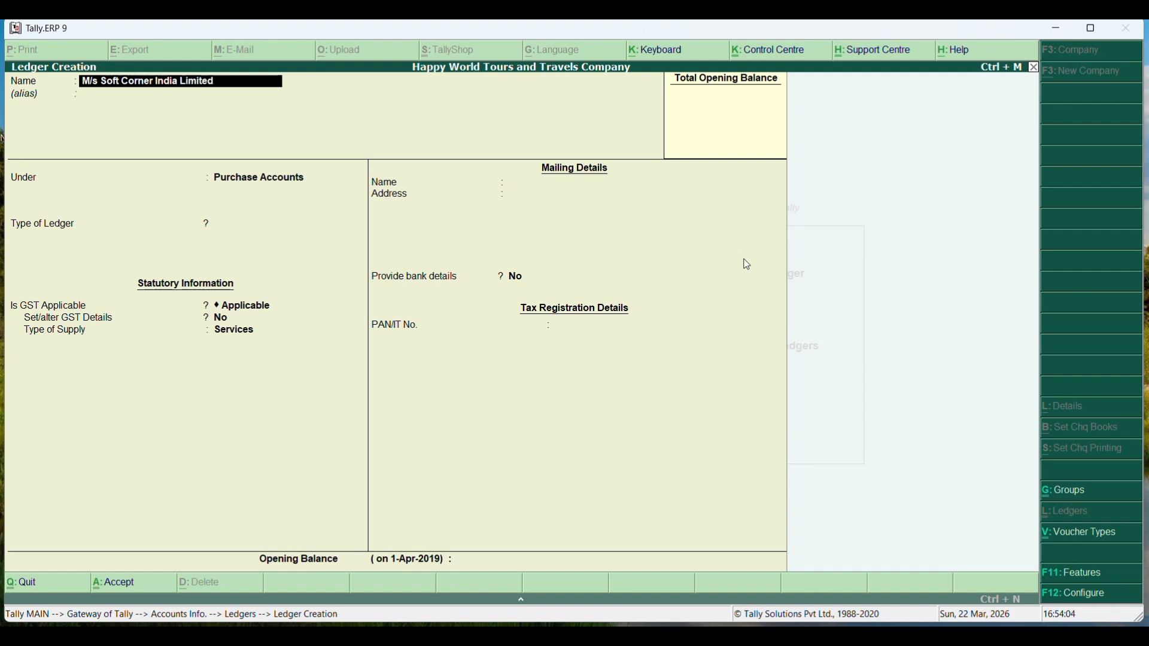
{"action": "key", "text": "Return"}
{"action": "key", "text": "Return"}
{"action": "key", "text": "Return"}
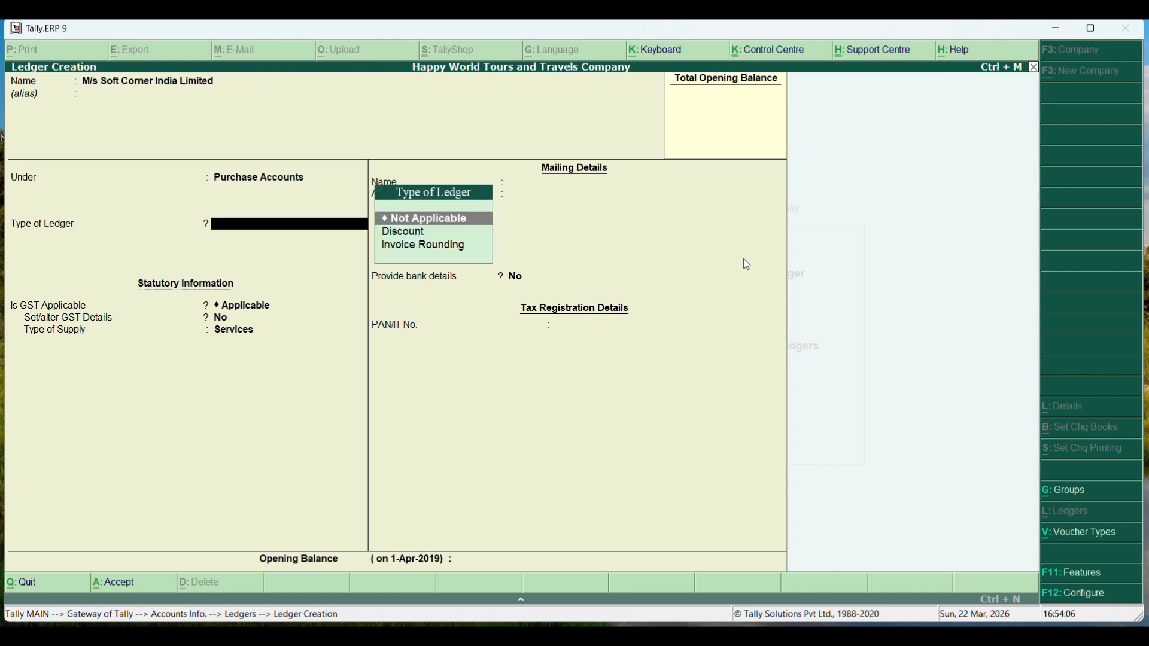
{"action": "key", "text": "BackSpace"}
{"action": "type", "text": "Sund"}
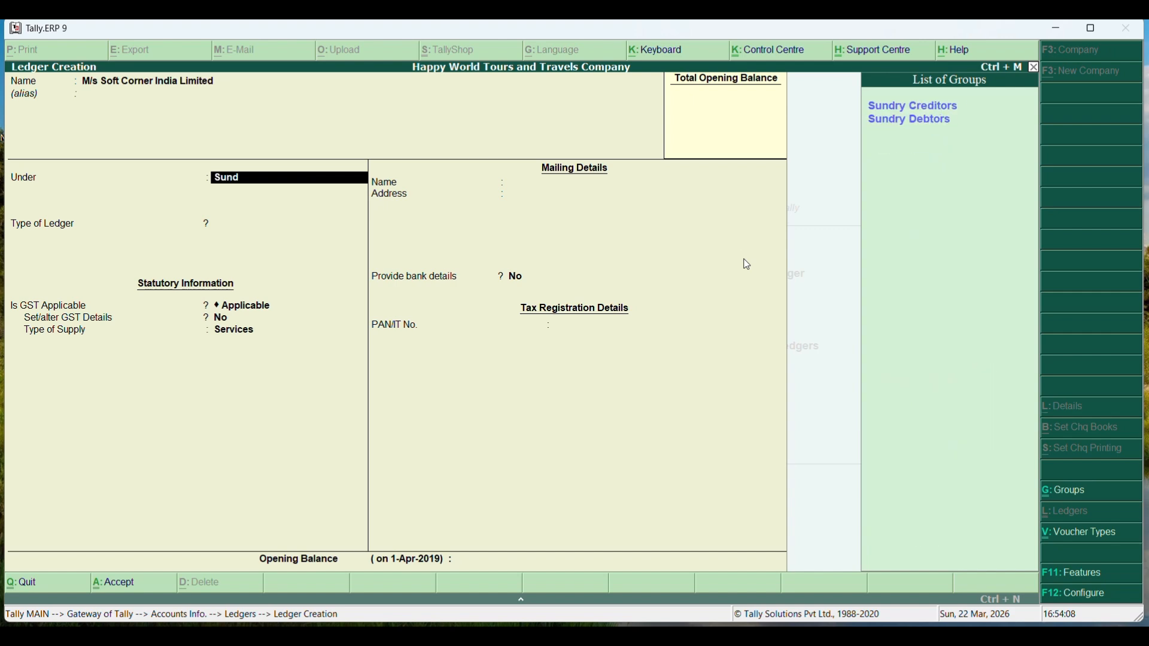
{"action": "key", "text": "Return"}
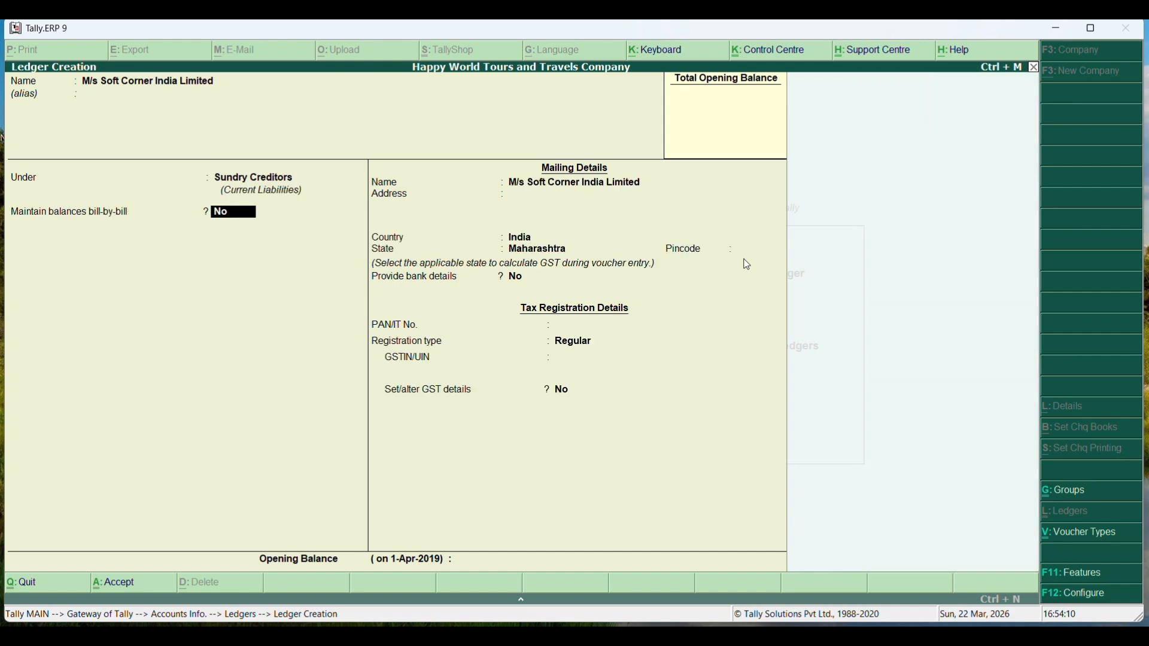
Leave bill-by-bill balances off, keep the supplier's mailing name and enter Karnataka as the address.
{"action": "key", "text": "Return"}
{"action": "key", "text": "Return"}
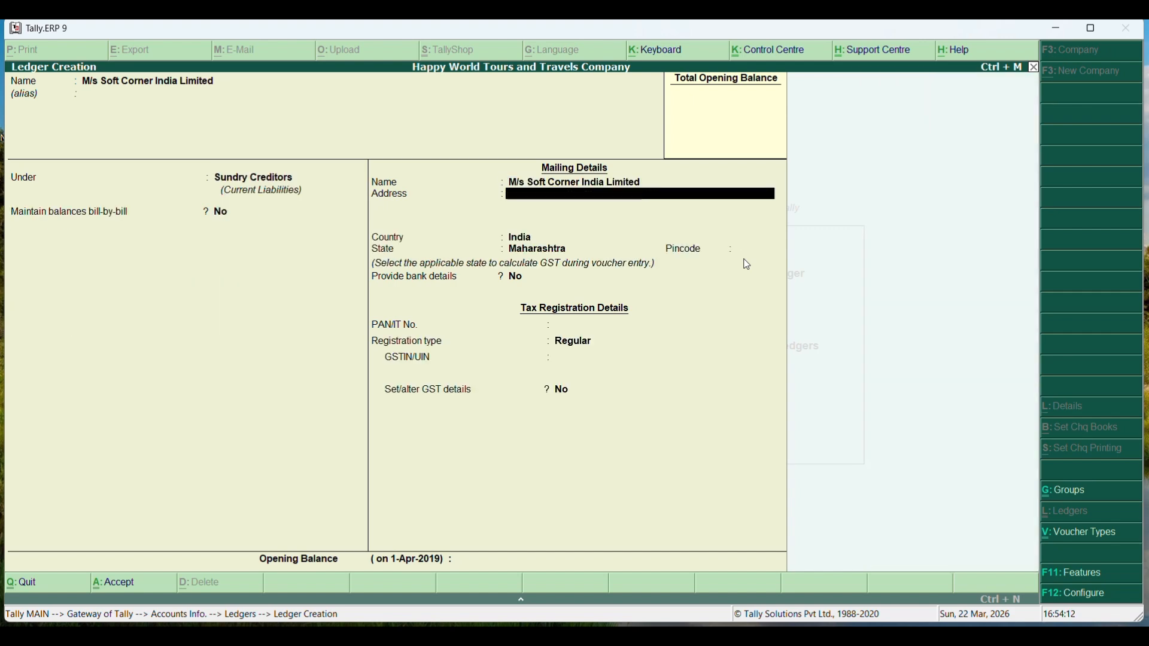
{"action": "type", "text": "Karnak"}
{"action": "key", "text": "BackSpace"}
{"action": "type", "text": "taka"}
{"action": "key", "text": "Return"}
{"action": "key", "text": "Return"}
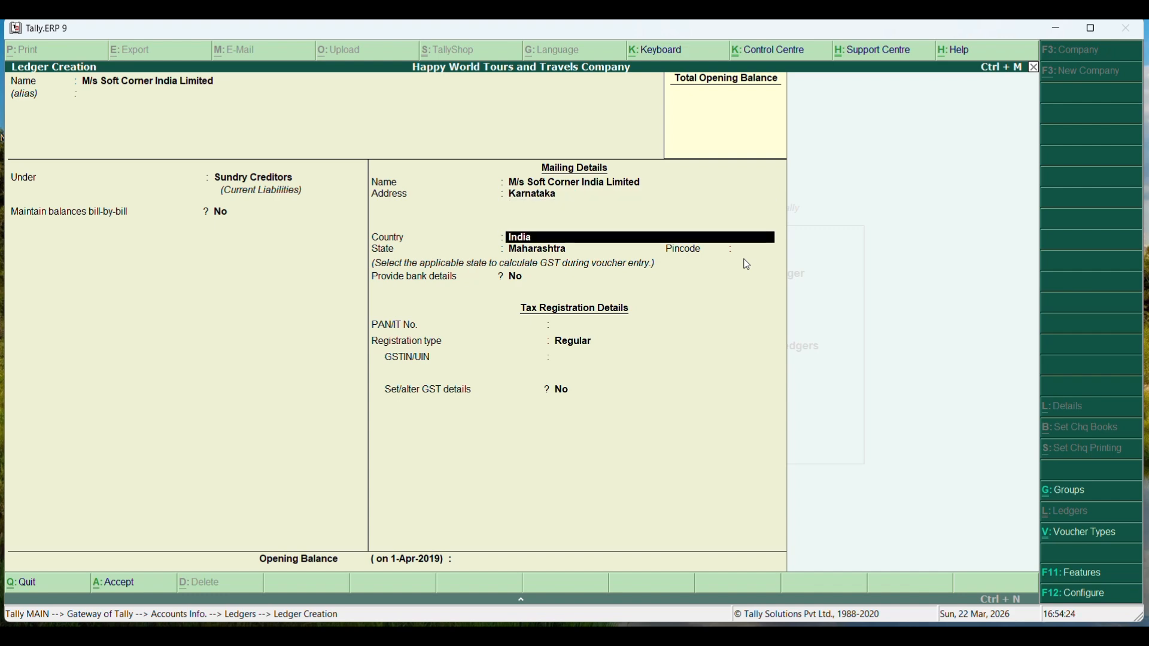
Set the supplier's state to Karnataka, keep the remaining details at their defaults, save the ledger and leave ledger creation.
{"action": "key", "text": "Return"}
{"action": "key", "text": "Return"}
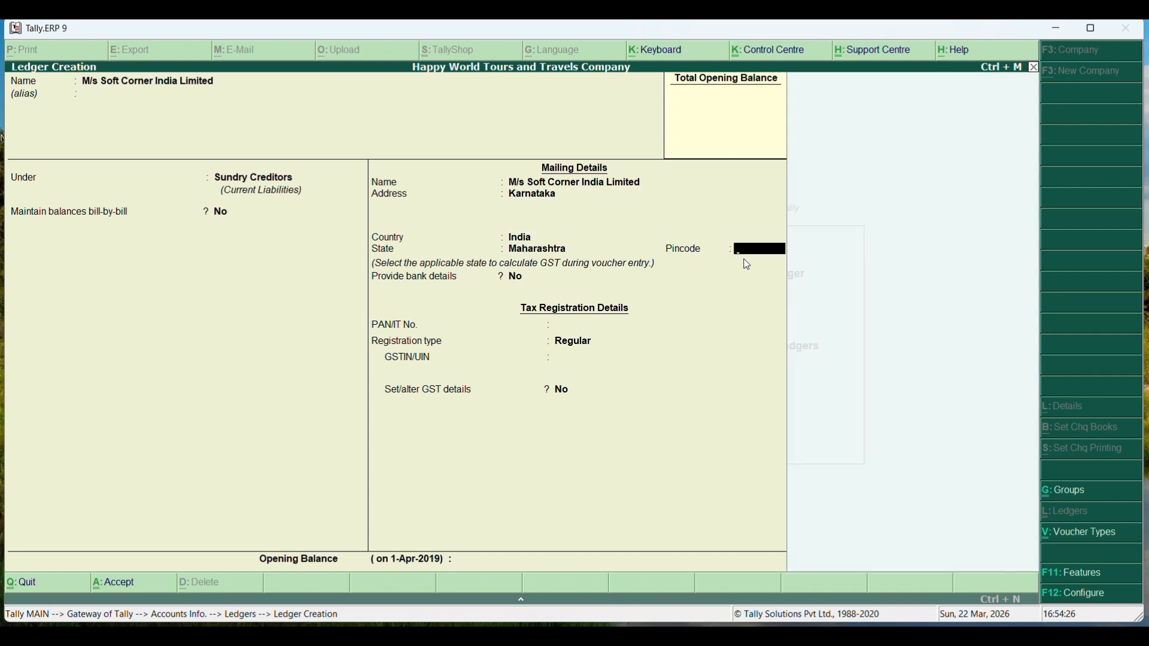
{"action": "key", "text": "BackSpace"}
{"action": "type", "text": "K"}
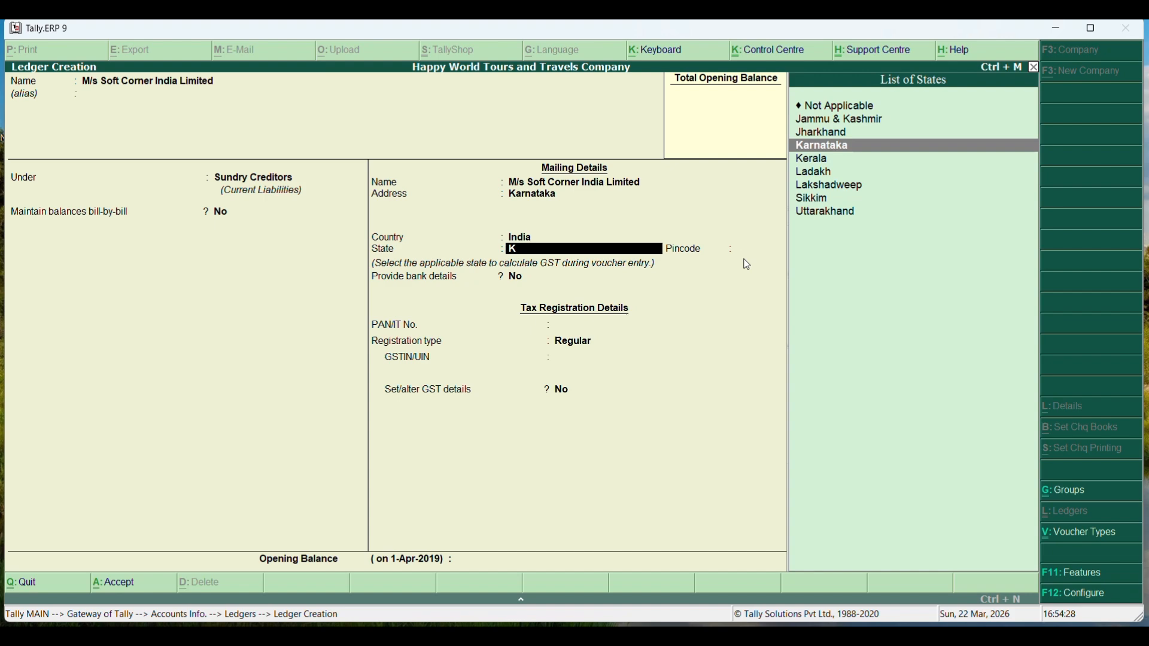
{"action": "key", "text": "Return"}
{"action": "key", "text": "Return"}
{"action": "key", "text": "Return"}
{"action": "key", "text": "Return"}
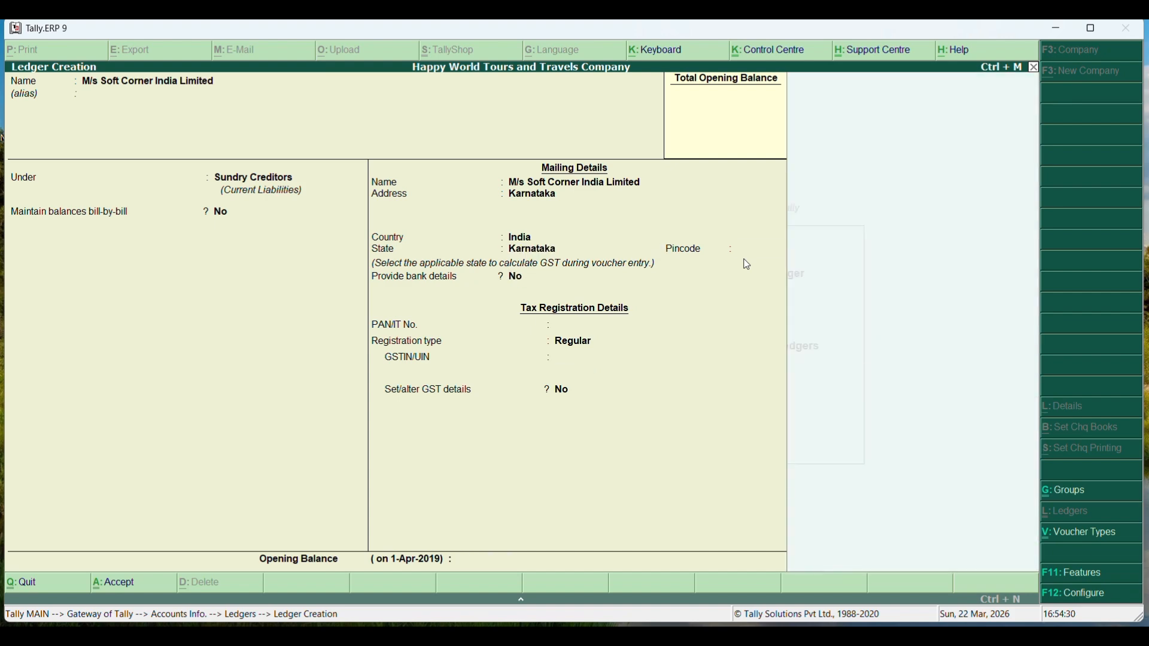
{"action": "key", "text": "Return"}
{"action": "key", "text": "Return"}
{"action": "key", "text": "Escape"}
{"action": "key", "text": "Escape"}
{"action": "key", "text": "Escape"}
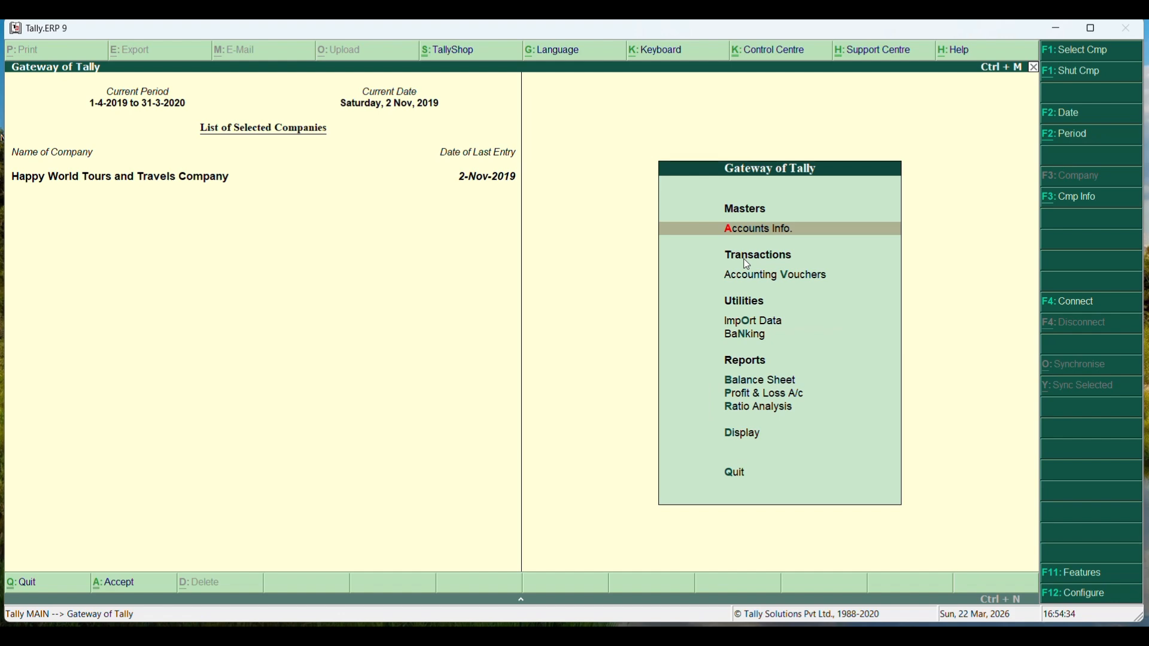
Start a purchase voucher dated 2-Nov-2019 with the supplier invoice number and date left blank.
{"action": "key", "text": "Down"}
{"action": "key", "text": "Return"}
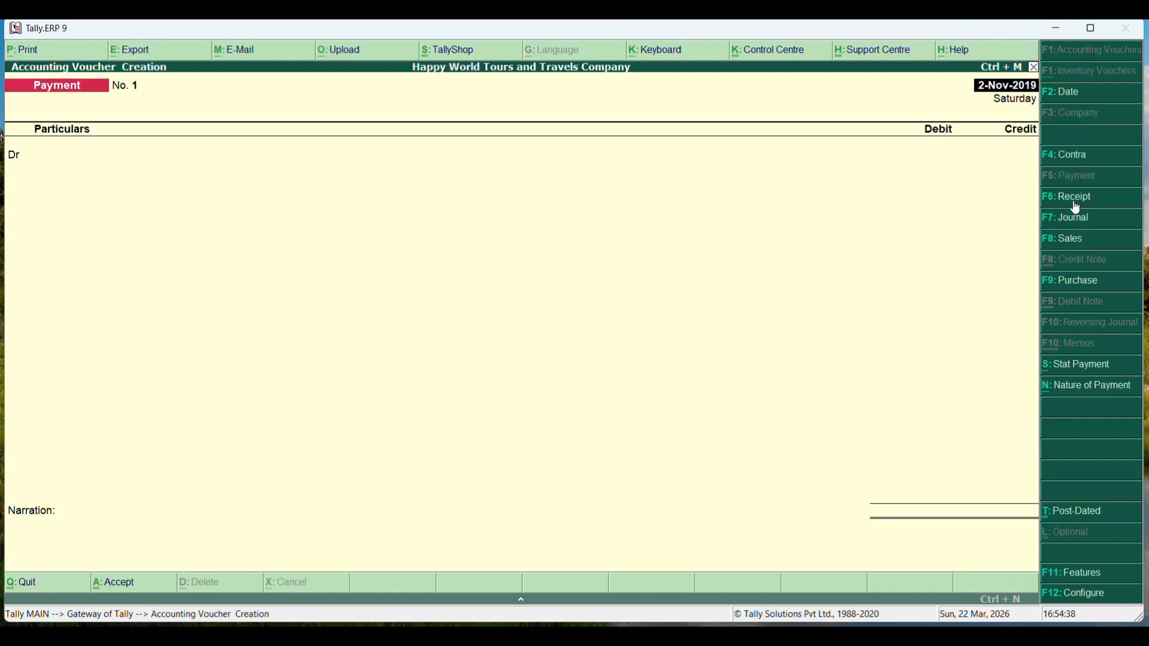
{"action": "left_click", "coordinate": [1071, 286]}
{"action": "key", "text": "Return"}
{"action": "key", "text": "Return"}
{"action": "key", "text": "Return"}
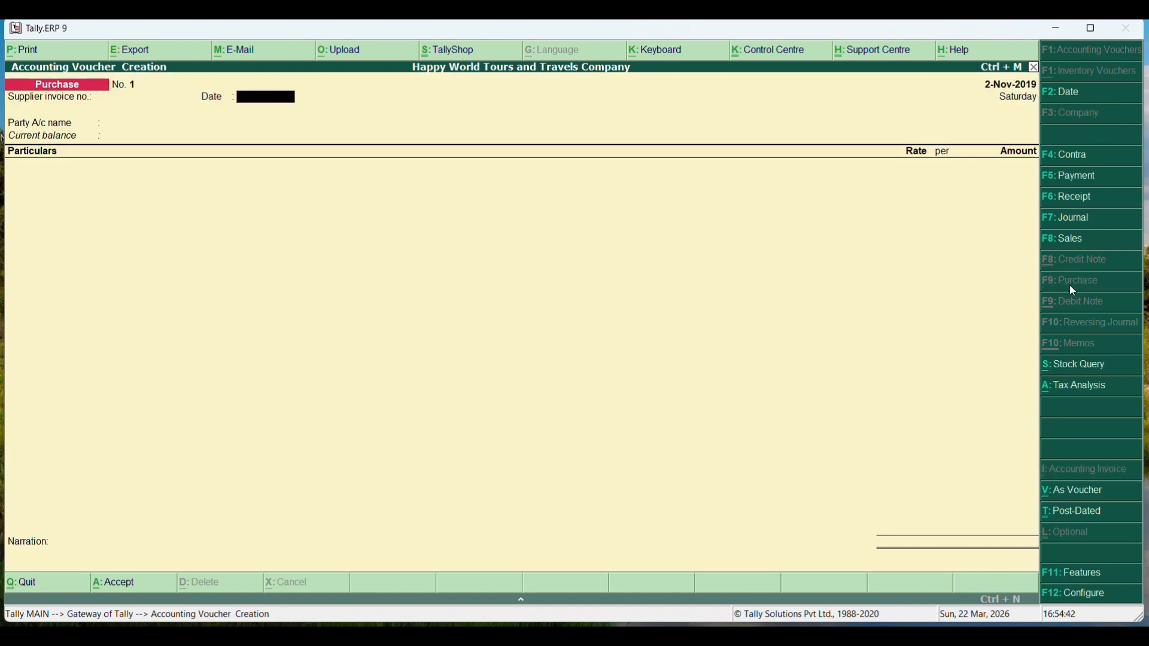
Choose M/s Soft Corner India Limited as the purchase voucher's party account and accept the supplier details unchanged.
{"action": "key", "text": "Down"}
{"action": "key", "text": "Down"}
{"action": "key", "text": "Down"}
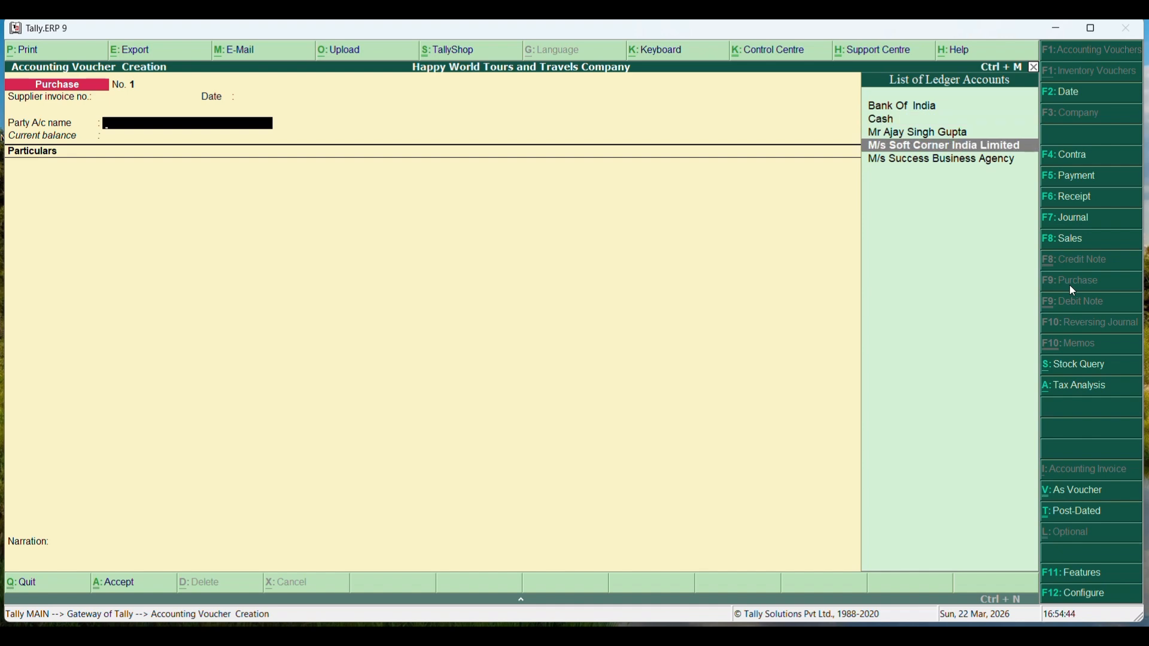
{"action": "key", "text": "Return"}
{"action": "key", "text": "Return"}
{"action": "key", "text": "Return"}
{"action": "key", "text": "Return"}
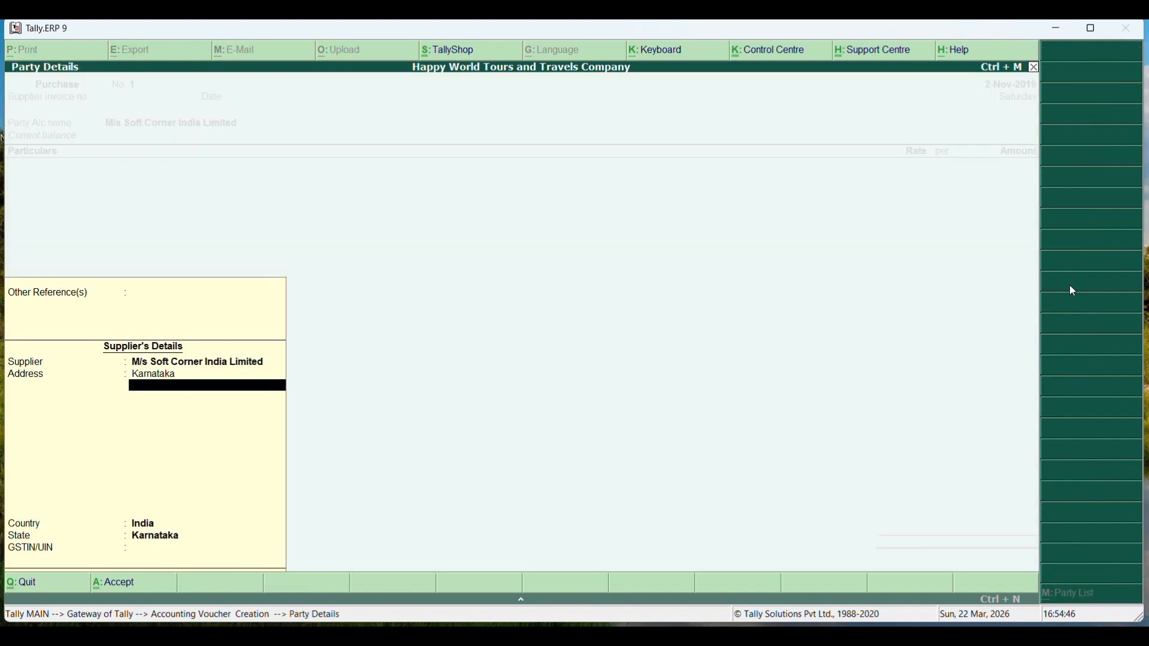
{"action": "key", "text": "Return"}
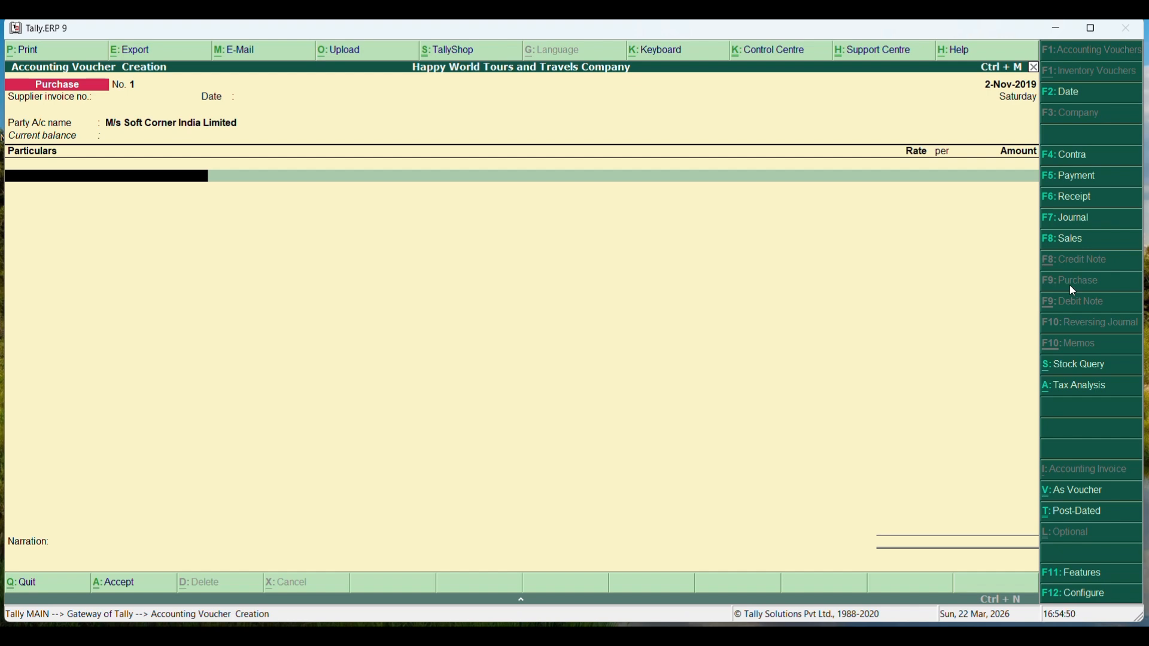
{"action": "type", "text": "W"}
{"action": "key", "text": "Return"}
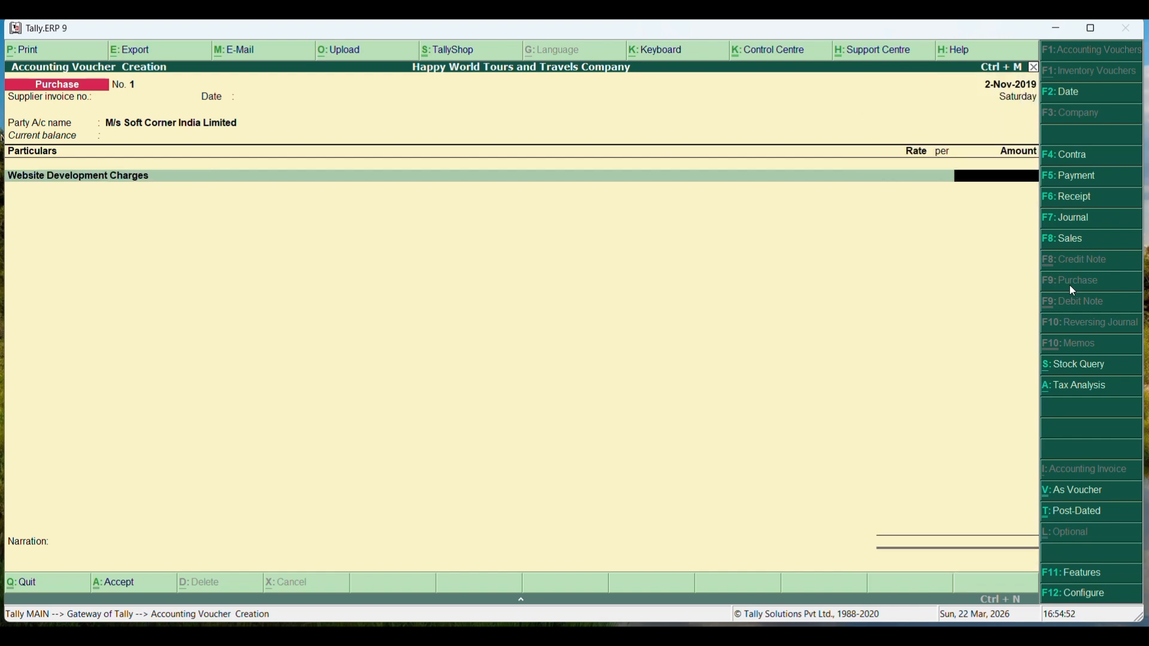
{"action": "type", "text": "1500"}
{"action": "key", "text": "BackSpace"}
{"action": "key", "text": "BackSpace"}
{"action": "key", "text": "BackSpace"}
{"action": "key", "text": "BackSpace"}
{"action": "key", "text": "BackSpace"}
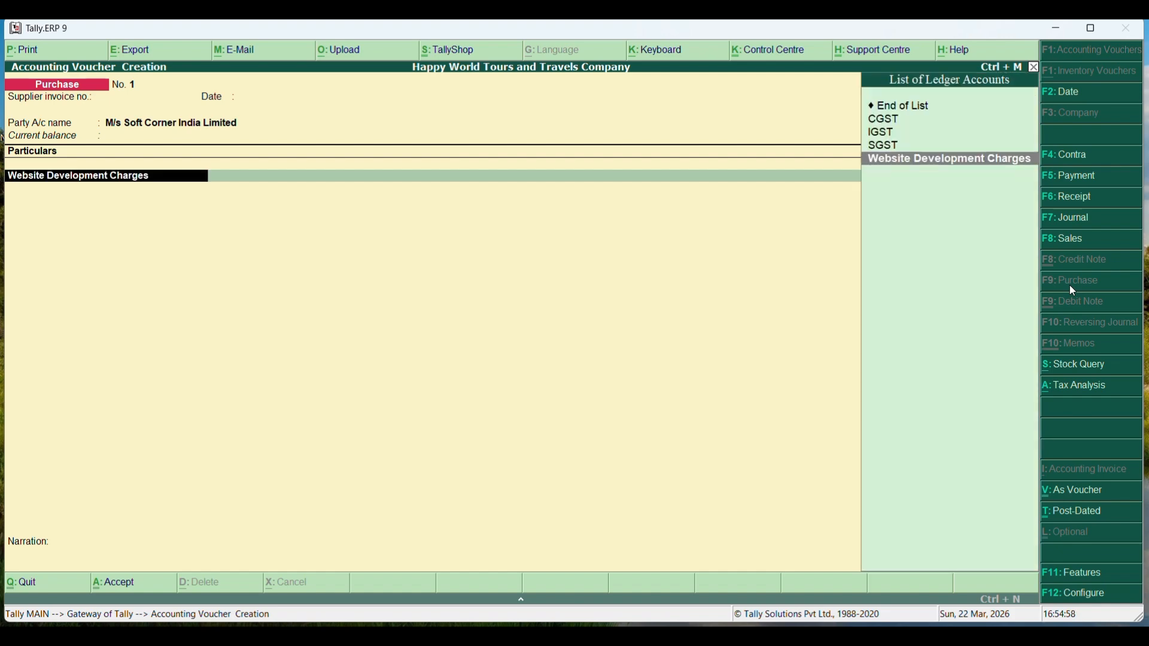
{"action": "key", "text": "End"}
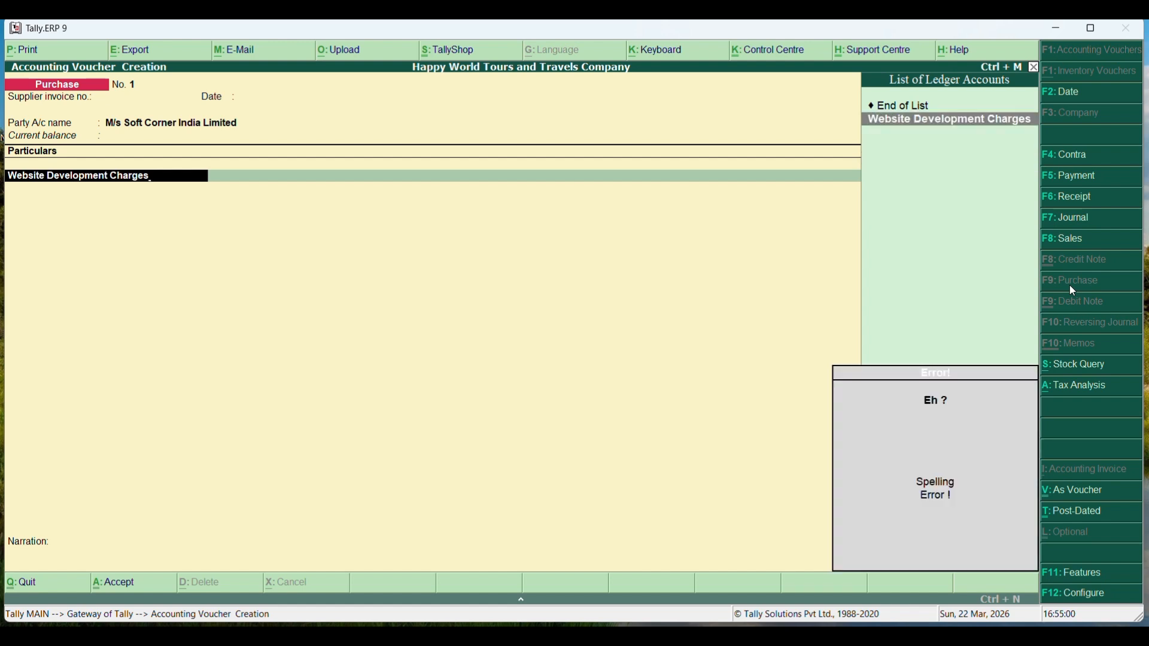
{"action": "key", "text": "Escape"}
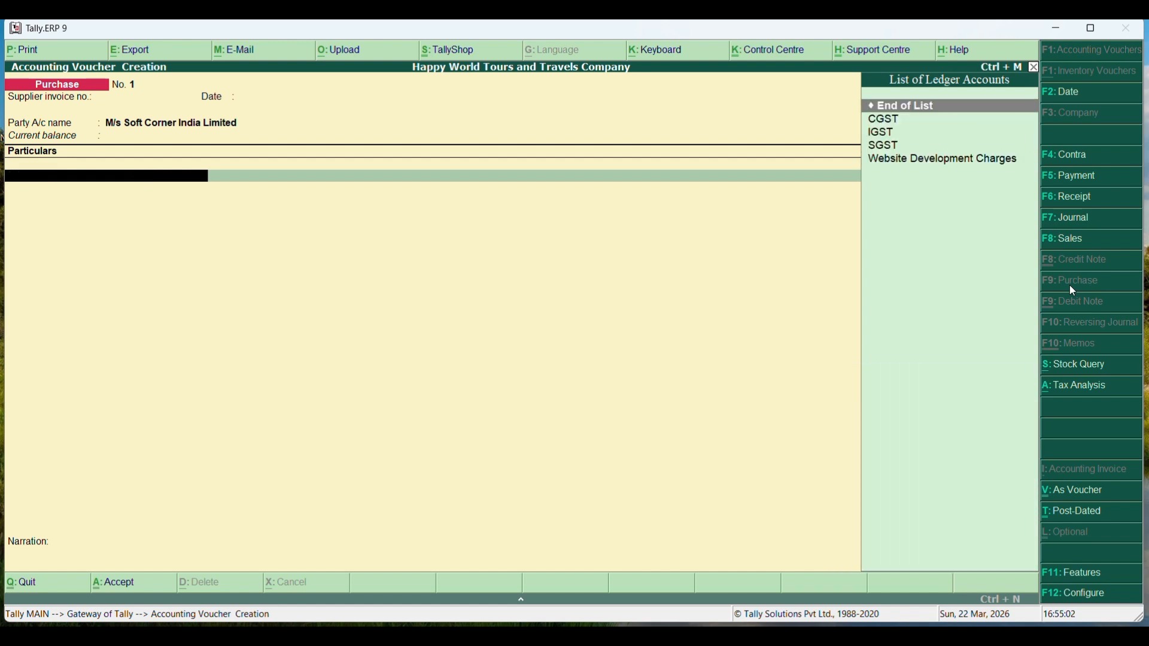
Add Website Development Charges to the purchase voucher with an amount of 20000.
{"action": "key", "text": "Down"}
{"action": "key", "text": "Down"}
{"action": "key", "text": "Down"}
{"action": "key", "text": "Down"}
{"action": "key", "text": "Return"}
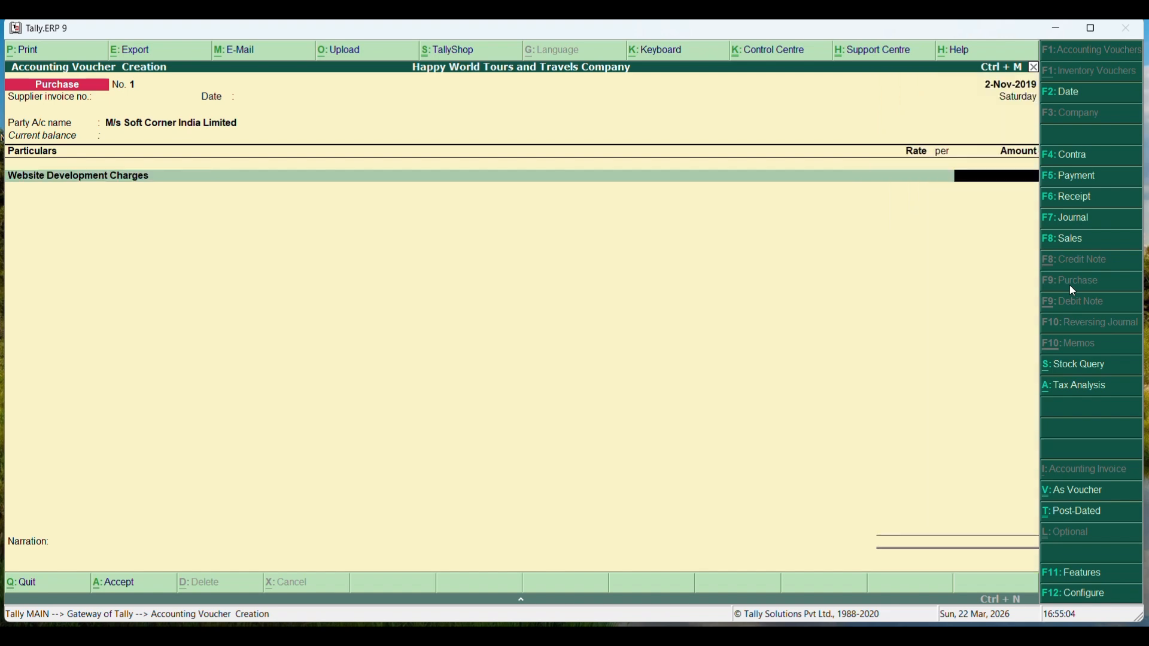
{"action": "type", "text": "20000"}
{"action": "key", "text": "Return"}
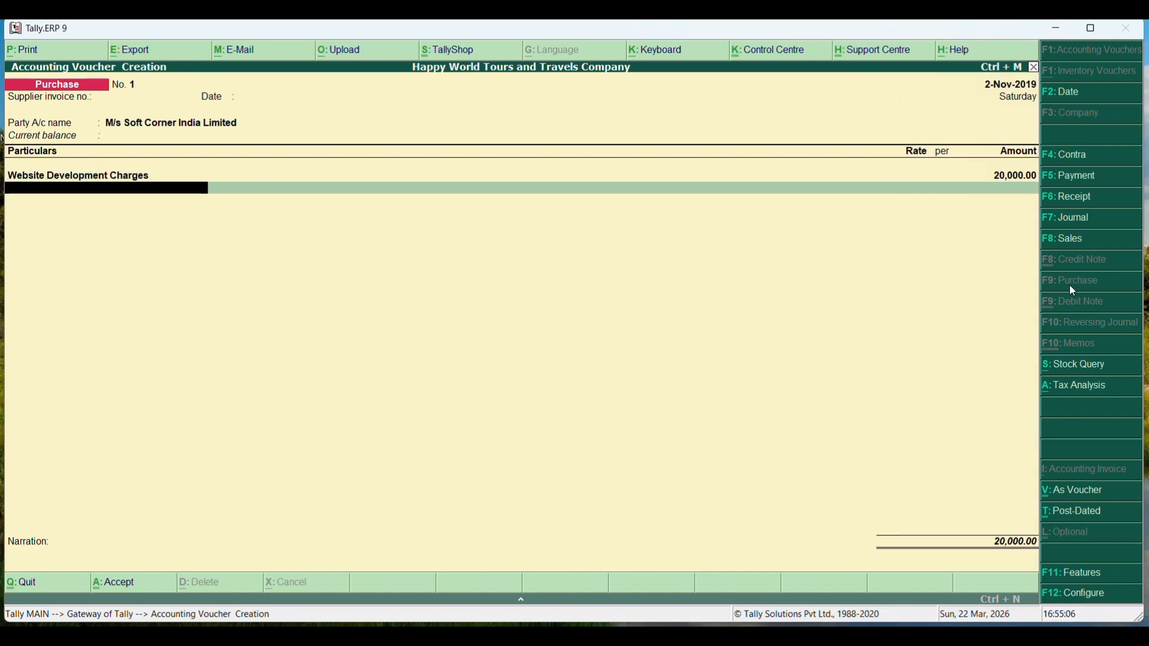
Add IGST with its calculated amount to the purchase voucher, leave the narration blank and save the voucher.
{"action": "key", "text": "Return"}
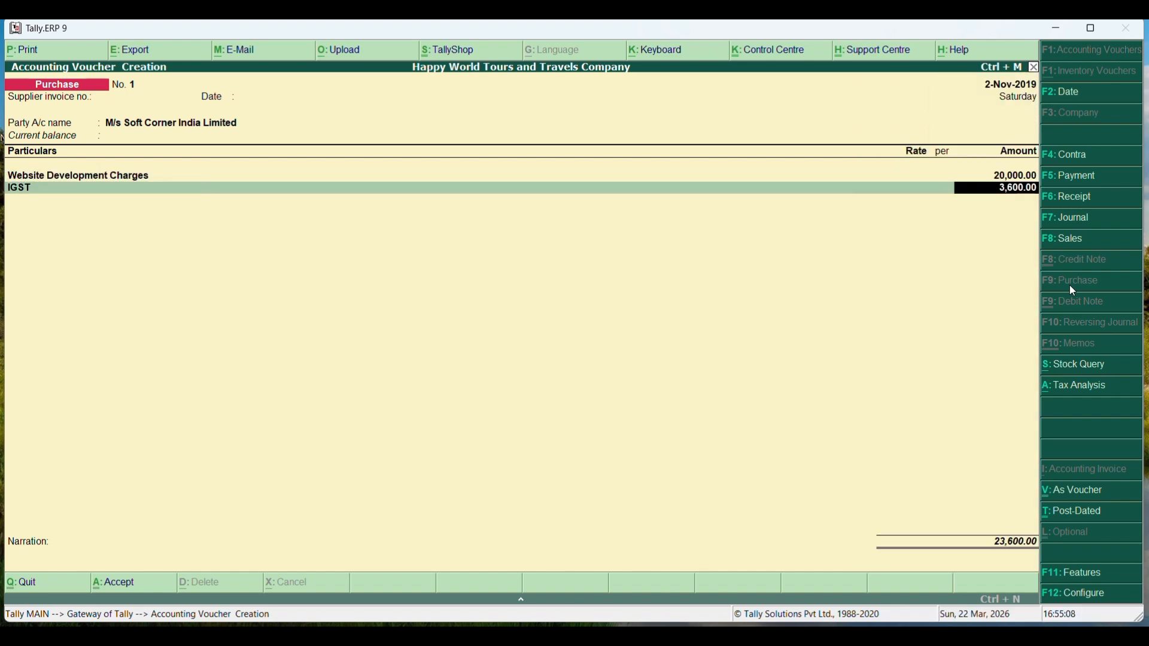
{"action": "key", "text": "Return"}
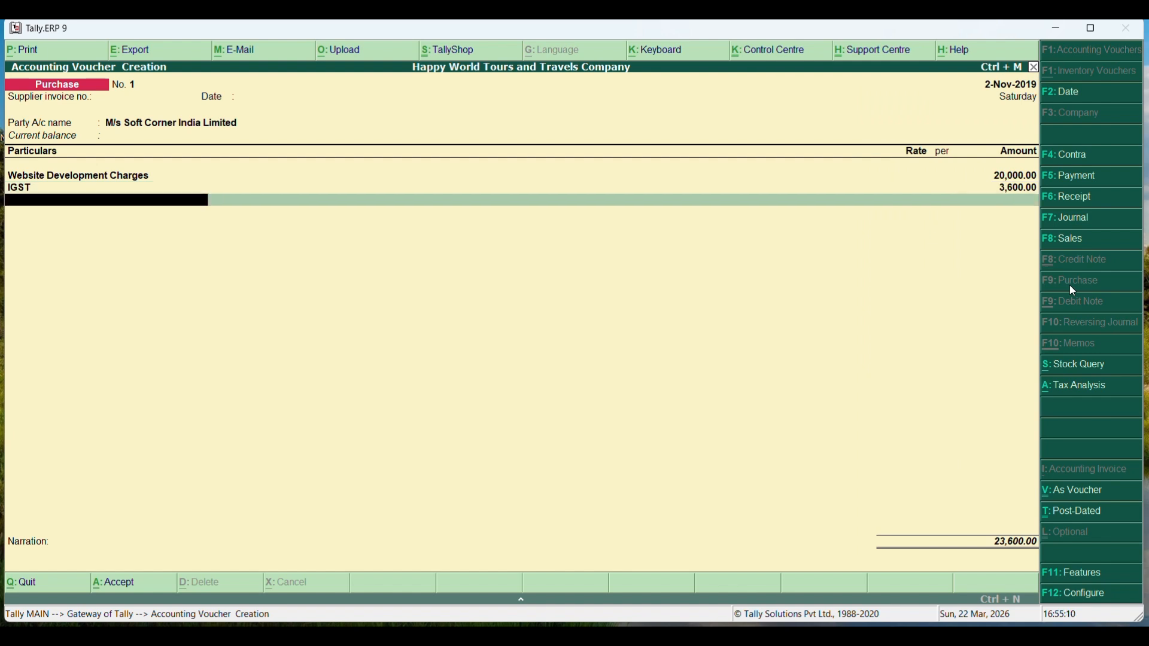
{"action": "key", "text": "Return"}
{"action": "key", "text": "Return"}
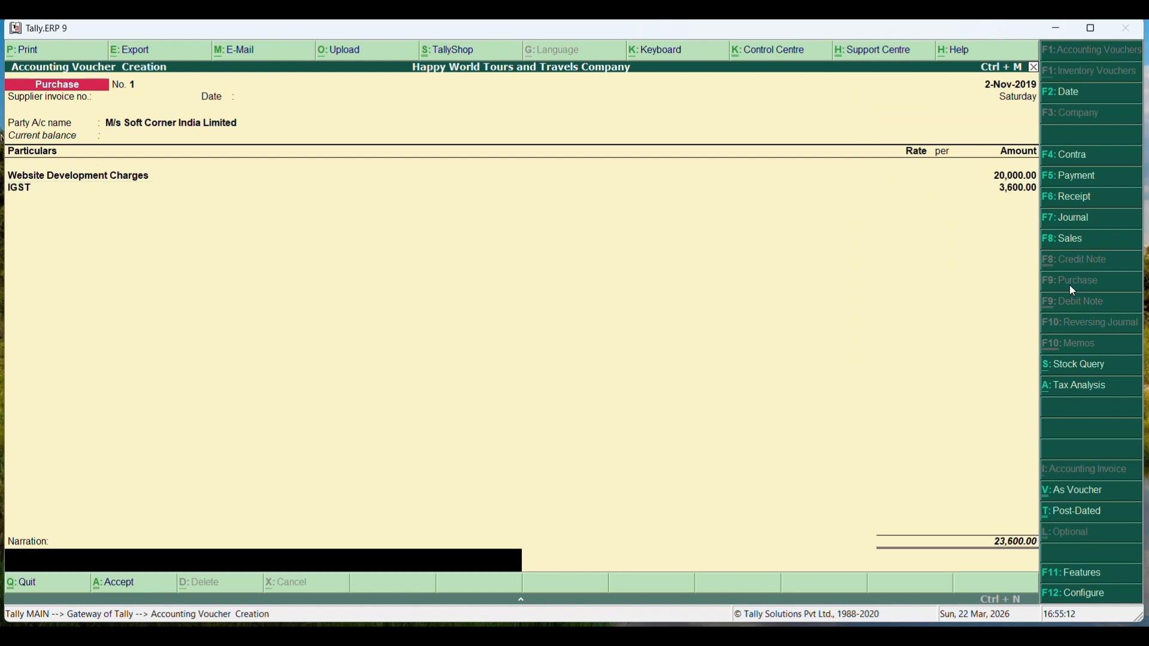
{"action": "key", "text": "Return"}
{"action": "key", "text": "Return"}
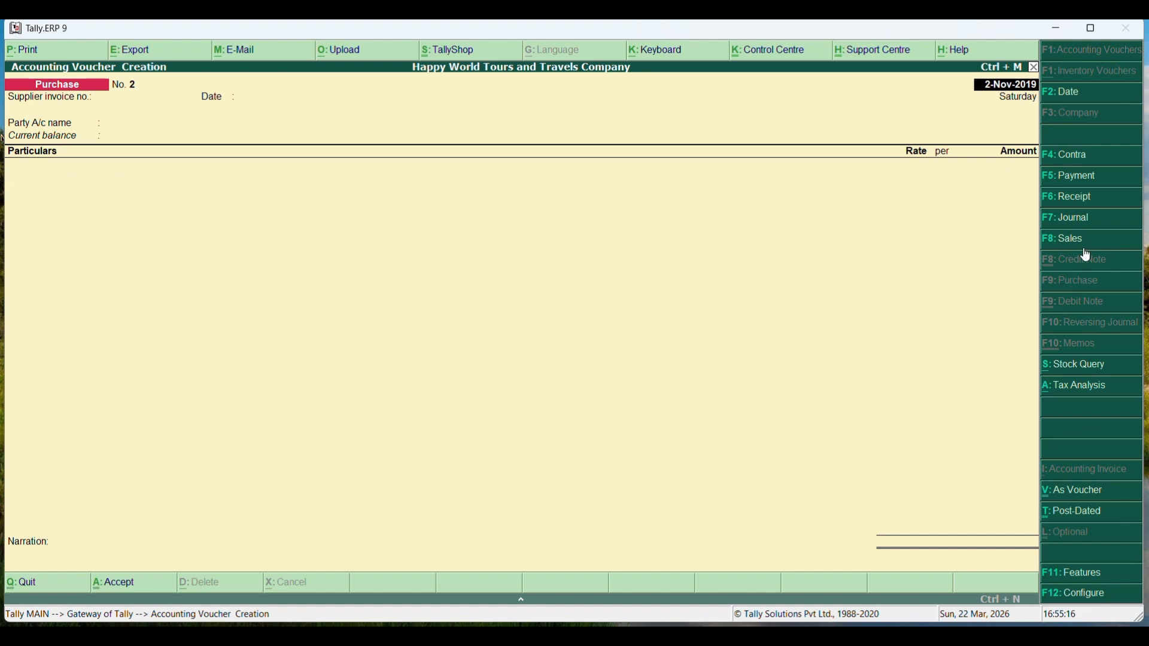
Start a payment voucher dated 2-Nov-2019 and debit M/s Soft Corner India Limited with 23600.
{"action": "left_click", "coordinate": [1092, 185]}
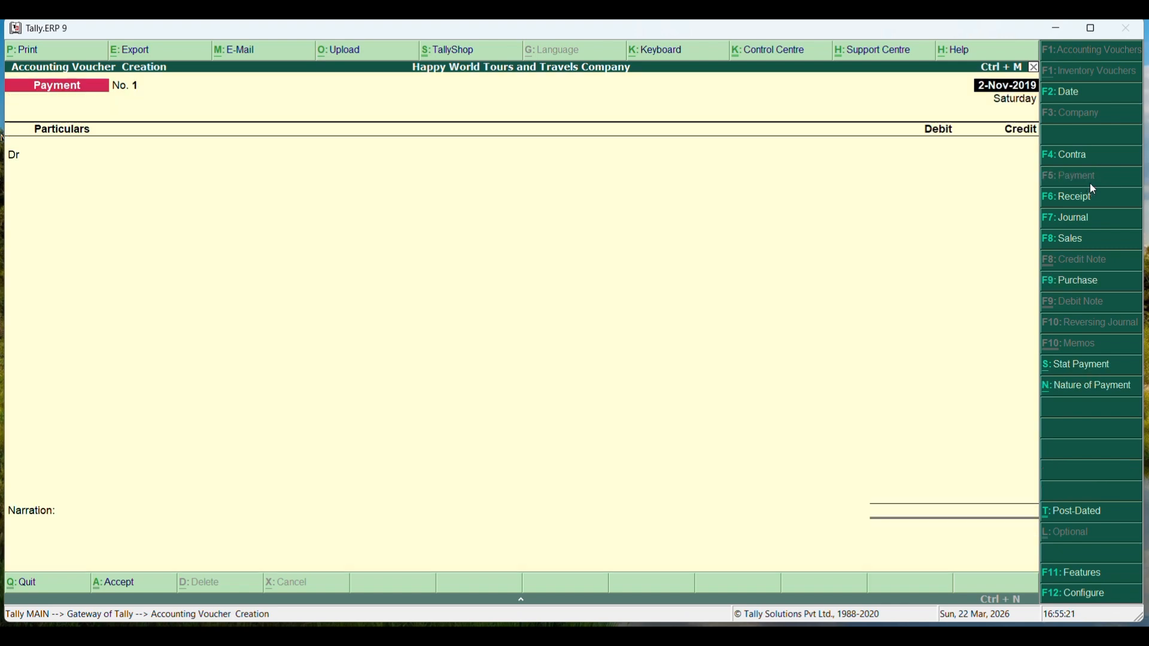
{"action": "key", "text": "Return"}
{"action": "key", "text": "Down"}
{"action": "key", "text": "Down"}
{"action": "key", "text": "Down"}
{"action": "key", "text": "Down"}
{"action": "key", "text": "Down"}
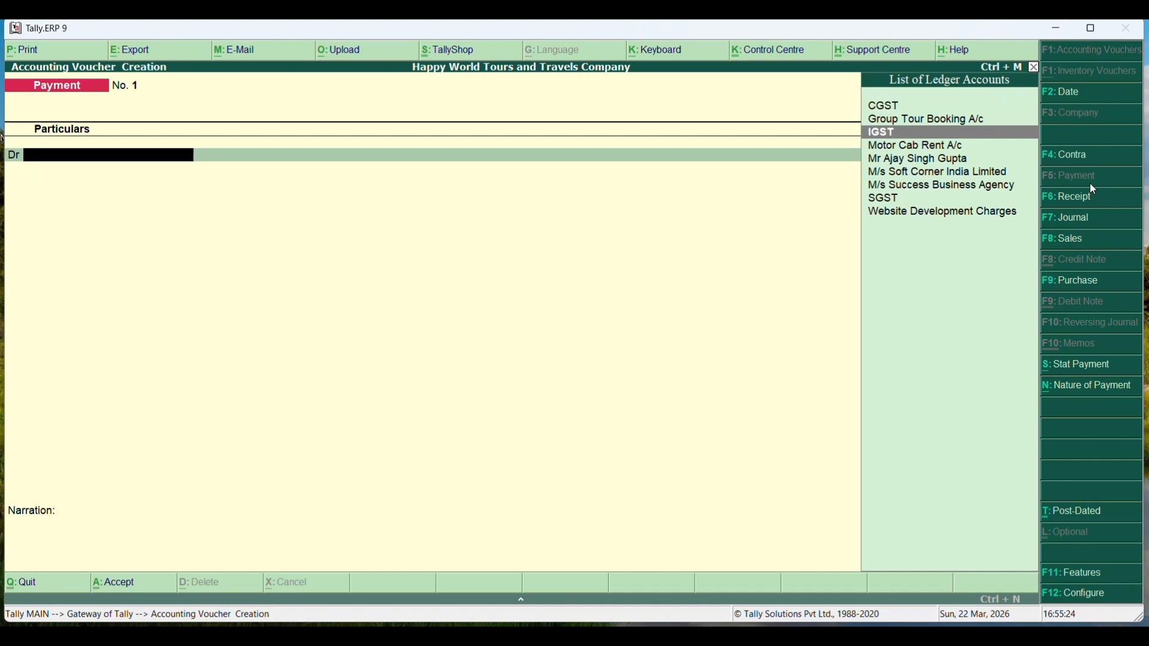
{"action": "key", "text": "Return"}
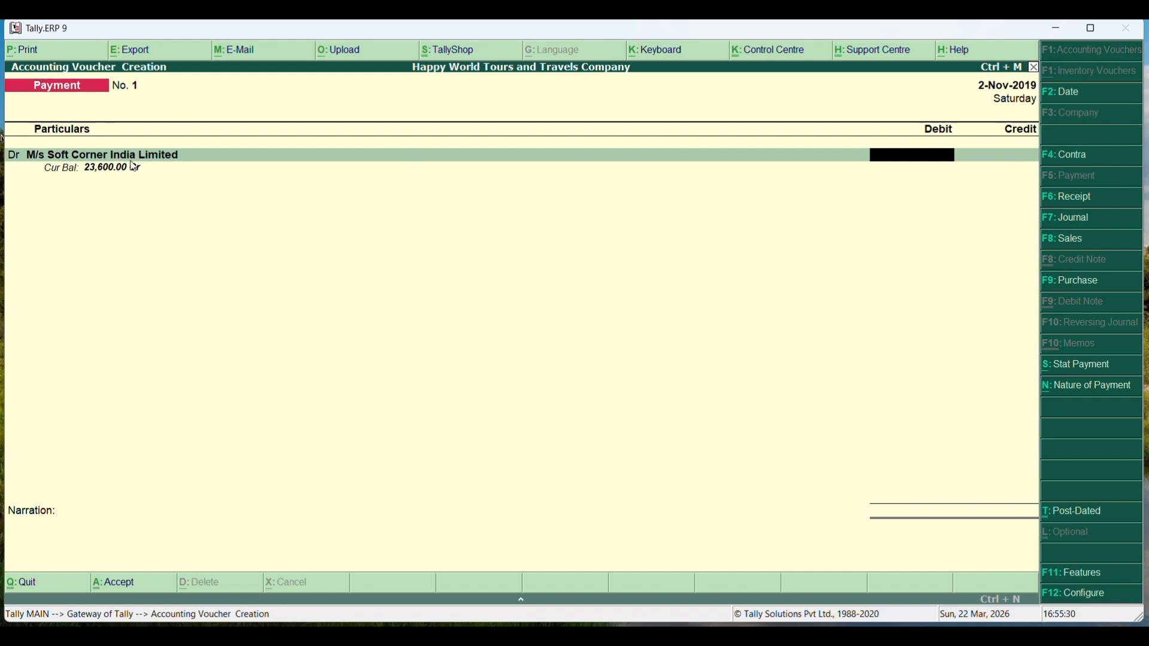
{"action": "type", "text": "23600"}
{"action": "key", "text": "Return"}
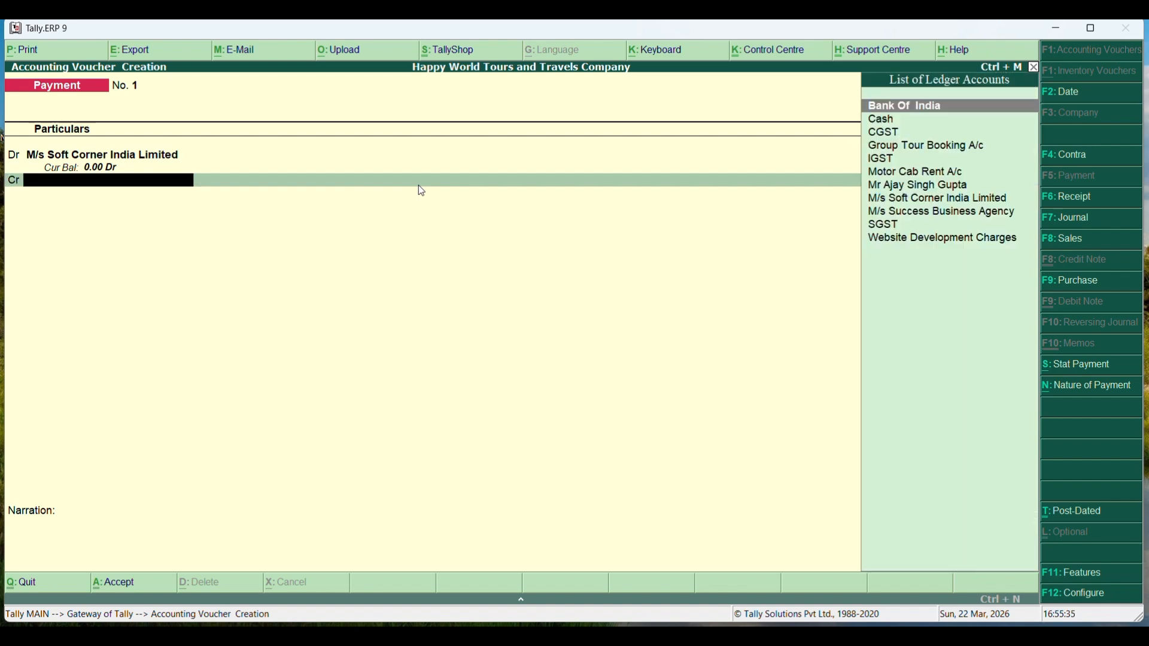
Choose Bank Of India as the credit account of the payment voucher.
{"action": "key", "text": "Down"}
{"action": "key", "text": "Down"}
{"action": "key", "text": "Down"}
{"action": "key", "text": "Down"}
{"action": "key", "text": "Down"}
{"action": "key", "text": "Down"}
{"action": "key", "text": "Down"}
{"action": "key", "text": "Up"}
{"action": "key", "text": "Up"}
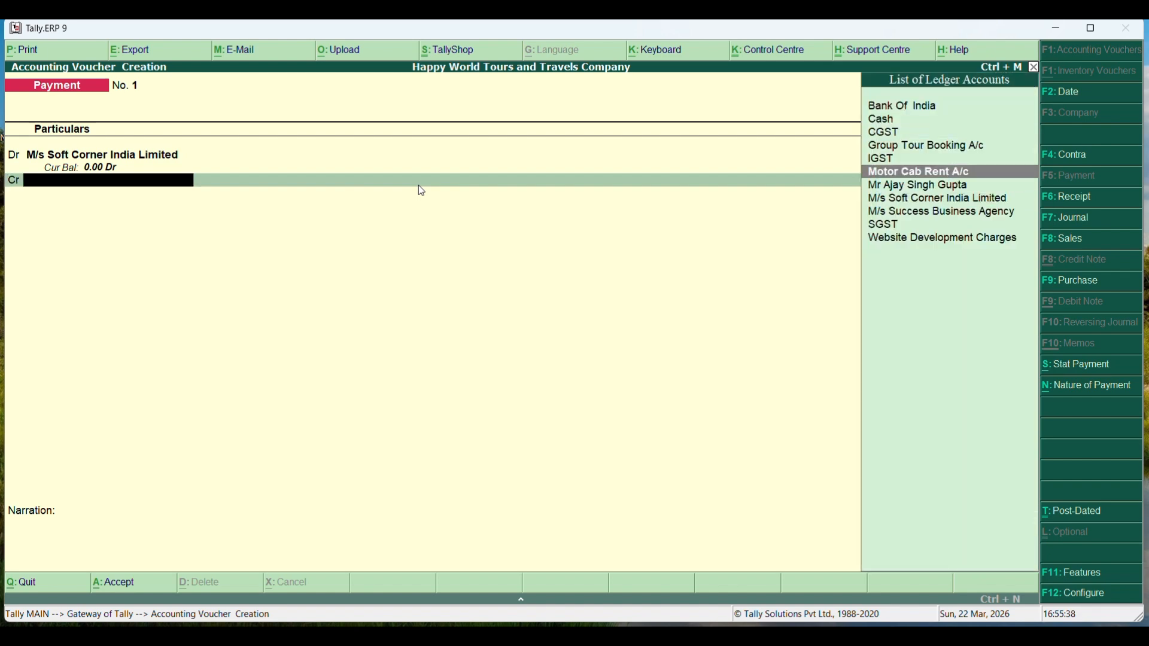
{"action": "key", "text": "Up"}
{"action": "key", "text": "Up"}
{"action": "key", "text": "Up"}
{"action": "key", "text": "Up"}
{"action": "key", "text": "Up"}
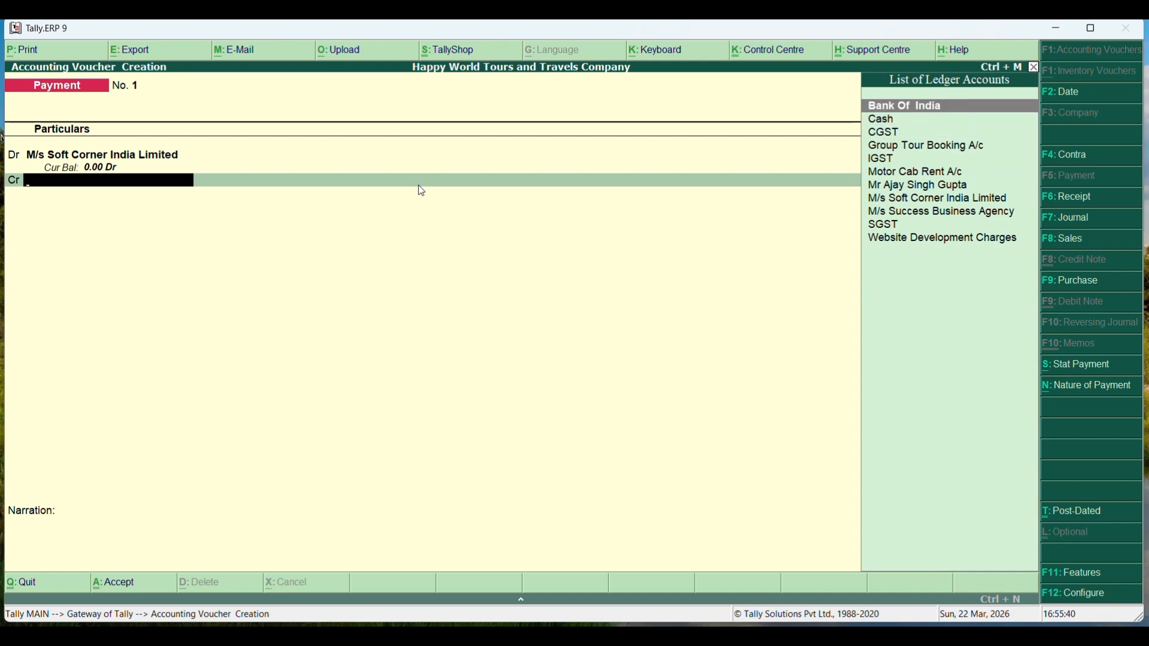
{"action": "key", "text": "Return"}
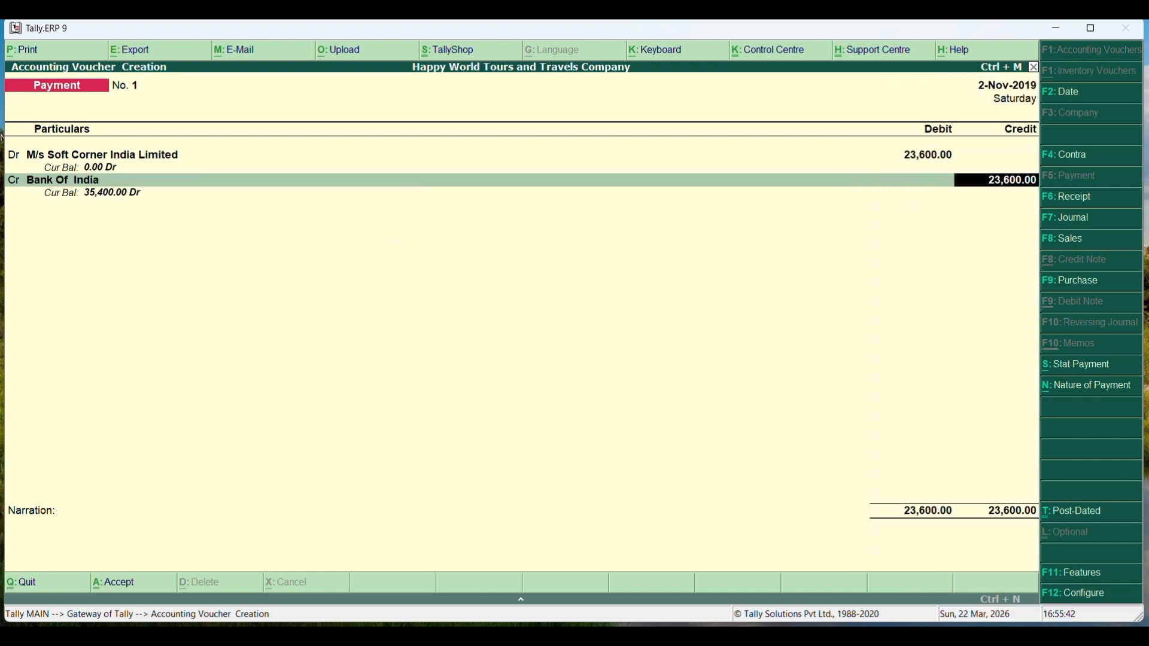
Look up the cheque number in SYJC.pdf, enter 302255 in the bank allocation and save the payment voucher without narration.
{"action": "mouse_move", "coordinate": [814, 637]}
{"action": "left_click", "coordinate": [808, 569]}
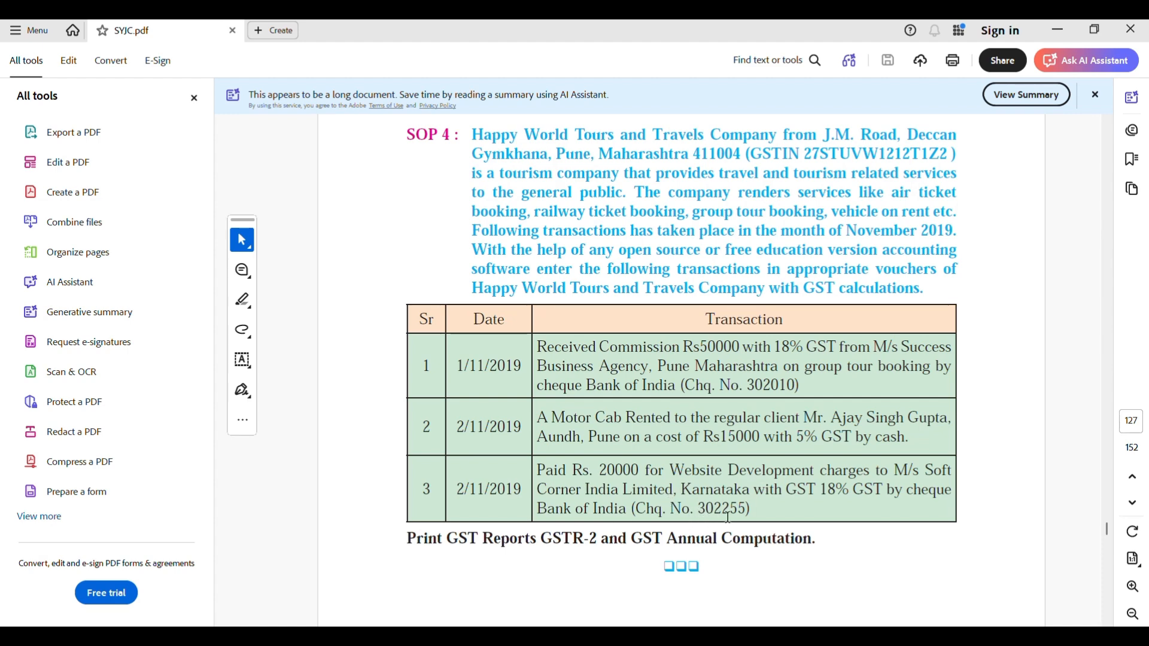
{"action": "left_click", "coordinate": [814, 637]}
{"action": "key", "text": "Return"}
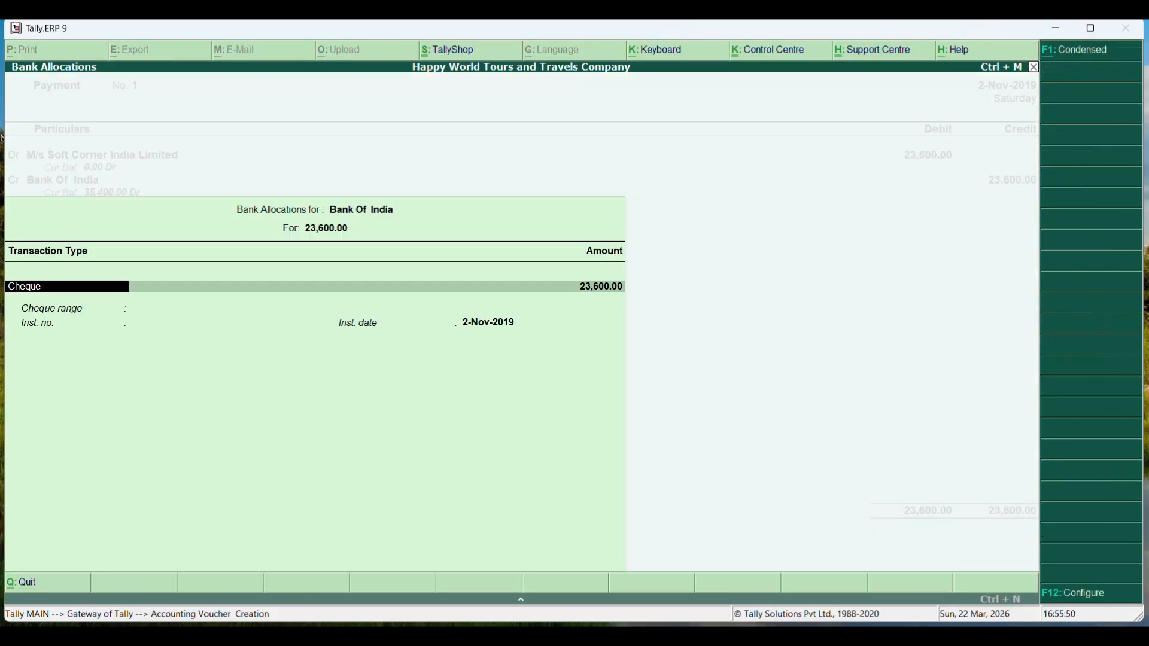
{"action": "key", "text": "Return"}
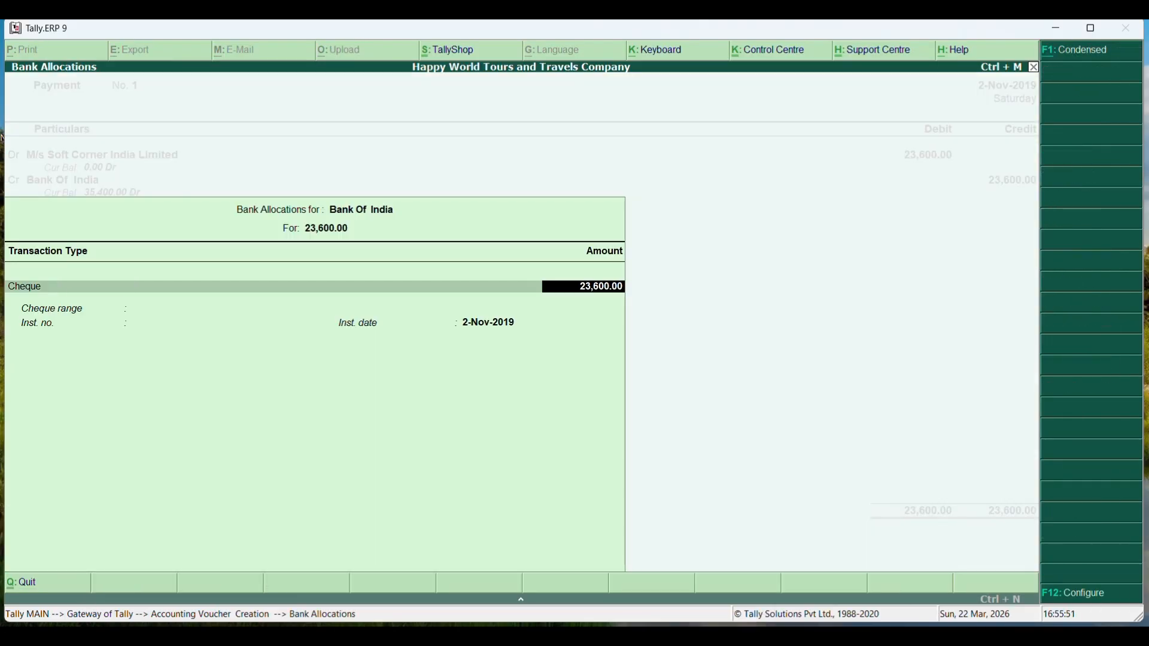
{"action": "key", "text": "Return"}
{"action": "type", "text": "3022"}
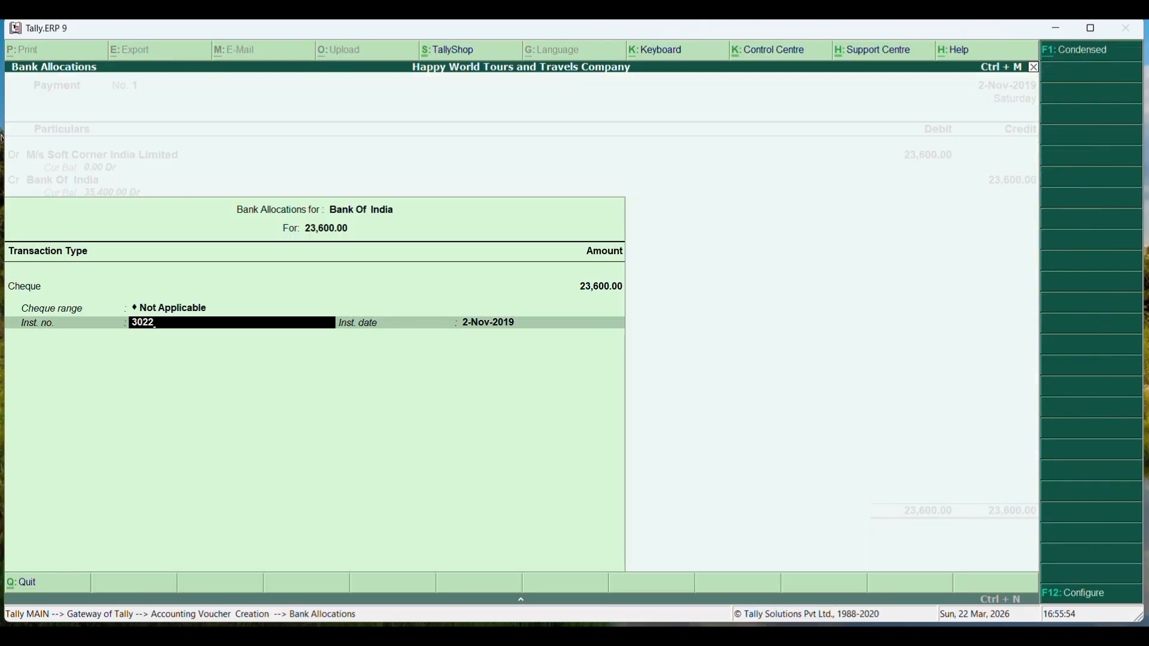
{"action": "type", "text": "55"}
{"action": "key", "text": "Return"}
{"action": "key", "text": "Return"}
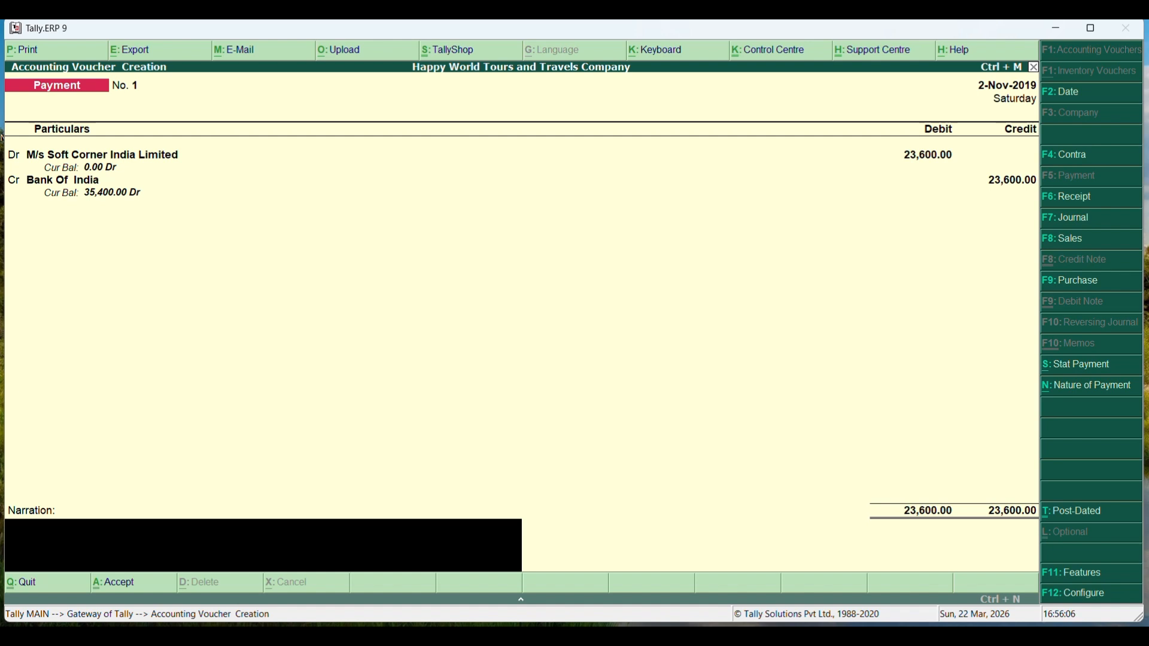
{"action": "key", "text": "Return"}
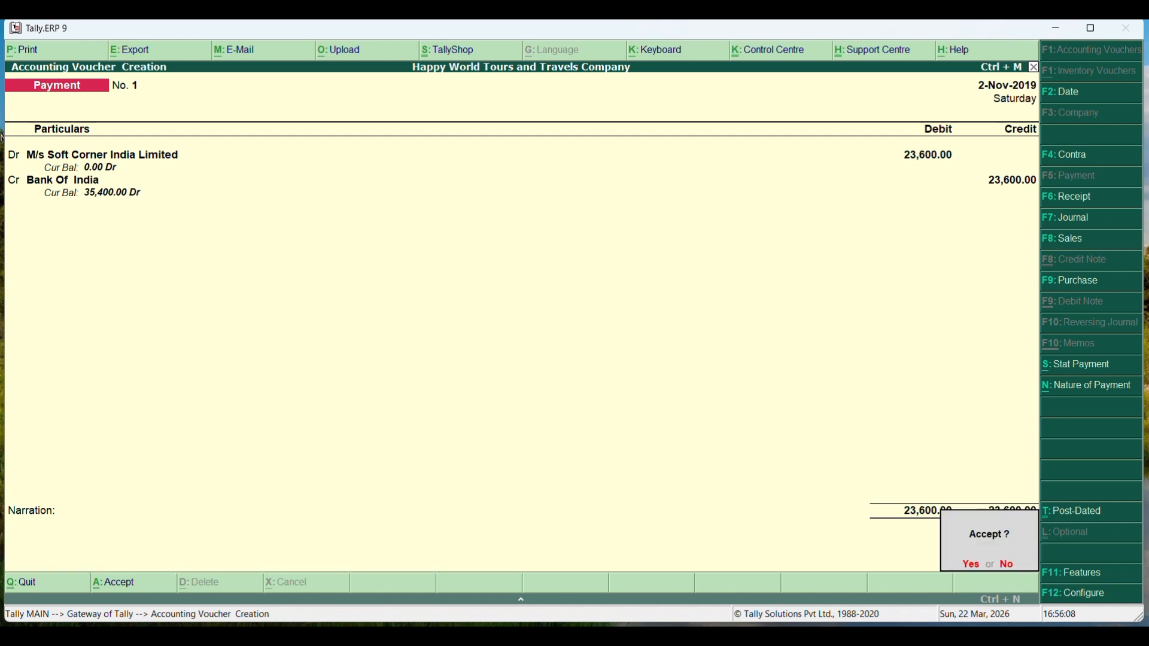
{"action": "key", "text": "Return"}
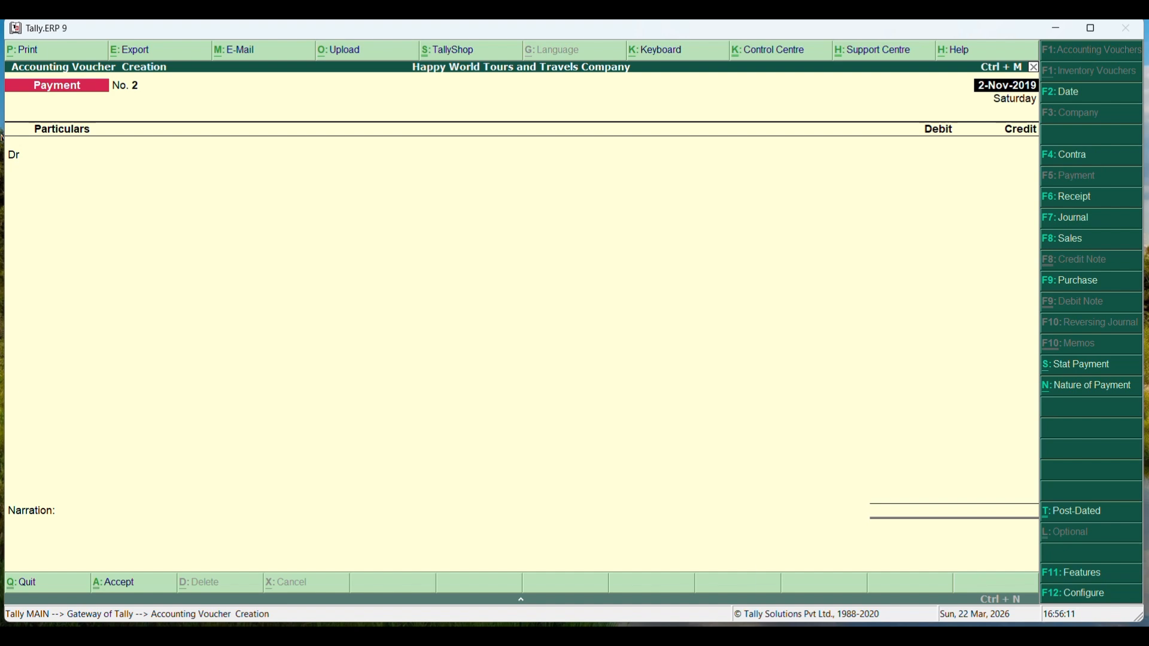
Check the SOP 4 transactions and required reports in SYJC.pdf, return to Tally.ERP 9 and leave the blank payment voucher.
{"action": "mouse_move", "coordinate": [812, 637]}
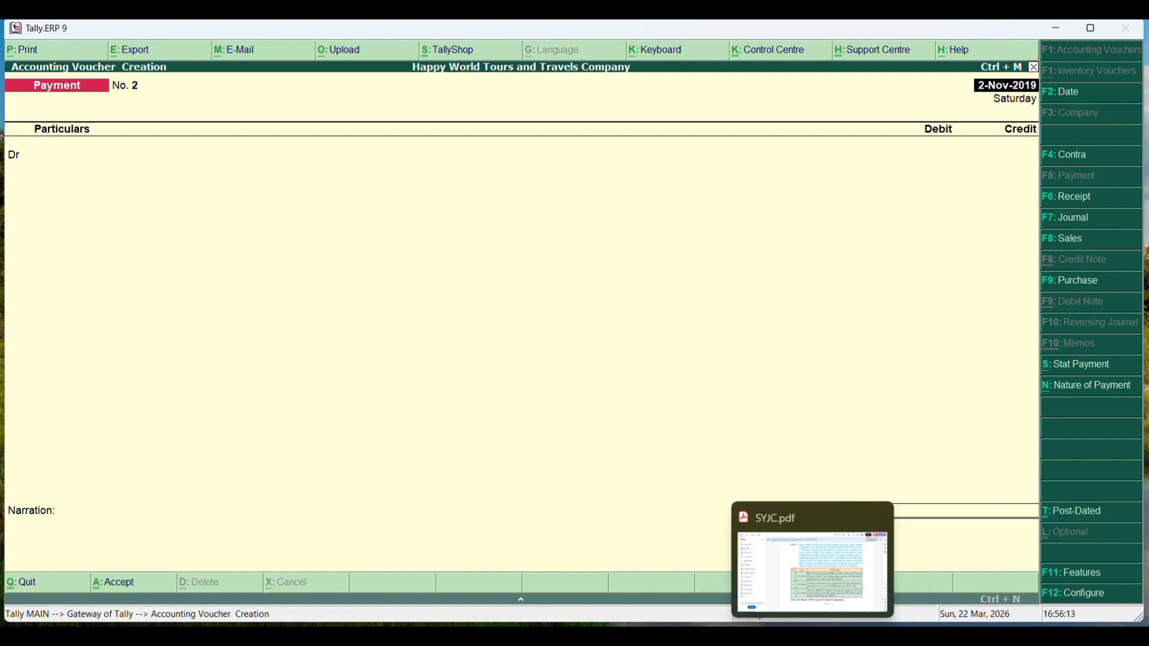
{"action": "left_click", "coordinate": [812, 637]}
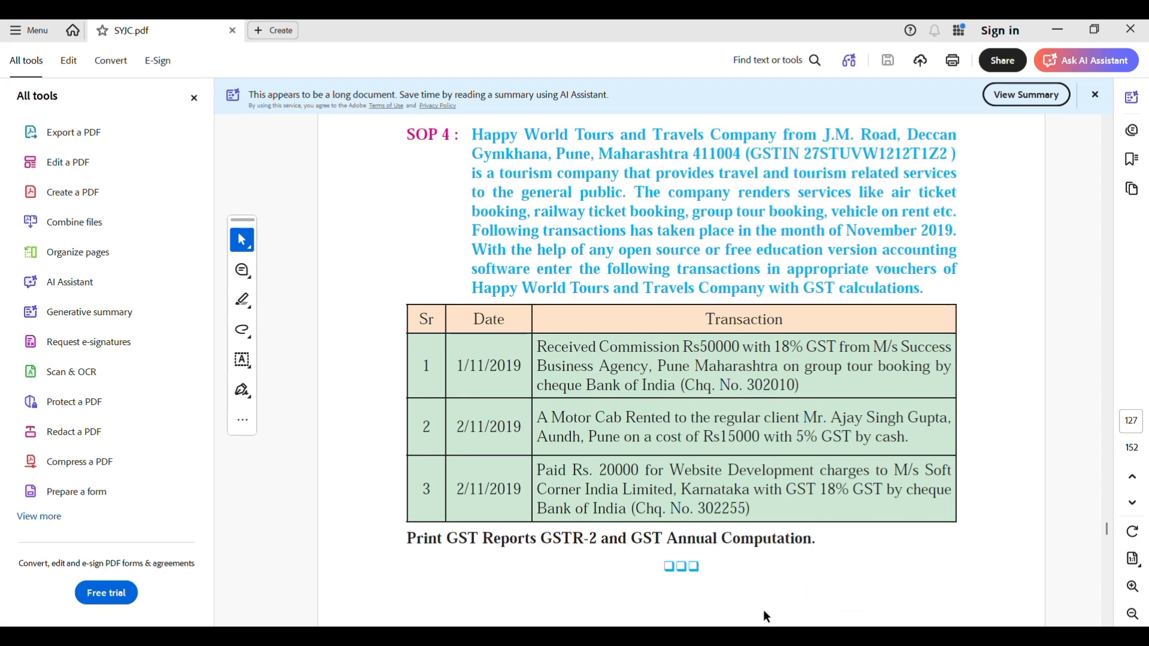
{"action": "mouse_move", "coordinate": [812, 637]}
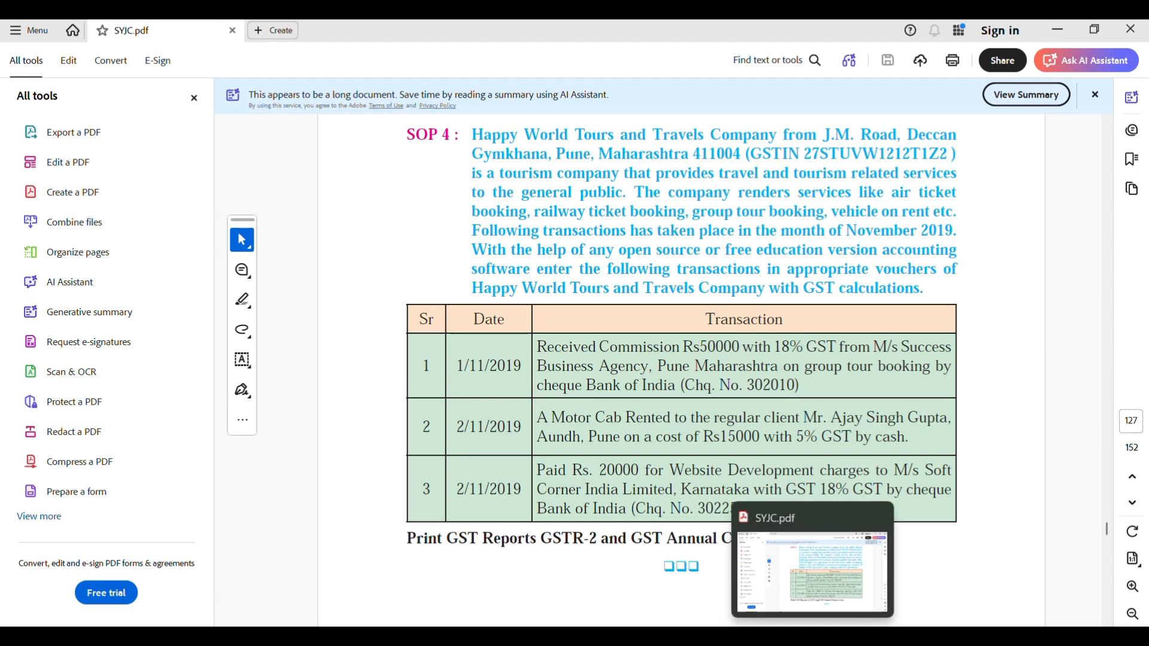
{"action": "key", "text": "alt+Tab"}
{"action": "key", "text": "Escape"}
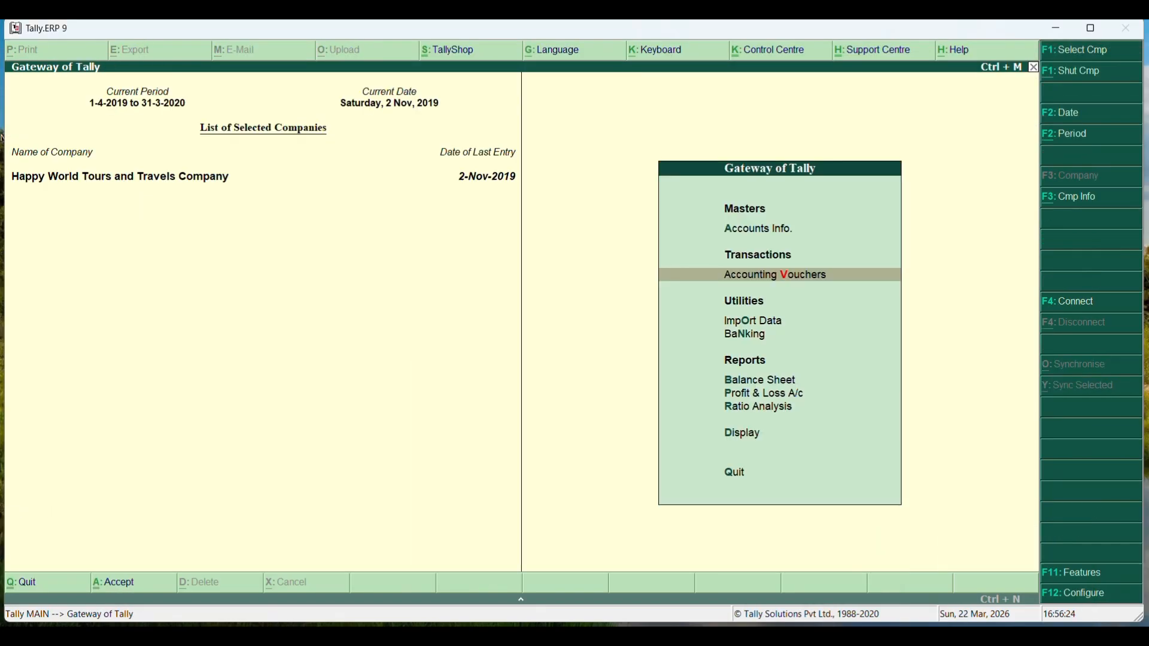
Review the payment, receipt, sales and purchase vouchers of 2-Nov-2019 in the Day Book and close it.
{"action": "key", "text": "Down"}
{"action": "key", "text": "Down"}
{"action": "key", "text": "Down"}
{"action": "key", "text": "Down"}
{"action": "key", "text": "Down"}
{"action": "key", "text": "d"}
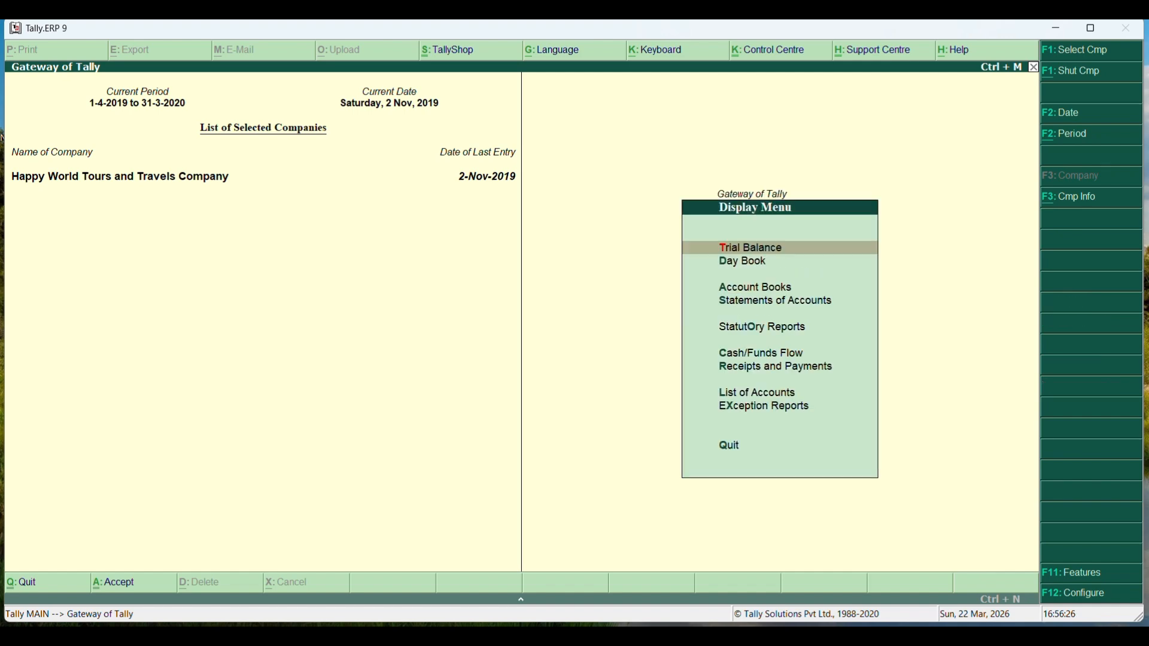
{"action": "key", "text": "d"}
{"action": "key", "text": "Down"}
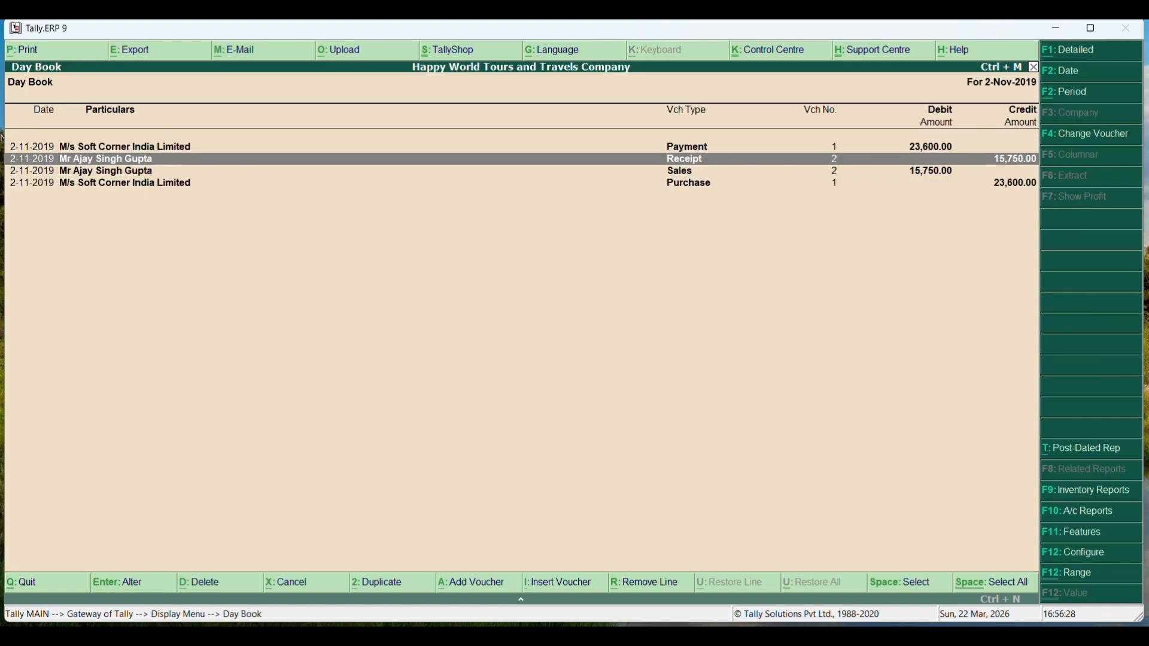
{"action": "key", "text": "Down"}
{"action": "key", "text": "Up"}
{"action": "key", "text": "Up"}
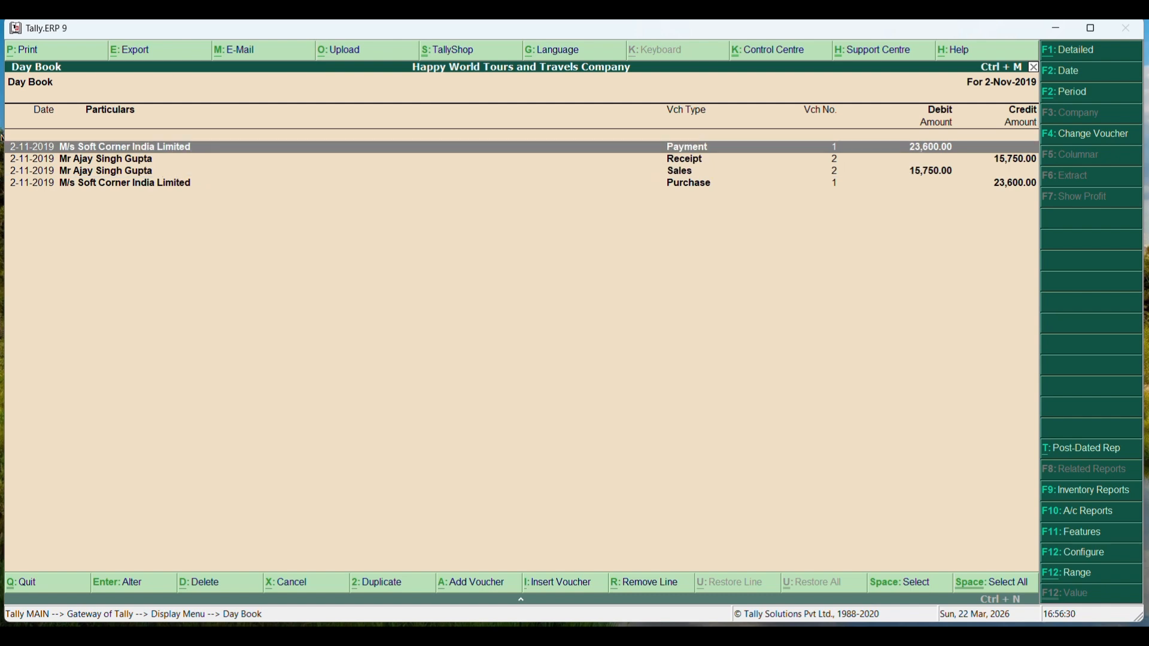
{"action": "key", "text": "Down"}
{"action": "key", "text": "Down"}
{"action": "key", "text": "Down"}
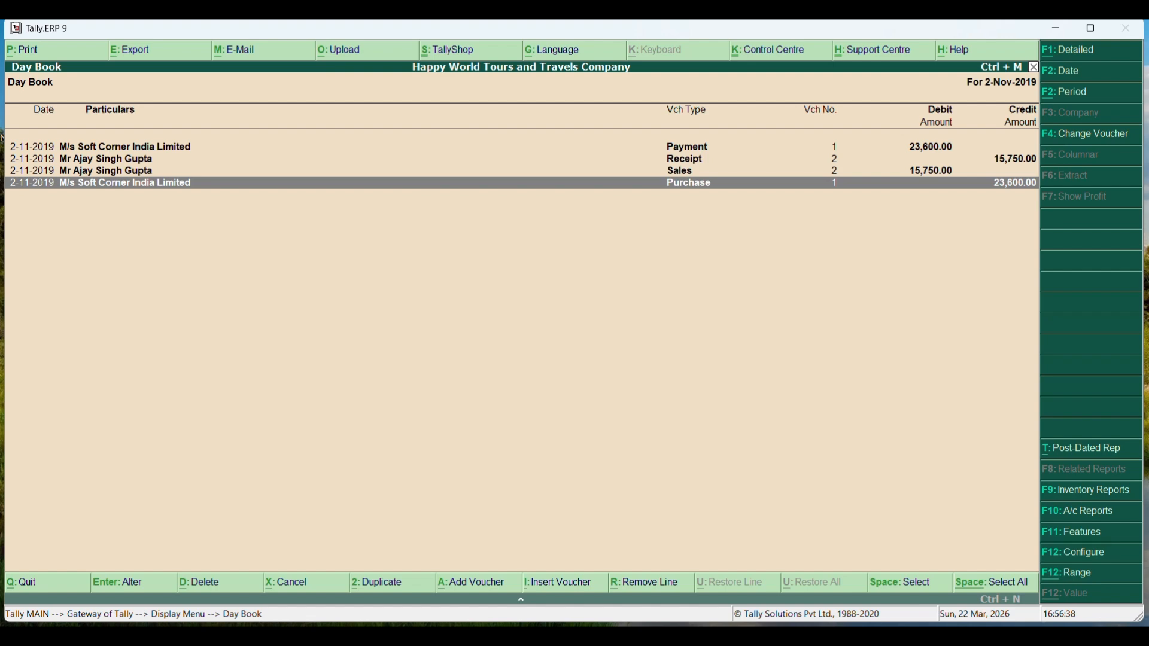
{"action": "key", "text": "Return"}
{"action": "key", "text": "Escape"}
{"action": "key", "text": "Escape"}
Open the GSTR-2 report from the statutory GST reports.
{"action": "key", "text": "Down"}
{"action": "key", "text": "Down"}
{"action": "key", "text": "Down"}
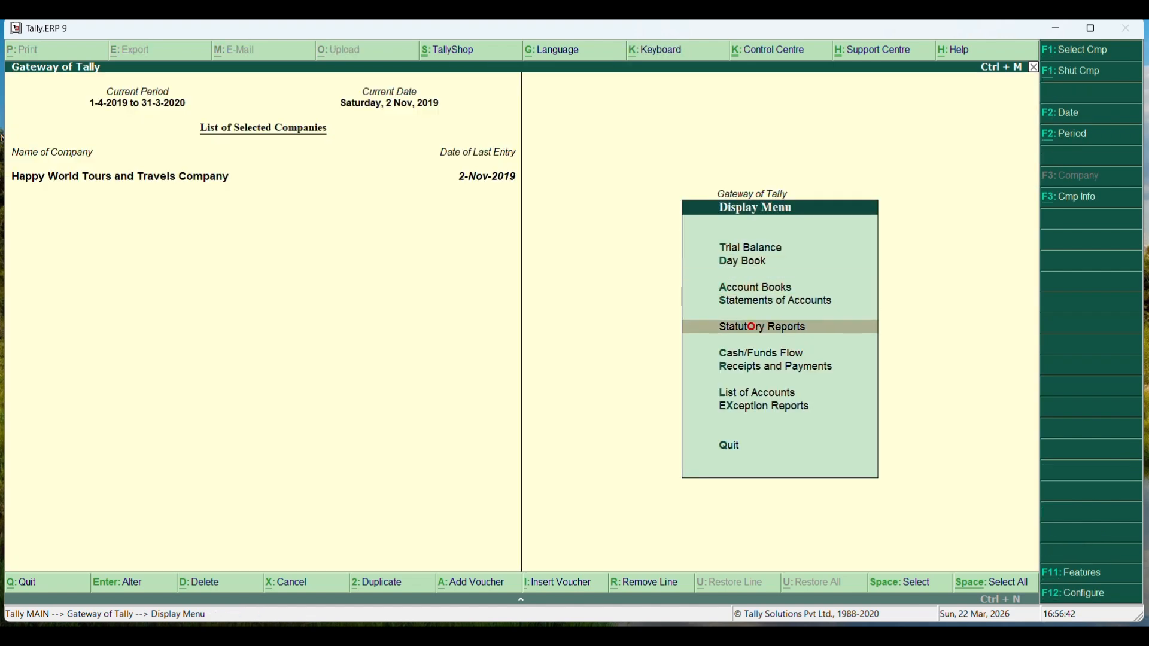
{"action": "key", "text": "Return"}
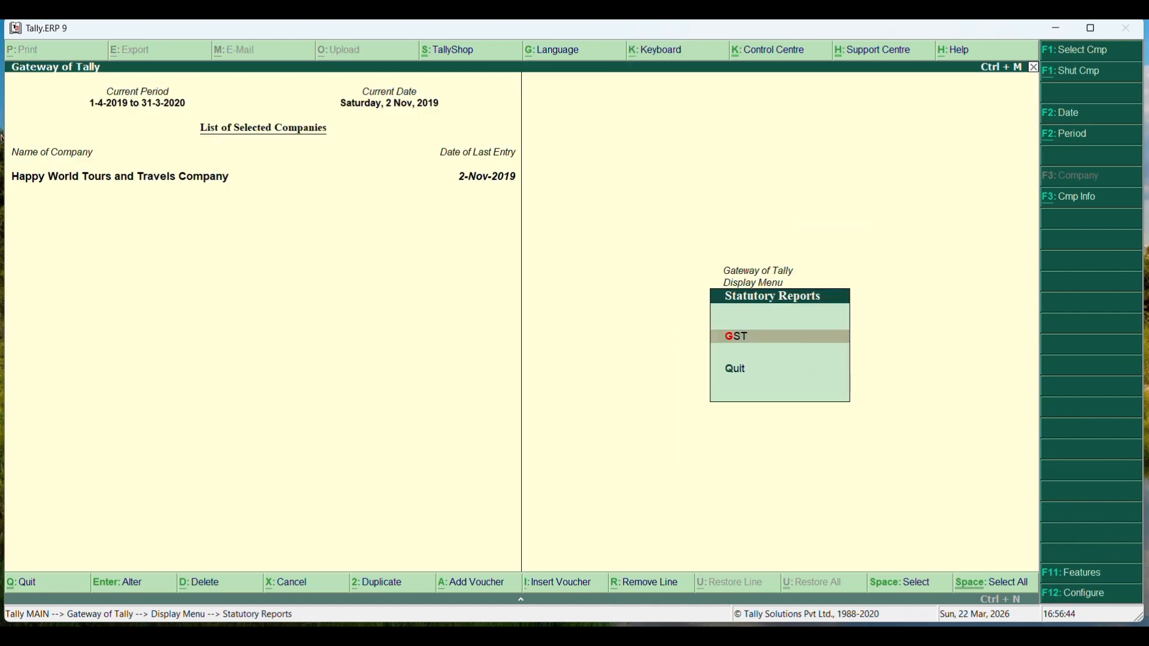
{"action": "key", "text": "Return"}
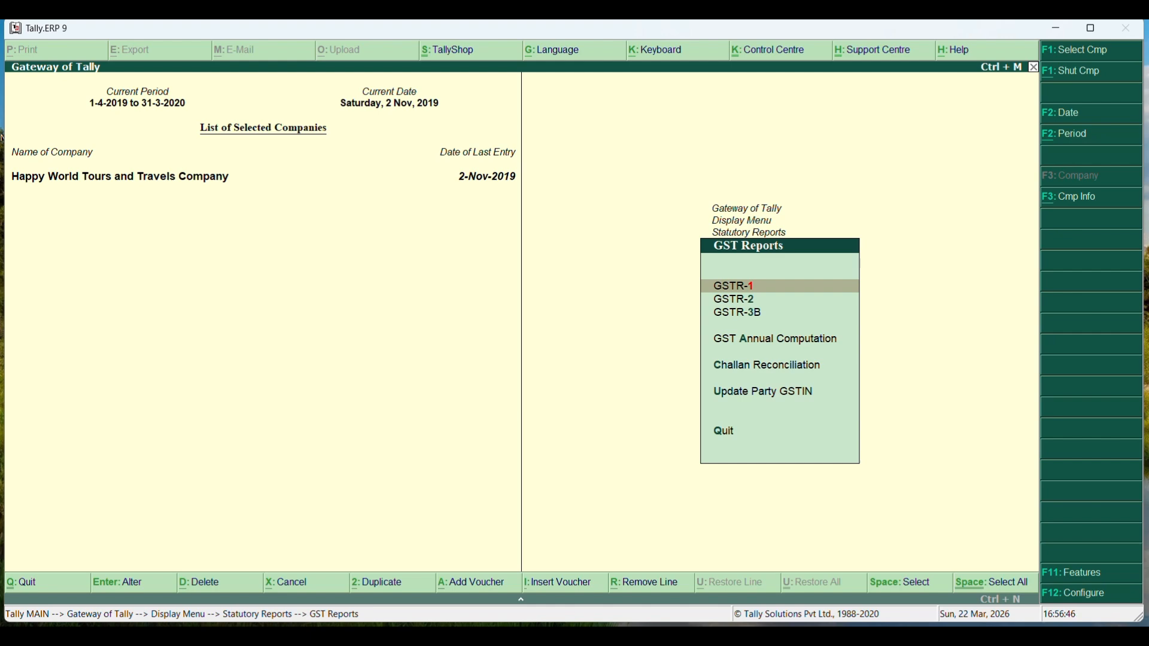
{"action": "key", "text": "Down"}
{"action": "key", "text": "Return"}
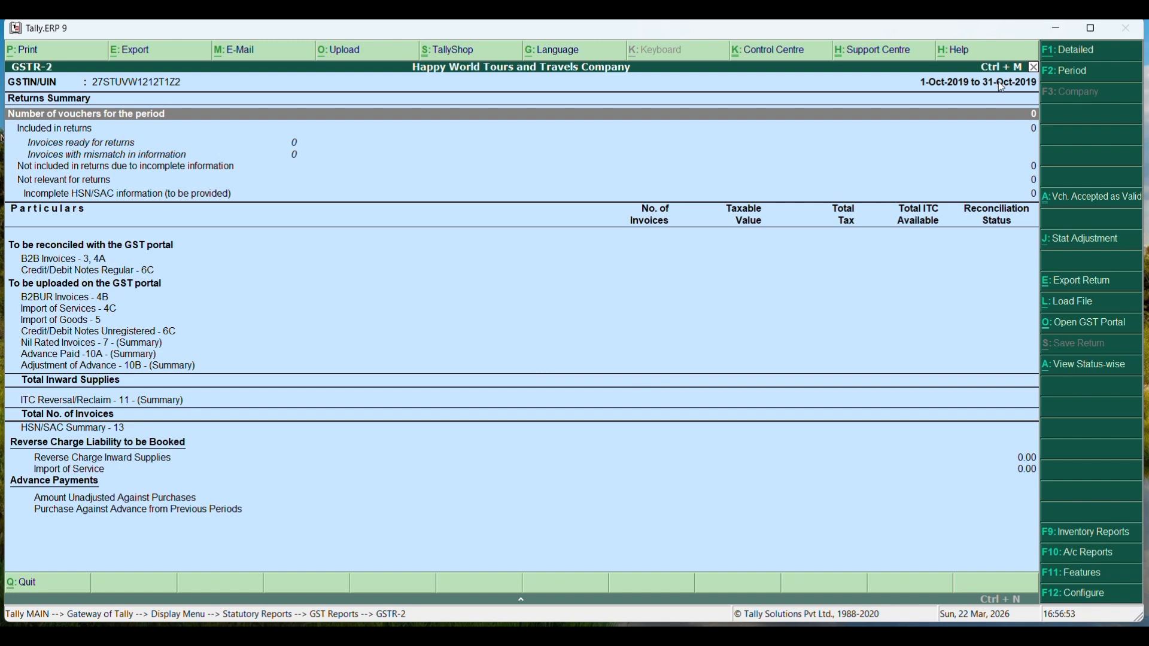
Set the GSTR-2 report period from 1-4-2019 to 1-4-2020.
{"action": "key", "text": "F2"}
{"action": "type", "text": "1"}
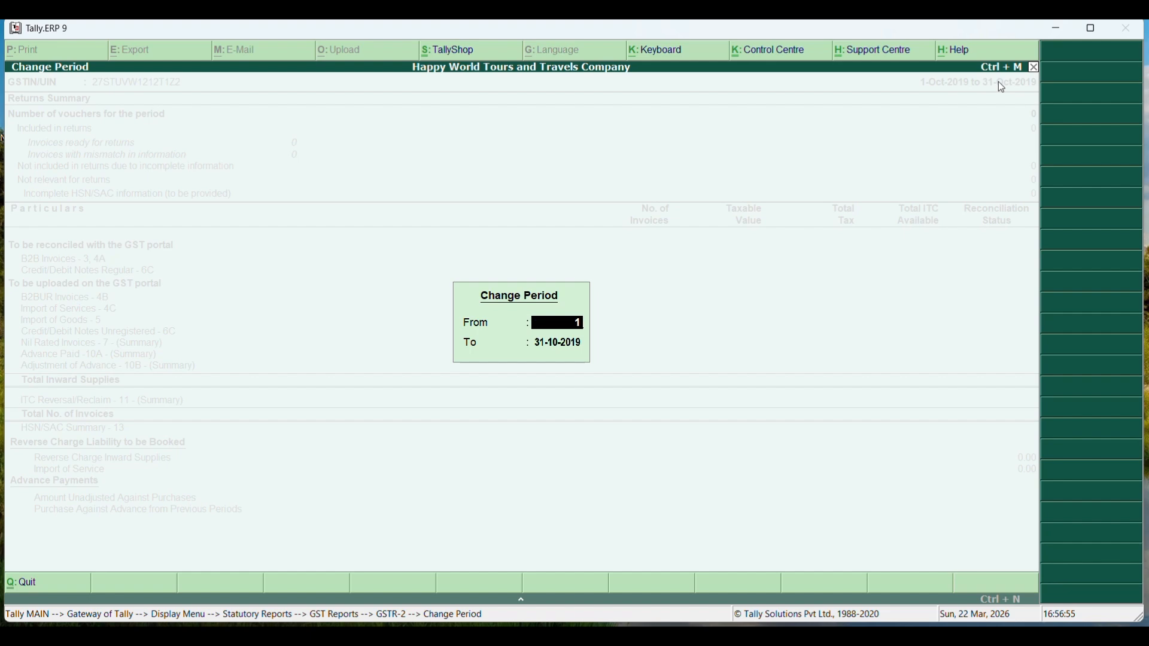
{"action": "type", "text": "-4-2019"}
{"action": "key", "text": "Return"}
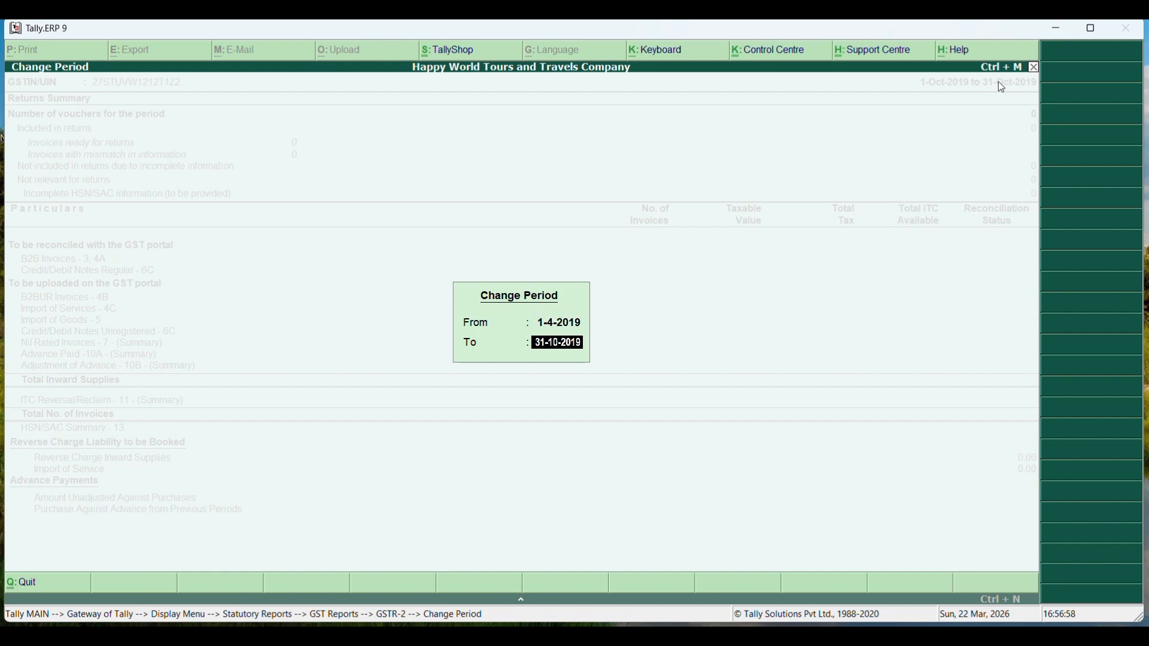
{"action": "type", "text": "1-4-2020"}
{"action": "key", "text": "Return"}
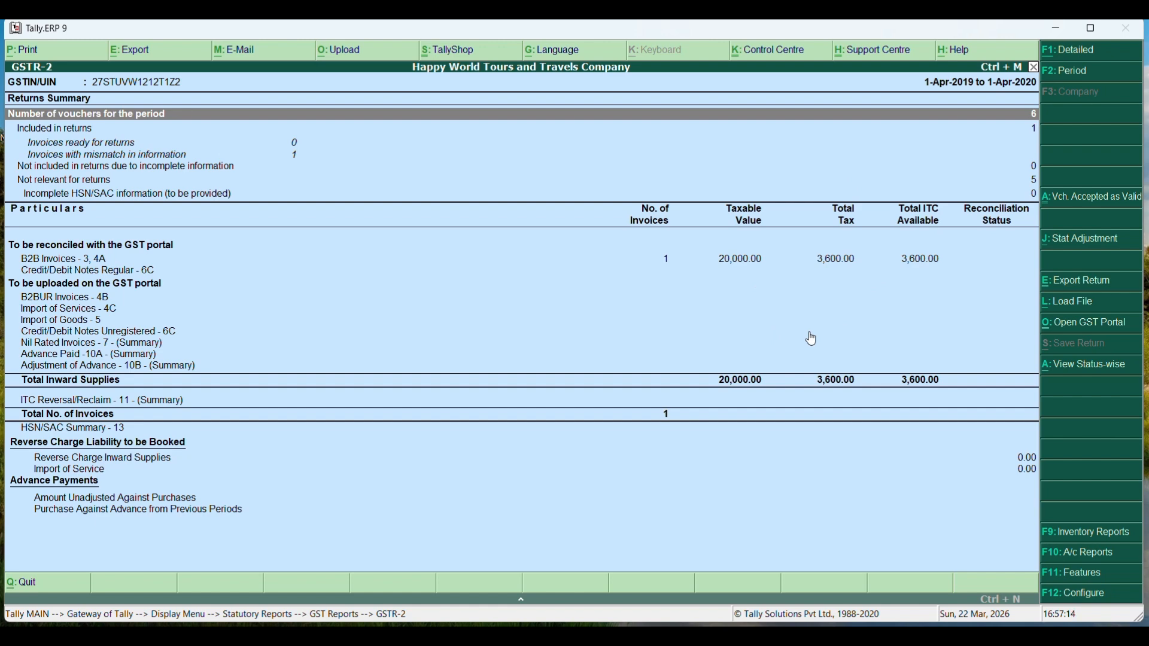
Start exporting the GSTR-2 report and change its format to PDF (Portable Document Format), keeping the default language.
{"action": "left_click", "coordinate": [175, 51]}
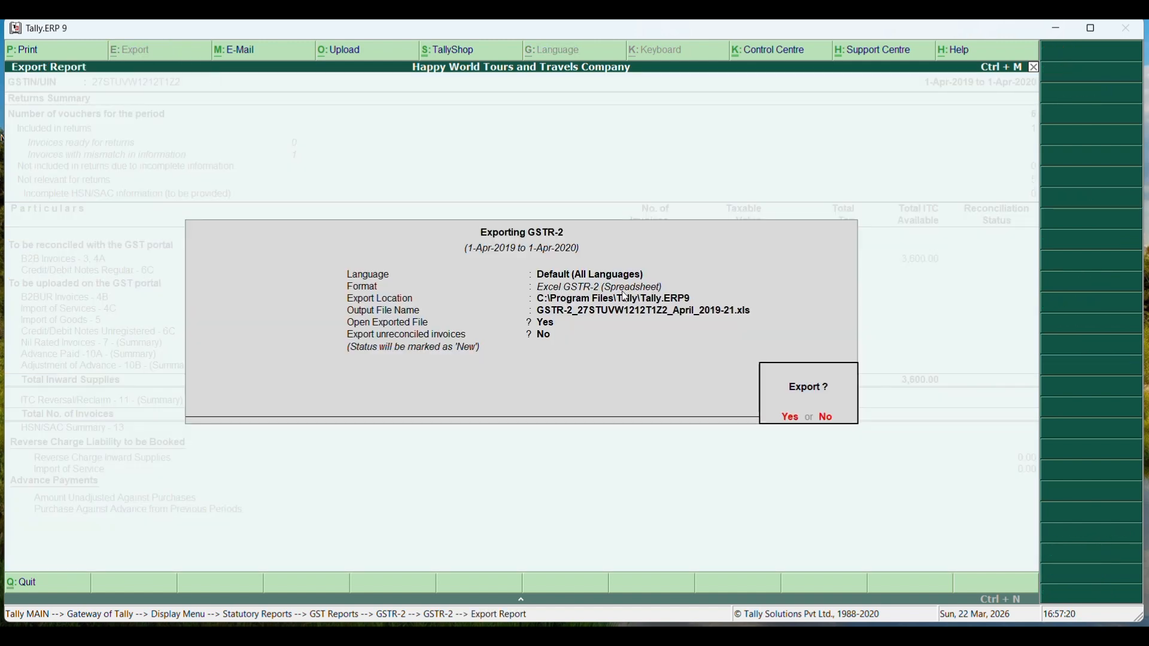
{"action": "key", "text": "n"}
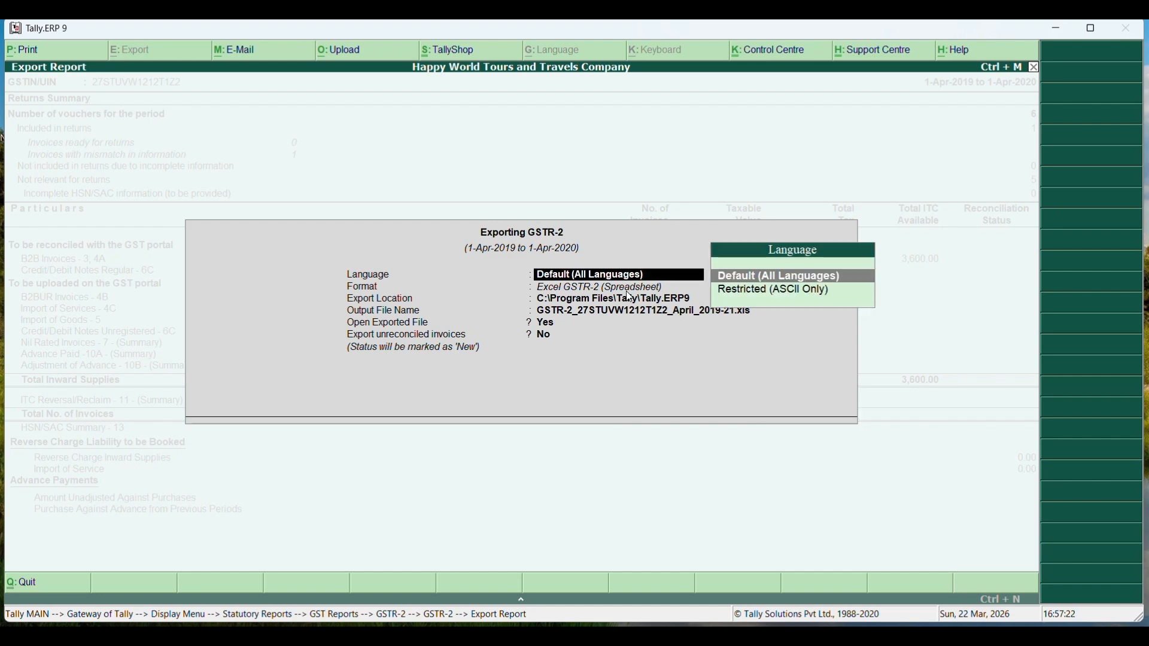
{"action": "key", "text": "Return"}
{"action": "key", "text": "Down"}
{"action": "key", "text": "Down"}
{"action": "key", "text": "Down"}
{"action": "key", "text": "Down"}
{"action": "key", "text": "Down"}
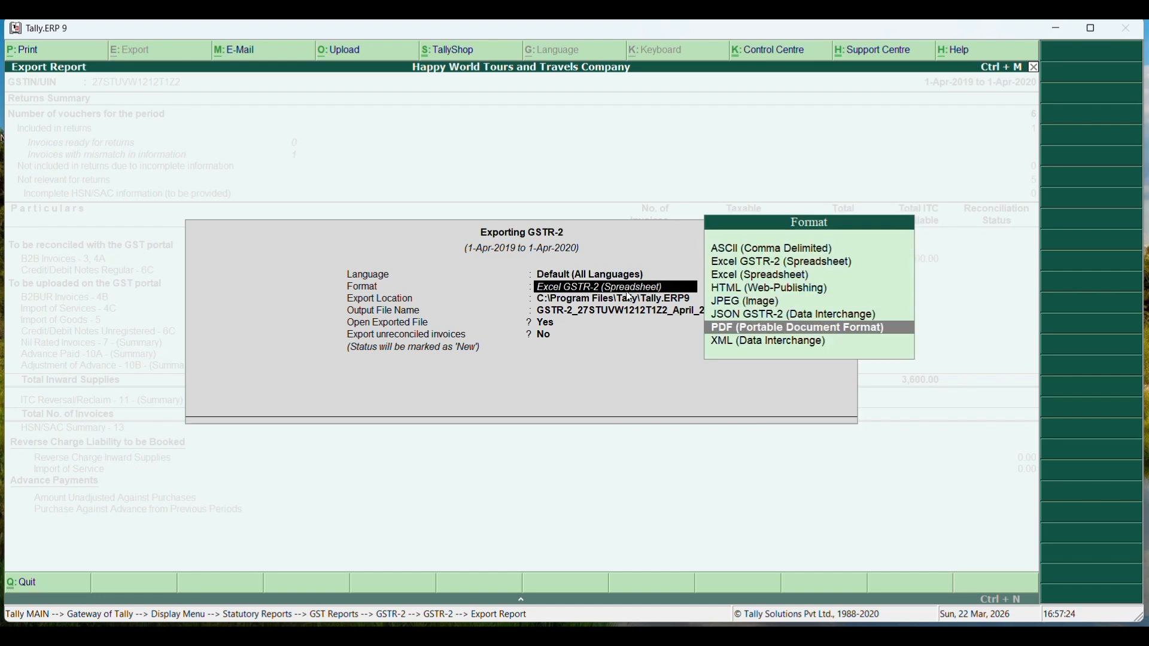
{"action": "key", "text": "Return"}
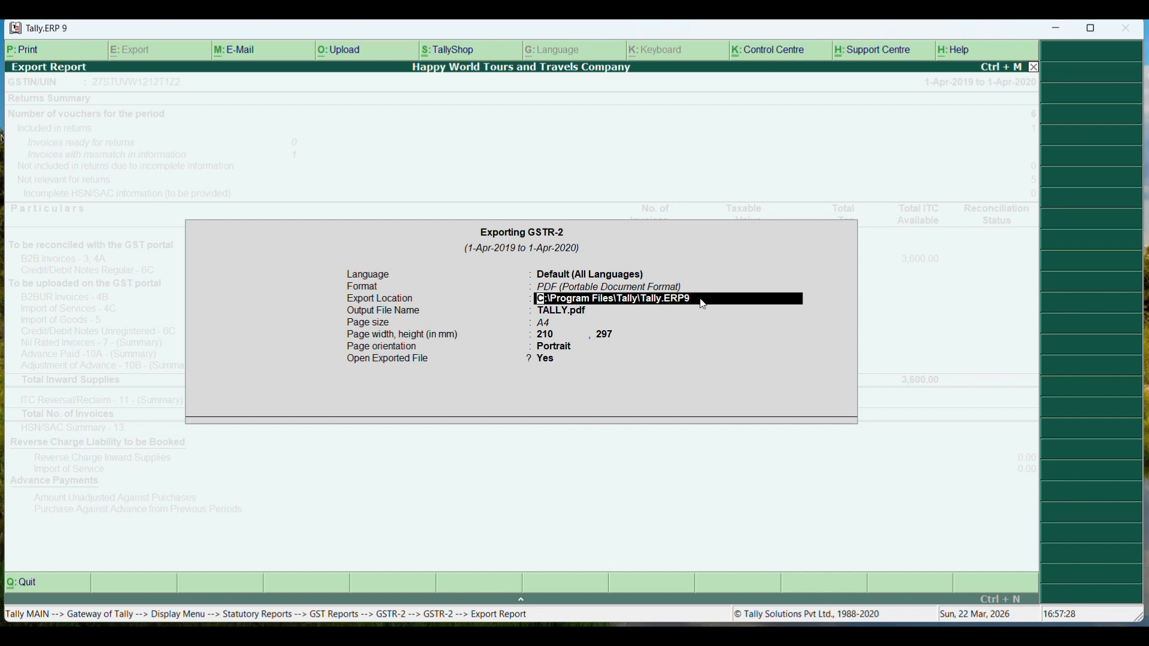
Replace the export location of the GSTR-2 report with C:\Users\HP\Desktop\Tally_Outputs.
{"action": "key", "text": "Delete"}
{"action": "key", "text": "Delete"}
{"action": "key", "text": "Delete"}
{"action": "key", "text": "Delete"}
{"action": "key", "text": "Delete"}
{"action": "key", "text": "Delete"}
{"action": "key", "text": "Delete"}
{"action": "key", "text": "Delete"}
{"action": "key", "text": "Delete"}
{"action": "key", "text": "Delete"}
{"action": "key", "text": "Delete"}
{"action": "key", "text": "Delete"}
{"action": "key", "text": "Delete"}
{"action": "key", "text": "Delete"}
{"action": "key", "text": "Delete"}
{"action": "key", "text": "Delete"}
{"action": "key", "text": "Delete"}
{"action": "key", "text": "Delete"}
{"action": "key", "text": "Delete"}
{"action": "key", "text": "Delete"}
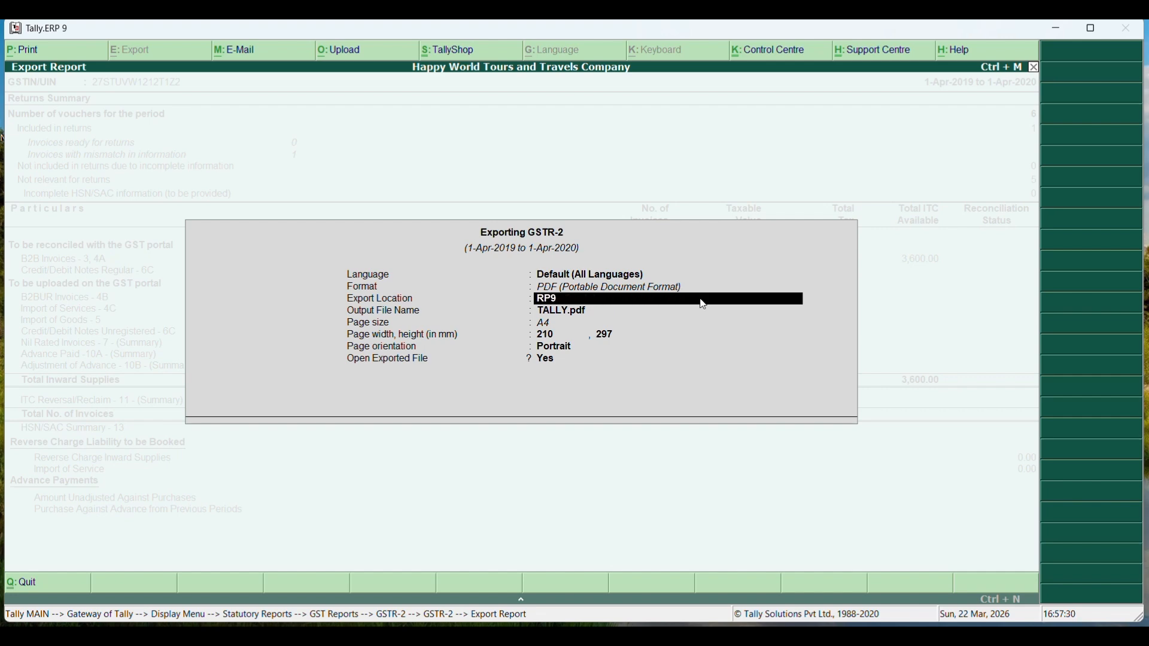
{"action": "type", "text": "C:\\Users\\HP\\Desktop\\Tally"}
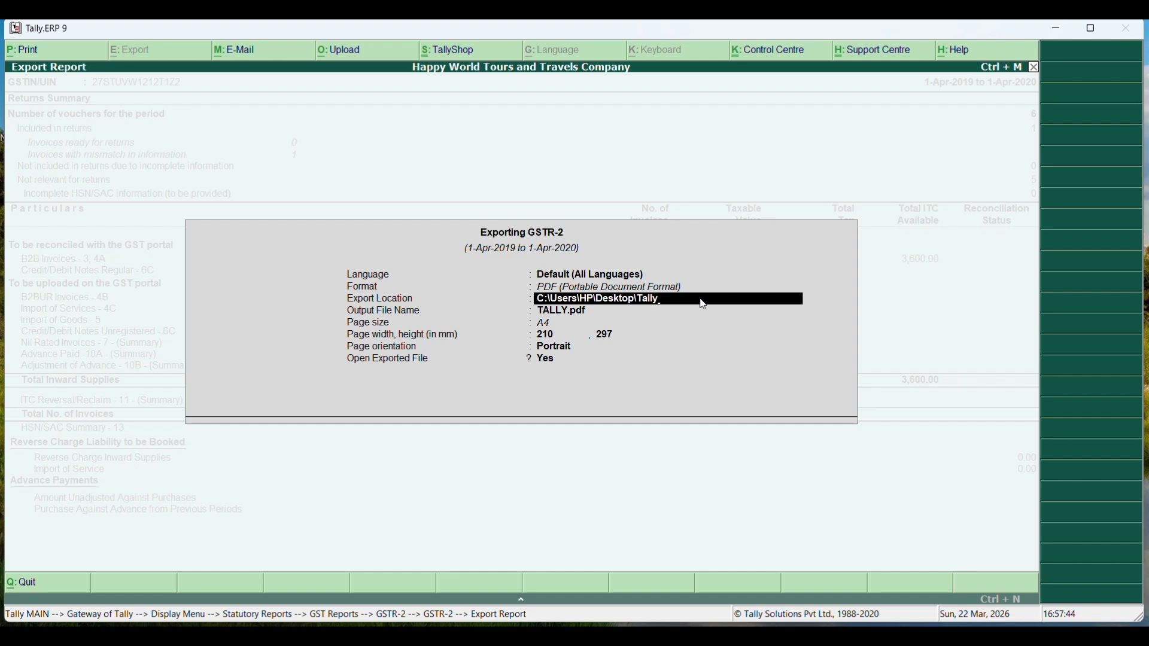
{"action": "type", "text": "_Outputs"}
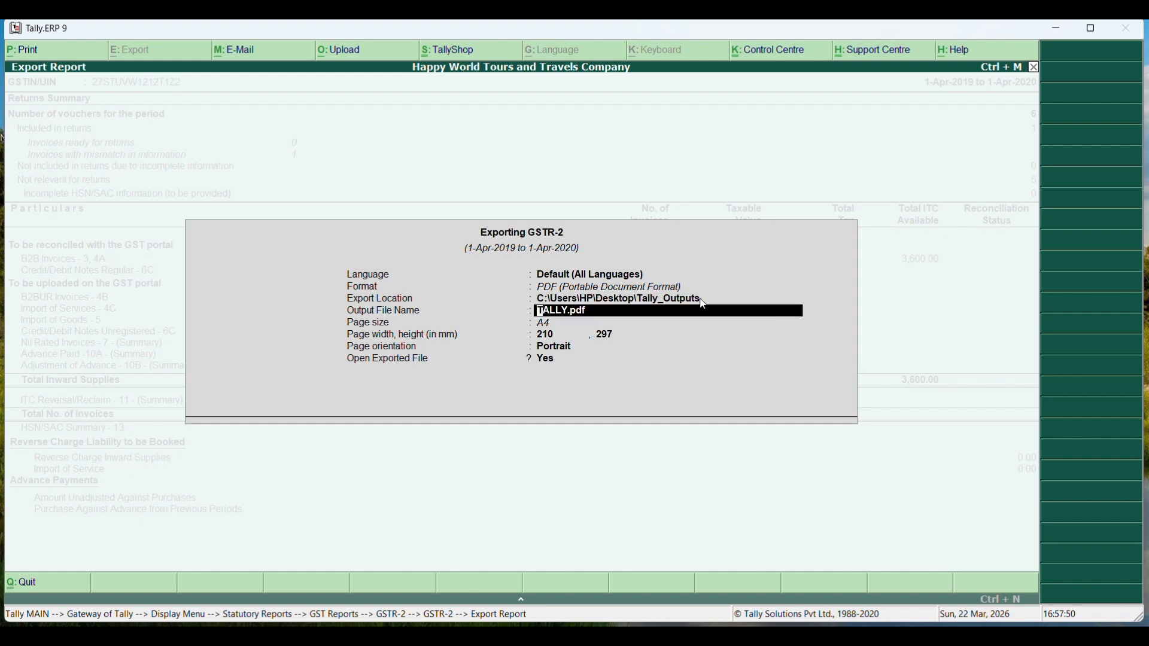
Name the output file GSTR-2.pdf, keep the default page settings and export the report.
{"action": "key", "text": "Delete"}
{"action": "key", "text": "Delete"}
{"action": "key", "text": "Delete"}
{"action": "key", "text": "Delete"}
{"action": "type", "text": "GSTR-2.pdf"}
{"action": "key", "text": "Return"}
{"action": "key", "text": "Return"}
{"action": "key", "text": "Return"}
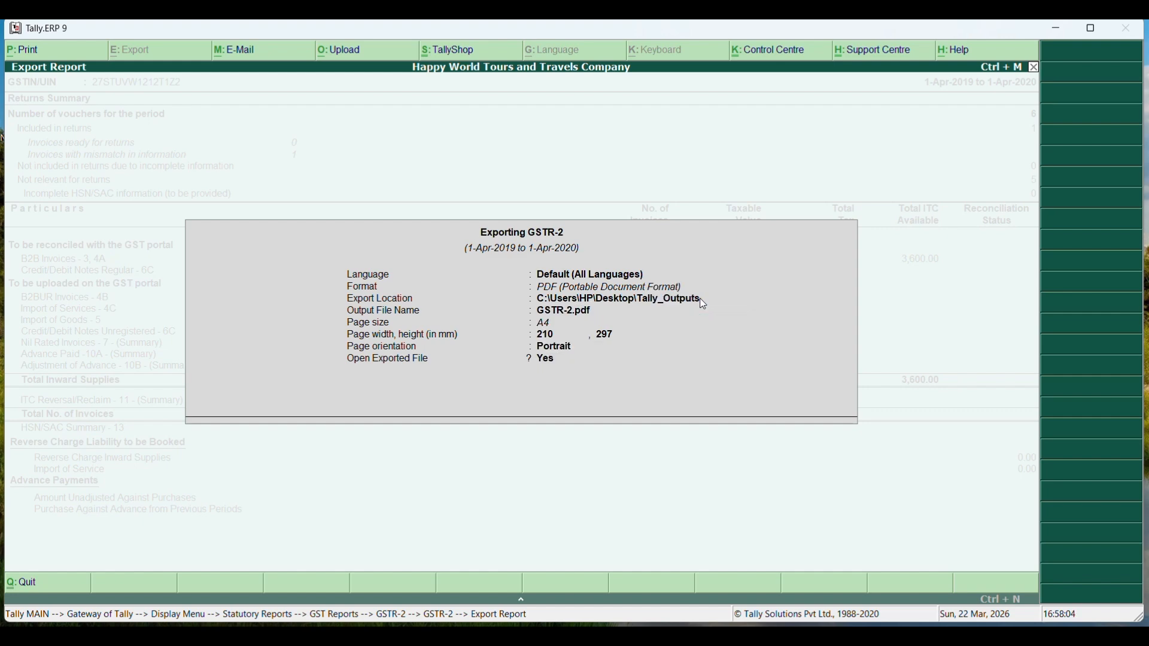
{"action": "key", "text": "Return"}
{"action": "key", "text": "Return"}
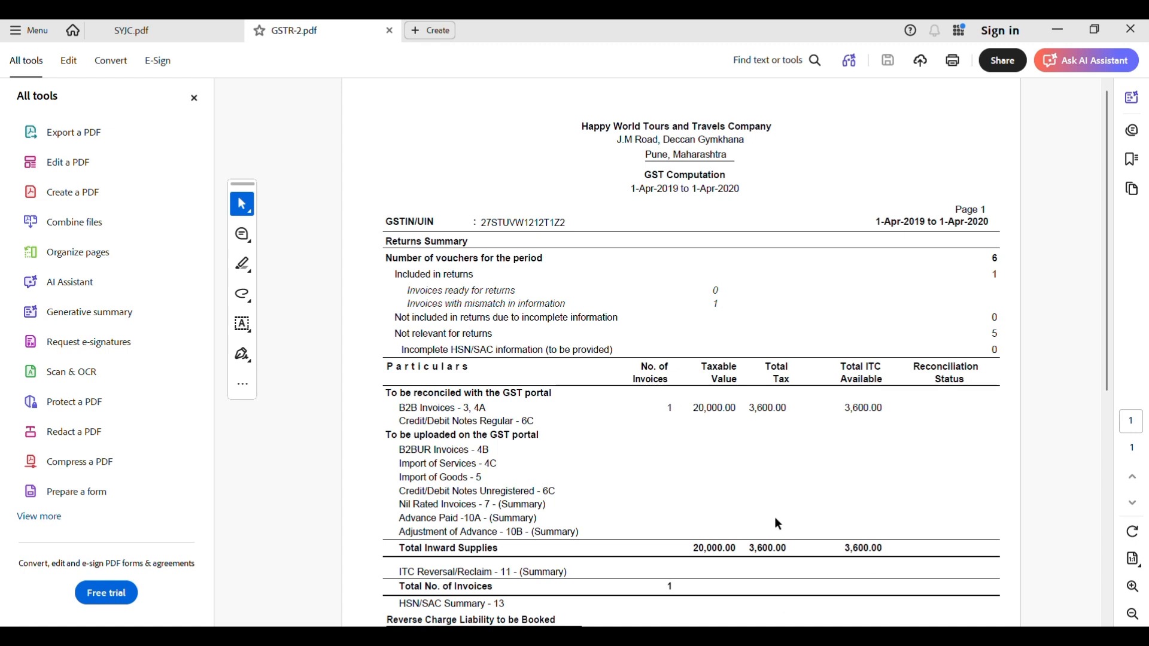
Switch from the exported PDF back to Tally.ERP 9, close GSTR-2 and open the GST Annual Computation report.
{"action": "mouse_move", "coordinate": [813, 636]}
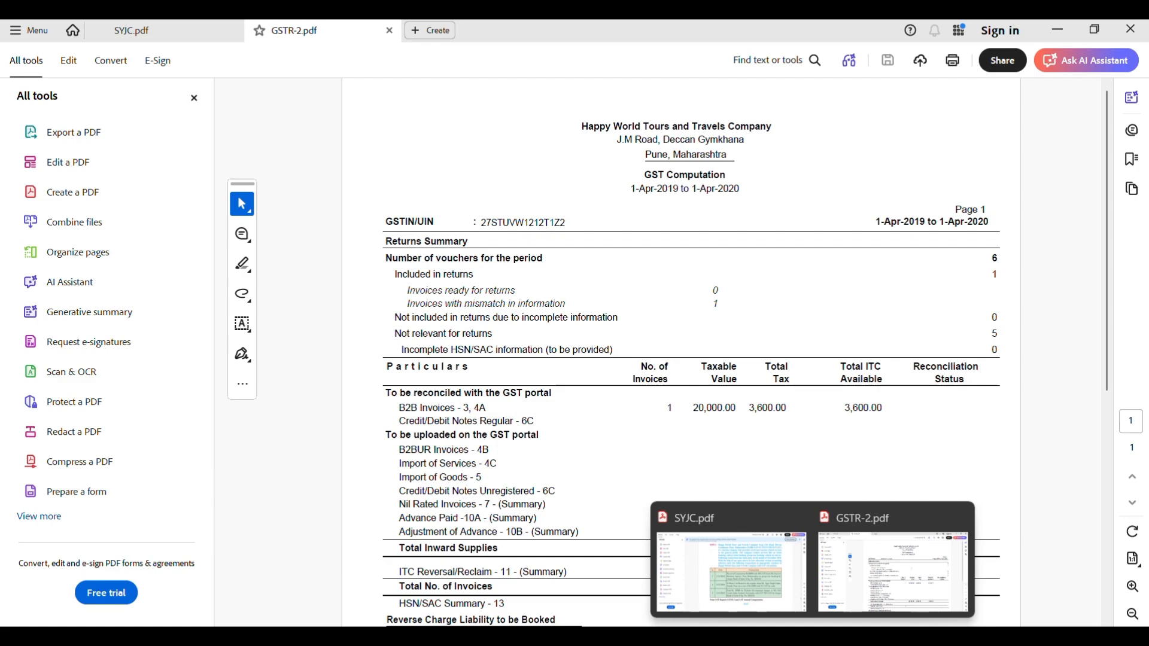
{"action": "left_click", "coordinate": [879, 636]}
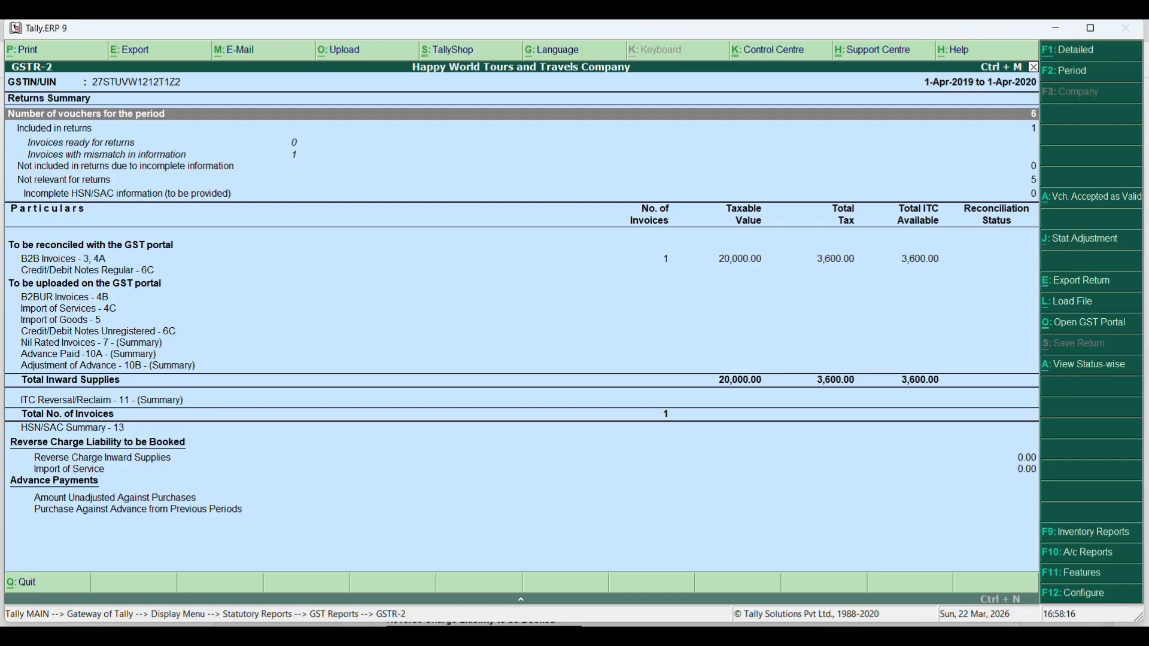
{"action": "key", "text": "Escape"}
{"action": "key", "text": "Escape"}
{"action": "key", "text": "Return"}
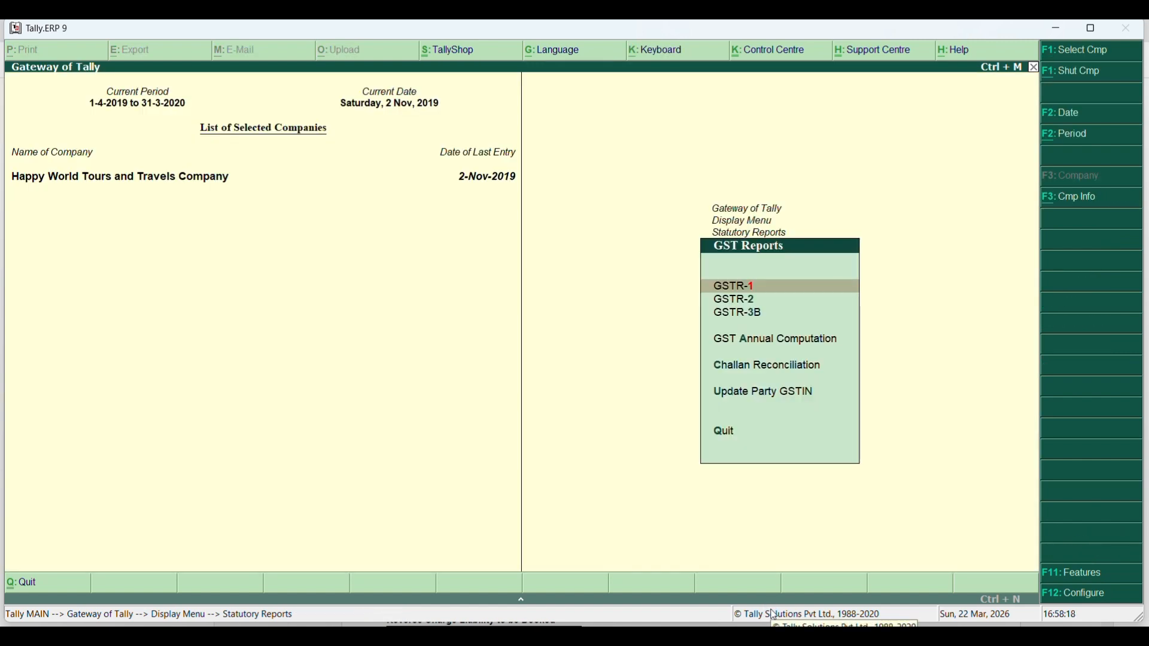
{"action": "key", "text": "Down"}
{"action": "key", "text": "Down"}
{"action": "key", "text": "Down"}
{"action": "key", "text": "Return"}
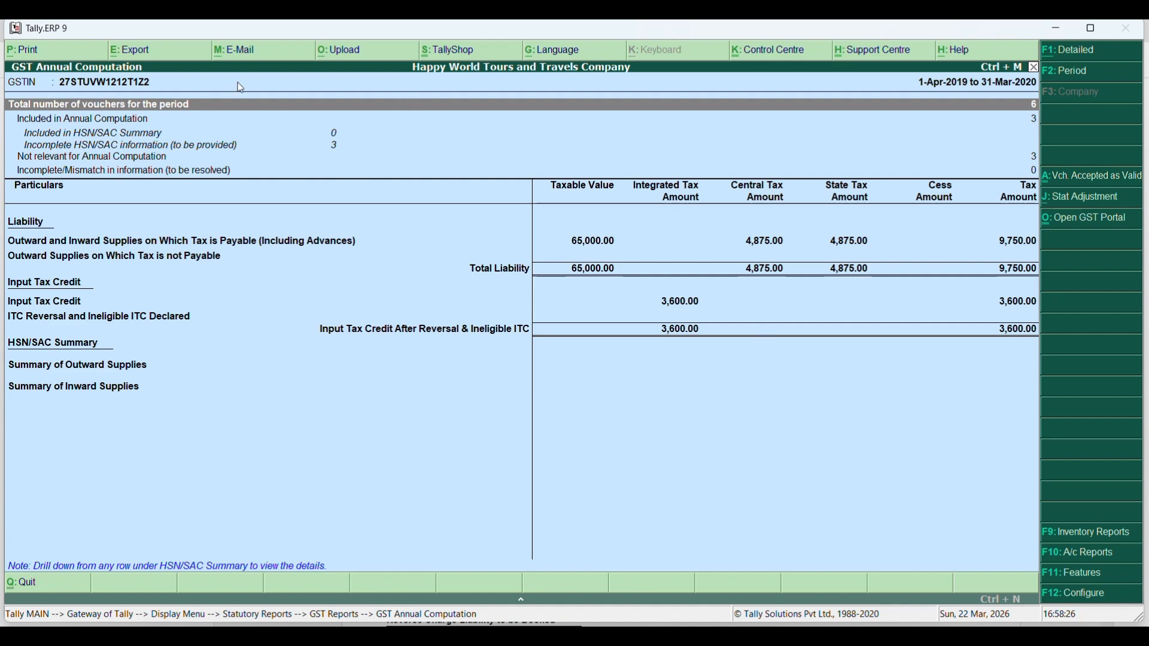
Start a PDF export of the GST Annual Computation and set its export location to C:\Users\HP\Desktop\Tally_Outputs.
{"action": "left_click", "coordinate": [177, 56]}
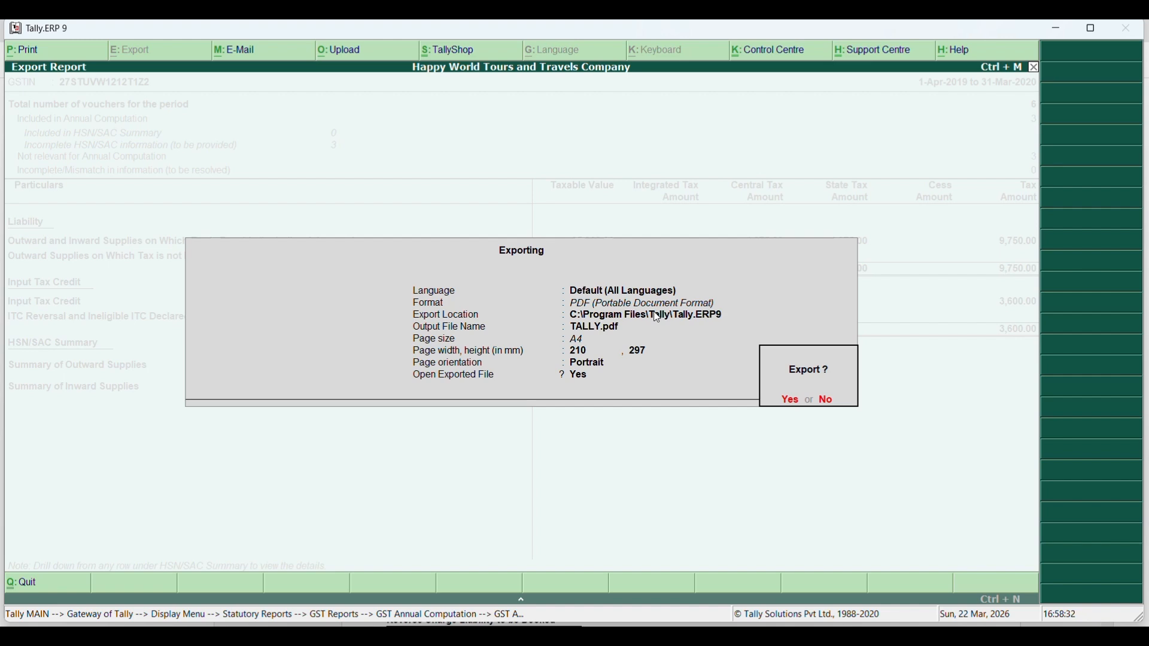
{"action": "key", "text": "n"}
{"action": "key", "text": "Return"}
{"action": "key", "text": "Return"}
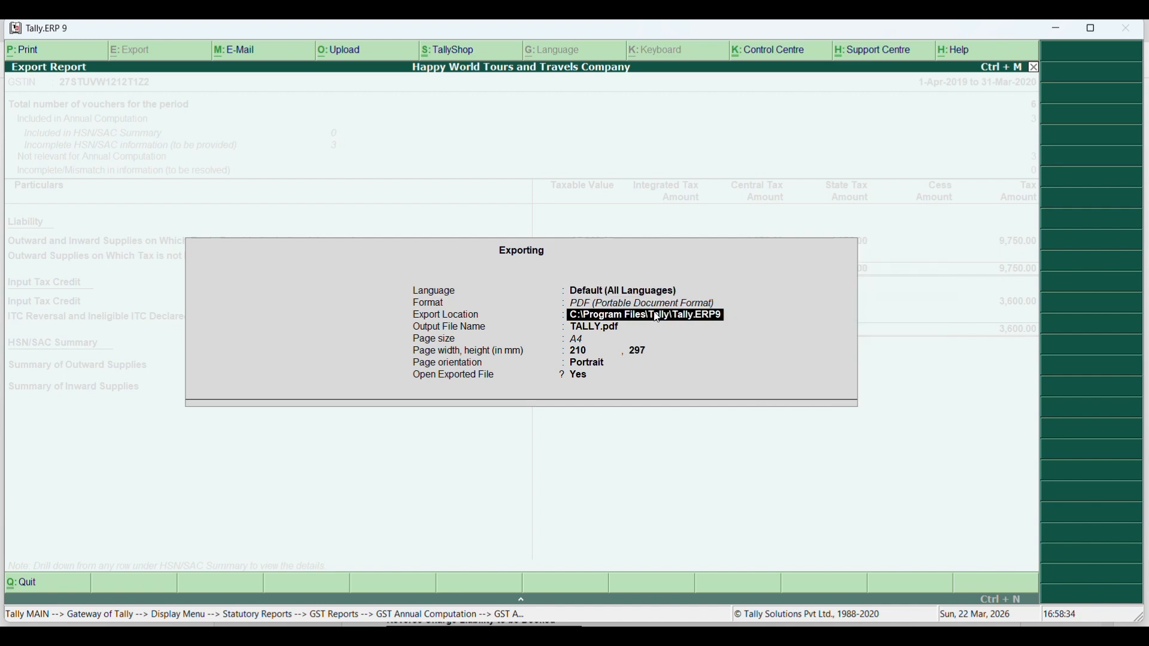
{"action": "type", "text": "c"}
{"action": "type", "text": "C"}
{"action": "type", "text": ":\\"}
{"action": "type", "text": "HP"}
{"action": "key", "text": "BackSpace"}
{"action": "key", "text": "BackSpace"}
{"action": "type", "text": "Users\\HP\\Deskto"}
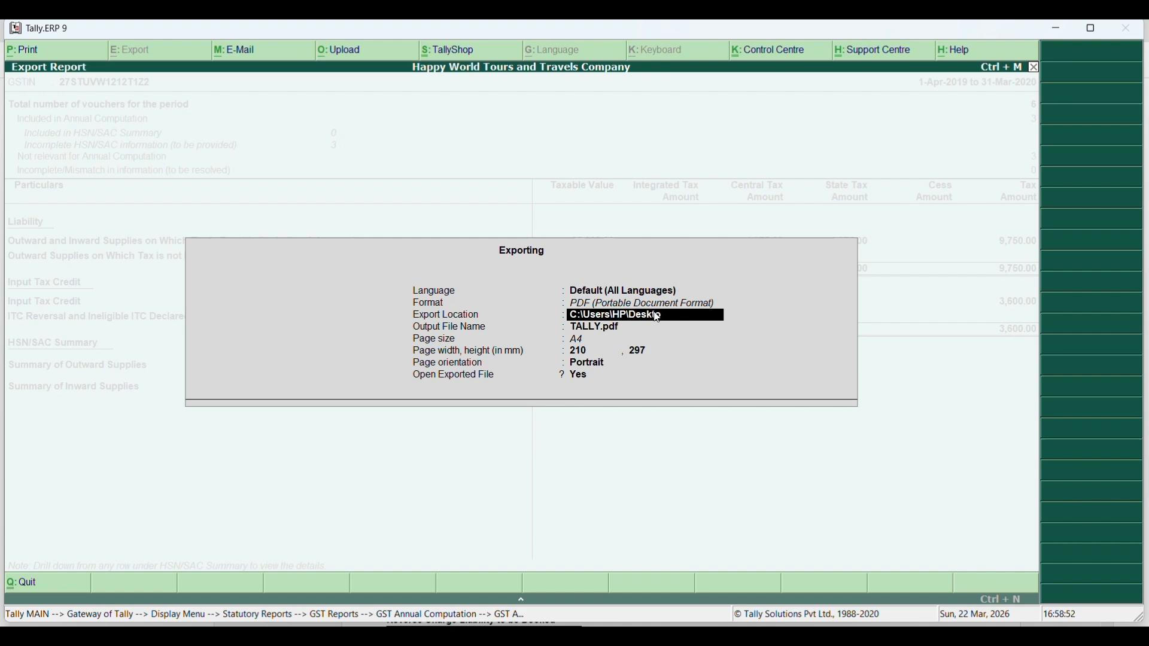
{"action": "type", "text": "p\\Tally_Outputs"}
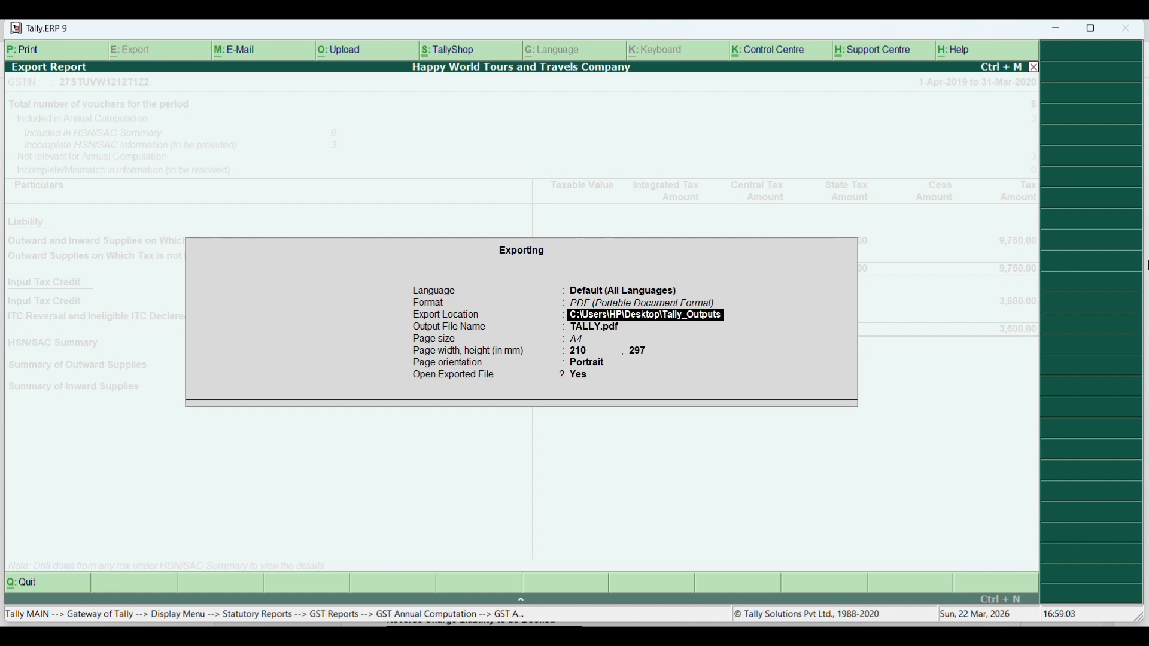
{"action": "key", "text": "Return"}
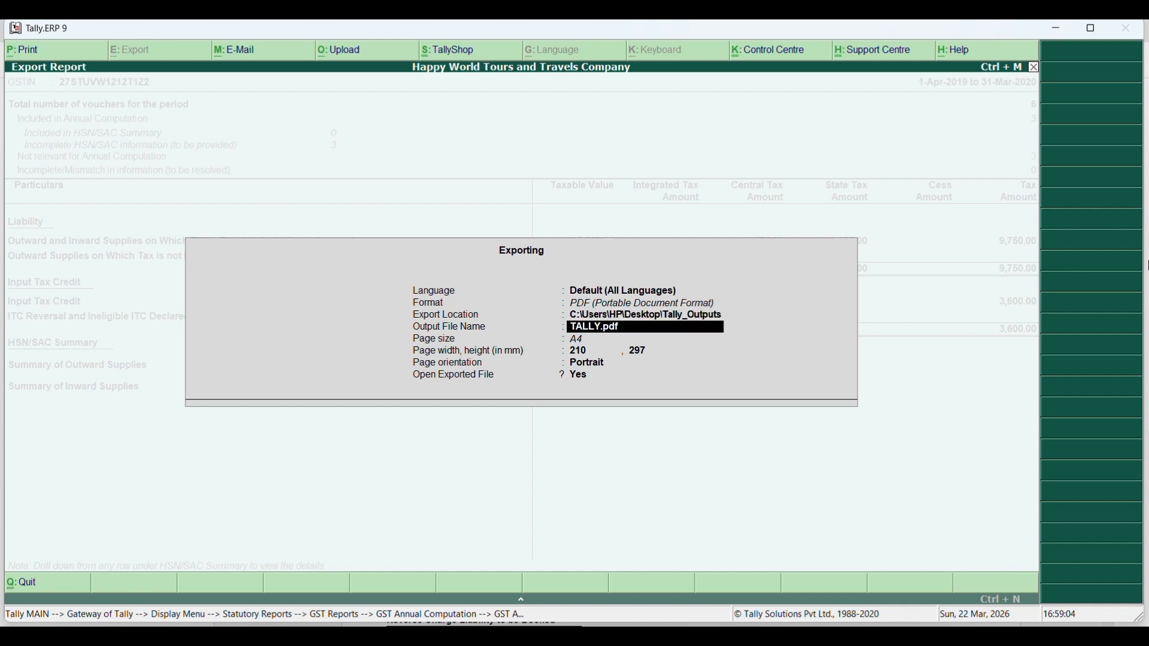
Name the output file GST_Computation.pdf, keep the default page settings and export the GST Annual Computation with the exported file opened.
{"action": "type", "text": "GST_Computation.p"}
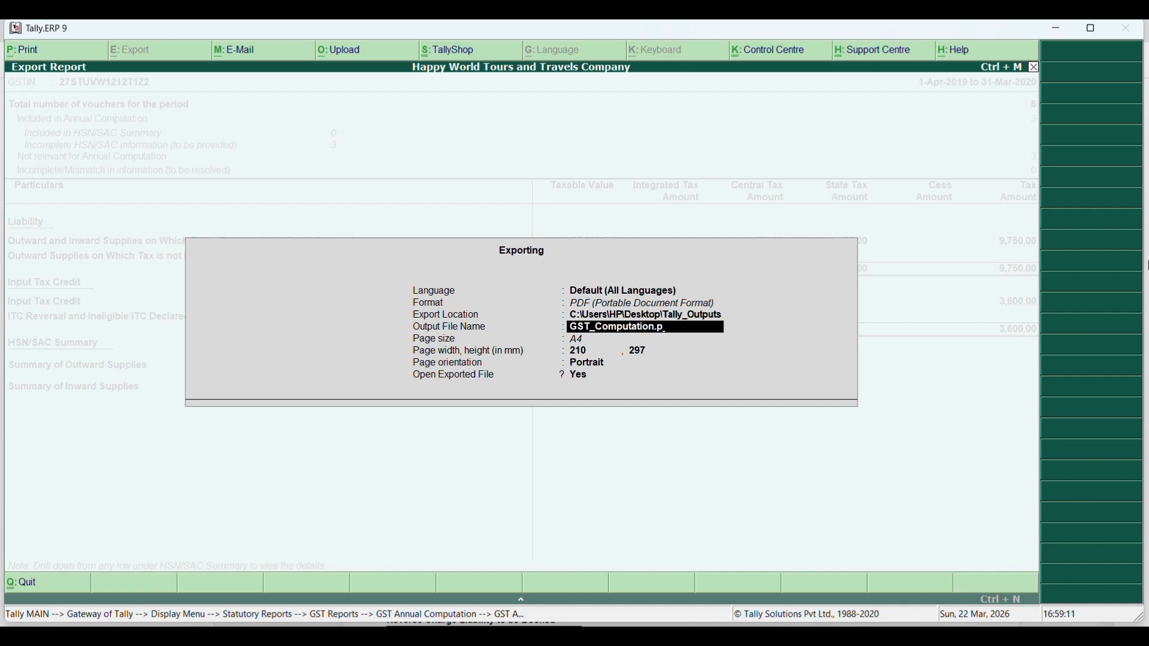
{"action": "type", "text": "df"}
{"action": "key", "text": "Return"}
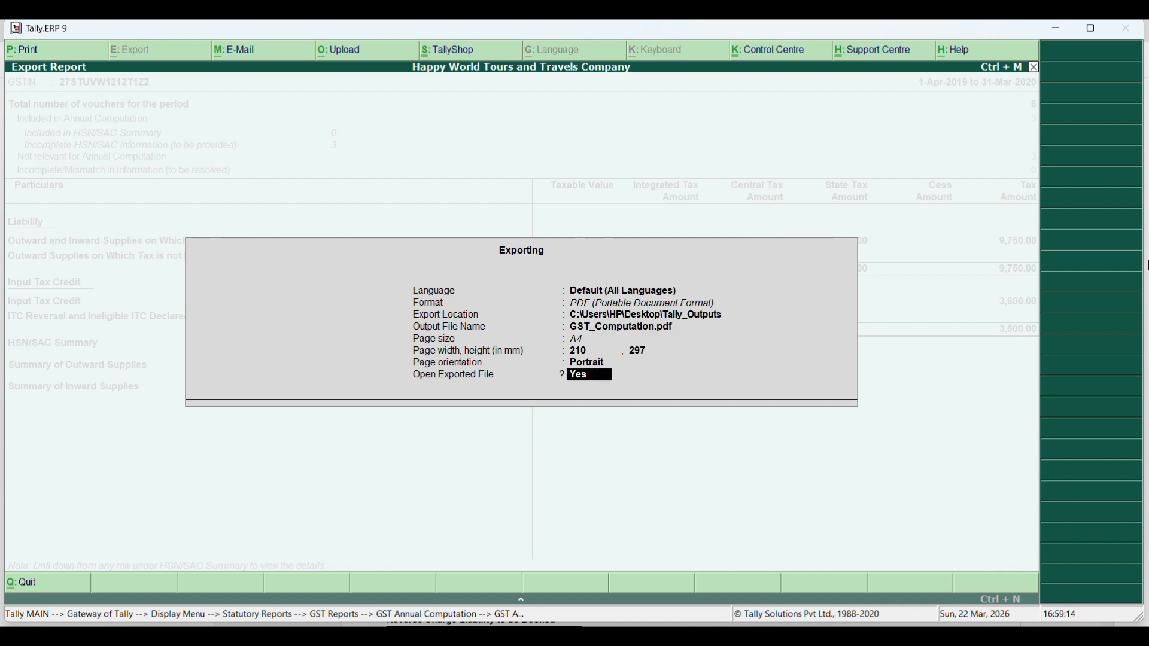
{"action": "key", "text": "Return"}
{"action": "key", "text": "Return"}
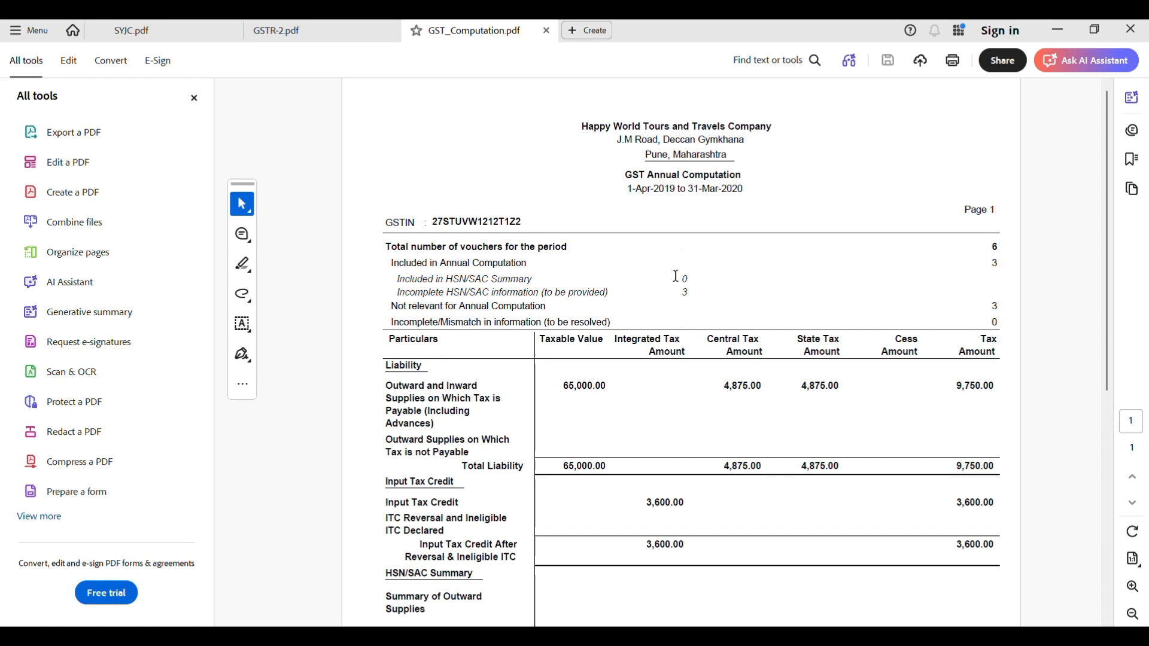
Check the Tally_Outputs folder in File Explorer for the exported PDF files and switch back to Tally.ERP 9.
{"action": "left_click", "coordinate": [814, 636]}
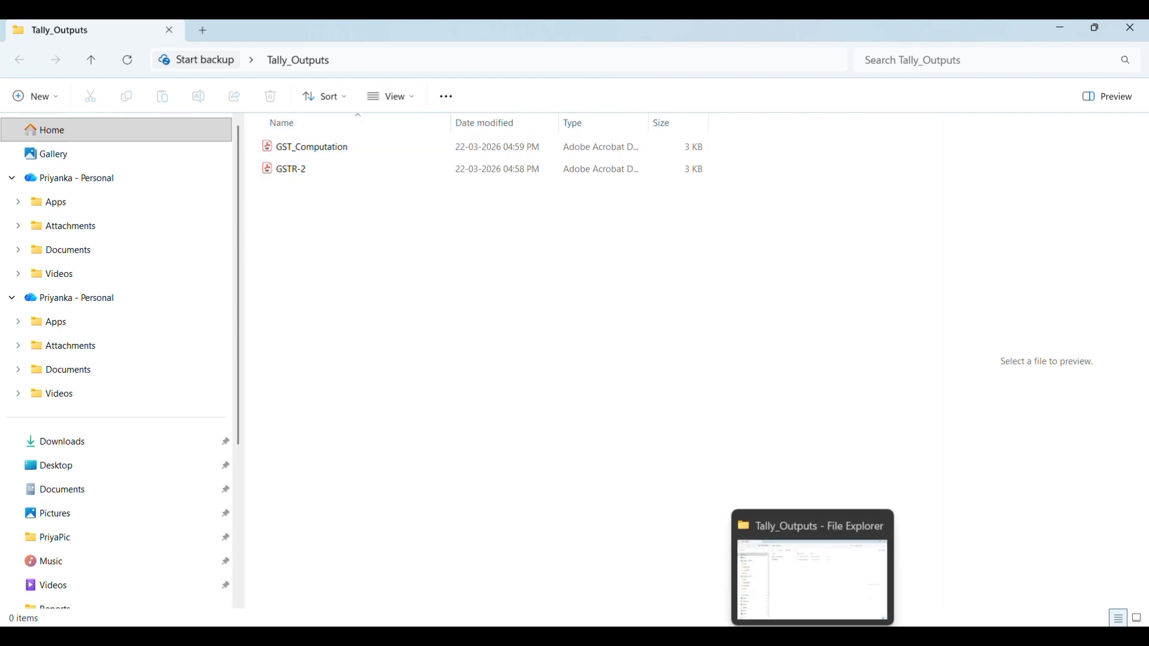
{"action": "mouse_move", "coordinate": [844, 636]}
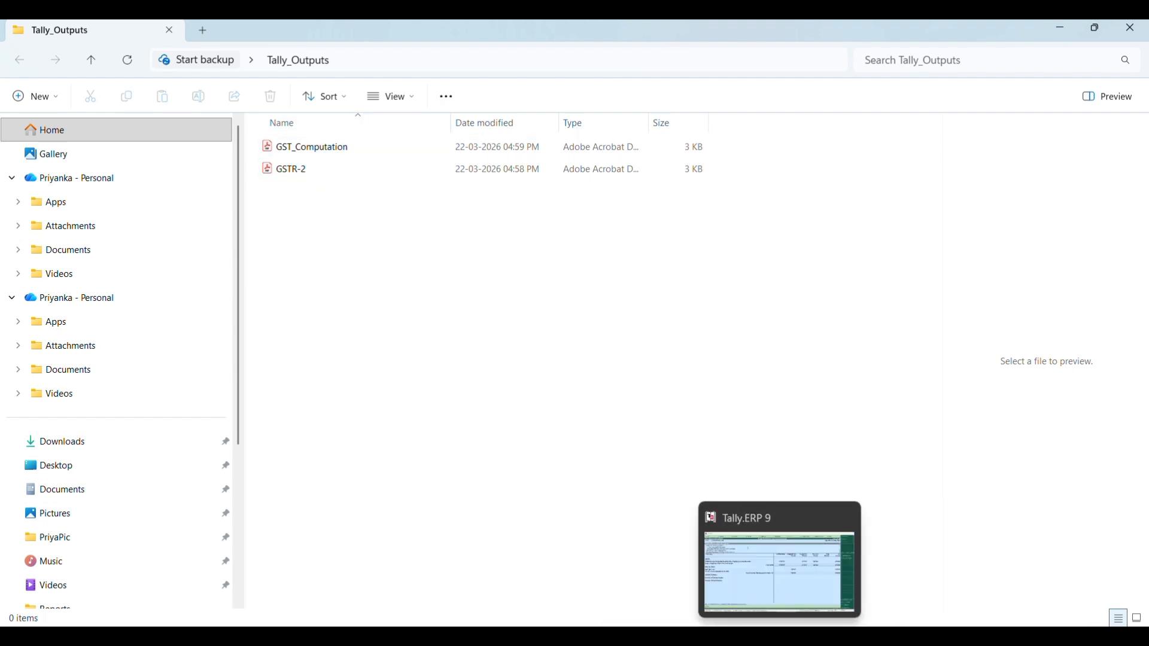
{"action": "left_click", "coordinate": [780, 636]}
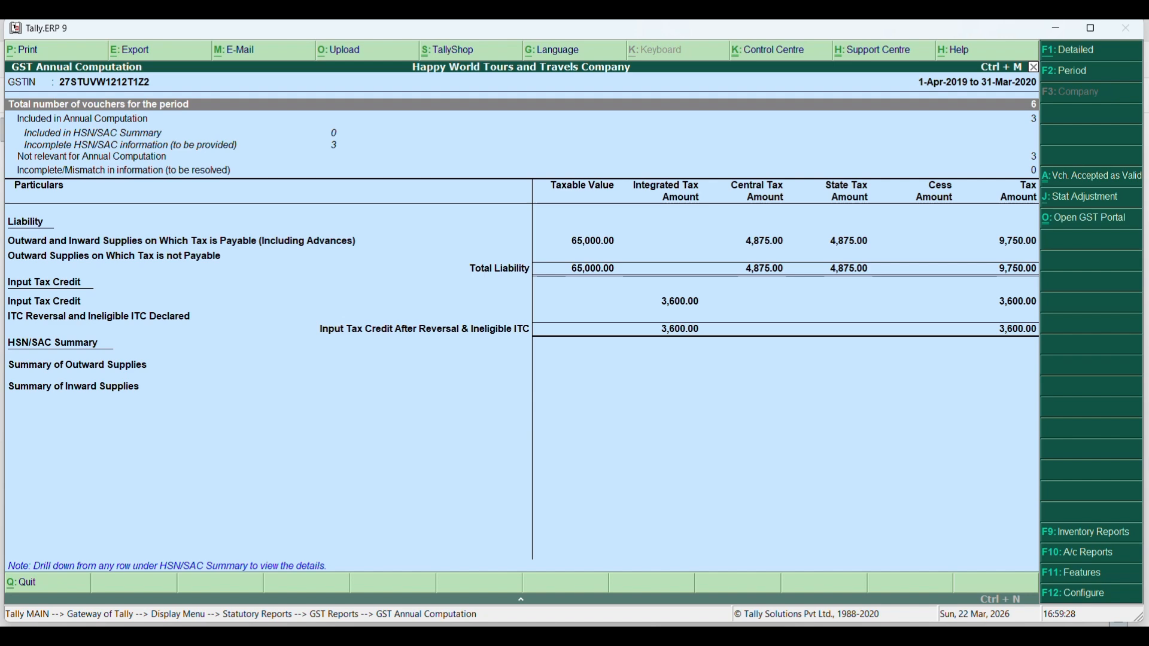
Close the GST Annual Computation, go back to the Display Menu and open the Trial Balance.
{"action": "key", "text": "Escape"}
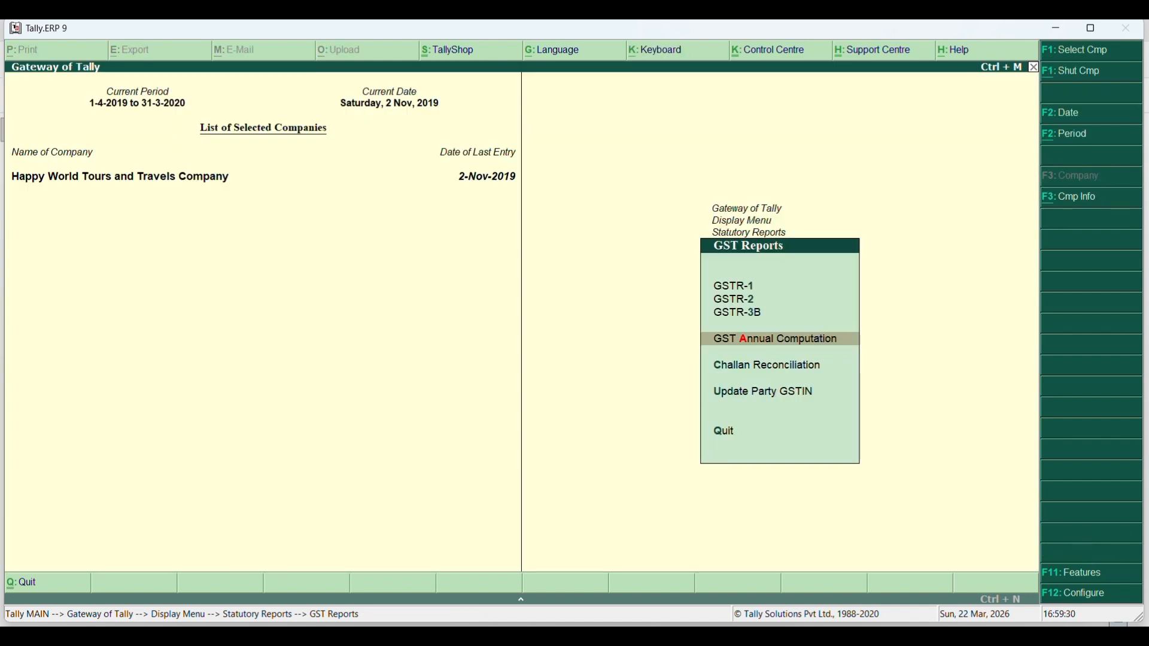
{"action": "key", "text": "Escape"}
{"action": "key", "text": "Escape"}
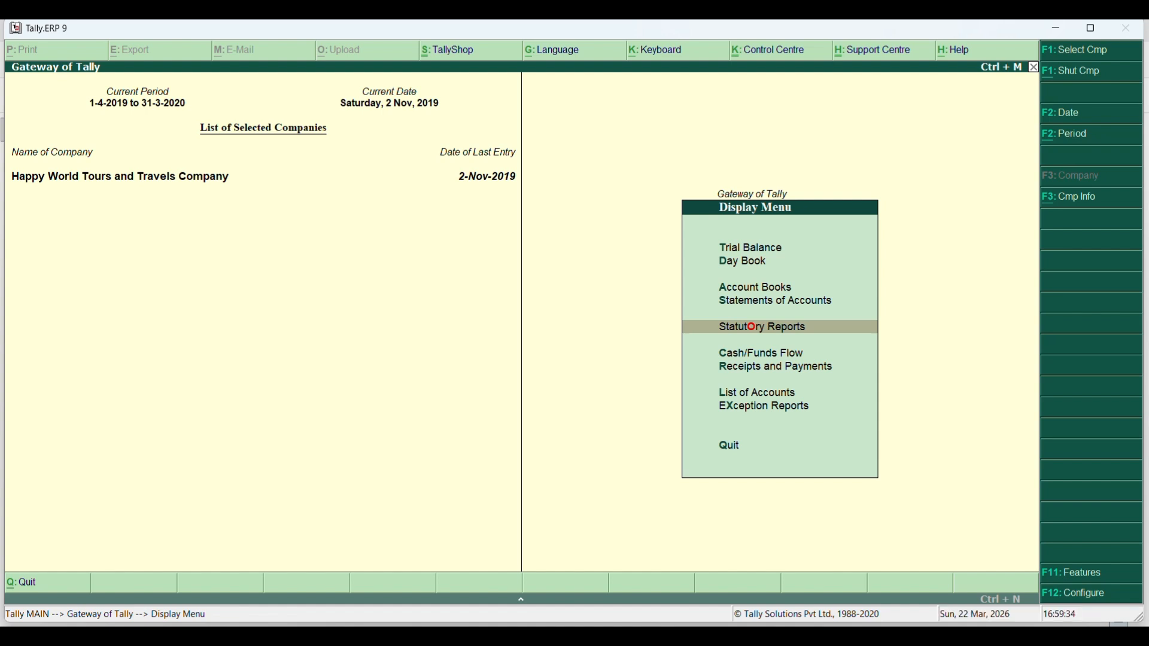
{"action": "key", "text": "Up"}
{"action": "key", "text": "Up"}
{"action": "key", "text": "Up"}
{"action": "key", "text": "Up"}
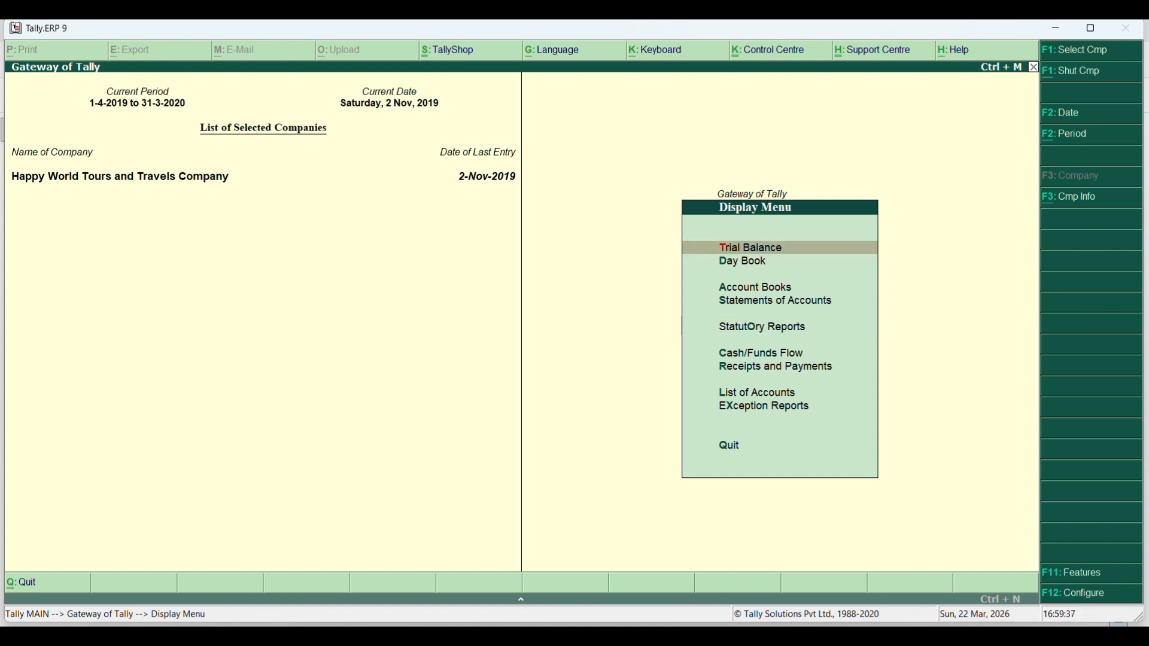
{"action": "key", "text": "Return"}
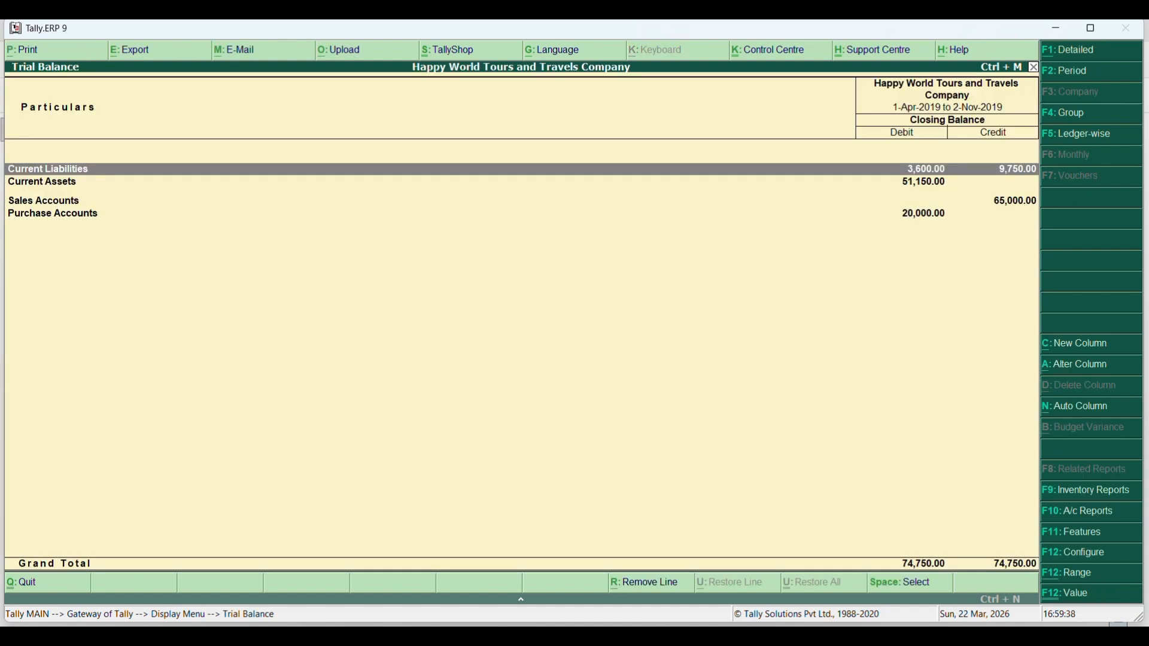
Close the Trial Balance, view the Profit & Loss A/c and the Balance Sheet, and return to the Gateway of Tally.
{"action": "key", "text": "Escape"}
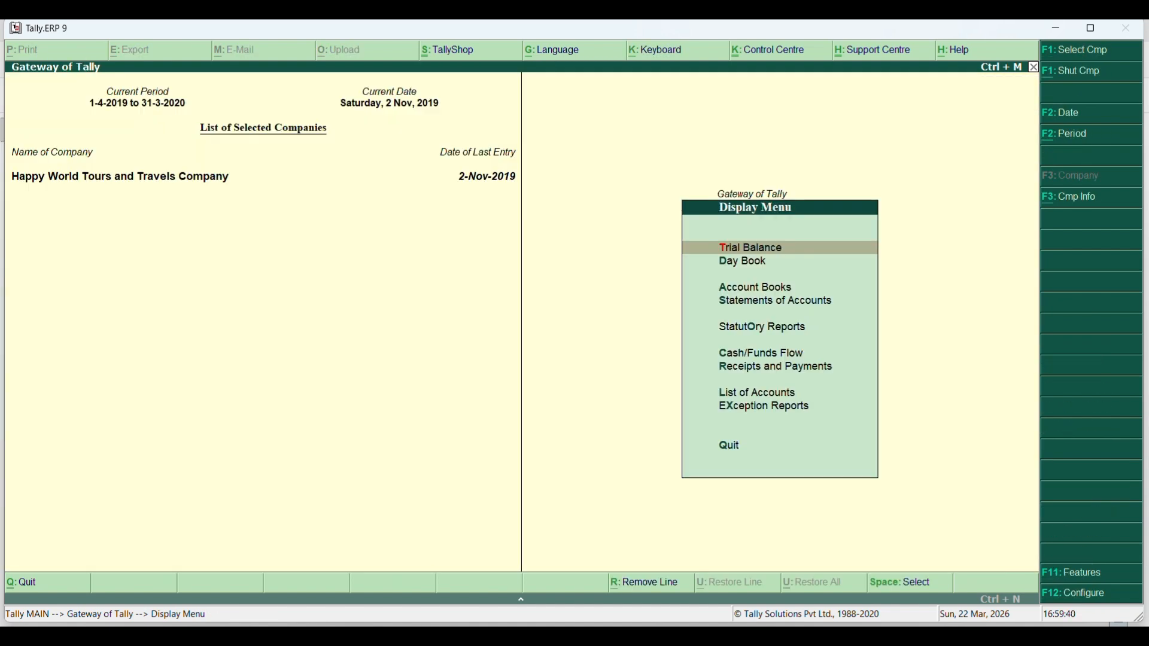
{"action": "key", "text": "Escape"}
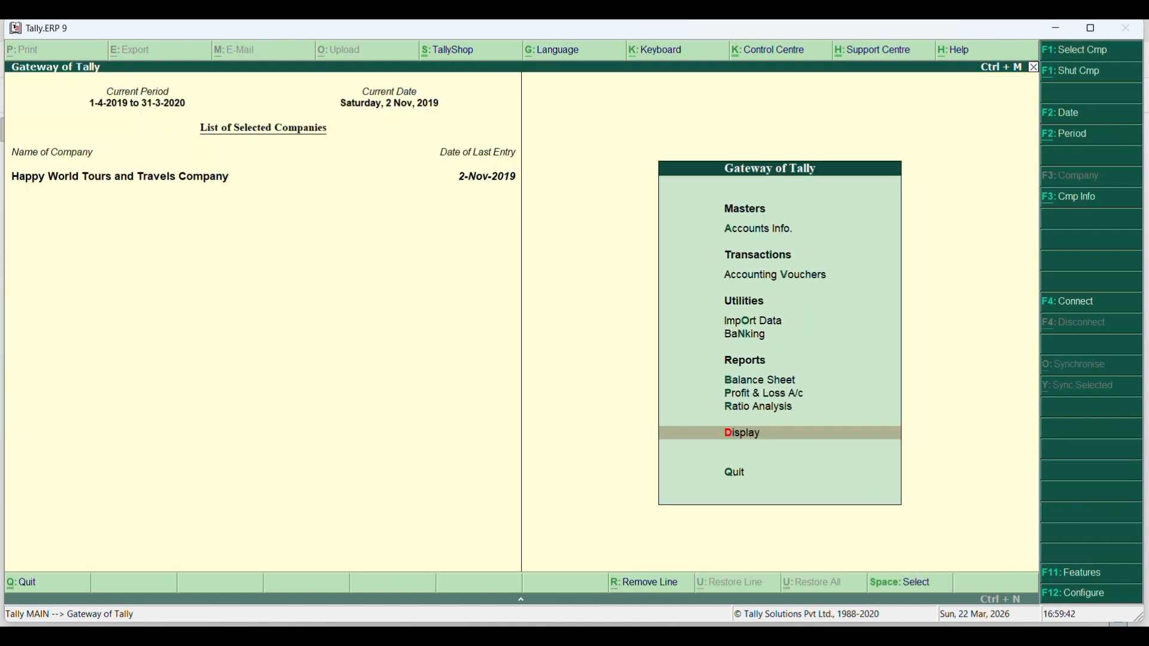
{"action": "key", "text": "p"}
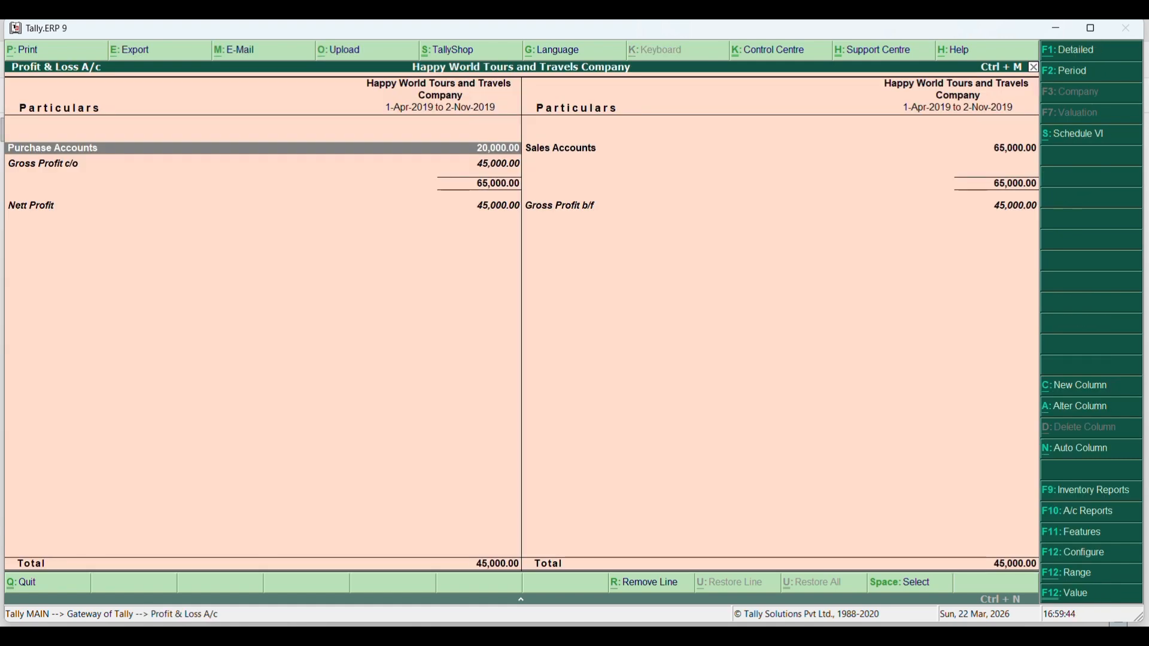
{"action": "key", "text": "Escape"}
{"action": "key", "text": "b"}
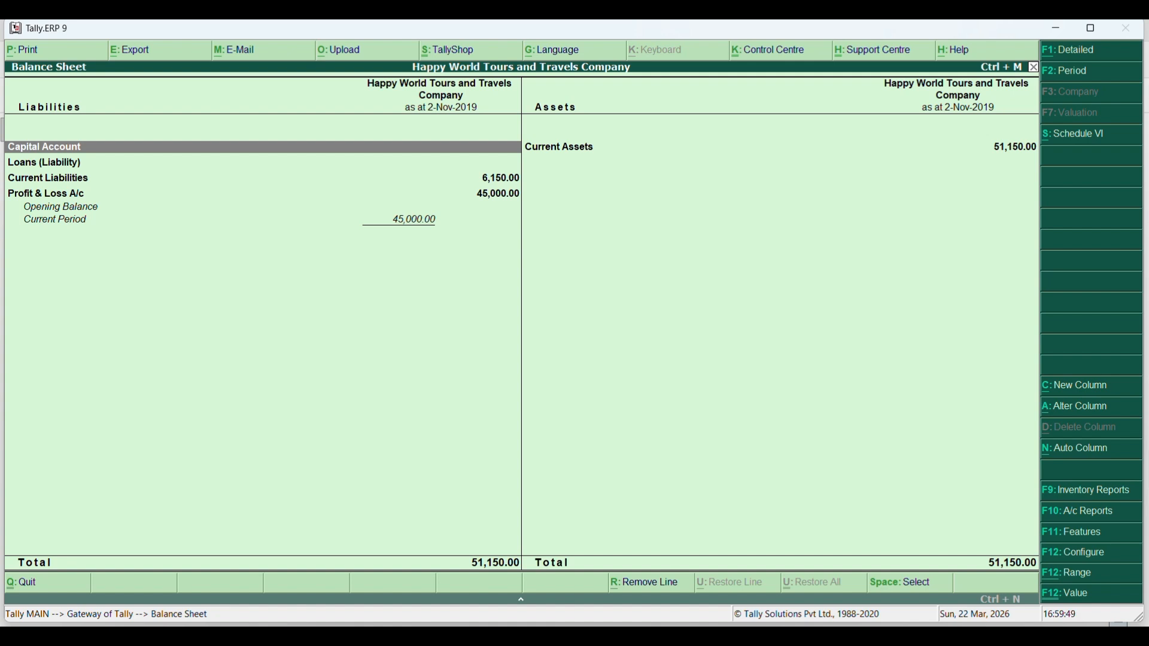
{"action": "key", "text": "Escape"}
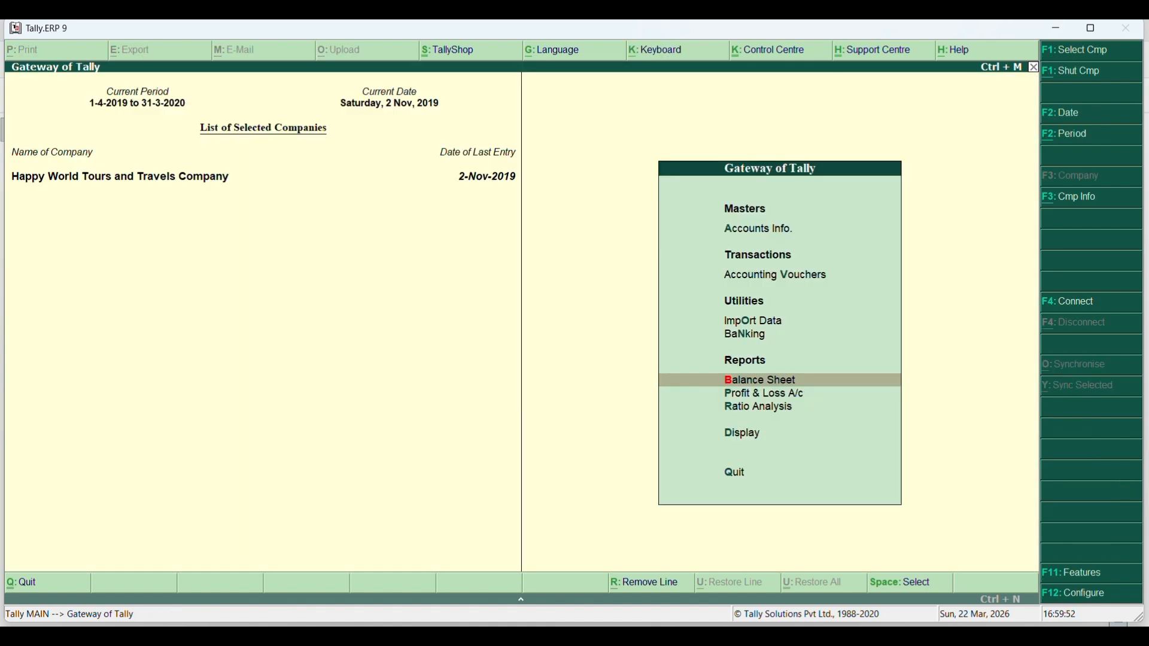
Quit Tally.ERP 9 from the Gateway of Tally.
{"action": "key", "text": "Escape"}
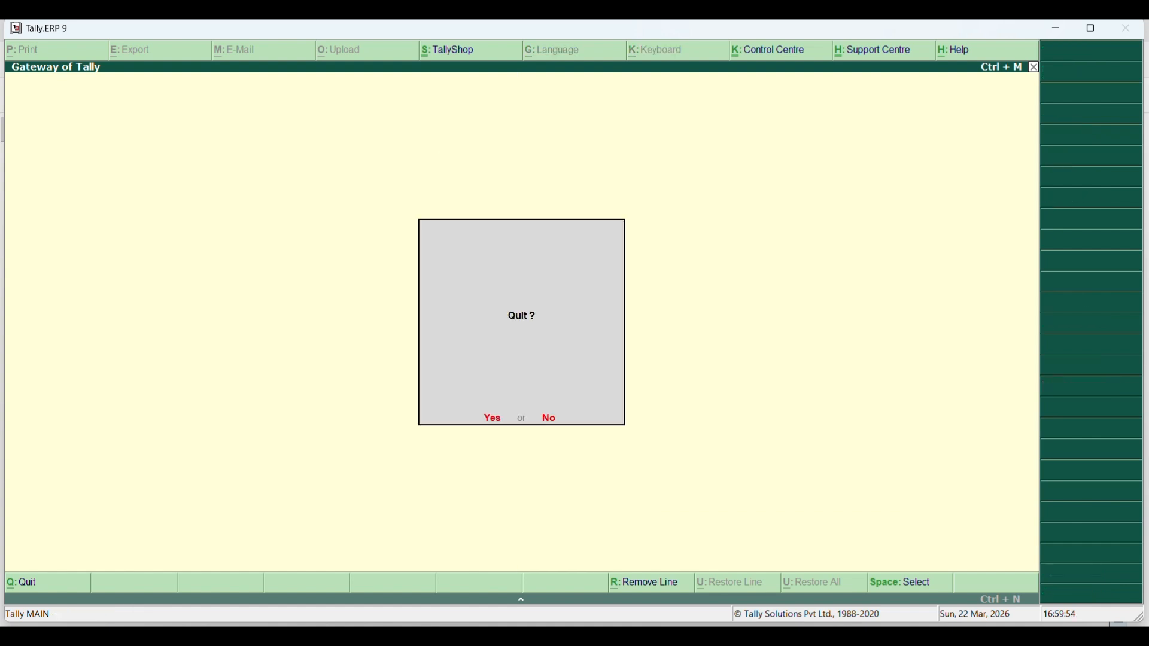